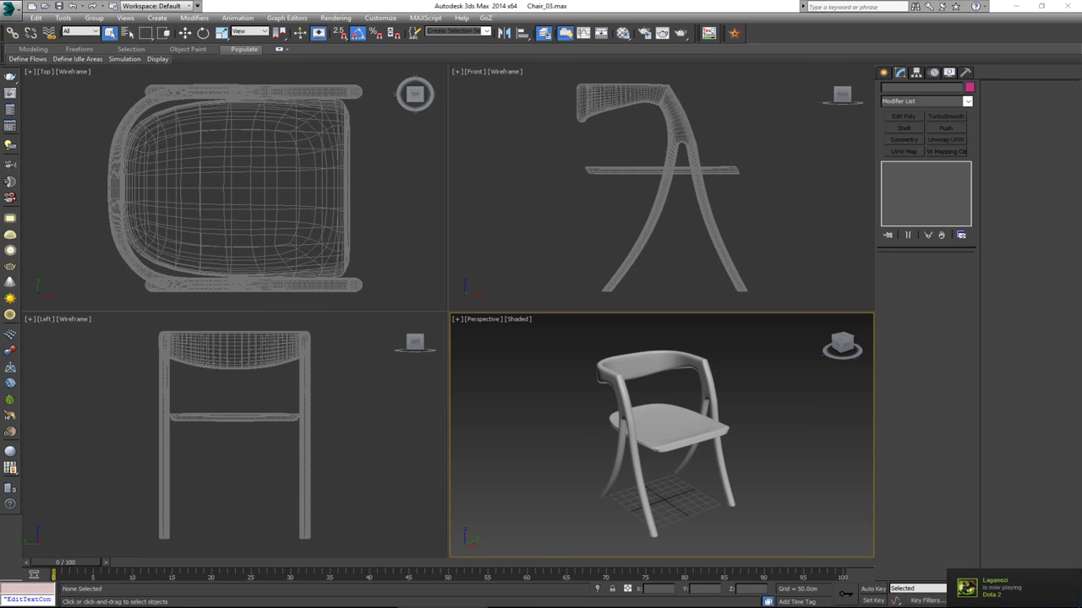
# Switch to the web browser and open the TexTools - RenderHJS page from the "tex tools" search results
pyautogui.moveTo(0, 117); pyautogui.dragTo(497, 2)
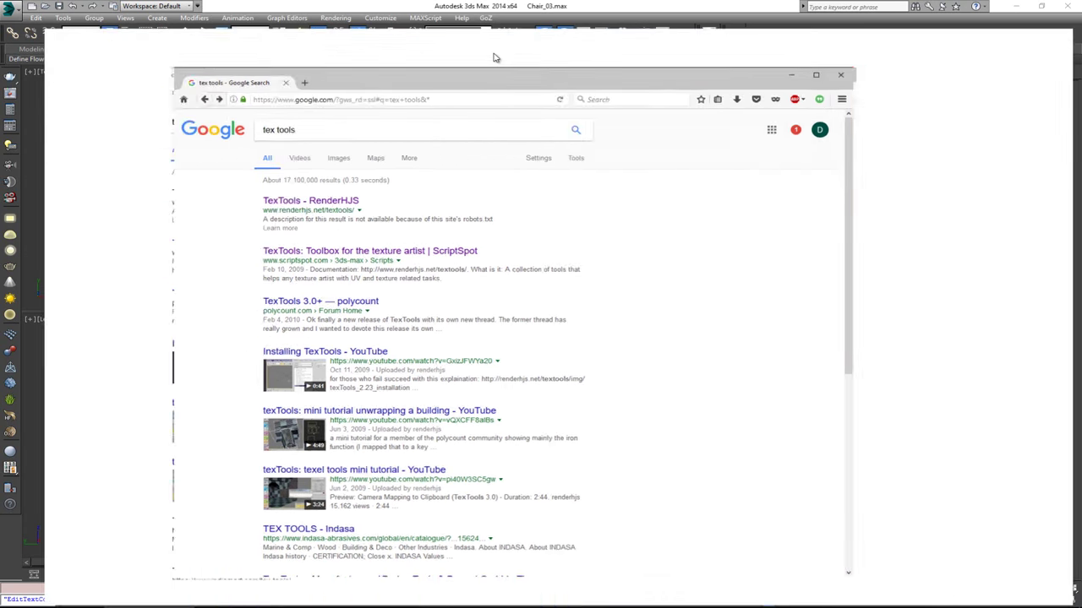
pyautogui.click(99, 61)
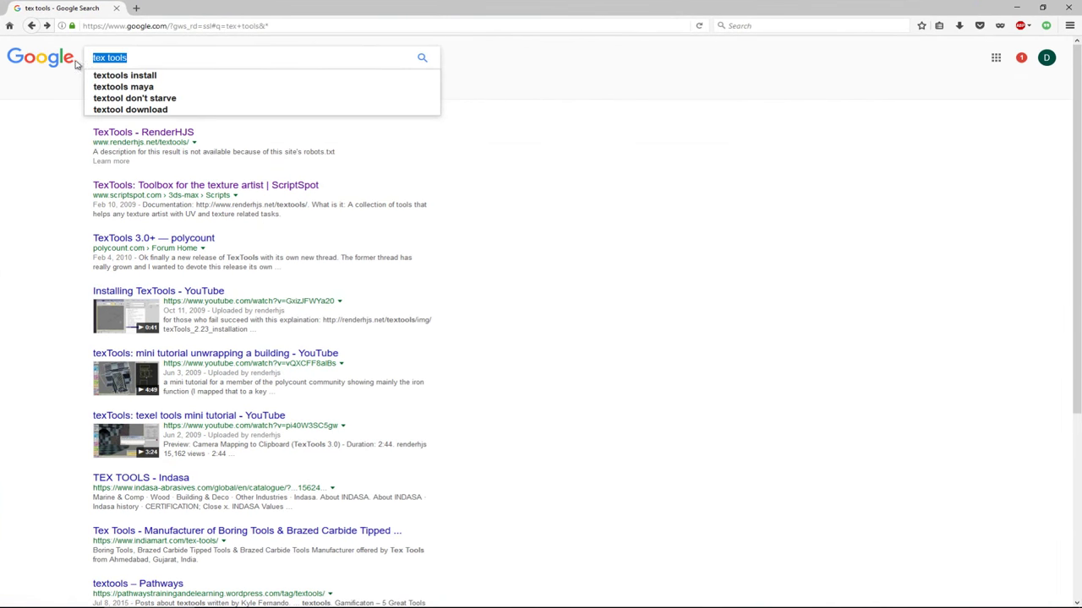
pyautogui.click(140, 57)
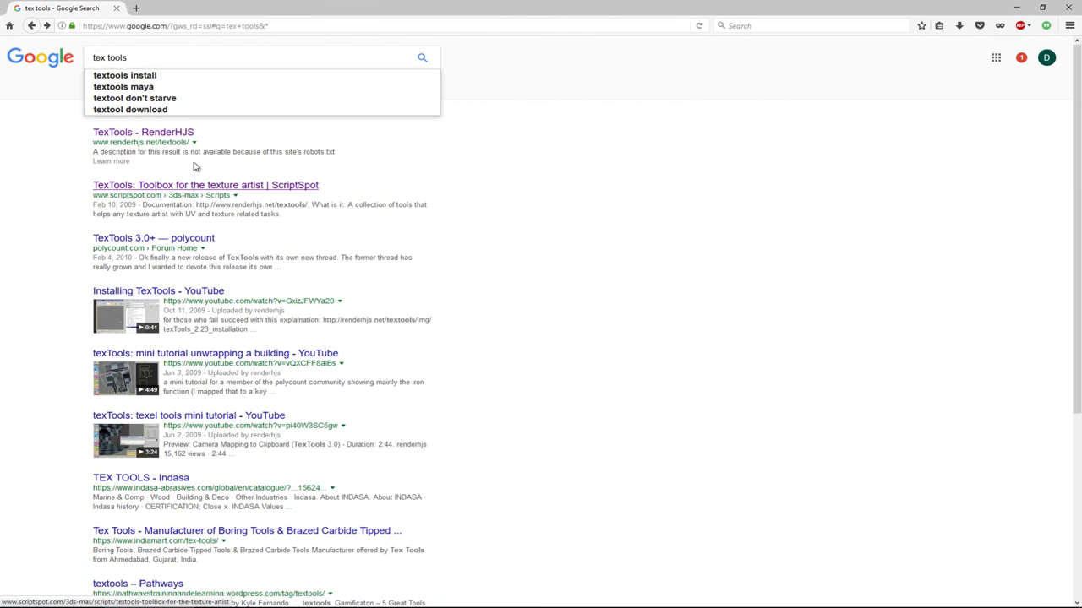
pyautogui.click(185, 135)
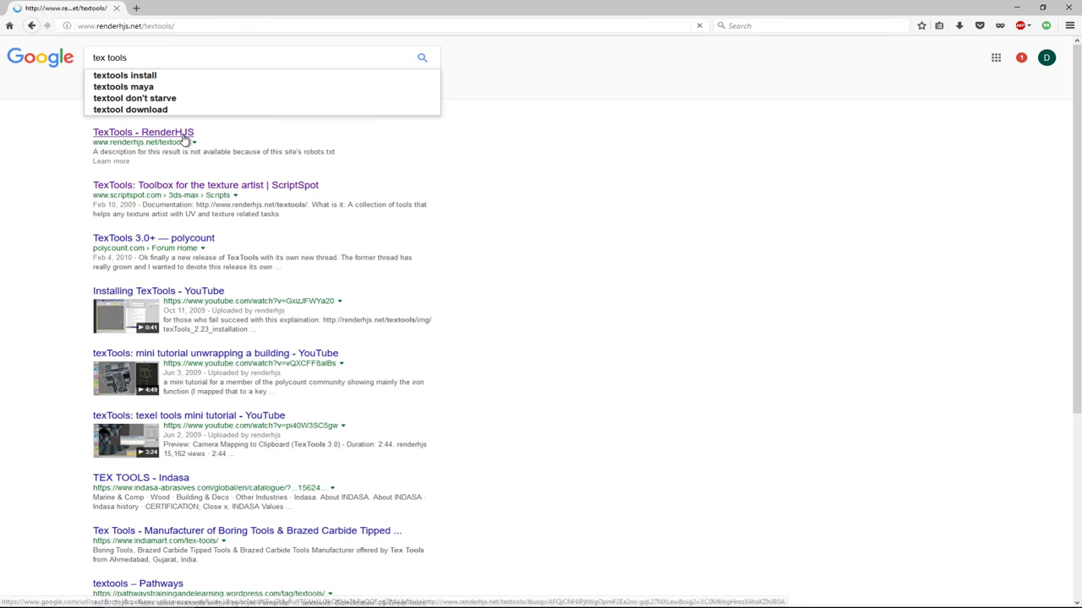
# Review the TexTools 4.10 page's download, installation and feature sections, and return to 3ds Max by closing the browser
pyautogui.scroll(-2, 456, 341)
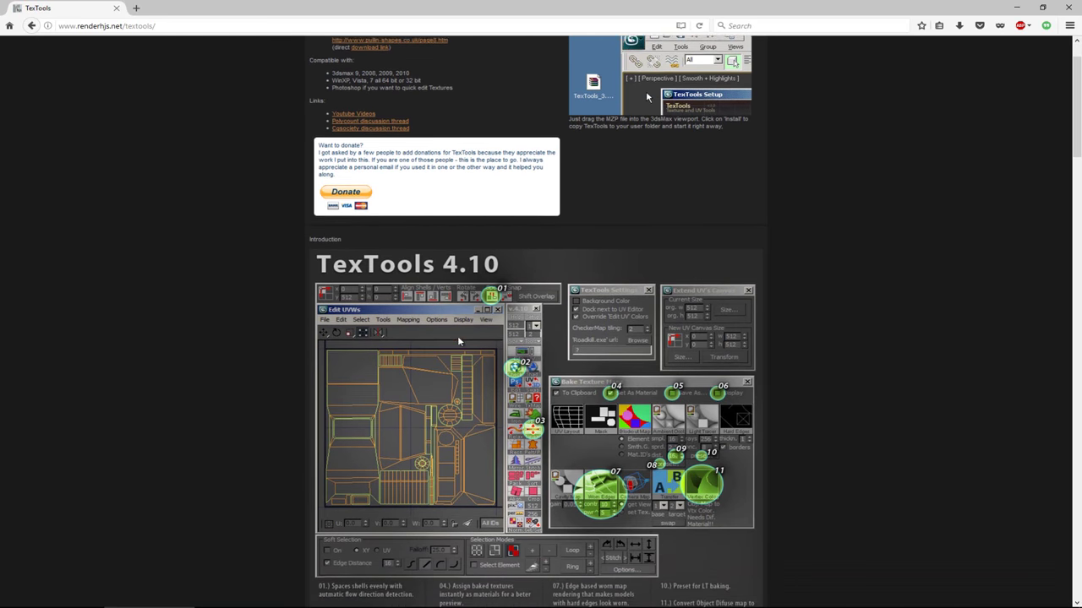
pyautogui.scroll(2, 544, 345)
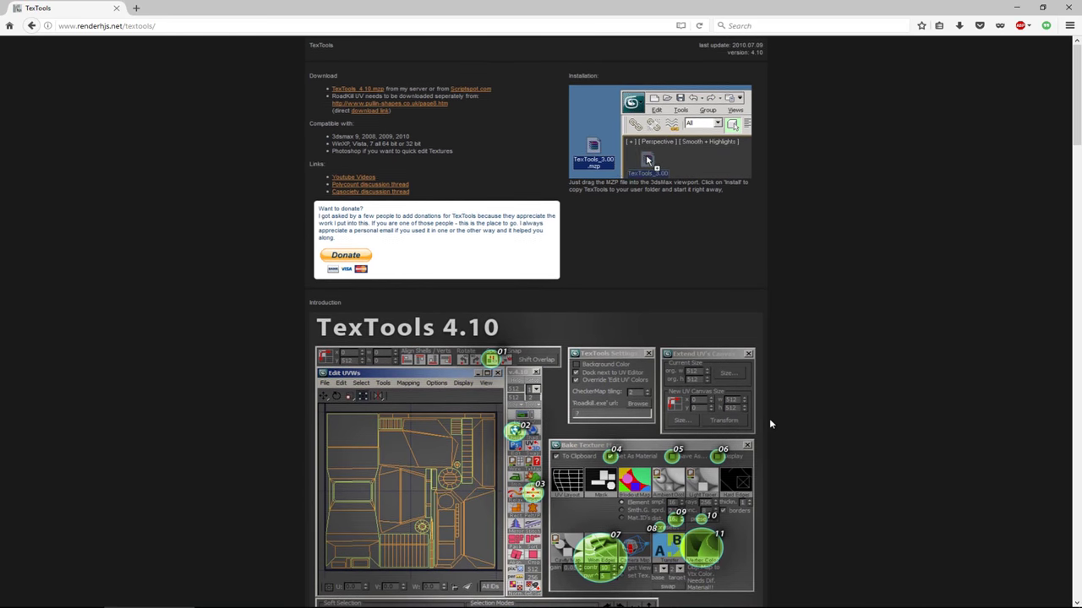
pyautogui.scroll(-7, 769, 420)
pyautogui.scroll(6, 769, 424)
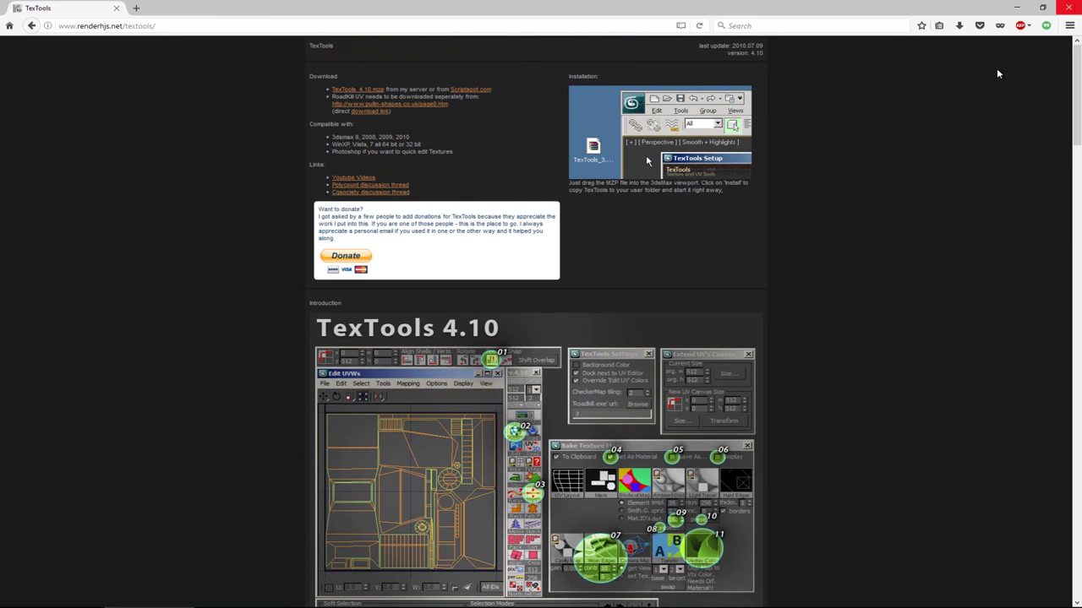
pyautogui.click(1070, 10)
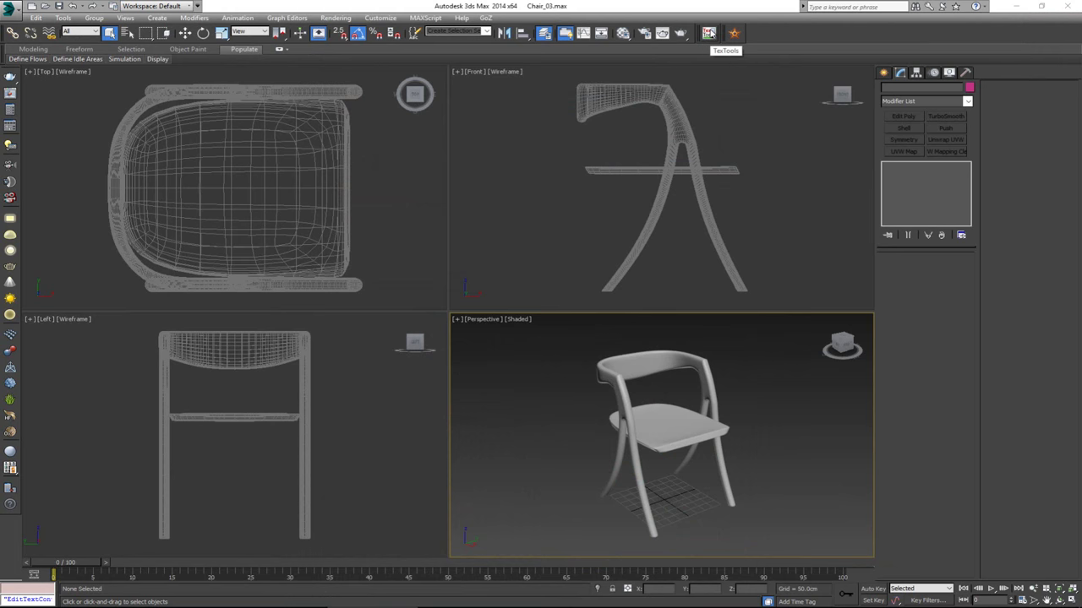
# Bring up the TexTools floating toolbar for a brief look and close it again
pyautogui.click(708, 33)
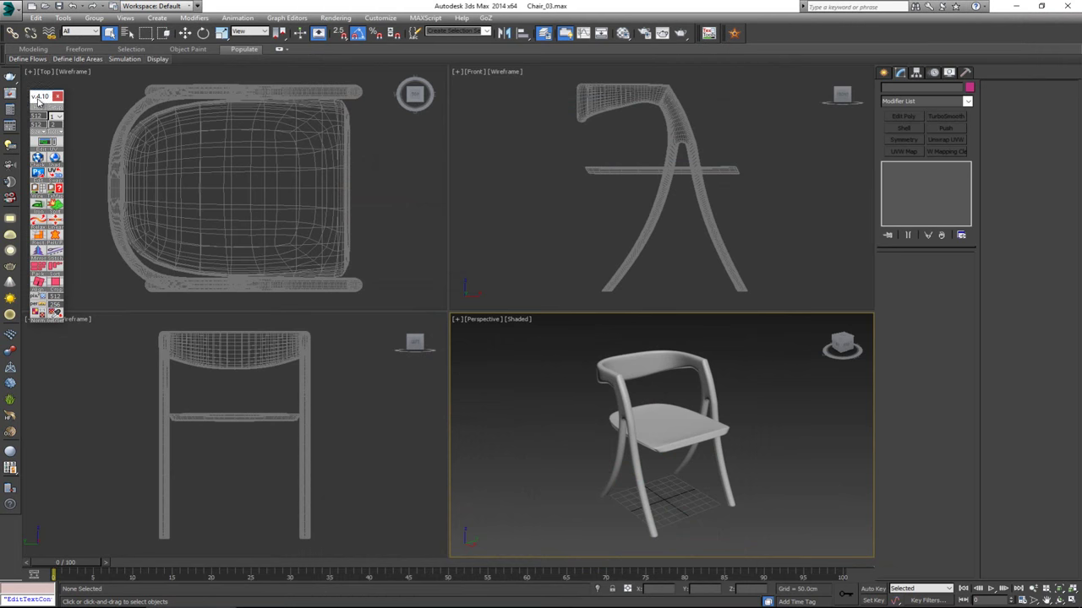
pyautogui.moveTo(37, 100); pyautogui.dragTo(57, 88)
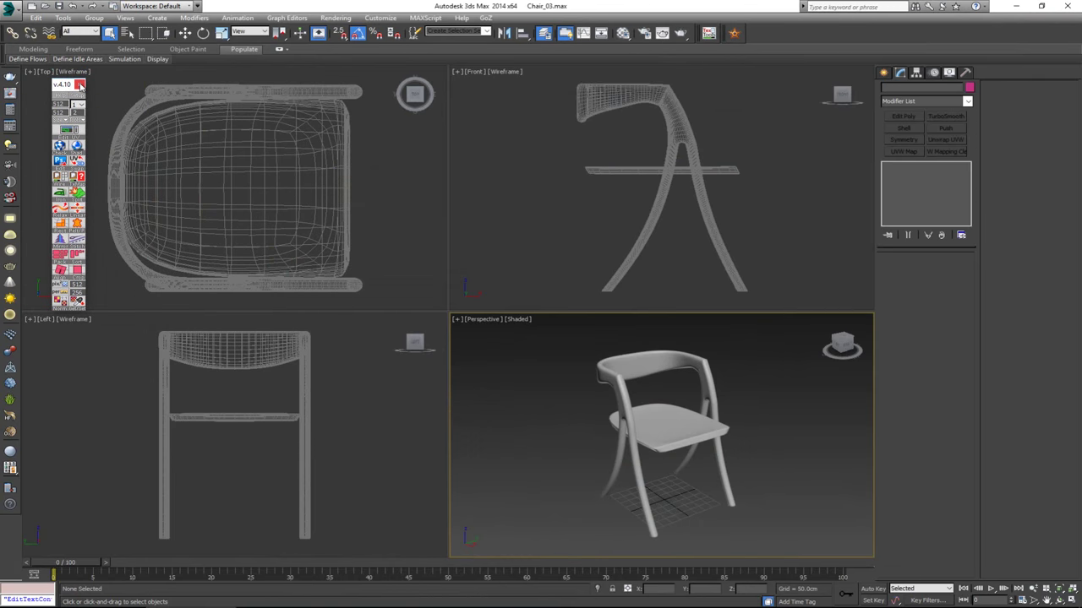
pyautogui.click(78, 85)
# Maximize the Perspective viewport and examine the chair's frame, seat and legs from several angles
pyautogui.moveTo(667, 481); pyautogui.dragTo(656, 481, button='middle')
pyautogui.hotkey('alt', 'w')
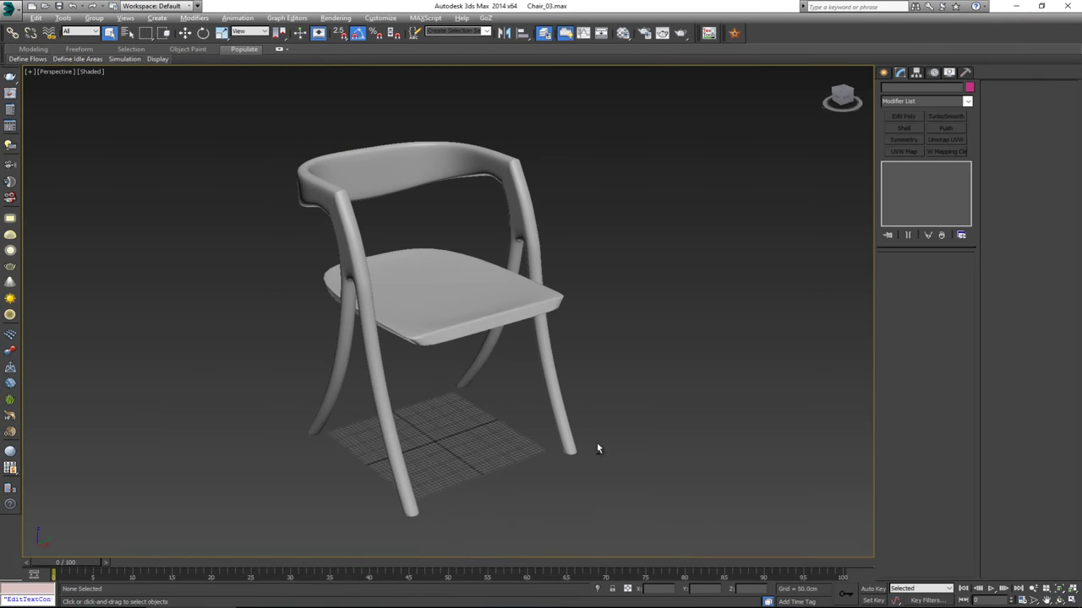
pyautogui.keyDown('alt'); pyautogui.moveTo(425, 380); pyautogui.dragTo(440, 324, button='middle'); pyautogui.keyUp('alt')
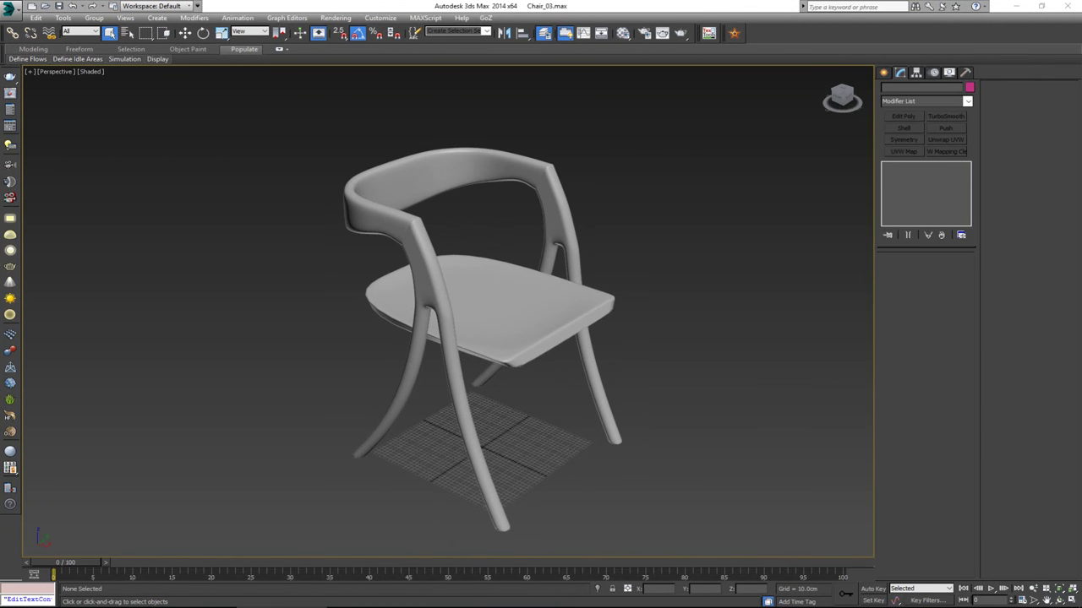
pyautogui.scroll(5, 465, 388)
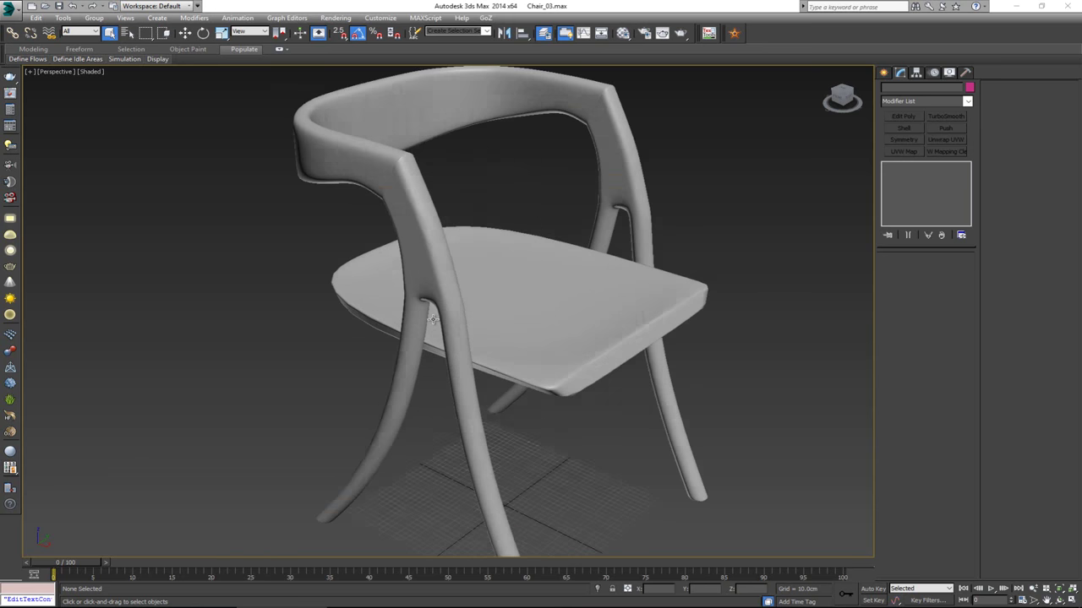
pyautogui.scroll(-5, 473, 360)
pyautogui.keyDown('alt'); pyautogui.moveTo(473, 360); pyautogui.dragTo(417, 258, button='middle'); pyautogui.keyUp('alt')
pyautogui.scroll(-3, 444, 321)
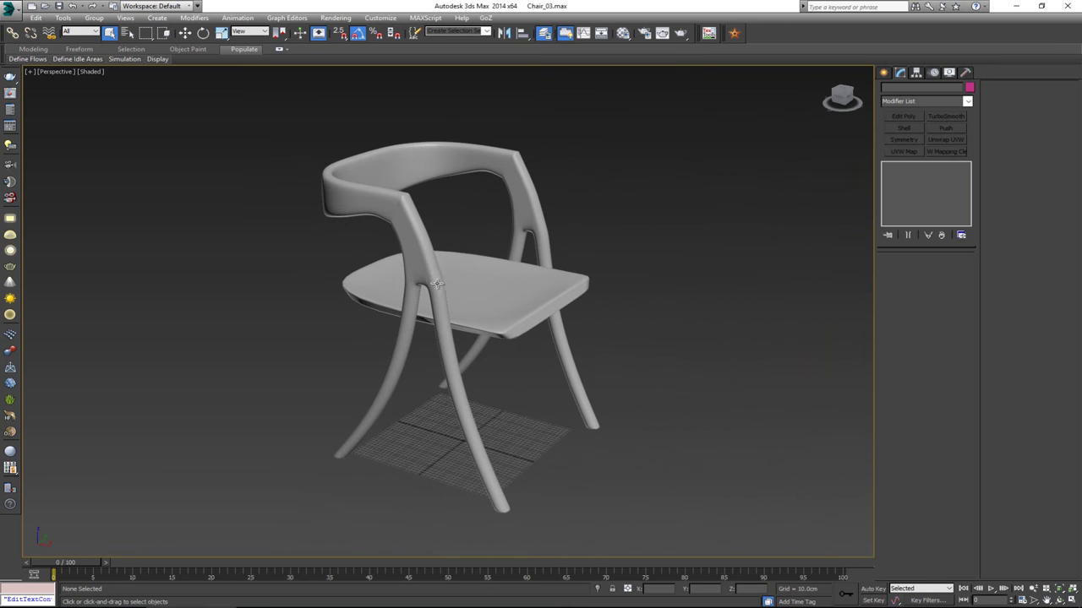
pyautogui.scroll(2, 436, 280)
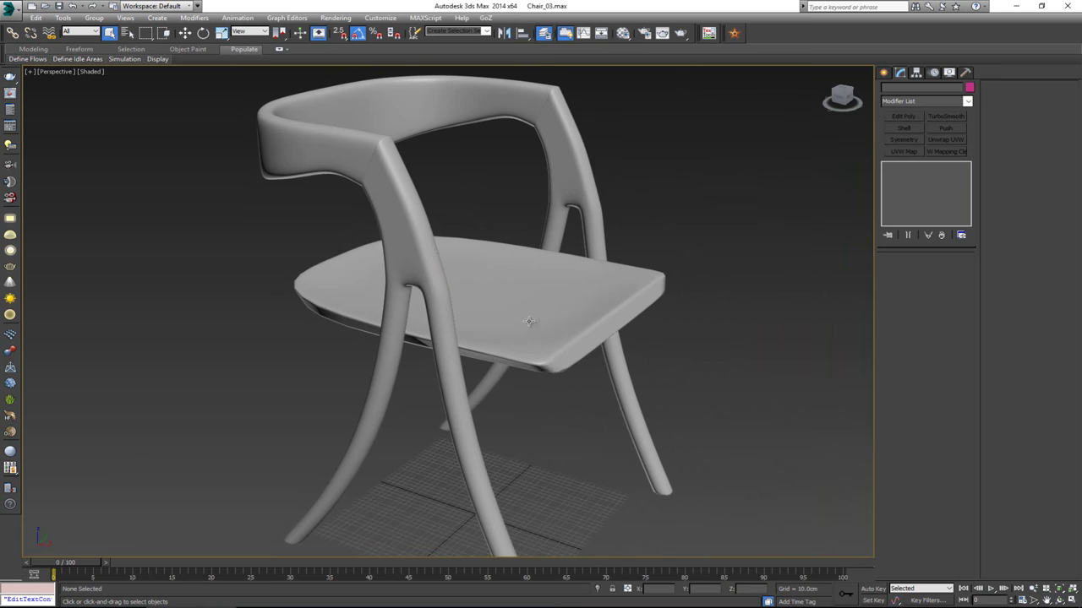
# Select the chair's forked side leg piece and isolate it for close-up work on its upper end
pyautogui.click(415, 261)
pyautogui.keyDown('alt'); pyautogui.moveTo(414, 305); pyautogui.dragTo(508, 332, button='middle'); pyautogui.keyUp('alt')
pyautogui.click(450, 221)
pyautogui.click(424, 226)
pyautogui.hotkey('alt', 'q')
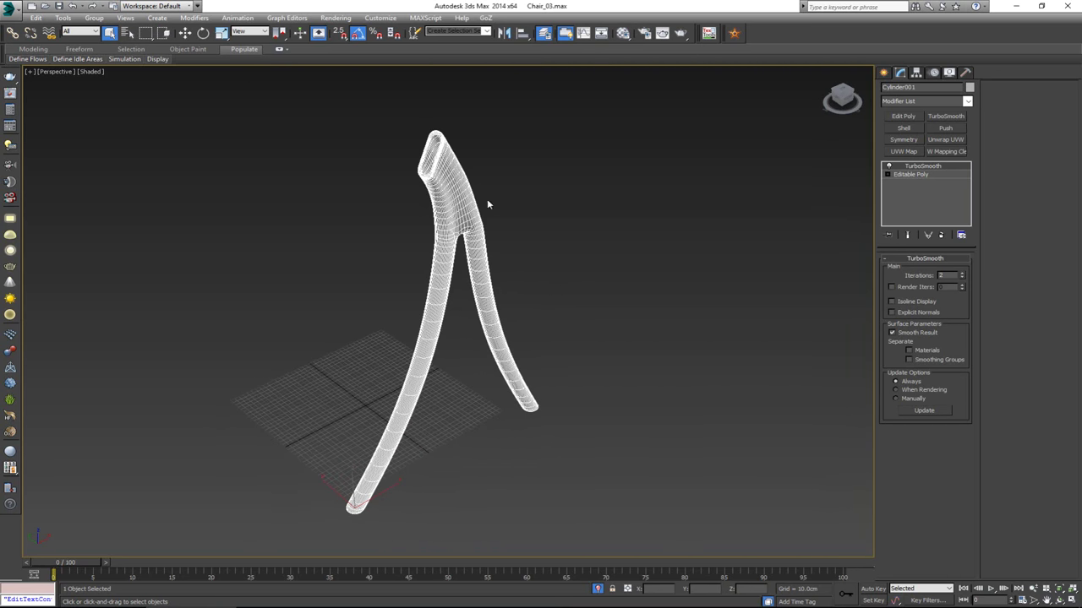
pyautogui.scroll(4, 439, 160)
pyautogui.scroll(3, 496, 162)
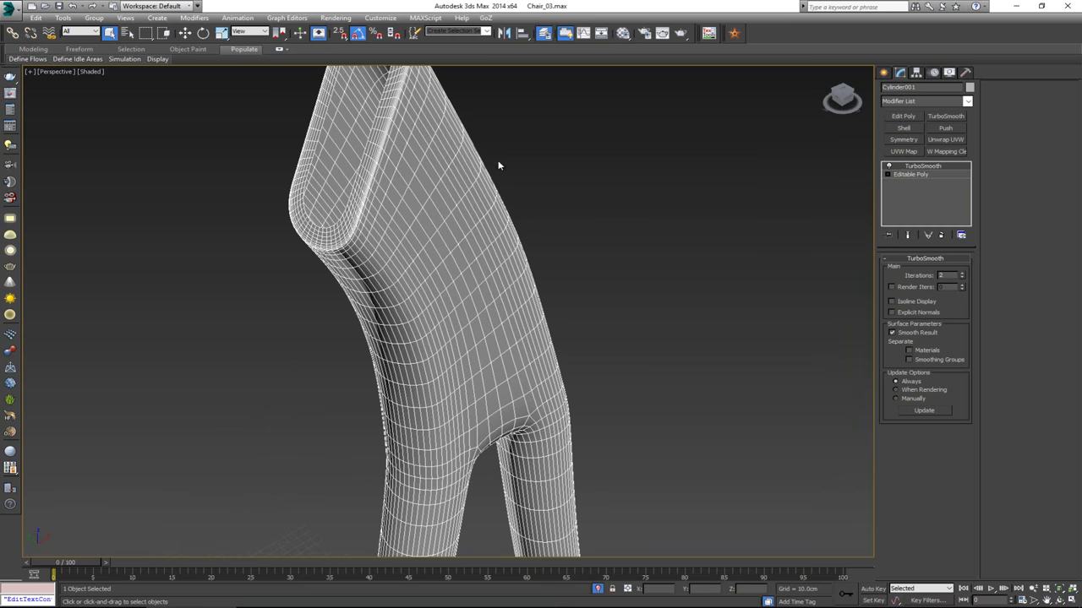
# Add a UVW Mapping Clear modifier above TurboSmooth on the isolated leg
pyautogui.click(933, 100)
pyautogui.press('u')
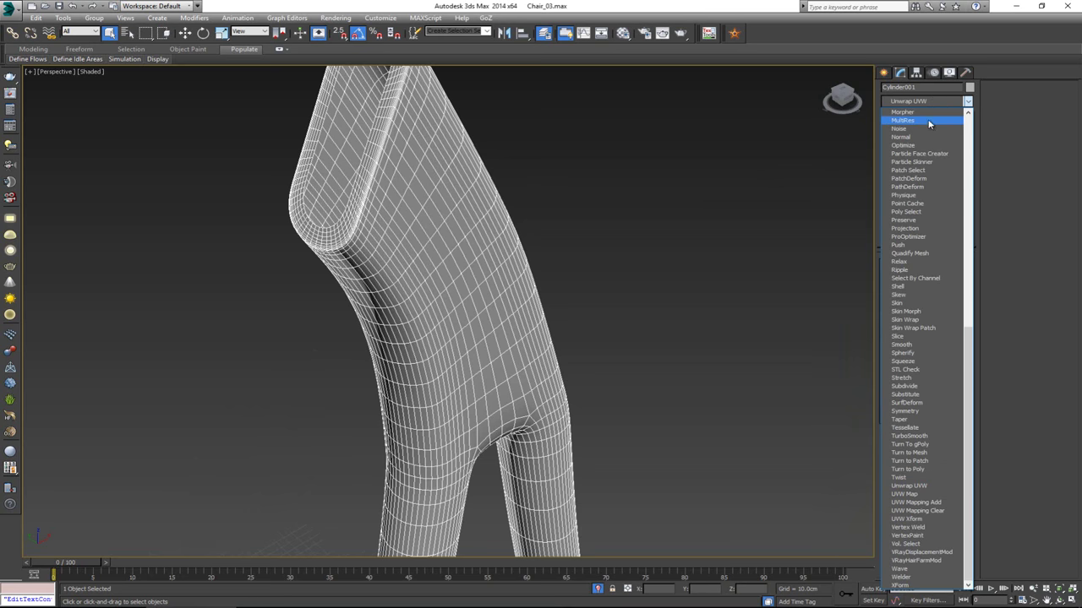
pyautogui.click(925, 511)
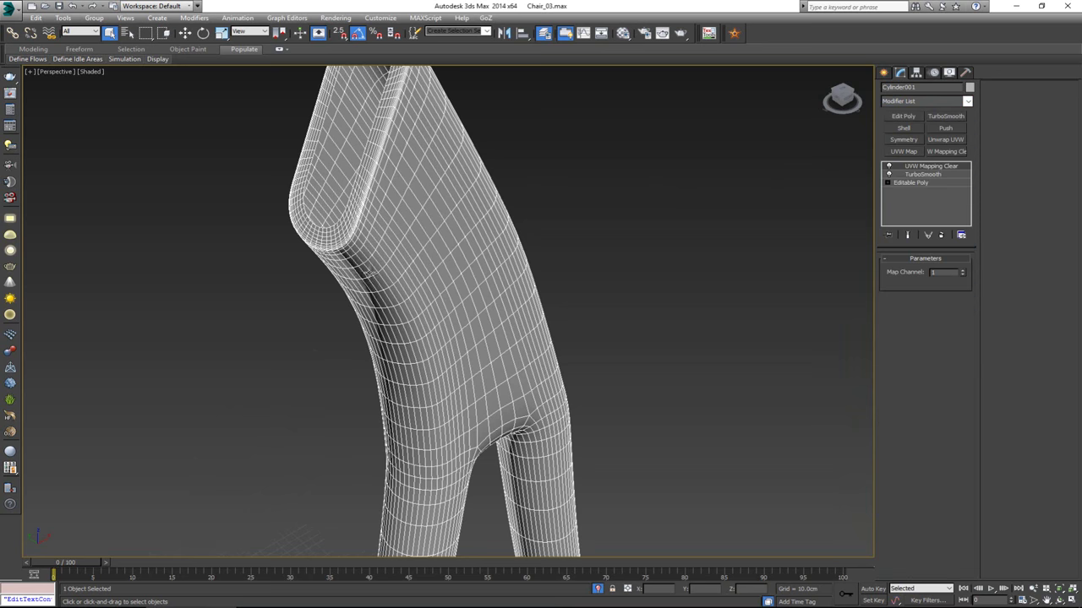
# Add an Unwrap UVW modifier on top of the leg's modifier stack
pyautogui.keyDown('alt'); pyautogui.moveTo(442, 141); pyautogui.dragTo(459, 181, button='middle'); pyautogui.keyUp('alt')
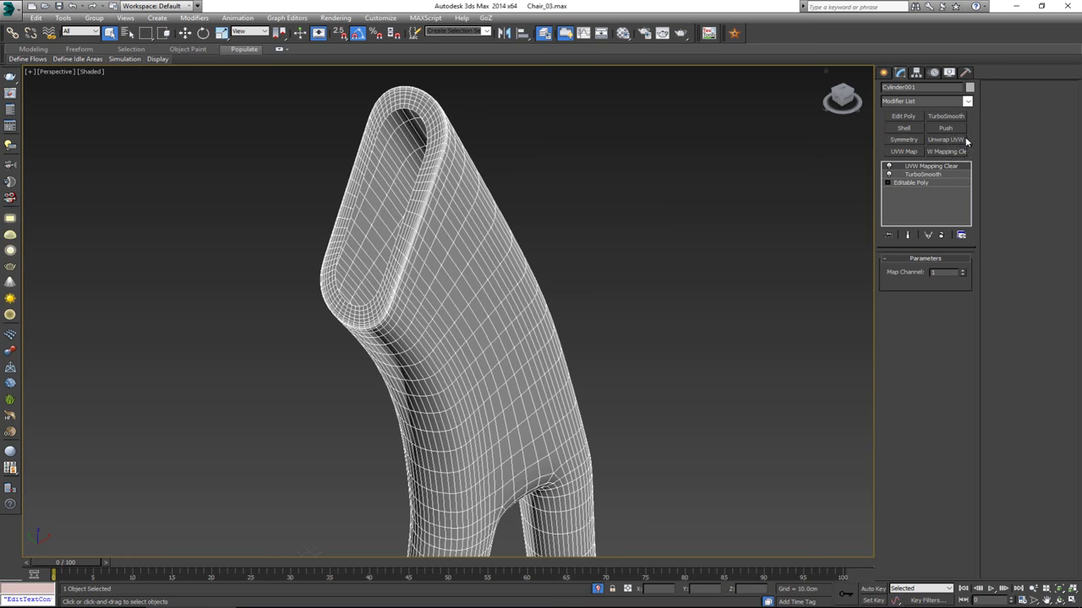
pyautogui.click(920, 102)
pyautogui.scroll(-3, 919, 102)
pyautogui.click(919, 102)
pyautogui.click(946, 139)
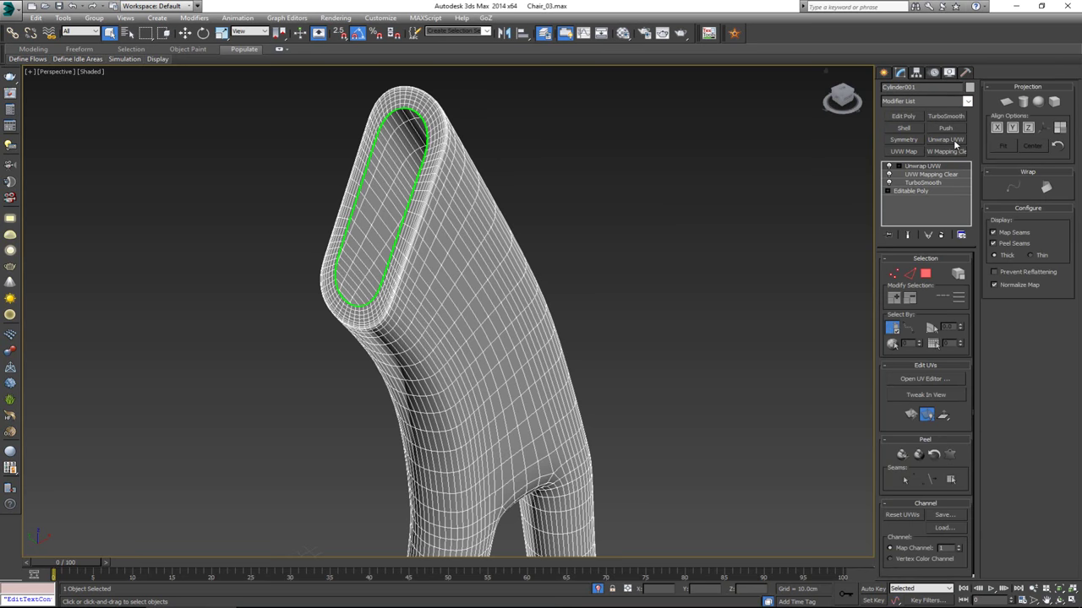
# Examine the leg's open upper end, fork and feet from all sides for suitable UV seam locations
pyautogui.keyDown('alt'); pyautogui.moveTo(533, 124); pyautogui.dragTo(543, 161, button='middle'); pyautogui.keyUp('alt')
pyautogui.scroll(-3, 534, 145)
pyautogui.scroll(2, 522, 157)
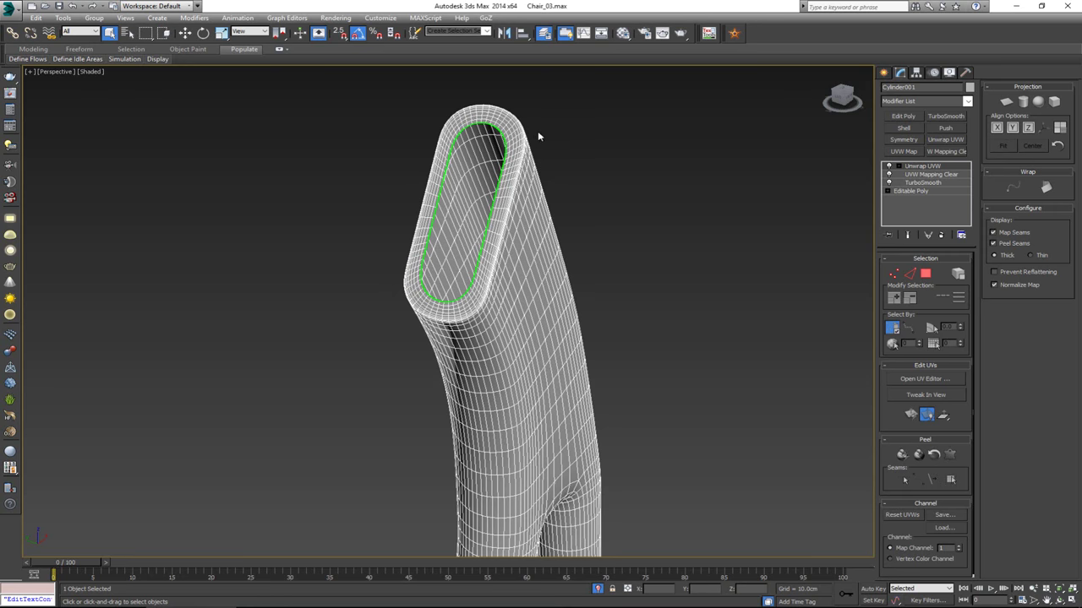
pyautogui.keyDown('alt'); pyautogui.moveTo(538, 136); pyautogui.dragTo(643, 127, button='middle'); pyautogui.keyUp('alt')
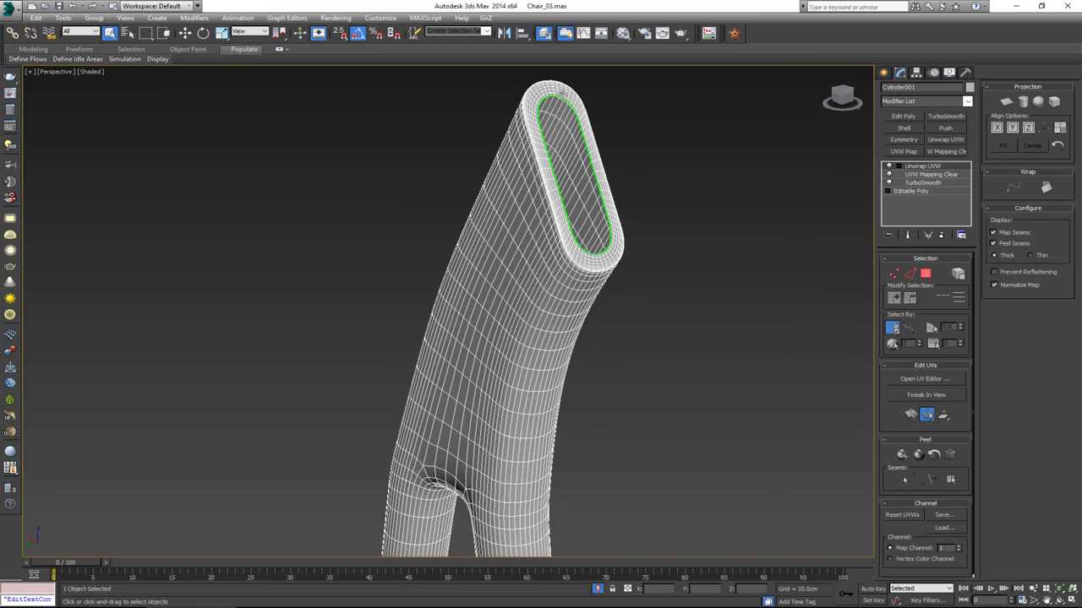
pyautogui.moveTo(596, 193); pyautogui.dragTo(582, 110, button='middle')
pyautogui.scroll(-5, 580, 114)
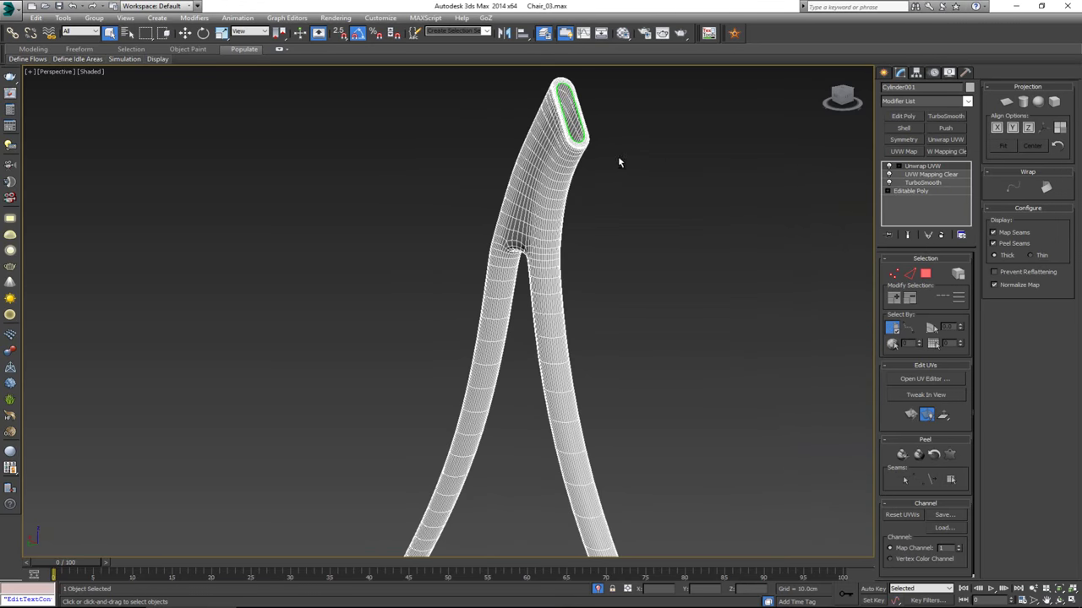
pyautogui.keyDown('alt'); pyautogui.moveTo(619, 160); pyautogui.dragTo(558, 196, button='middle'); pyautogui.keyUp('alt')
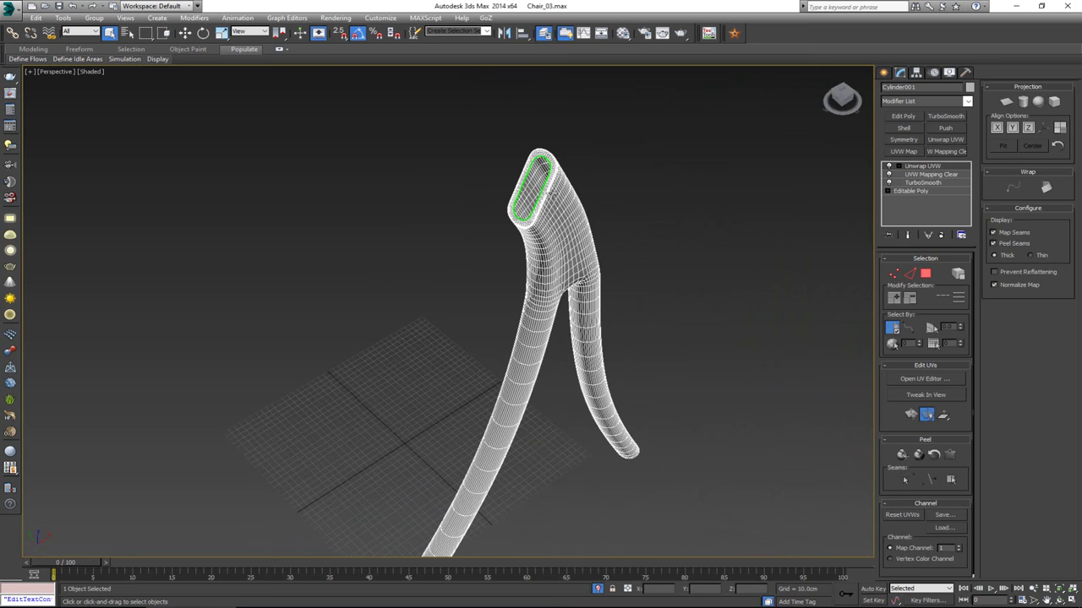
pyautogui.scroll(5, 549, 195)
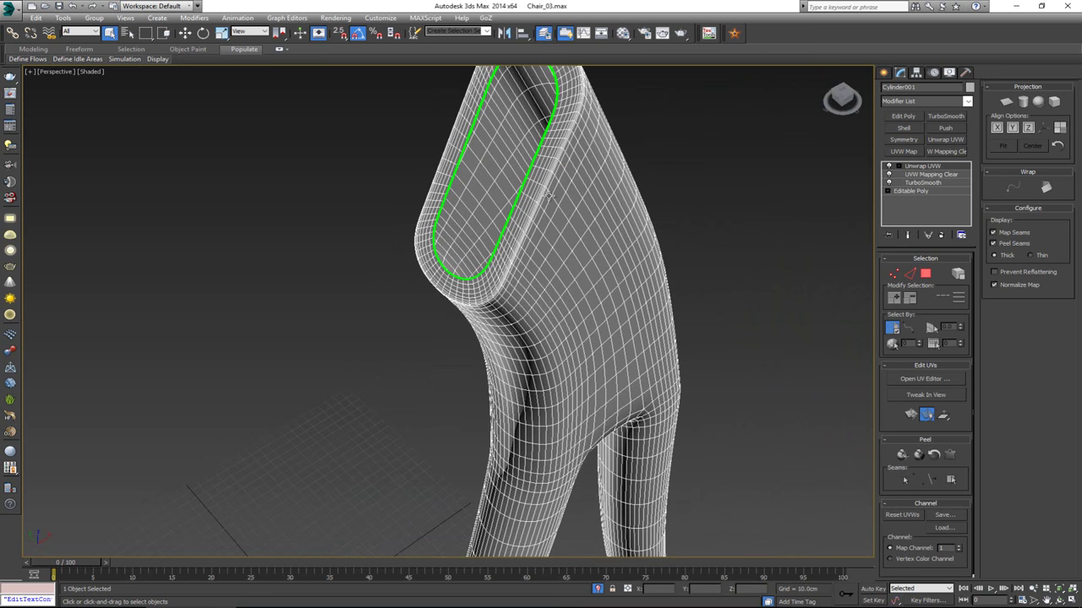
pyautogui.scroll(2, 549, 195)
pyautogui.scroll(-10, 553, 203)
pyautogui.keyDown('alt'); pyautogui.moveTo(558, 228); pyautogui.dragTo(440, 161, button='middle'); pyautogui.keyUp('alt')
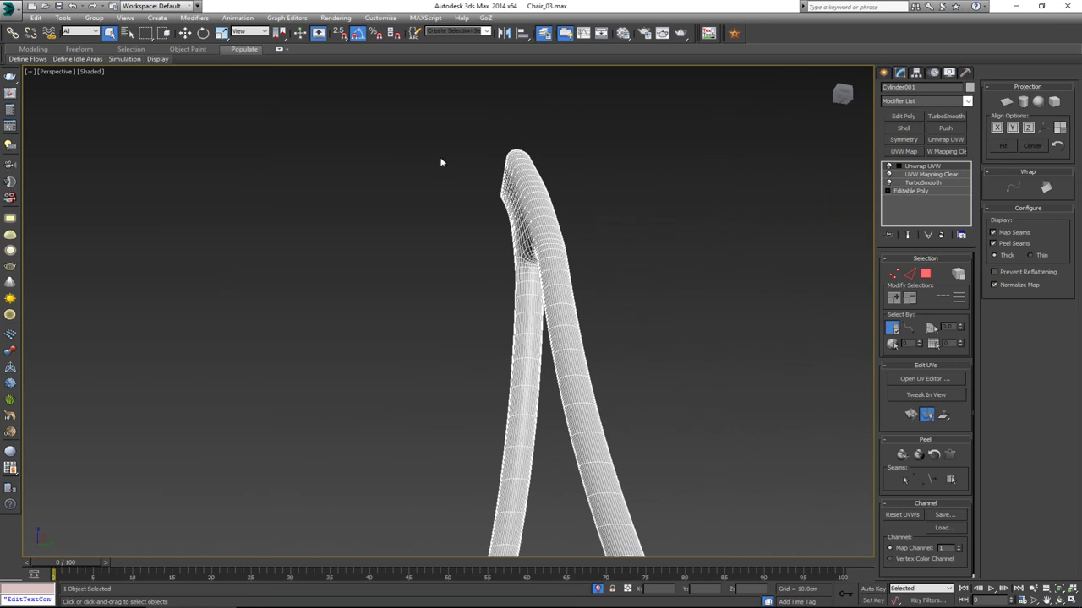
pyautogui.keyDown('alt'); pyautogui.moveTo(507, 245); pyautogui.dragTo(638, 347, button='middle'); pyautogui.keyUp('alt')
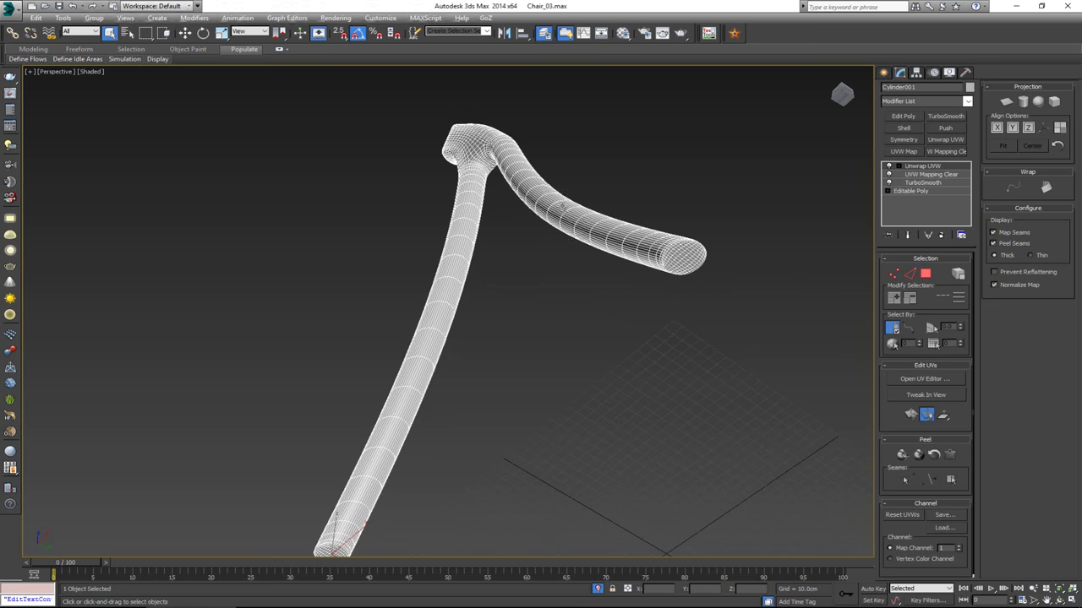
pyautogui.keyDown('alt'); pyautogui.moveTo(608, 254); pyautogui.dragTo(571, 270, button='middle'); pyautogui.keyUp('alt')
pyautogui.scroll(5, 524, 194)
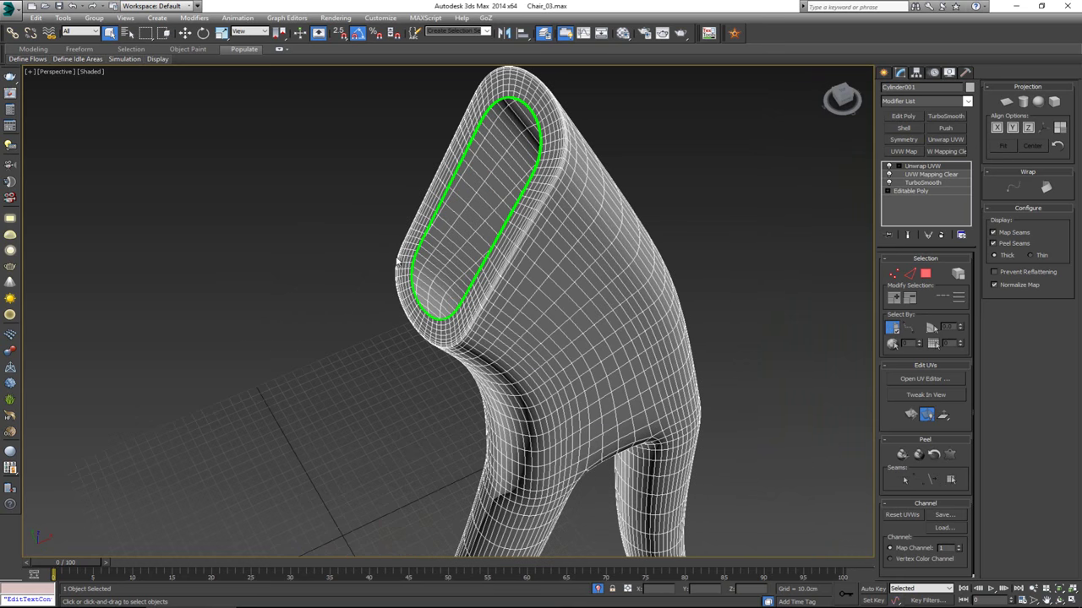
pyautogui.scroll(-3, 575, 397)
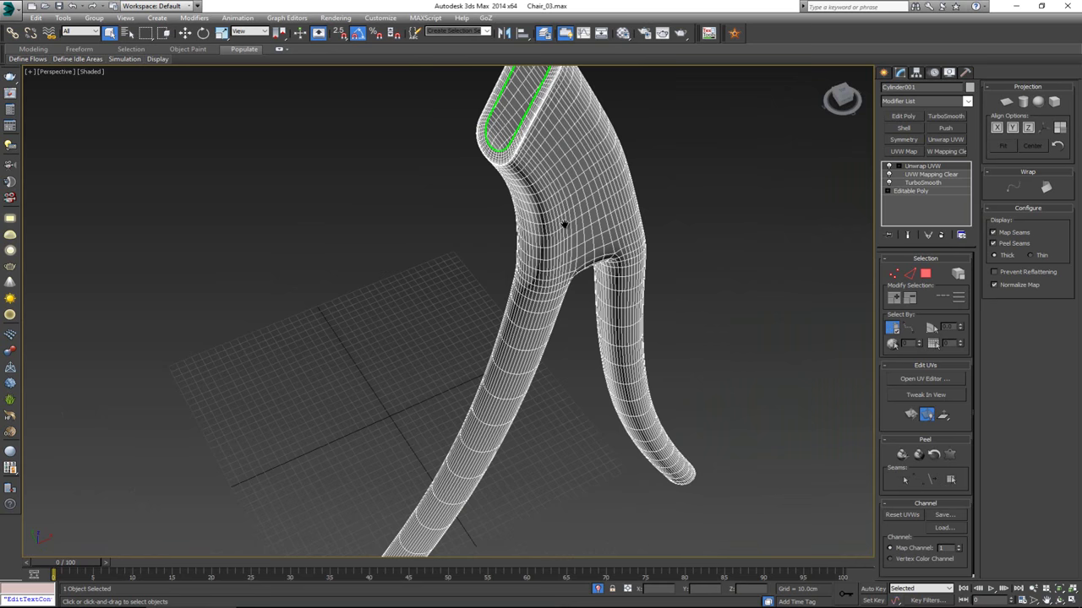
pyautogui.scroll(-2, 563, 224)
pyautogui.scroll(4, 567, 122)
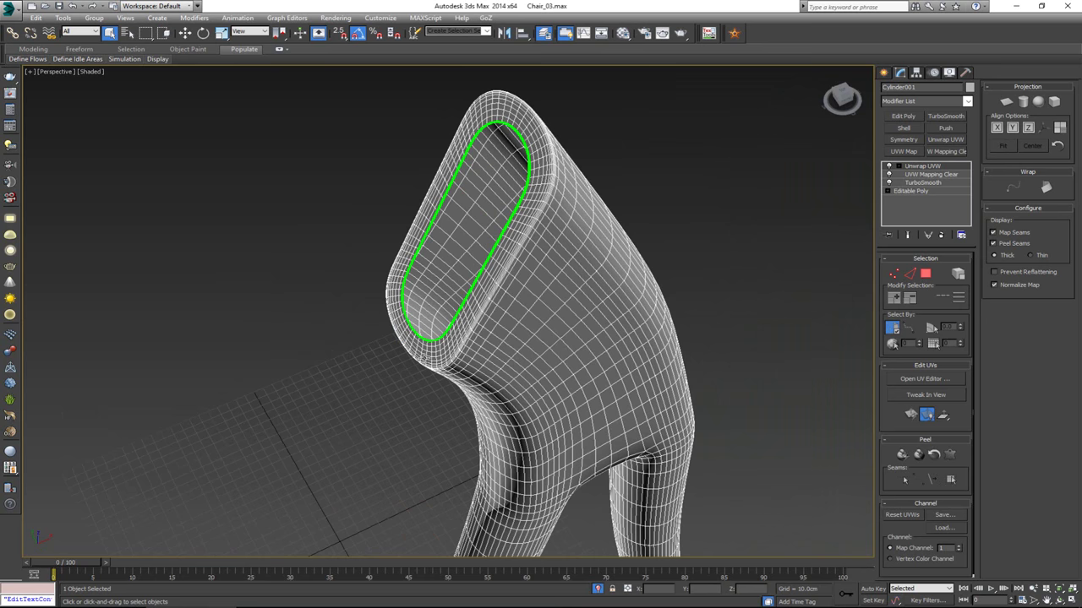
# Set the seam display to Thin and select the edge loop along the rounded rim of the leg's upper end
pyautogui.press('3')
pyautogui.press('z')
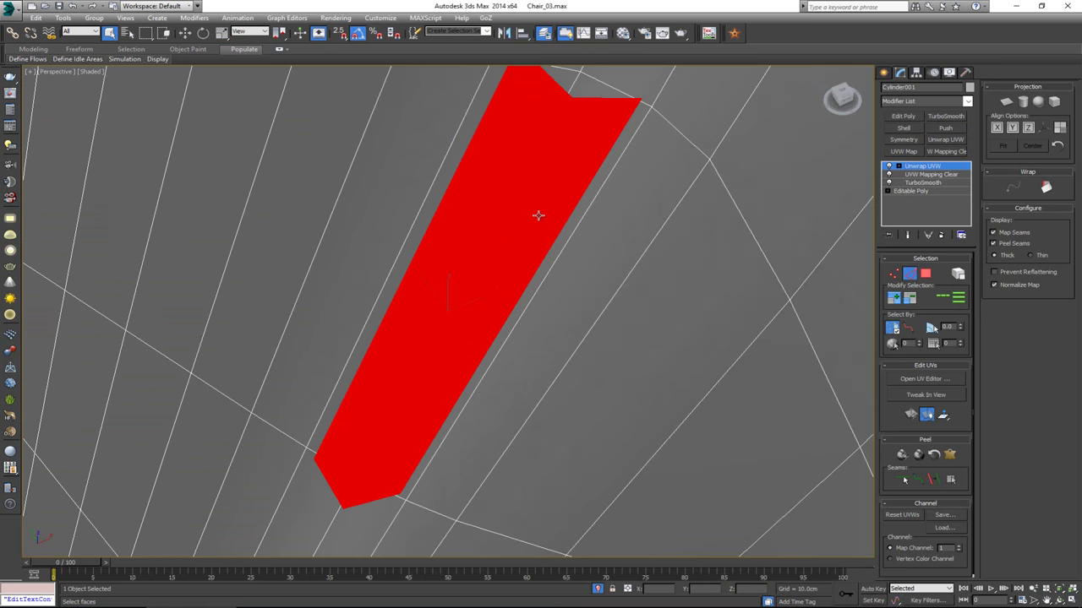
pyautogui.scroll(-5, 539, 218)
pyautogui.keyDown('alt'); pyautogui.moveTo(510, 263); pyautogui.dragTo(511, 286, button='middle'); pyautogui.keyUp('alt')
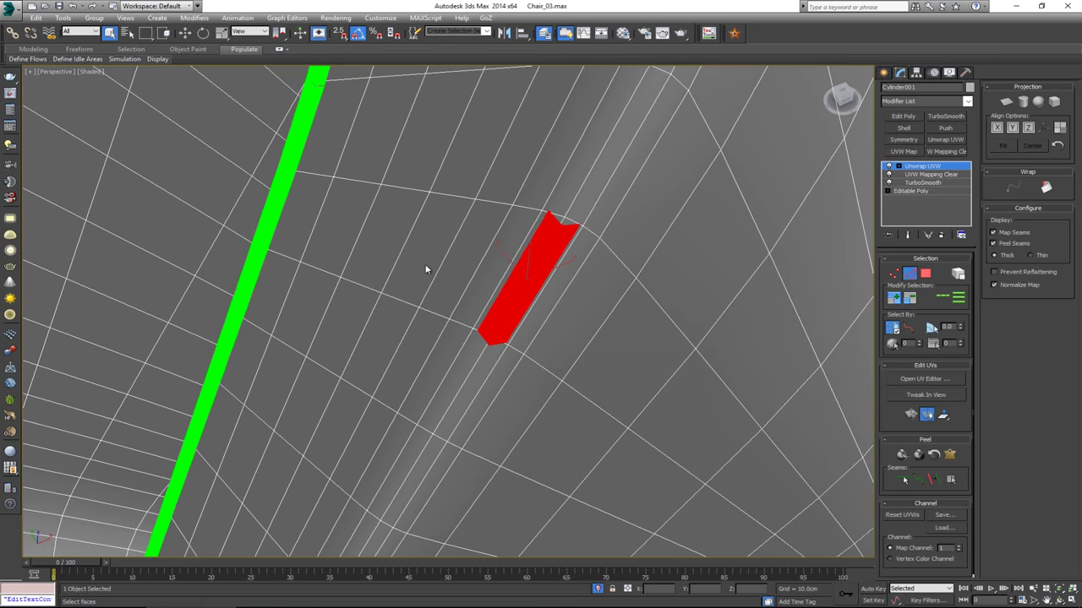
pyautogui.click(1031, 255)
pyautogui.moveTo(507, 253)
pyautogui.keyDown('alt'); pyautogui.mouseDown(button='middle')
pyautogui.moveTo(540, 204)
pyautogui.moveTo(530, 164)
pyautogui.moveTo(502, 188)
pyautogui.moveTo(519, 247)
pyautogui.mouseUp(button='middle'); pyautogui.keyUp('alt')
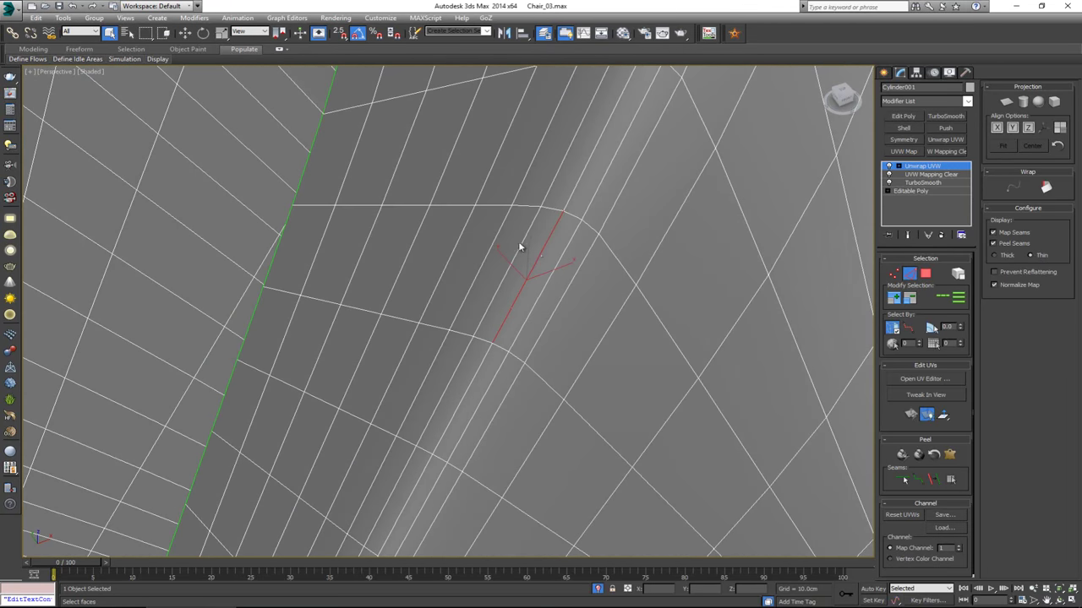
pyautogui.click(943, 298)
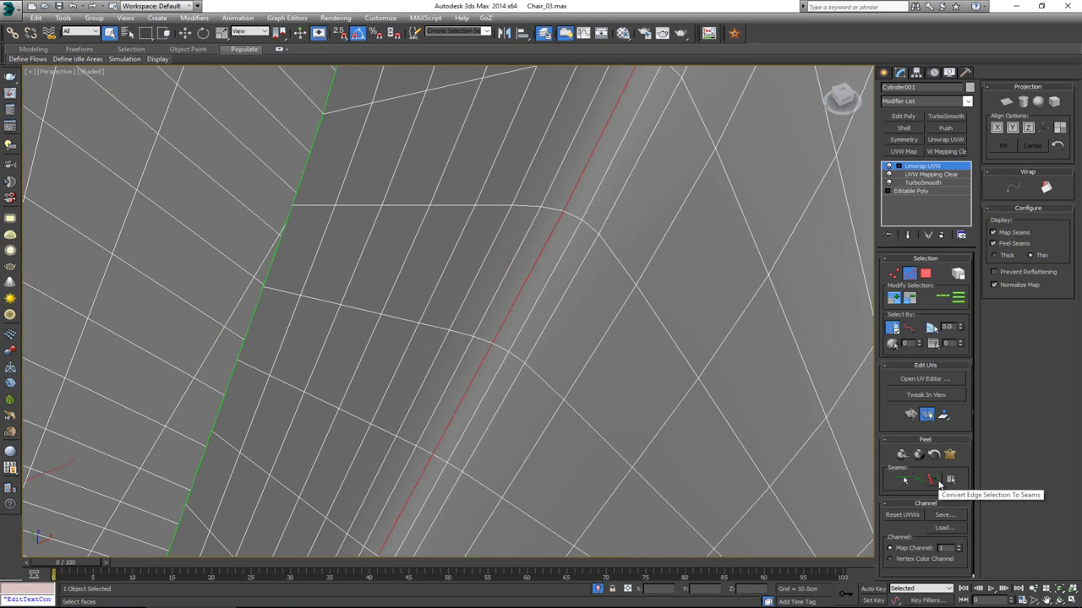
# Convert the selected edge loop around the rim of the leg's upper end to seams
pyautogui.click(933, 480)
pyautogui.scroll(-4, 467, 230)
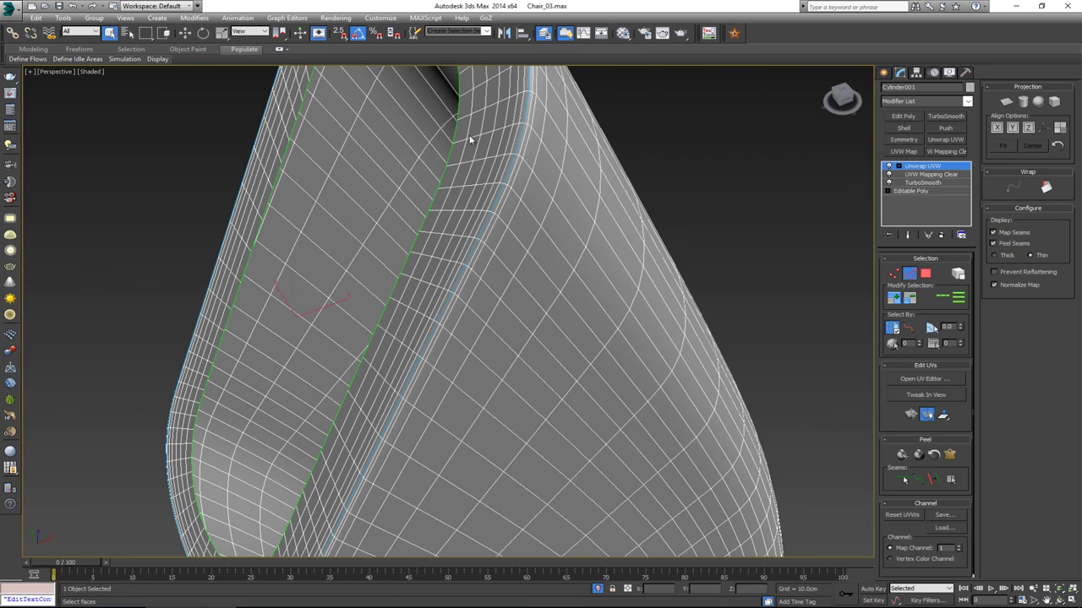
pyautogui.keyDown('alt'); pyautogui.moveTo(470, 140); pyautogui.dragTo(528, 99, button='middle'); pyautogui.keyUp('alt')
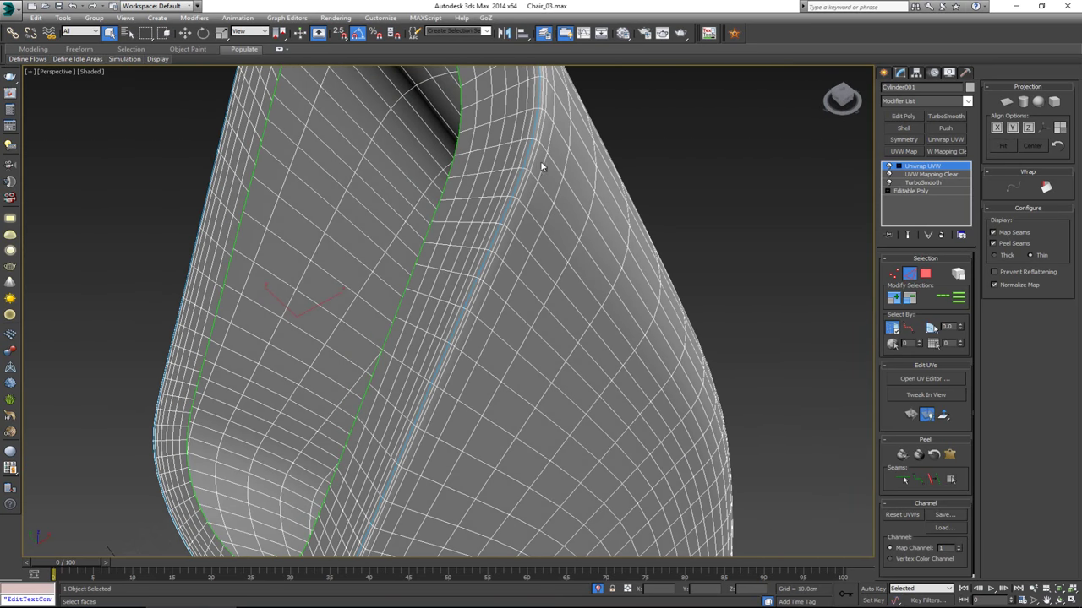
pyautogui.moveTo(455, 389); pyautogui.dragTo(455, 295, button='middle')
pyautogui.scroll(-3, 456, 295)
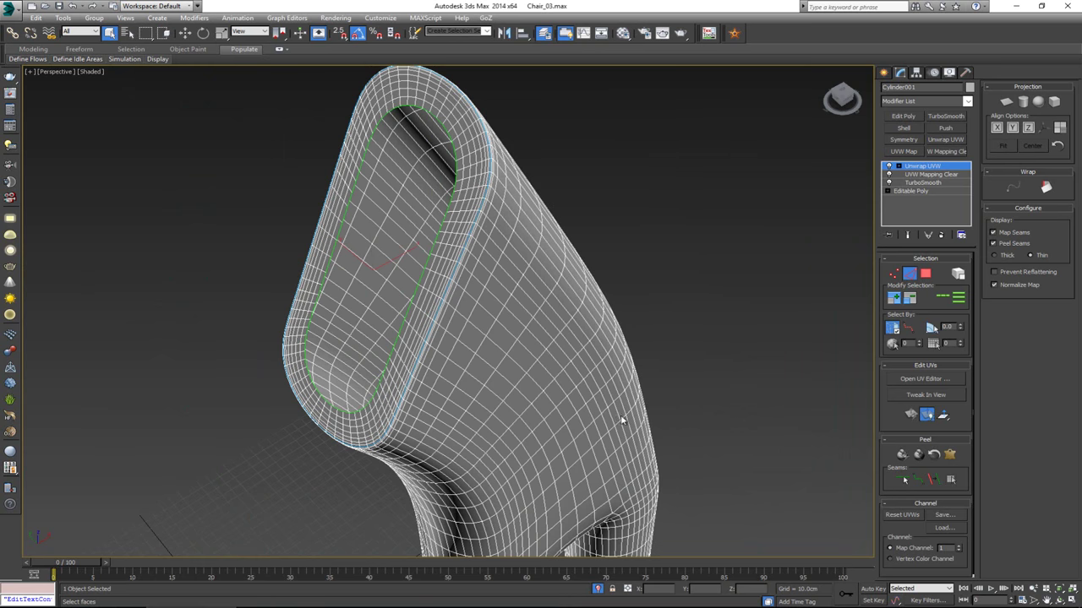
pyautogui.scroll(-4, 532, 450)
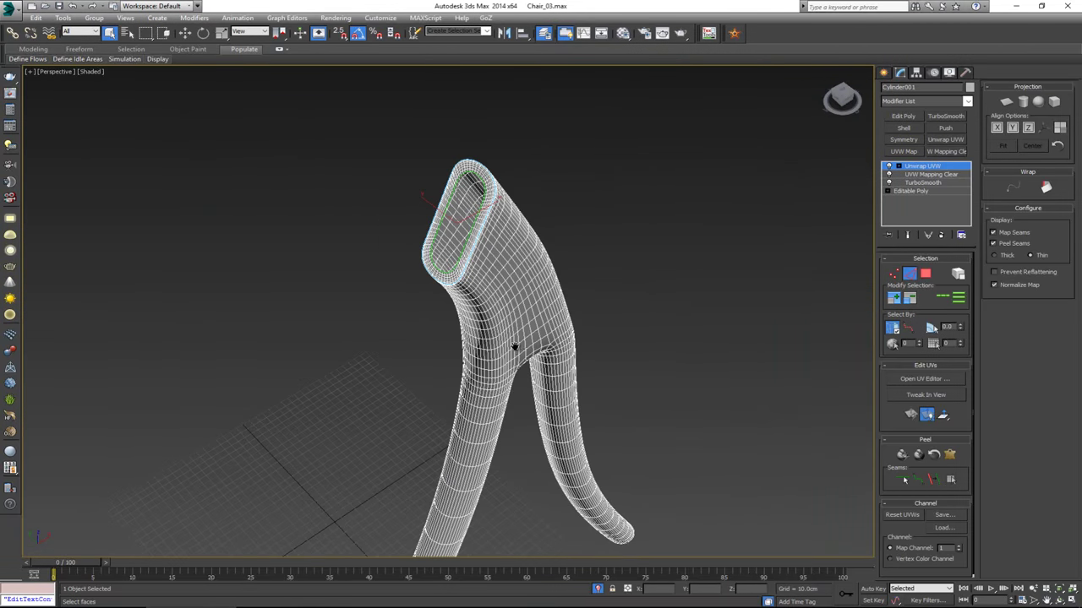
# Select the edge loop around the flat end of one foot and convert it to seams
pyautogui.keyDown('alt'); pyautogui.moveTo(514, 346); pyautogui.dragTo(505, 274, button='middle'); pyautogui.keyUp('alt')
pyautogui.moveTo(331, 380); pyautogui.dragTo(444, 321, button='middle')
pyautogui.scroll(4, 443, 320)
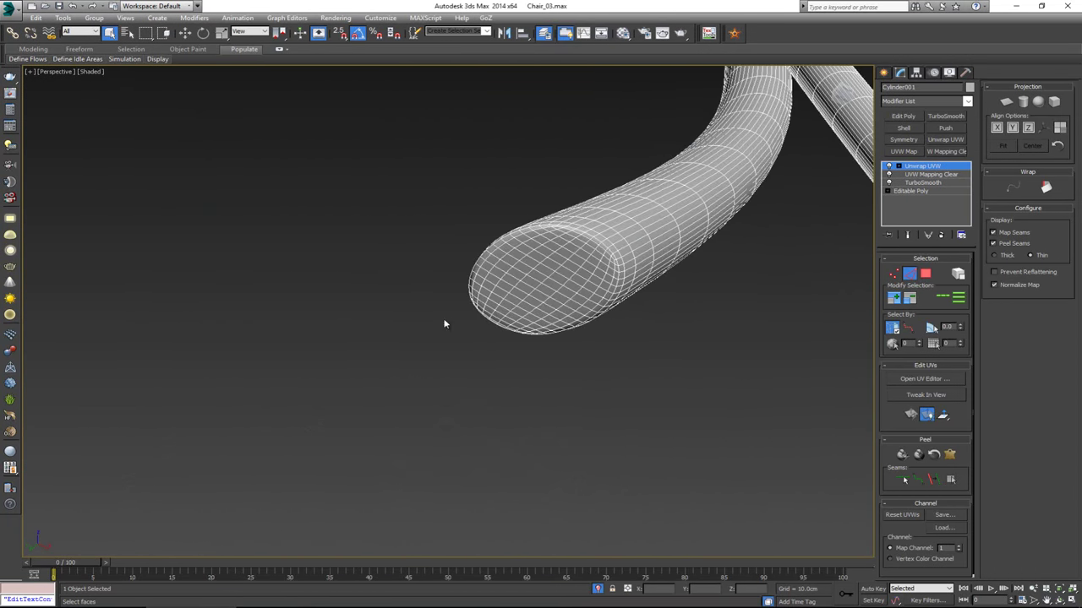
pyautogui.scroll(5, 595, 239)
pyautogui.scroll(-5, 589, 236)
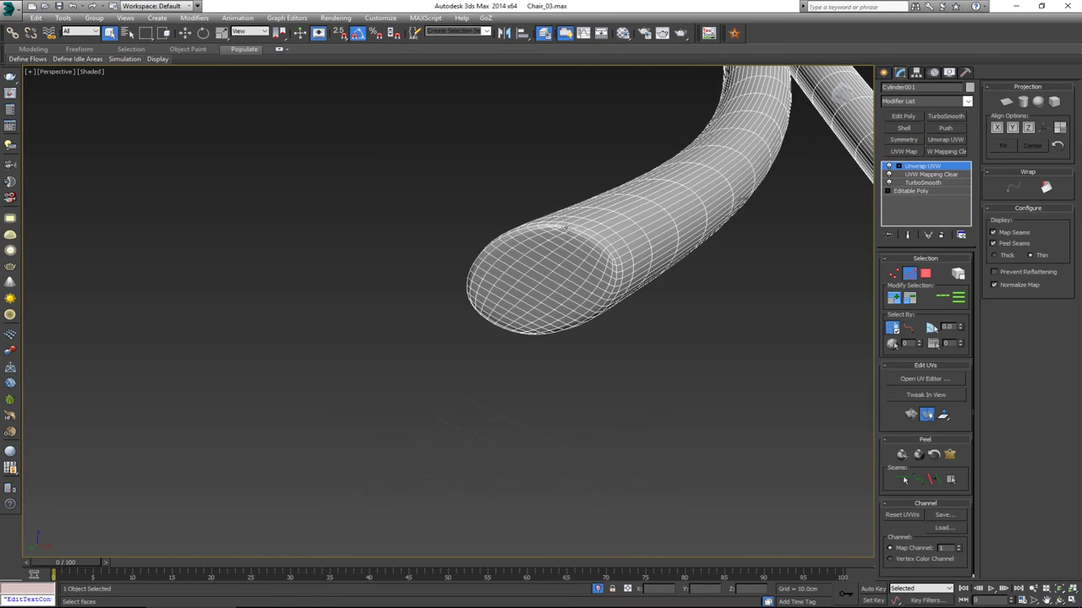
pyautogui.scroll(5, 551, 243)
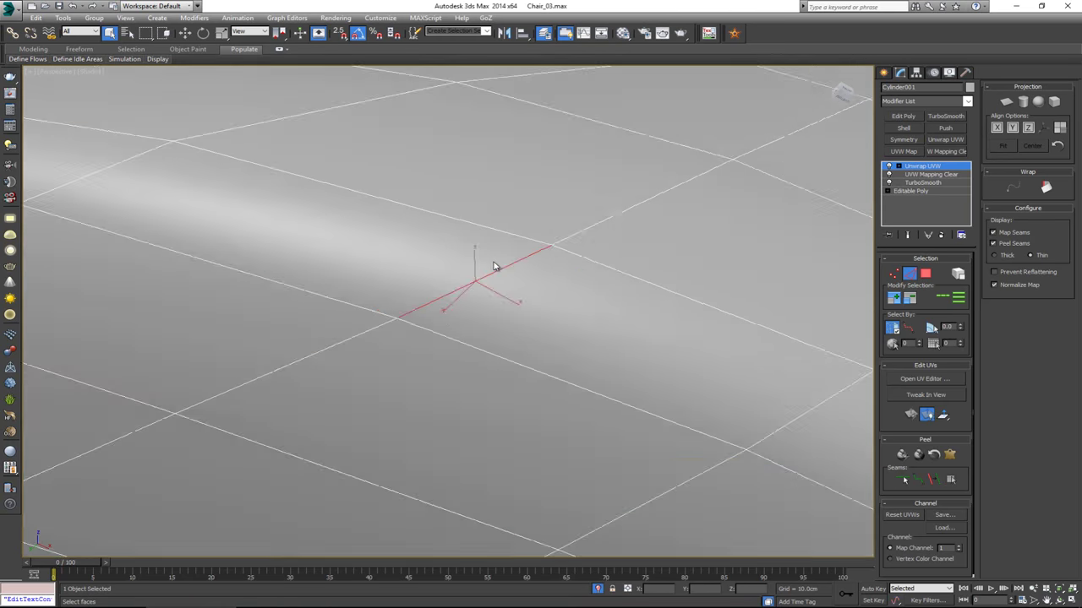
pyautogui.scroll(-3, 496, 265)
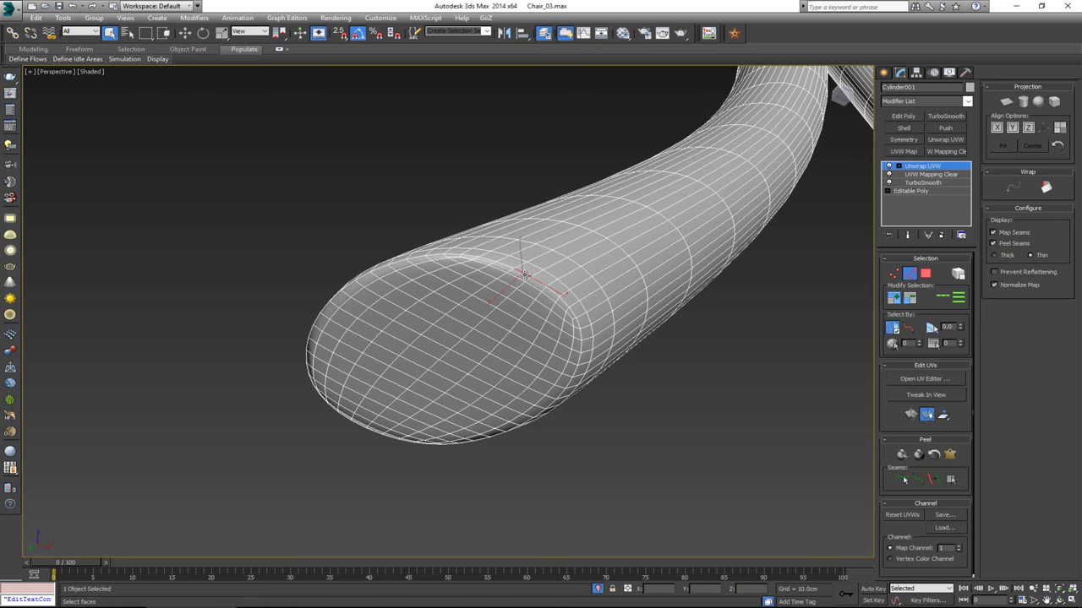
pyautogui.click(941, 301)
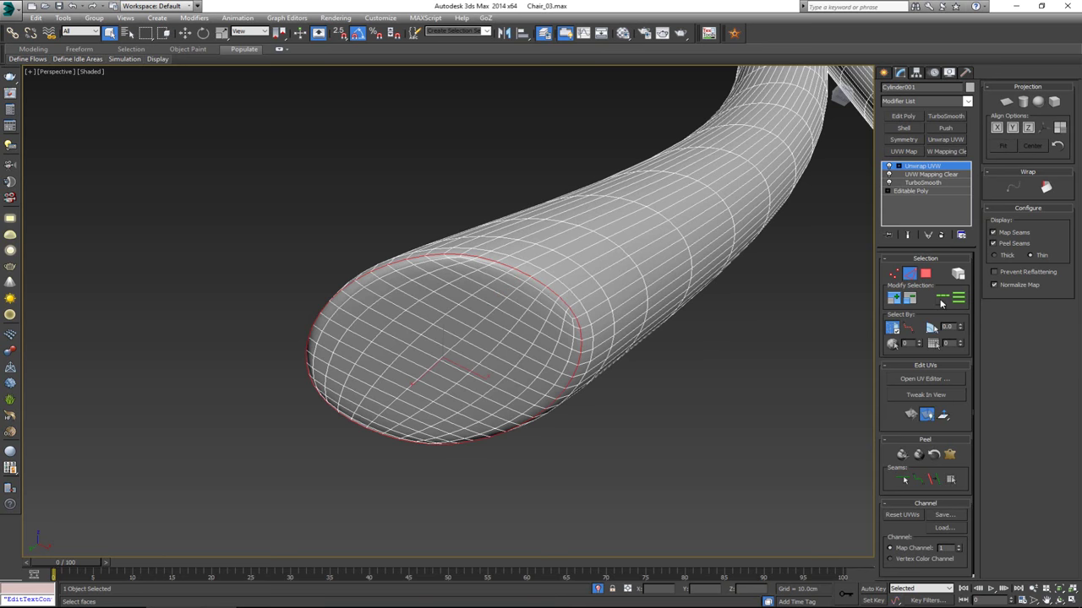
pyautogui.click(937, 479)
# Convert the matching edge loop around the other foot's flat end to seams
pyautogui.scroll(-6, 394, 251)
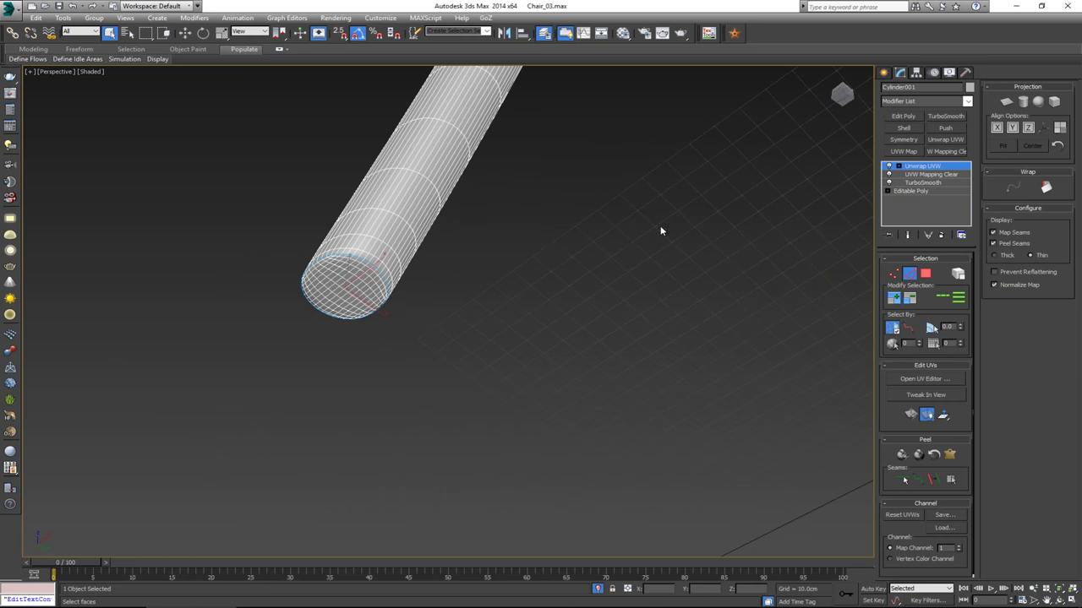
pyautogui.keyDown('alt'); pyautogui.moveTo(661, 231); pyautogui.dragTo(665, 172, button='middle'); pyautogui.keyUp('alt')
pyautogui.scroll(4, 614, 223)
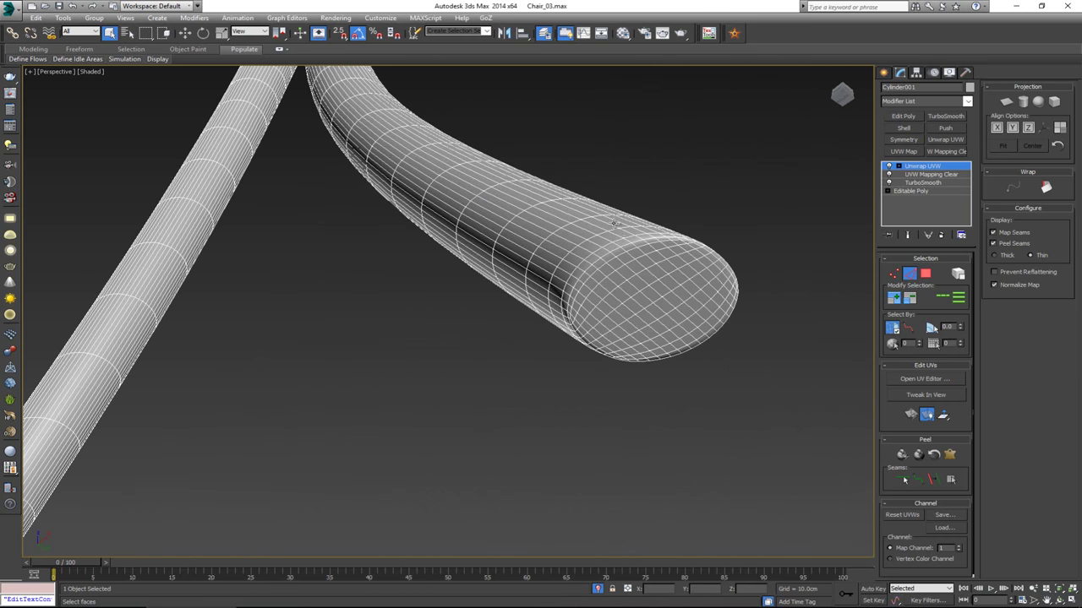
pyautogui.scroll(3, 629, 249)
pyautogui.click(614, 239)
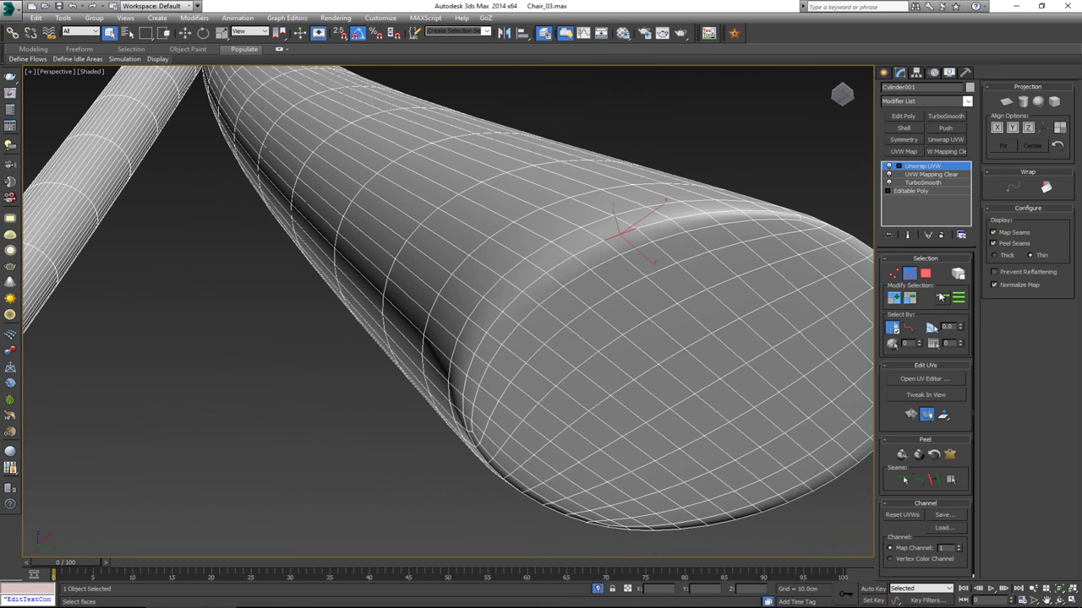
pyautogui.click(940, 295)
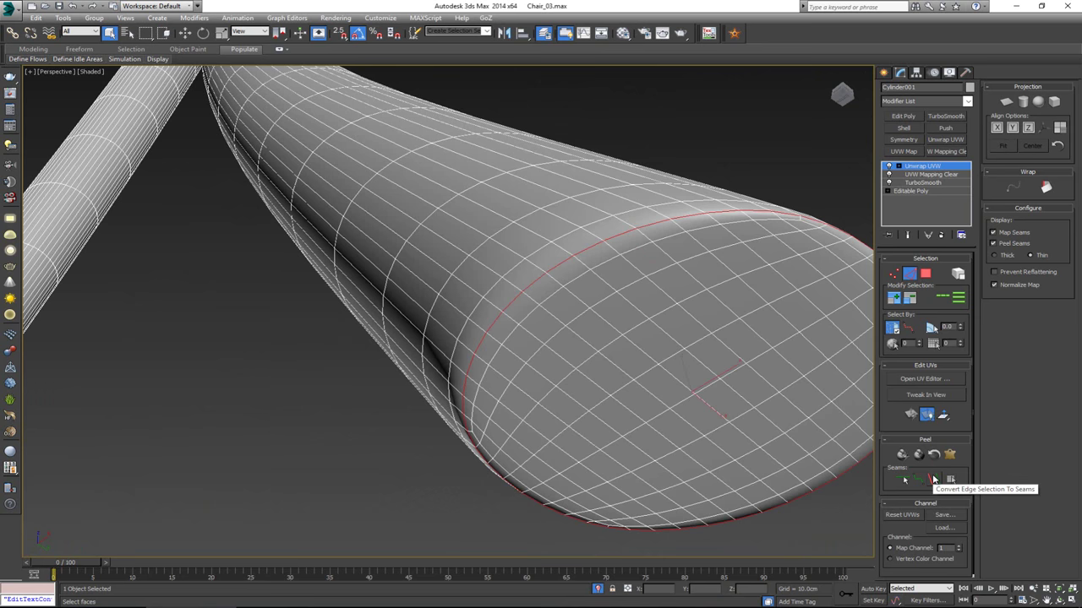
pyautogui.click(933, 479)
# Switch to Windows Photo Viewer and examine the wood grain along the legs and fork in the Wood_Chair photo
pyautogui.moveTo(484, 193); pyautogui.dragTo(625, 232, button='middle')
pyautogui.scroll(-7, 625, 233)
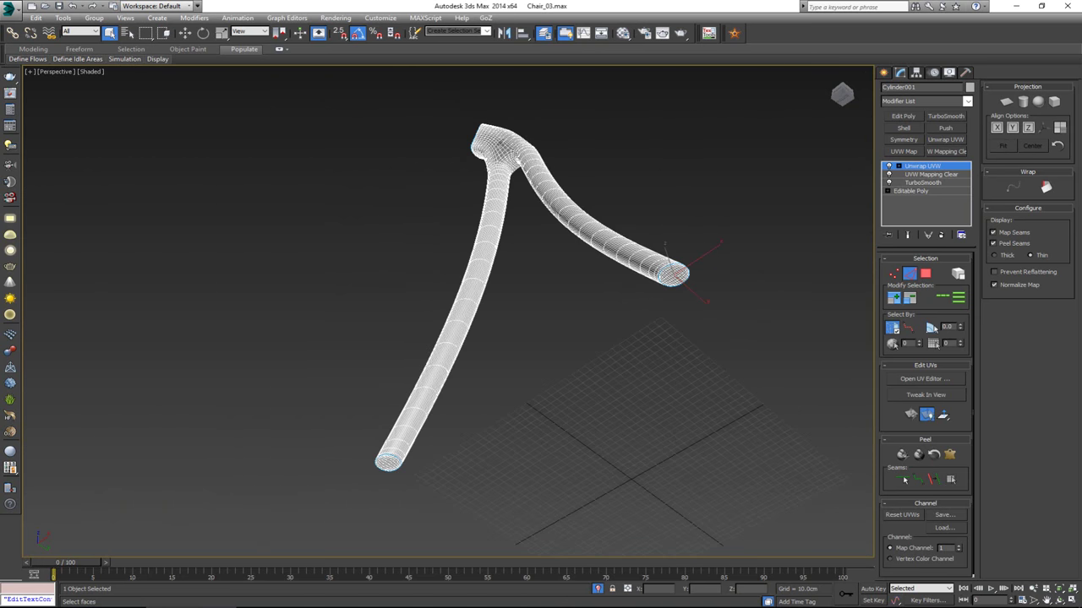
pyautogui.keyDown('alt'); pyautogui.moveTo(499, 142); pyautogui.dragTo(543, 257, button='middle'); pyautogui.keyUp('alt')
pyautogui.moveTo(536, 177); pyautogui.dragTo(526, 300, button='middle')
pyautogui.scroll(-5, 534, 395)
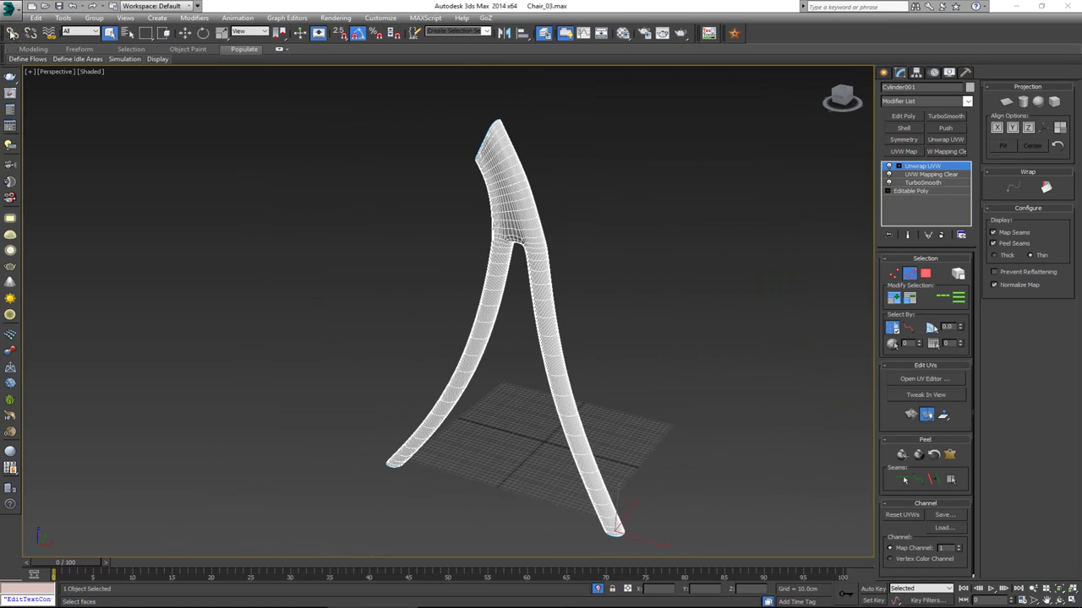
pyautogui.moveTo(0, 25); pyautogui.dragTo(199, 33)
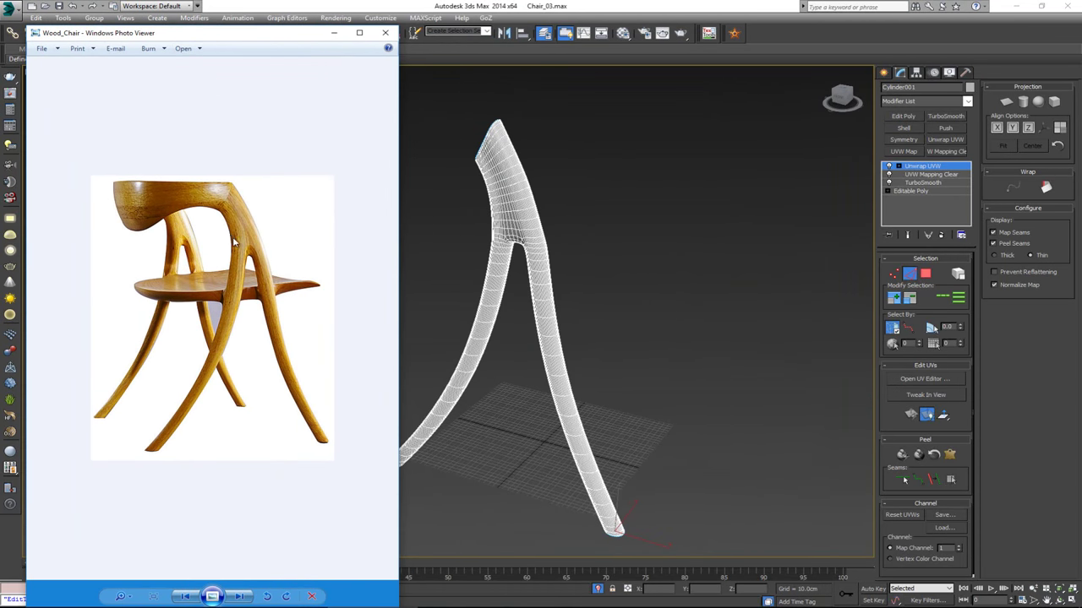
pyautogui.doubleClick(265, 35)
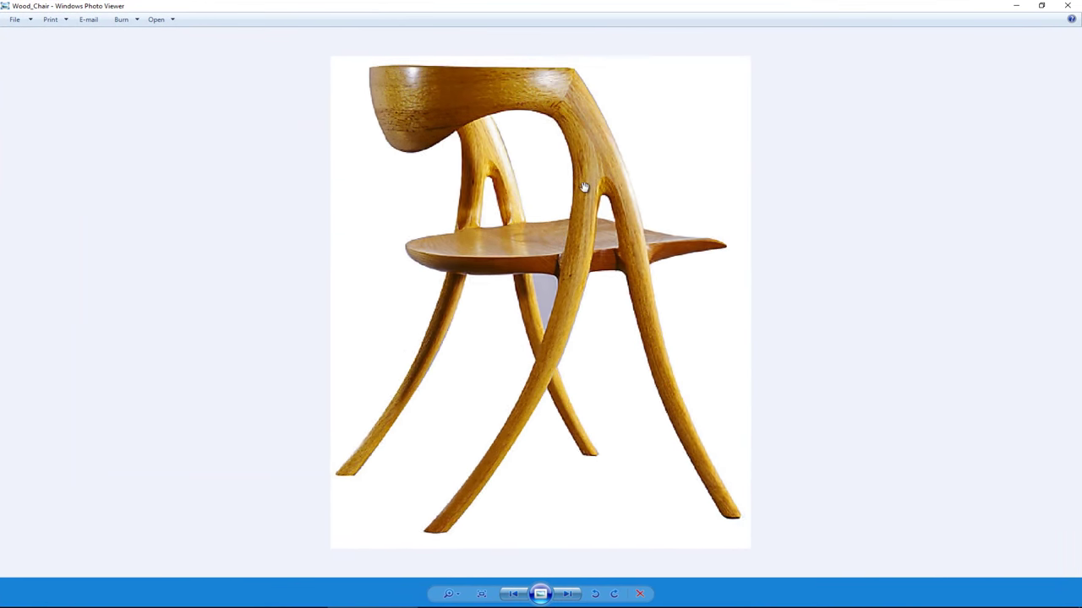
pyautogui.scroll(4, 584, 187)
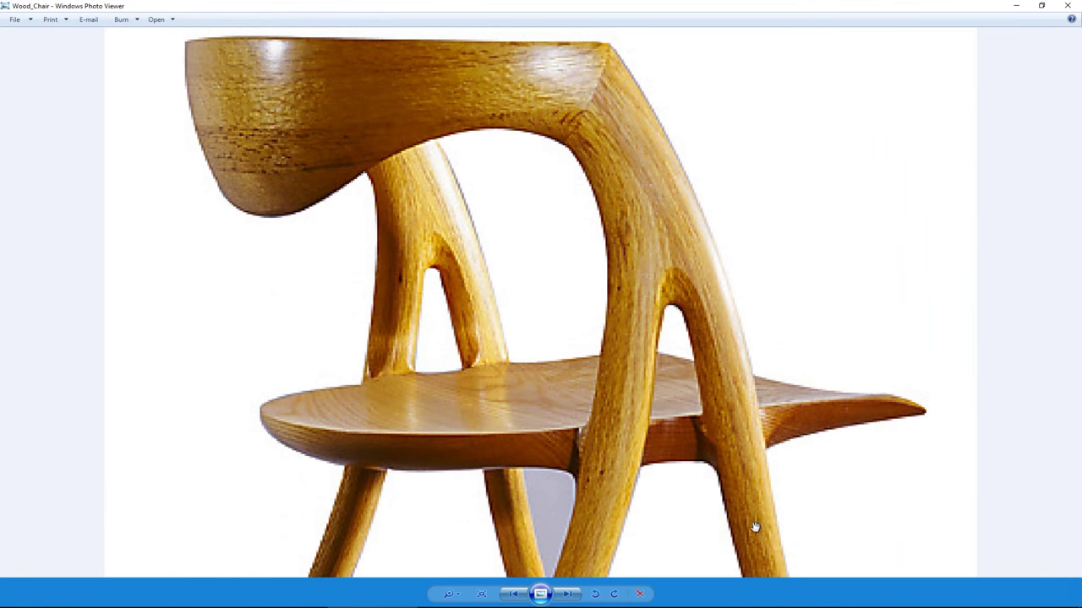
pyautogui.scroll(-2, 713, 353)
pyautogui.moveTo(715, 422); pyautogui.dragTo(689, 366)
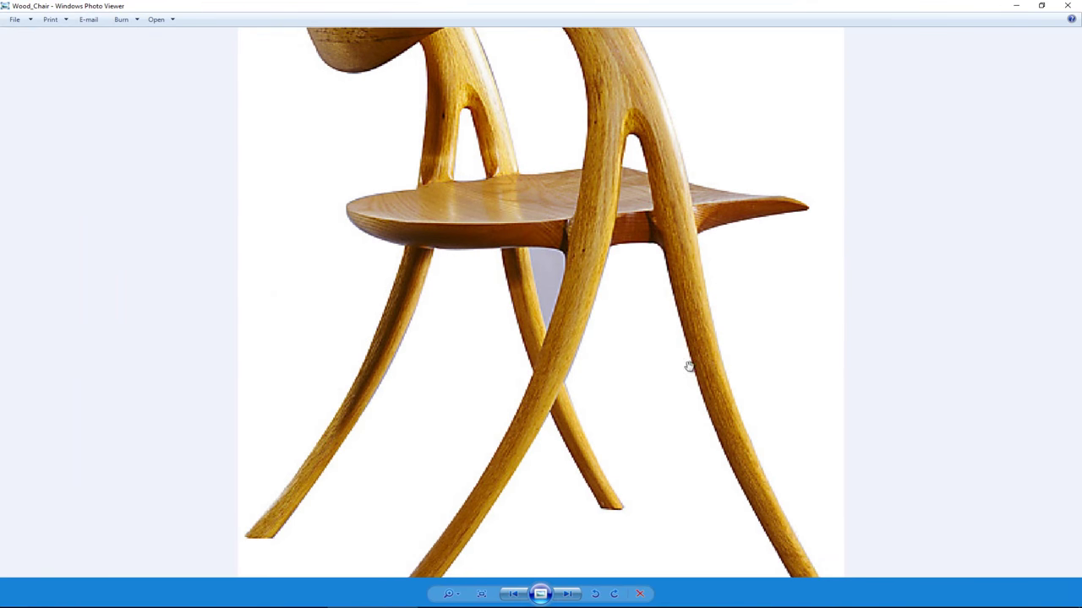
pyautogui.moveTo(693, 192); pyautogui.dragTo(723, 385)
pyautogui.scroll(2, 632, 223)
pyautogui.moveTo(645, 145); pyautogui.dragTo(652, 222)
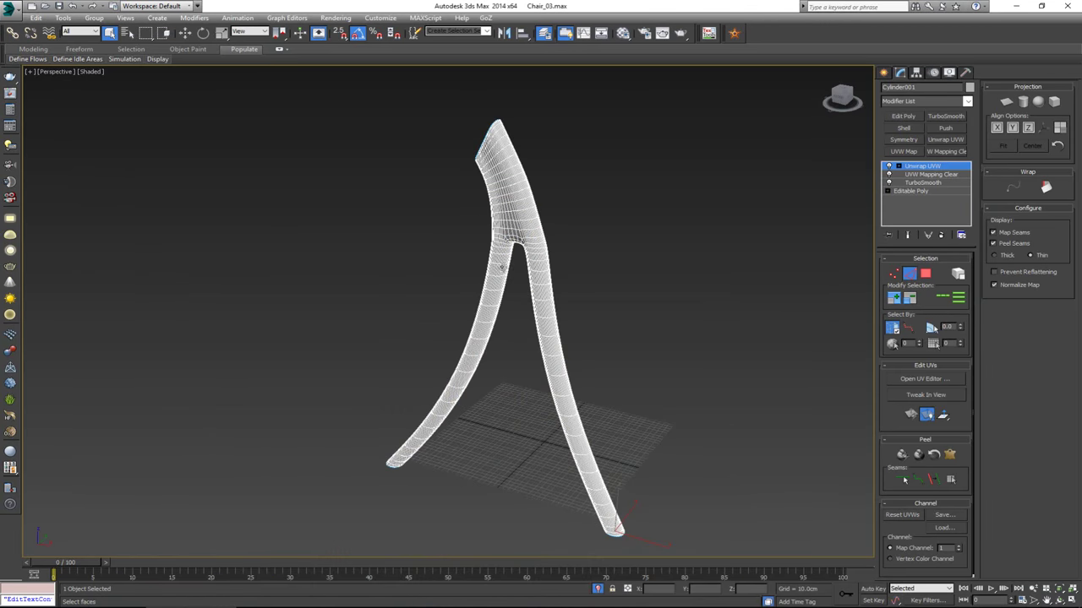
# Select the lengthwise edge loop running down the middle of the leg's upper part to the fork
pyautogui.keyDown('alt'); pyautogui.moveTo(503, 268); pyautogui.dragTo(539, 287, button='middle'); pyautogui.keyUp('alt')
pyautogui.scroll(4, 472, 304)
pyautogui.press('2')
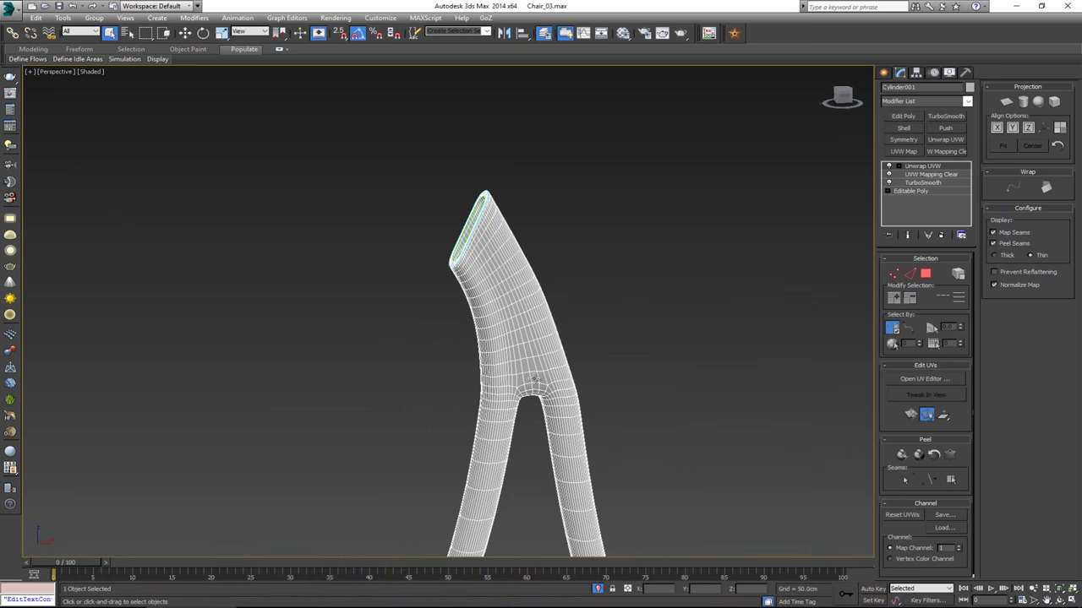
pyautogui.scroll(2, 534, 378)
pyautogui.press('2')
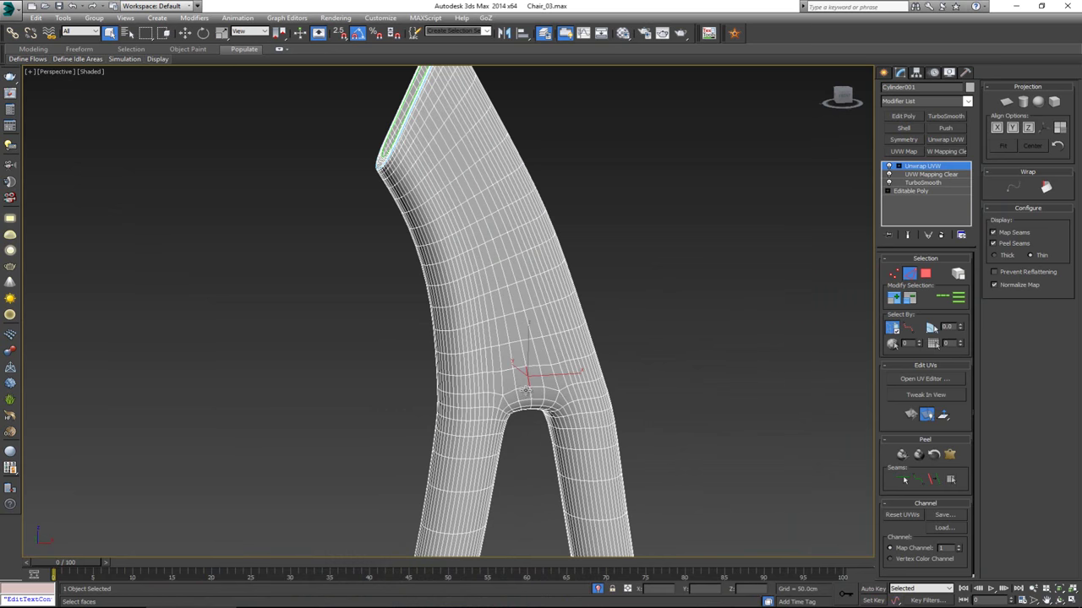
pyautogui.keyDown('alt'); pyautogui.moveTo(530, 381); pyautogui.dragTo(558, 413, button='middle'); pyautogui.keyUp('alt')
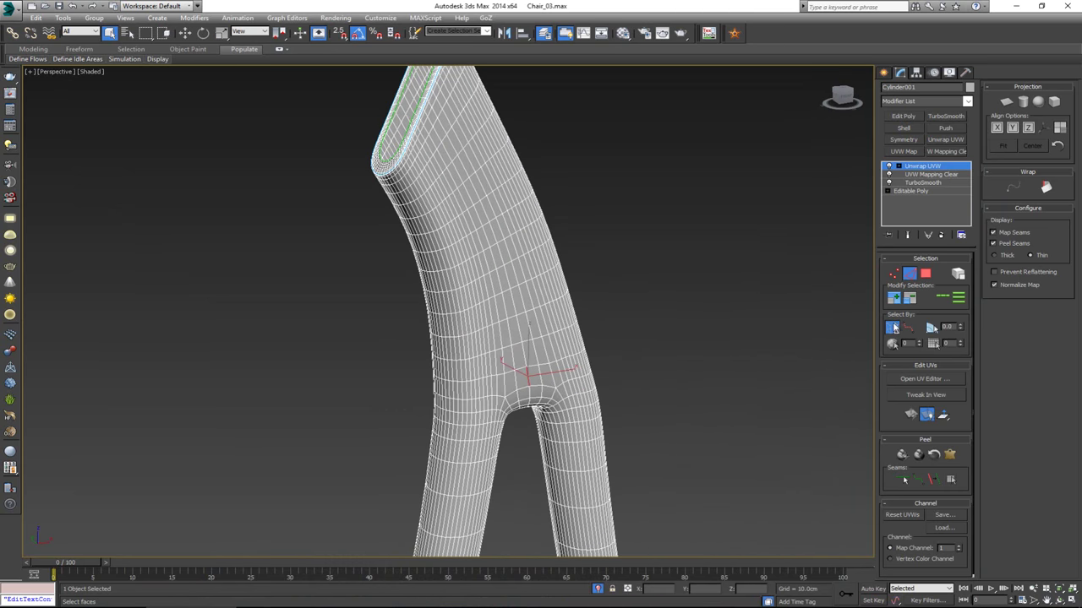
pyautogui.click(947, 299)
# Deselect the loop's edges that cross the rim face on both sides of the opening
pyautogui.keyDown('alt'); pyautogui.moveTo(367, 87); pyautogui.dragTo(406, 203, button='middle'); pyautogui.keyUp('alt')
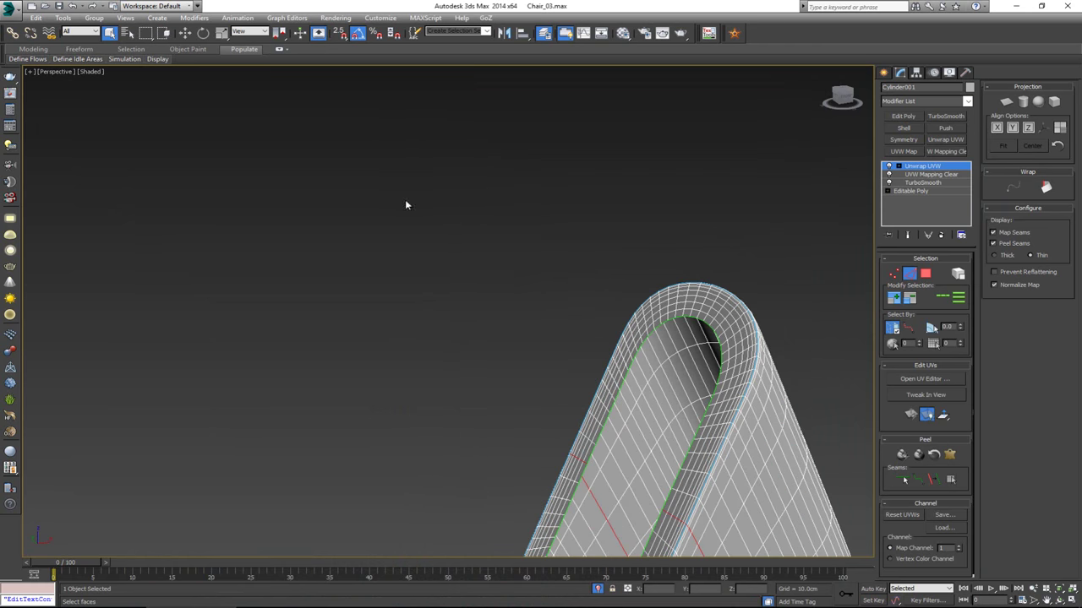
pyautogui.keyDown('alt'); pyautogui.moveTo(504, 311); pyautogui.dragTo(785, 406, button='middle'); pyautogui.keyUp('alt')
pyautogui.scroll(5, 667, 369)
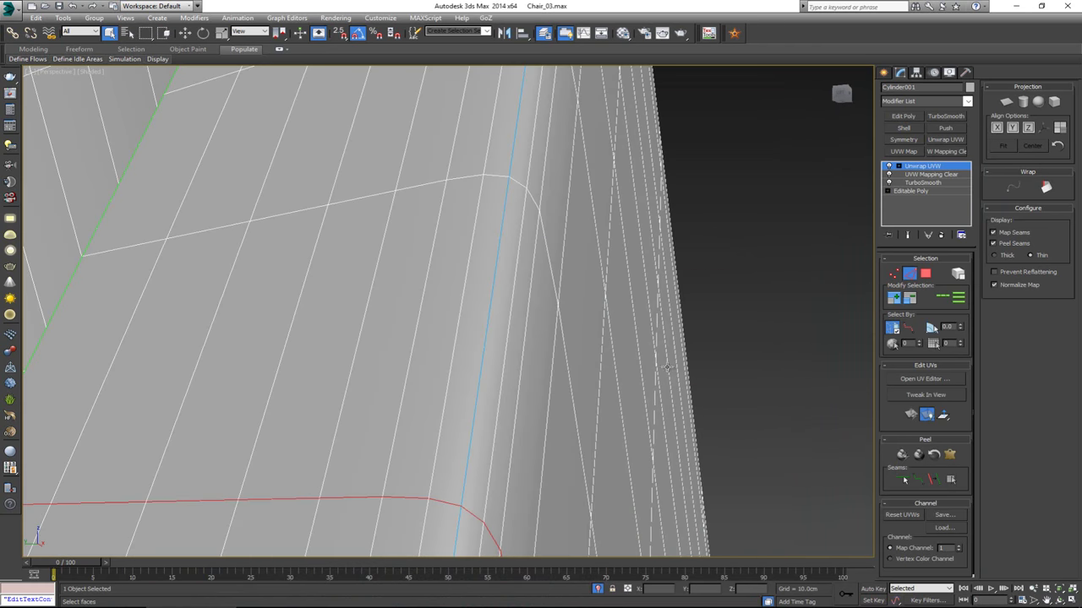
pyautogui.moveTo(492, 373); pyautogui.dragTo(497, 366, button='middle')
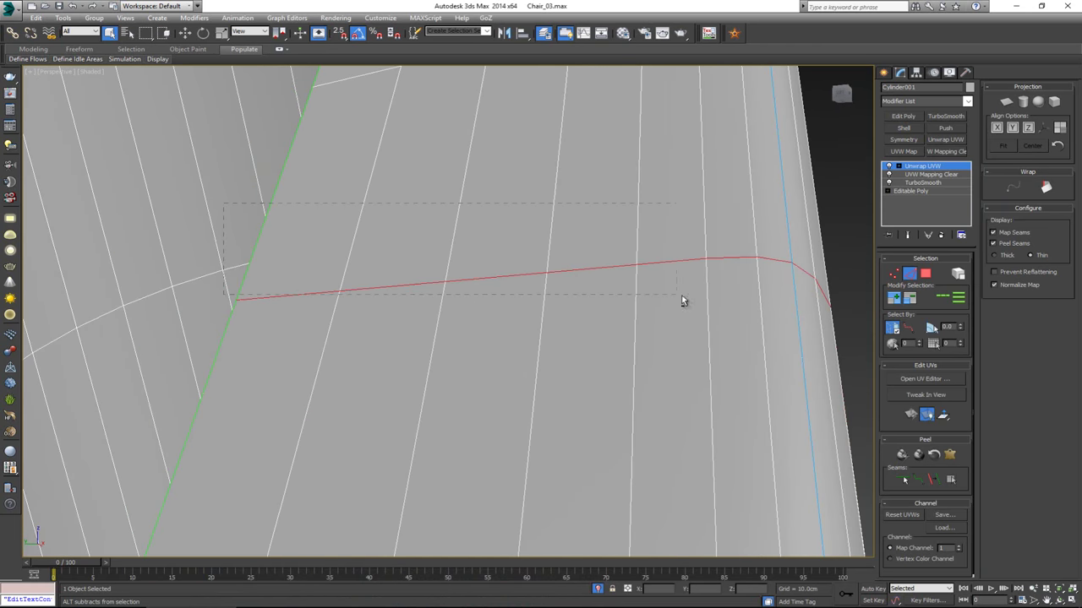
pyautogui.keyDown('alt'); pyautogui.moveTo(768, 296); pyautogui.dragTo(768, 296); pyautogui.keyUp('alt')
pyautogui.keyDown('alt'); pyautogui.moveTo(330, 285); pyautogui.dragTo(480, 273, button='middle'); pyautogui.keyUp('alt')
pyautogui.scroll(-4, 353, 286)
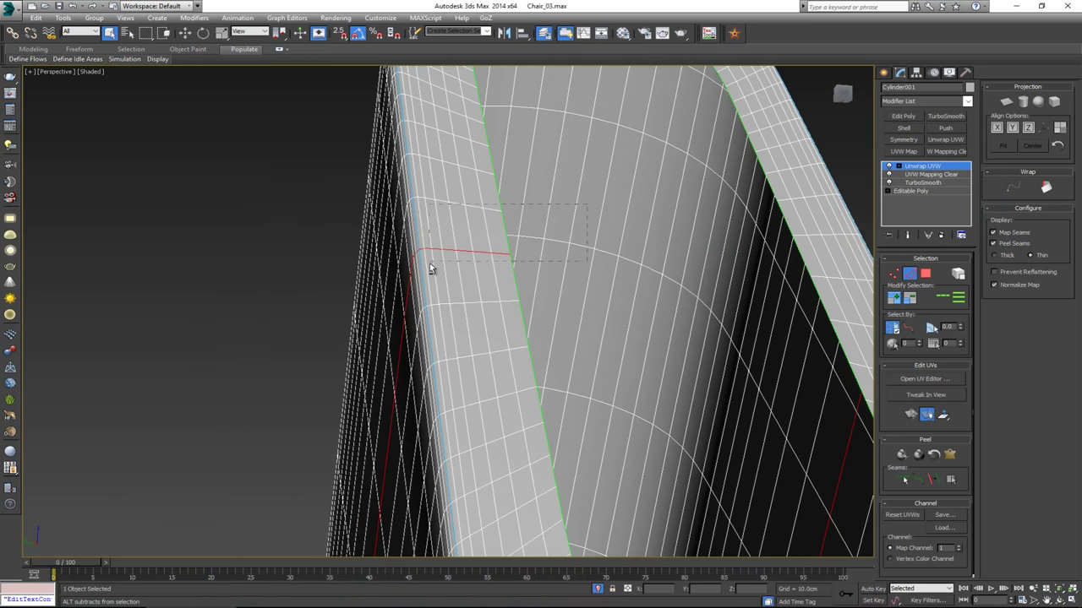
pyautogui.keyDown('alt'); pyautogui.moveTo(429, 269); pyautogui.dragTo(419, 262); pyautogui.keyUp('alt')
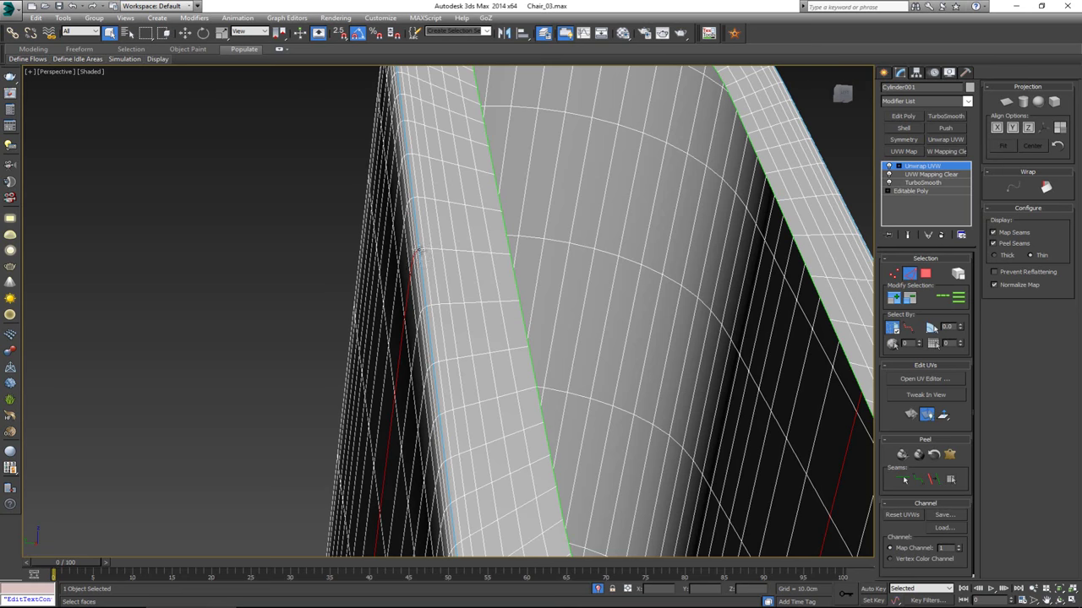
# Convert the remaining lengthwise edges between the rim and the fork to seams
pyautogui.scroll(-6, 419, 251)
pyautogui.keyDown('alt'); pyautogui.moveTo(419, 251); pyautogui.dragTo(517, 439, button='middle'); pyautogui.keyUp('alt')
pyautogui.scroll(6, 520, 443)
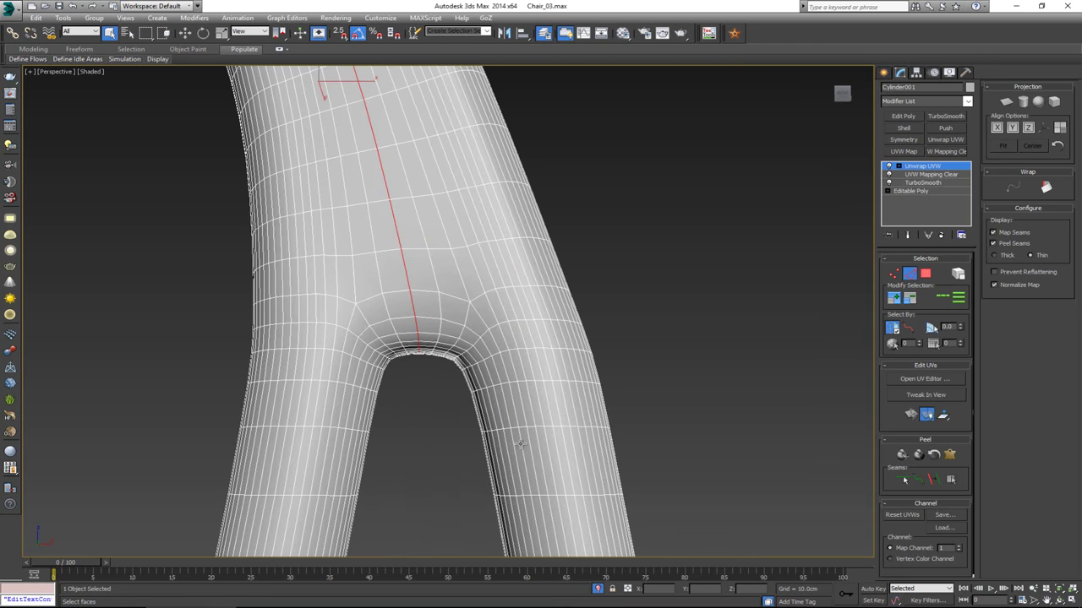
pyautogui.click(931, 482)
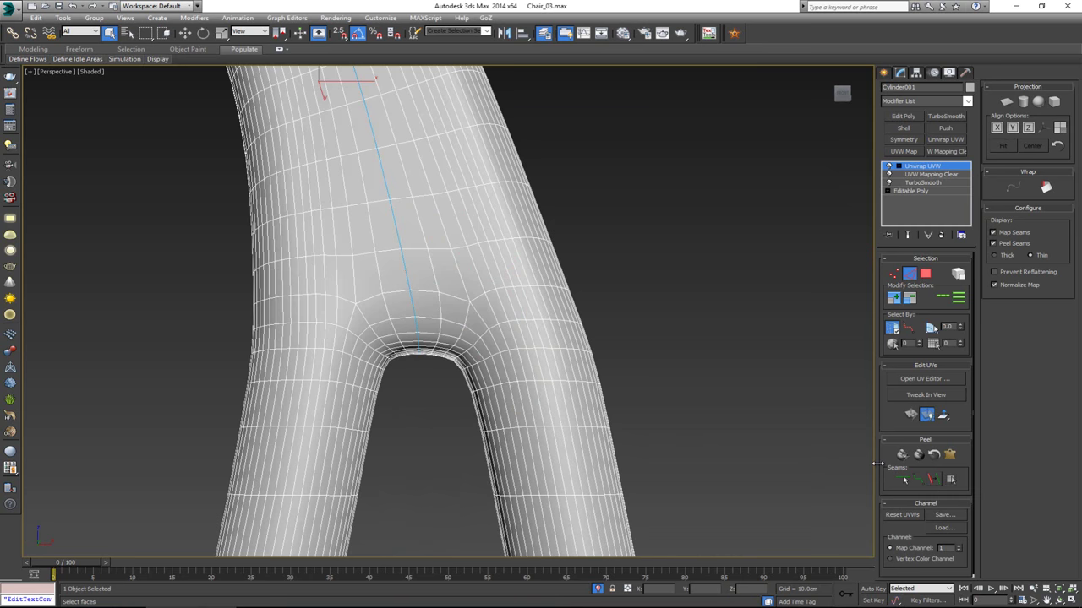
# Examine the fork and the inner sides of both lower legs for where the seams should continue
pyautogui.scroll(-4, 327, 150)
pyautogui.keyDown('alt'); pyautogui.moveTo(349, 230); pyautogui.dragTo(334, 178, button='middle'); pyautogui.keyUp('alt')
pyautogui.moveTo(318, 227); pyautogui.dragTo(375, 295, button='middle')
pyautogui.scroll(-3, 374, 291)
pyautogui.keyDown('alt'); pyautogui.moveTo(386, 201); pyautogui.dragTo(393, 279, button='middle'); pyautogui.keyUp('alt')
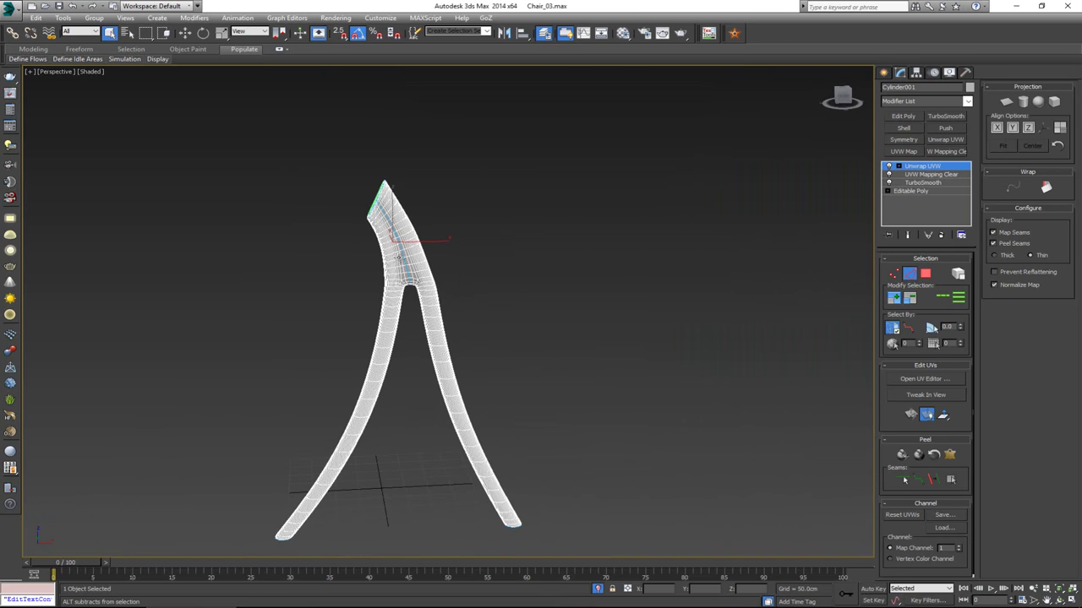
pyautogui.scroll(5, 393, 280)
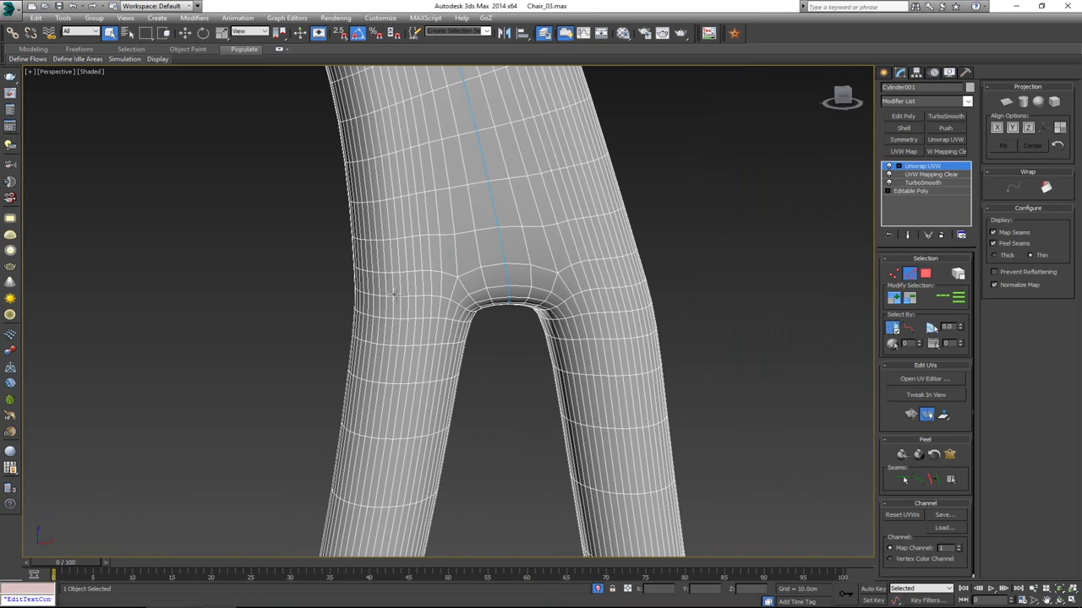
pyautogui.keyDown('alt'); pyautogui.moveTo(507, 307); pyautogui.dragTo(478, 192, button='middle'); pyautogui.keyUp('alt')
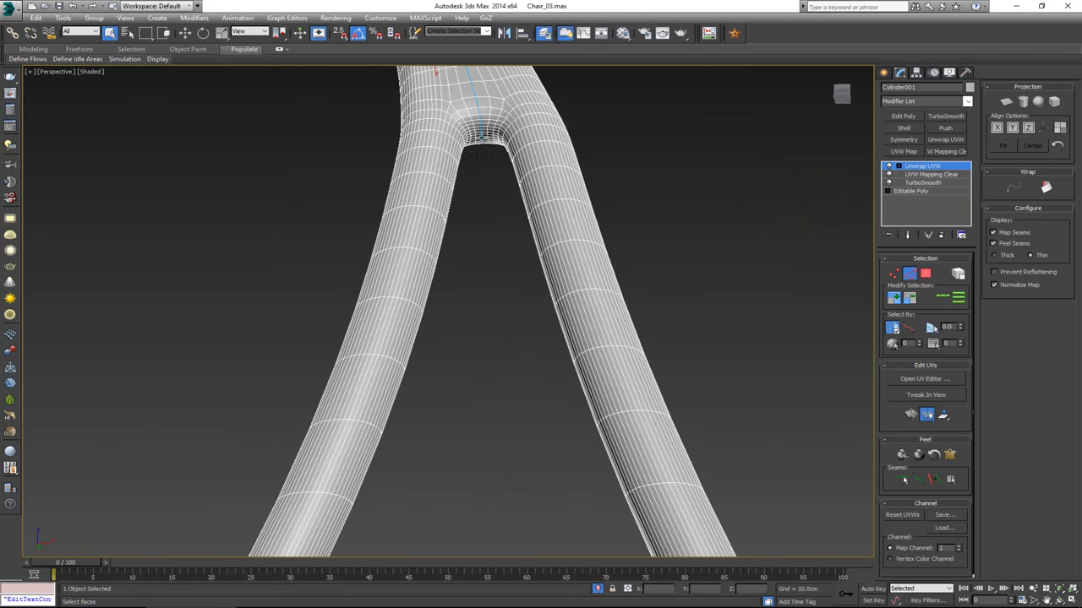
pyautogui.keyDown('alt'); pyautogui.moveTo(485, 161); pyautogui.dragTo(437, 324, button='middle'); pyautogui.keyUp('alt')
pyautogui.scroll(-5, 251, 508)
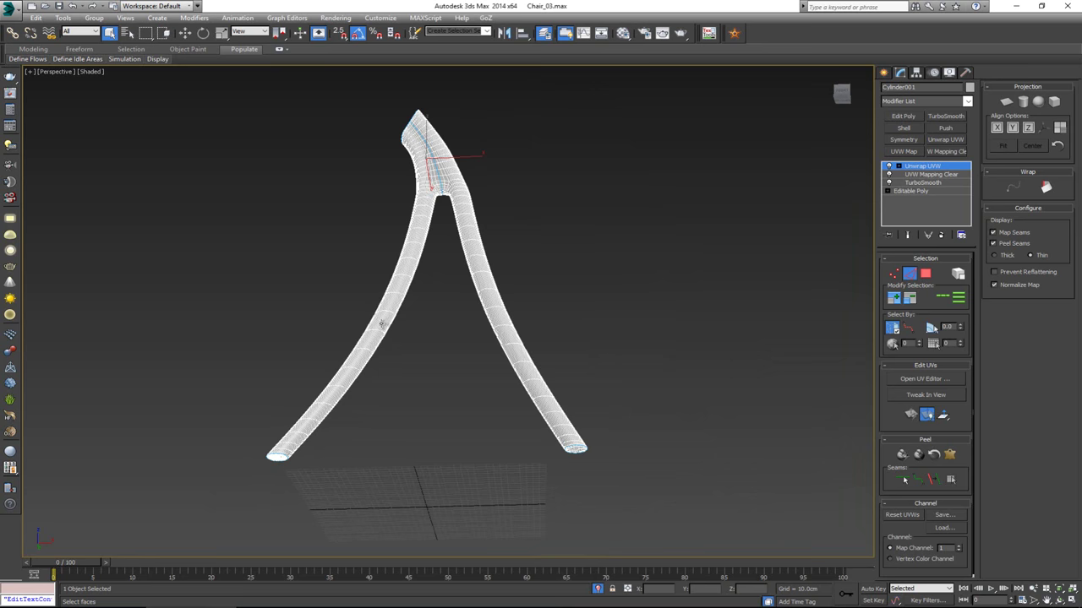
pyautogui.scroll(7, 428, 213)
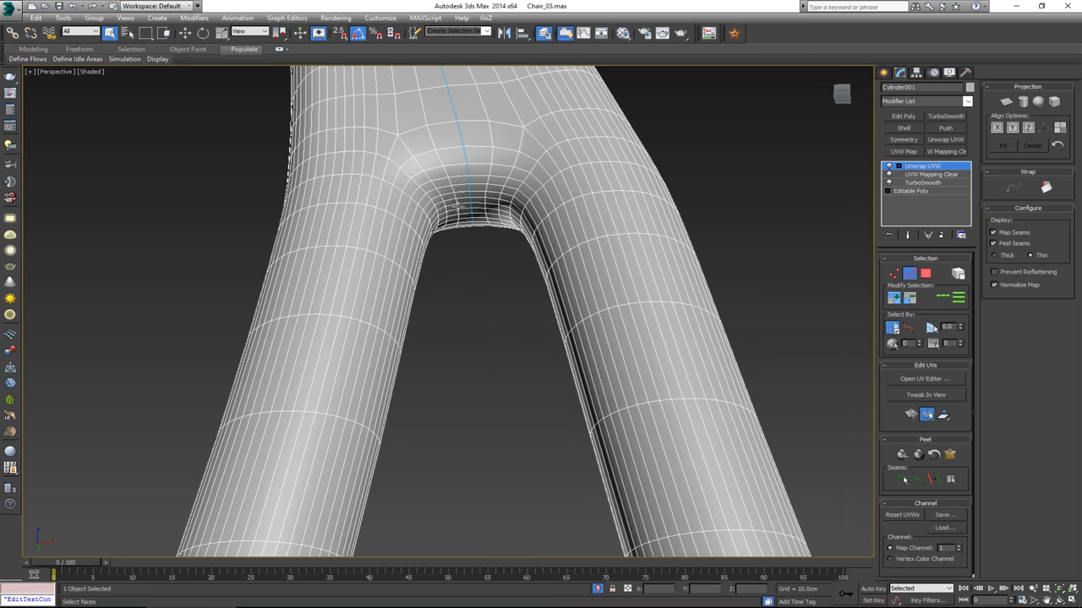
pyautogui.scroll(-3, 472, 220)
pyautogui.scroll(3, 474, 224)
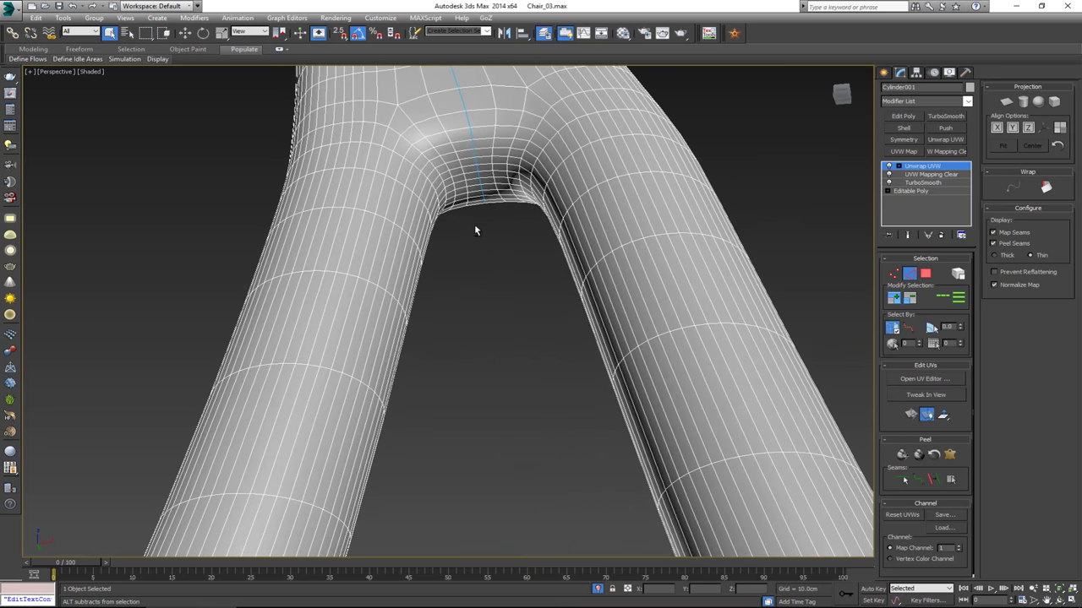
pyautogui.click(947, 297)
pyautogui.scroll(-4, 532, 272)
pyautogui.keyDown('alt'); pyautogui.moveTo(542, 262); pyautogui.dragTo(498, 244, button='middle'); pyautogui.keyUp('alt')
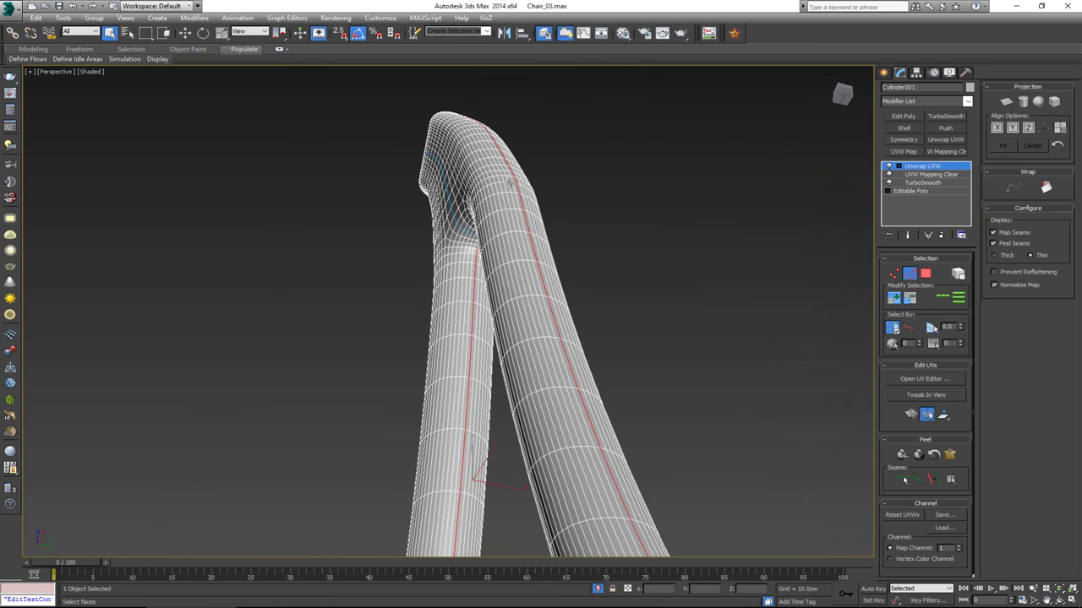
pyautogui.keyDown('alt'); pyautogui.moveTo(507, 180); pyautogui.dragTo(556, 201, button='middle'); pyautogui.keyUp('alt')
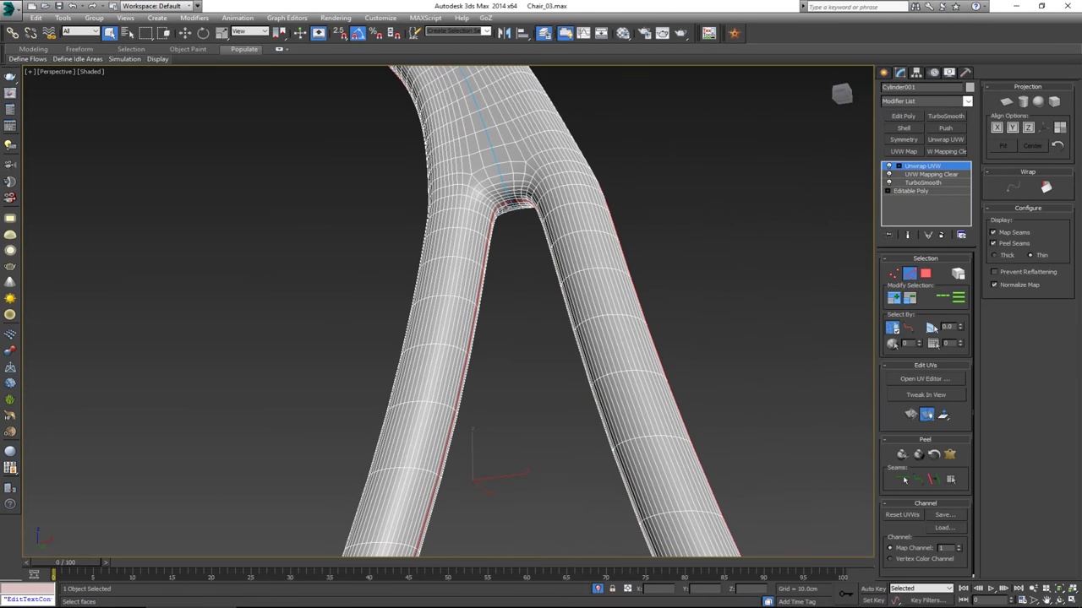
pyautogui.scroll(8, 532, 212)
pyautogui.scroll(-6, 544, 243)
pyautogui.click(578, 332)
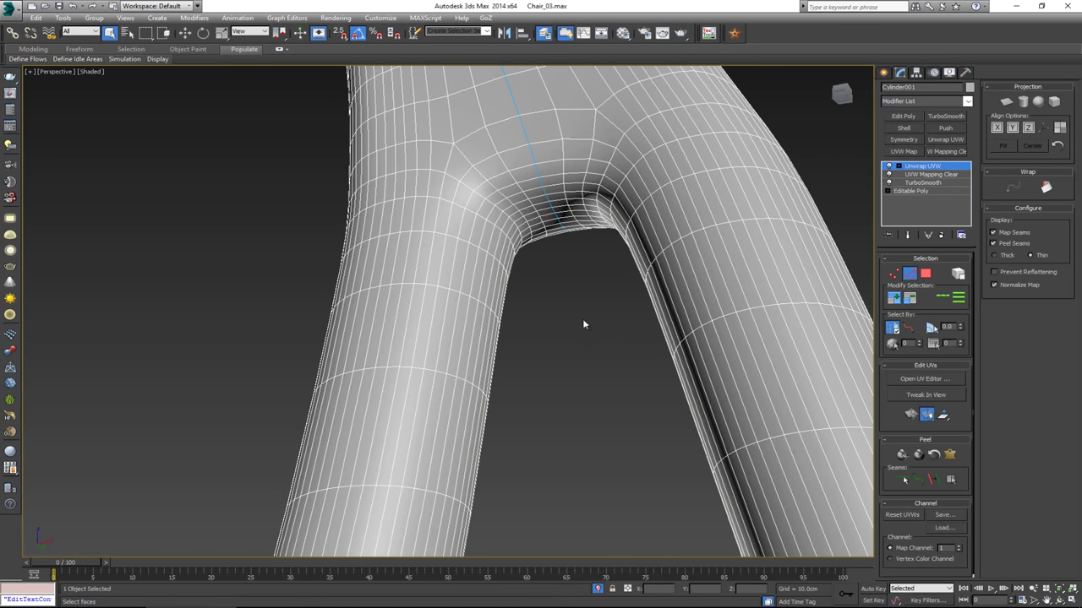
# Create a point-to-point seam from the middle of the fork down the inner side of one lower leg to its foot rim
pyautogui.click(920, 479)
pyautogui.keyDown('alt'); pyautogui.moveTo(658, 384); pyautogui.dragTo(566, 328, button='middle'); pyautogui.keyUp('alt')
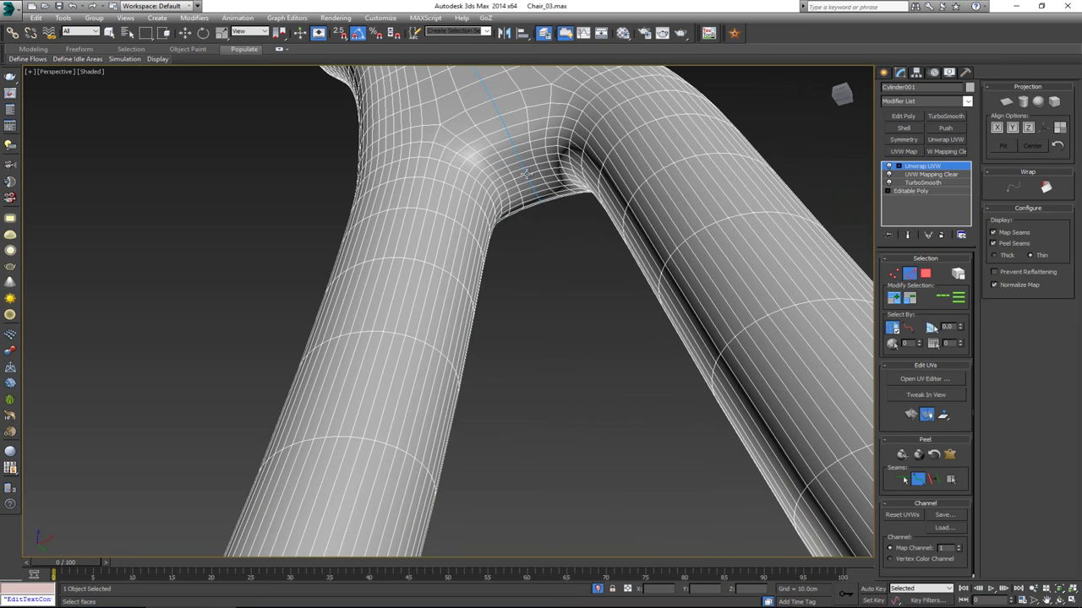
pyautogui.click(531, 196)
pyautogui.scroll(-7, 534, 305)
pyautogui.moveTo(486, 461); pyautogui.dragTo(529, 288, button='middle')
pyautogui.scroll(5, 475, 325)
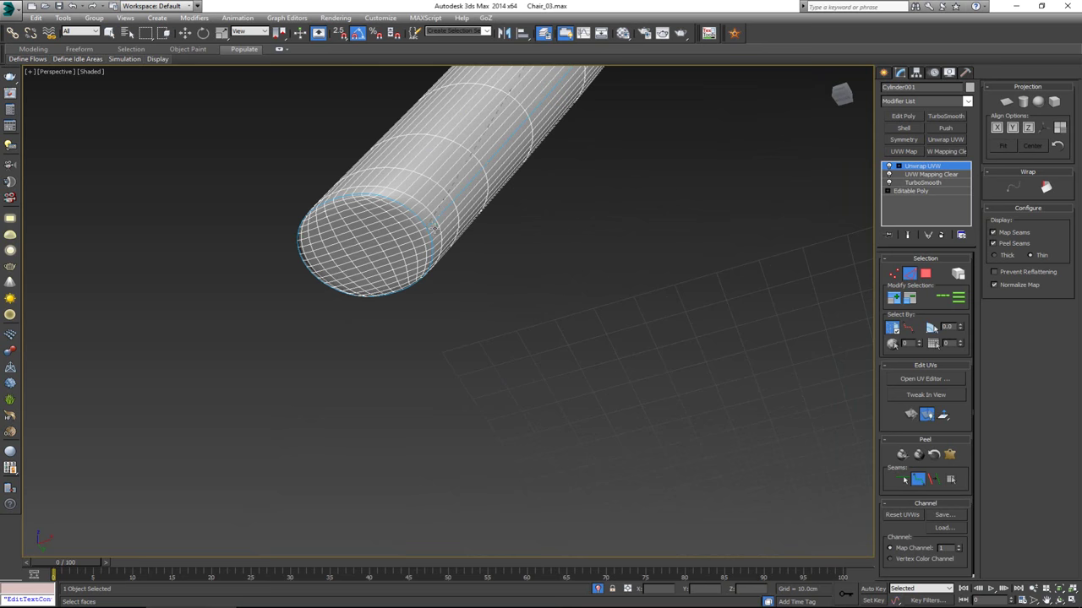
pyautogui.moveTo(557, 169); pyautogui.dragTo(351, 458, button='middle')
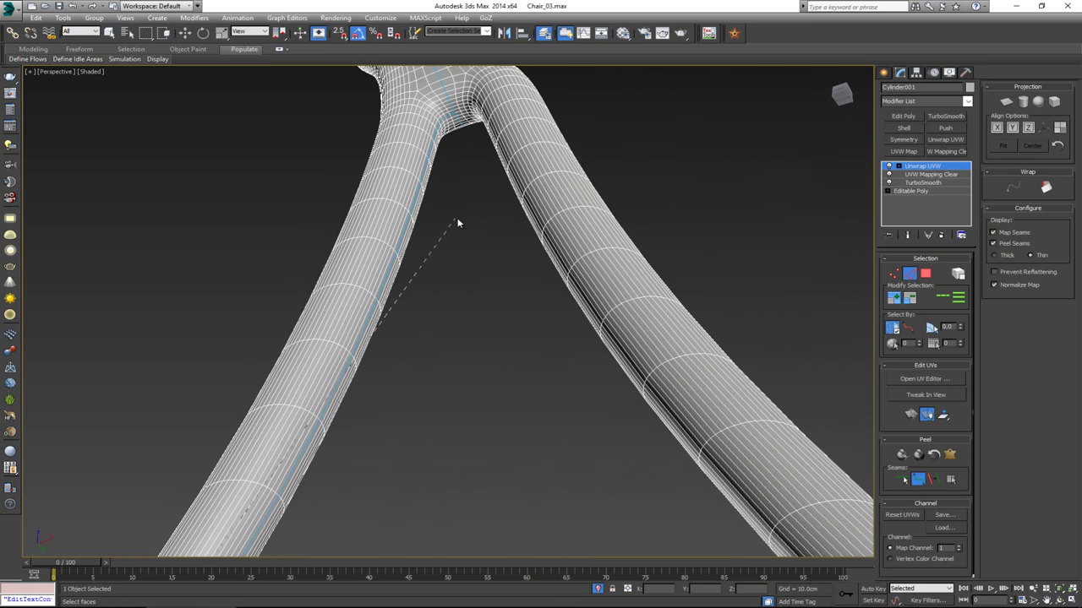
# Add a matching point-to-point seam from the fork along the other lower leg's inner side to its foot, and leave edge editing
pyautogui.keyDown('alt'); pyautogui.moveTo(464, 146); pyautogui.dragTo(461, 118, button='middle'); pyautogui.keyUp('alt')
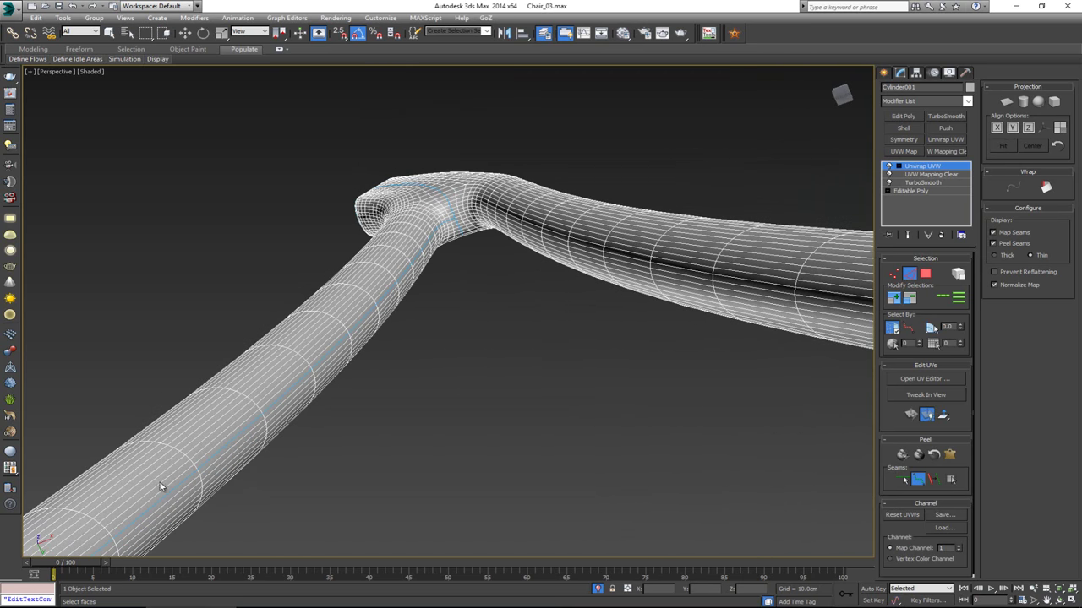
pyautogui.keyDown('alt'); pyautogui.moveTo(161, 482); pyautogui.dragTo(410, 294, button='middle'); pyautogui.keyUp('alt')
pyautogui.scroll(5, 437, 292)
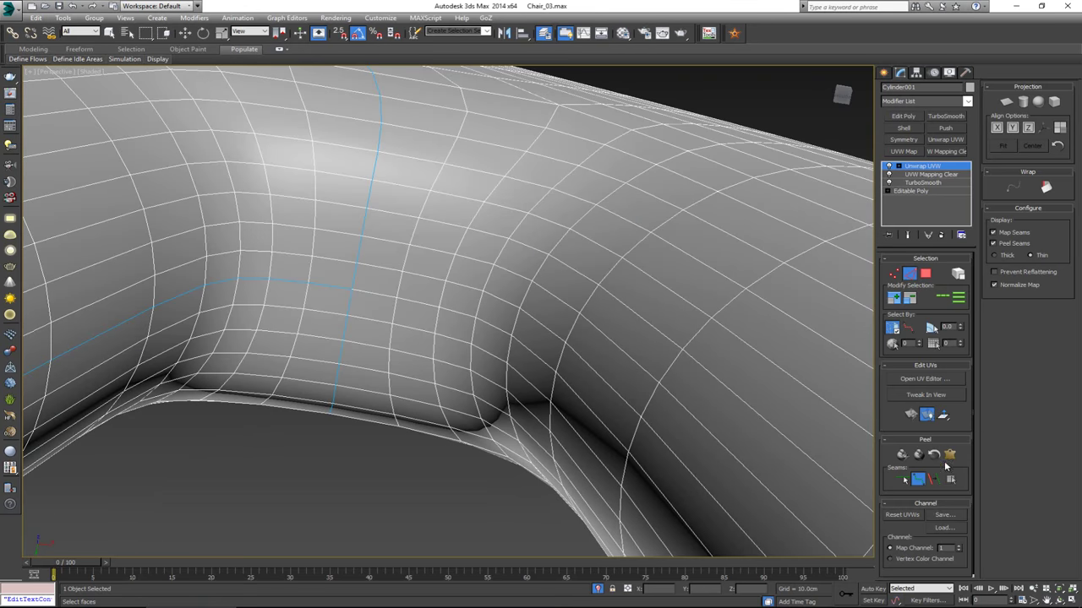
pyautogui.scroll(-6, 354, 291)
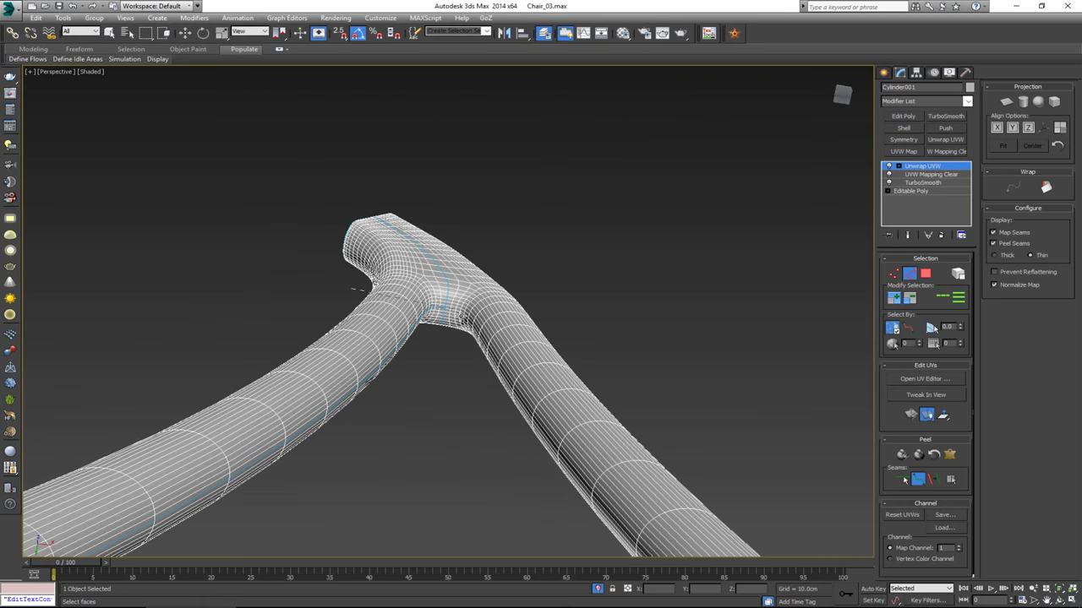
pyautogui.keyDown('alt'); pyautogui.moveTo(472, 338); pyautogui.dragTo(451, 269, button='middle'); pyautogui.keyUp('alt')
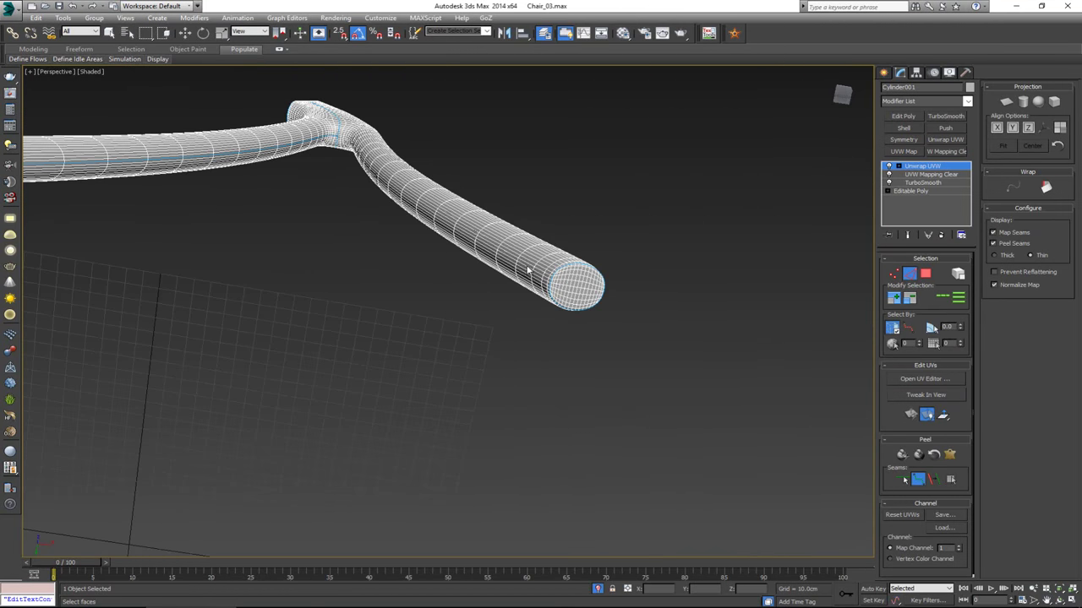
pyautogui.scroll(5, 527, 271)
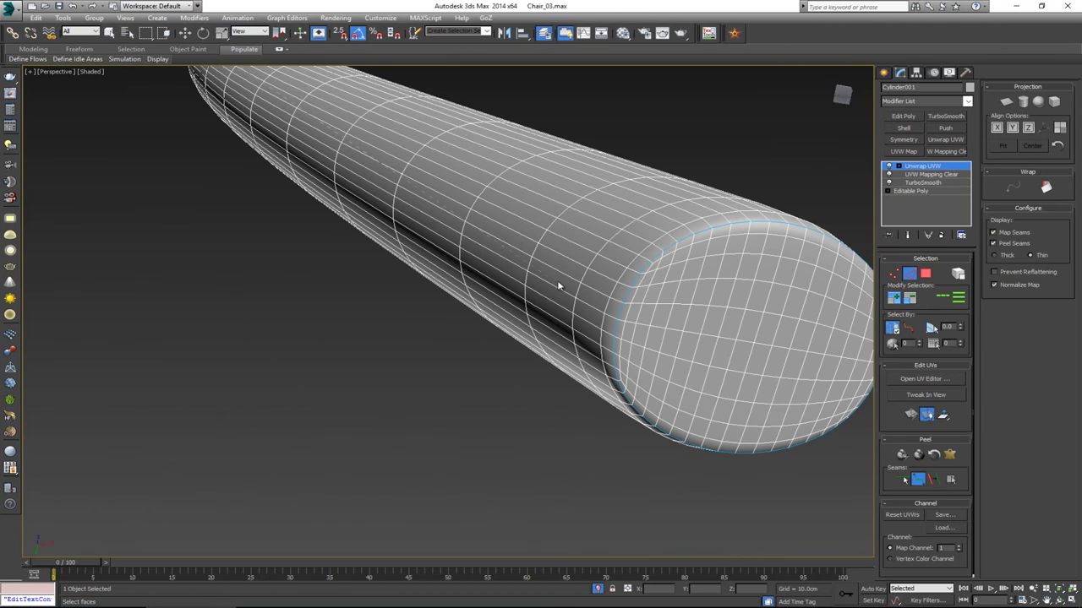
pyautogui.click(617, 320)
pyautogui.scroll(-5, 417, 262)
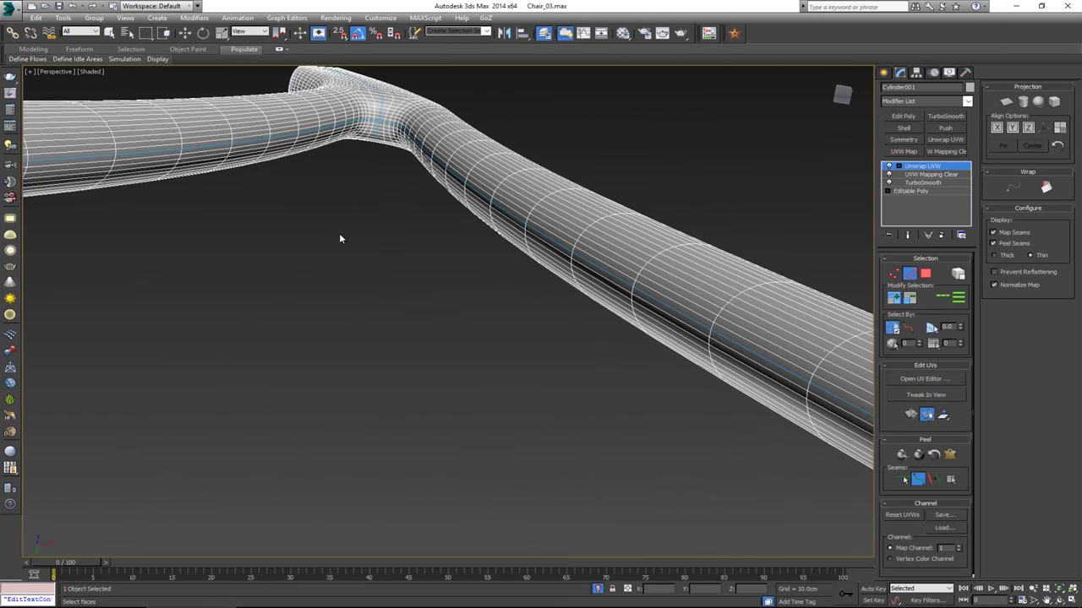
pyautogui.keyDown('alt'); pyautogui.moveTo(338, 234); pyautogui.dragTo(341, 182, button='middle'); pyautogui.keyUp('alt')
pyautogui.scroll(6, 341, 183)
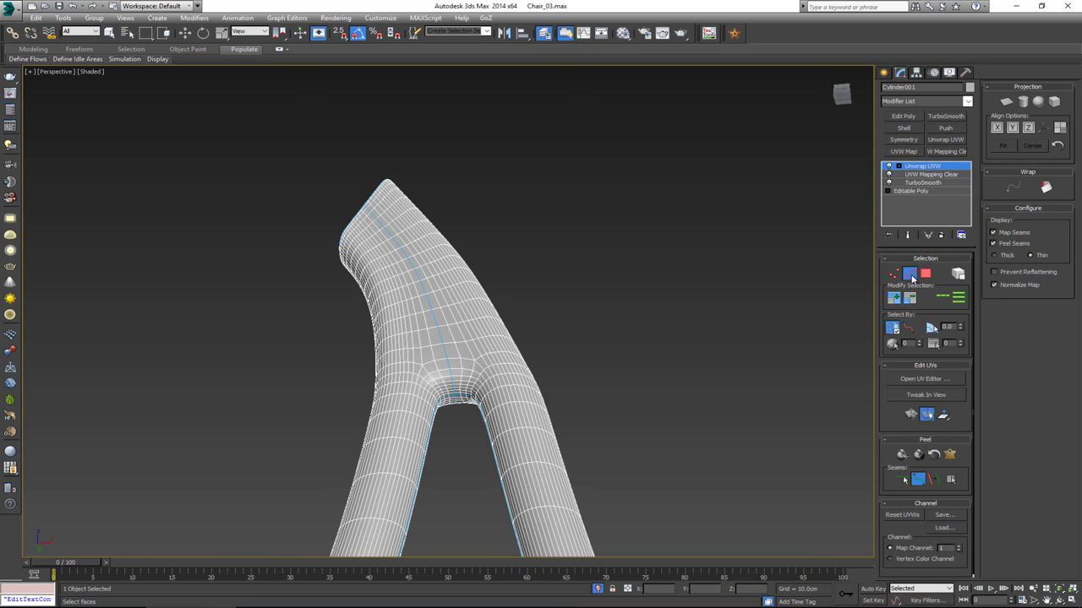
pyautogui.click(911, 278)
# Open the UV editor and place its window beside the chair leg, keeping the model in view
pyautogui.scroll(-3, 521, 394)
pyautogui.moveTo(521, 395); pyautogui.dragTo(518, 316, button='middle')
pyautogui.keyDown('alt'); pyautogui.moveTo(503, 258); pyautogui.dragTo(542, 305, button='middle'); pyautogui.keyUp('alt')
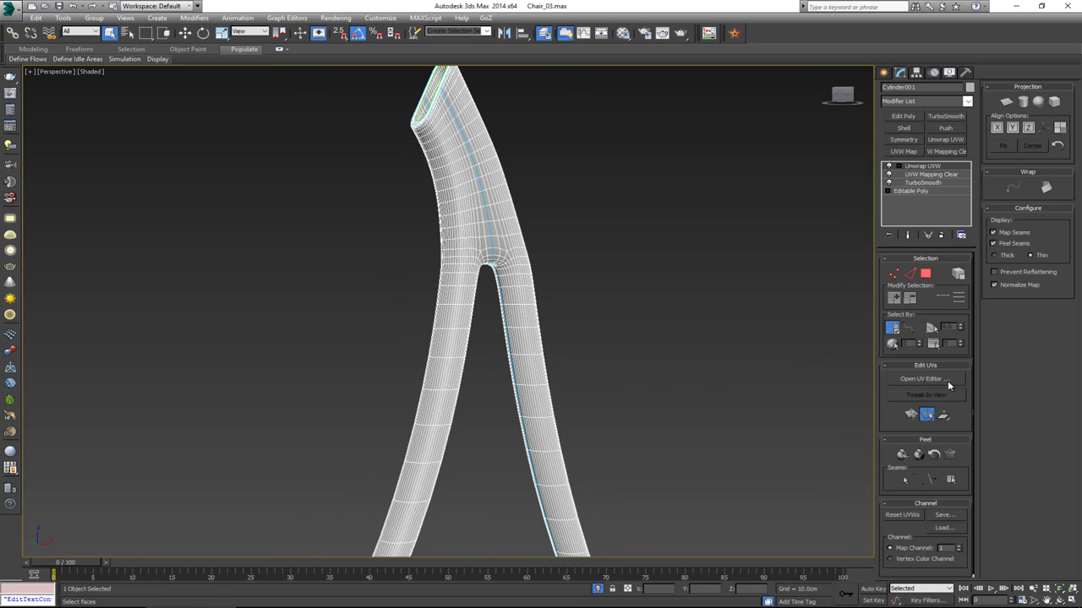
pyautogui.click(948, 381)
pyautogui.moveTo(226, 51); pyautogui.dragTo(375, 89)
pyautogui.scroll(-2, 359, 227)
pyautogui.moveTo(380, 226); pyautogui.dragTo(307, 229, button='middle')
pyautogui.scroll(-1, 266, 242)
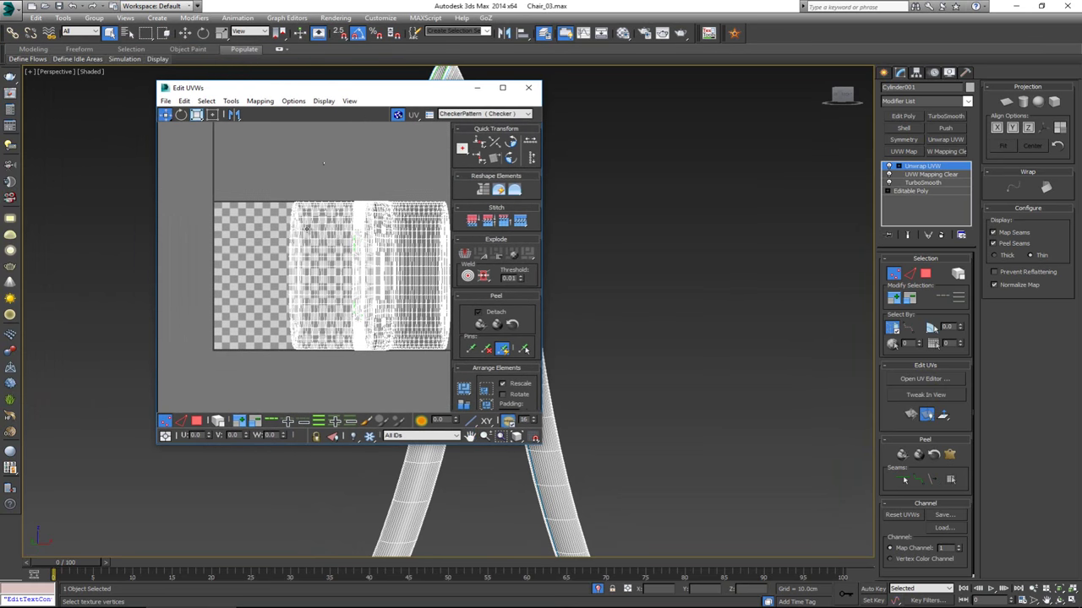
pyautogui.moveTo(326, 93); pyautogui.dragTo(755, 126)
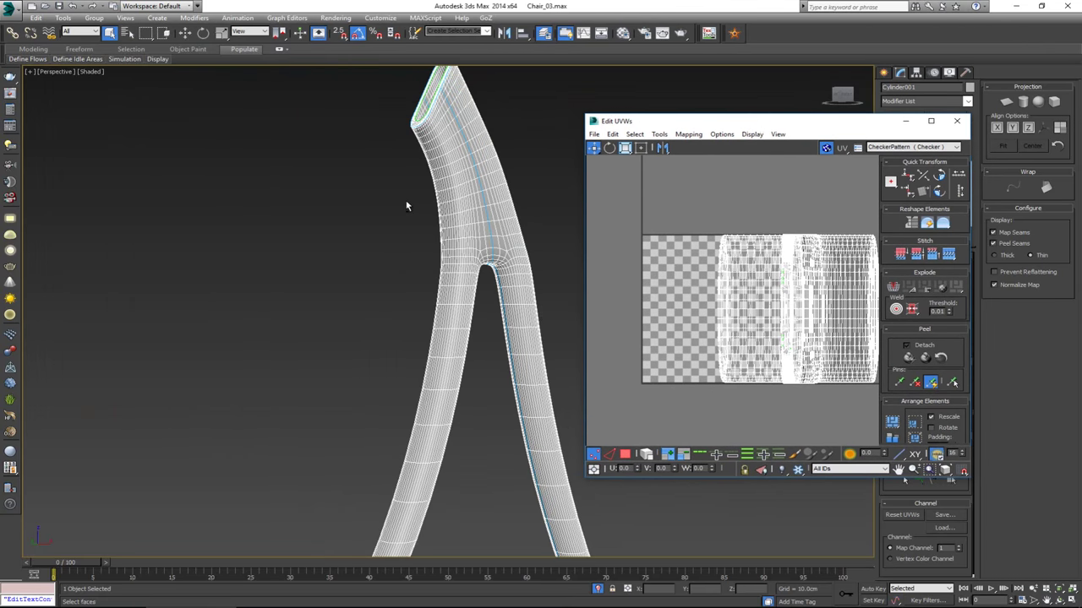
# Examine the seams around the upper rim up close, picking an edge on its outer border
pyautogui.keyDown('alt'); pyautogui.moveTo(433, 217); pyautogui.dragTo(429, 232, button='middle'); pyautogui.keyUp('alt')
pyautogui.moveTo(453, 171); pyautogui.dragTo(430, 232, button='middle')
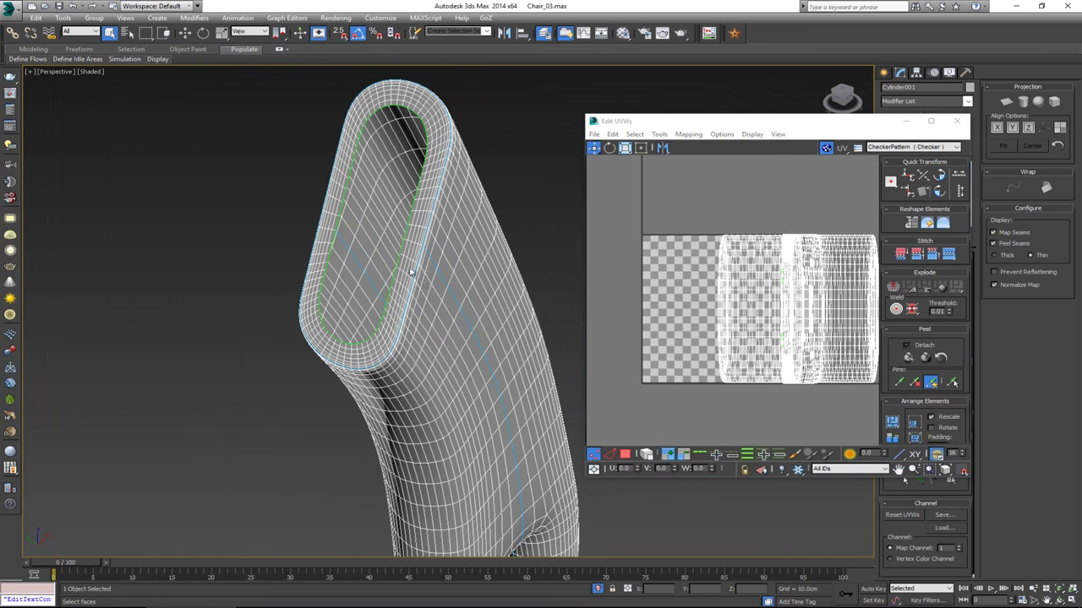
pyautogui.moveTo(766, 127); pyautogui.dragTo(822, 131)
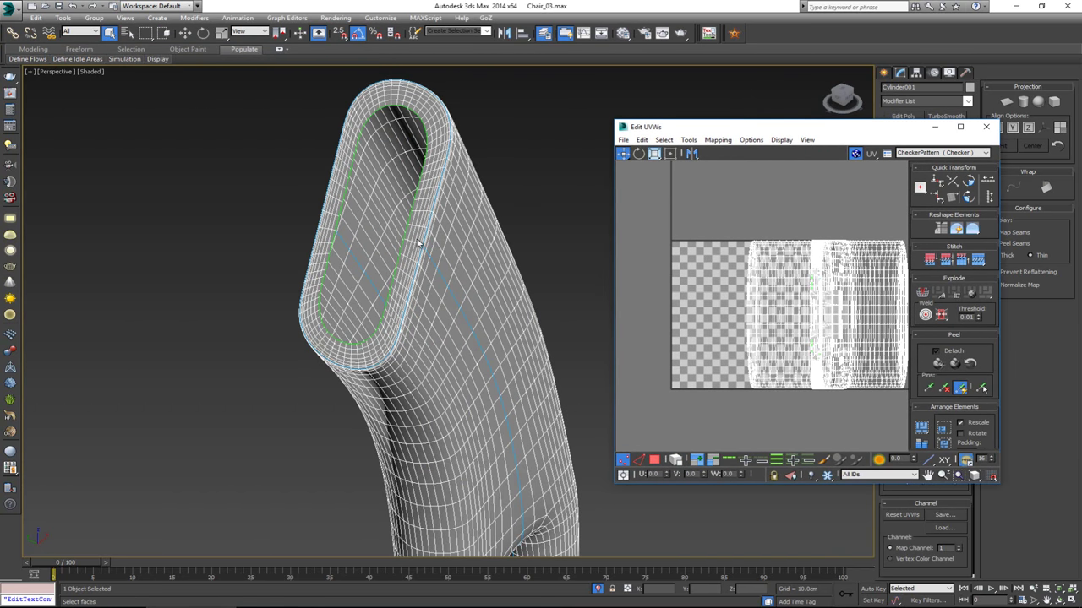
pyautogui.moveTo(419, 241); pyautogui.dragTo(445, 247, button='middle')
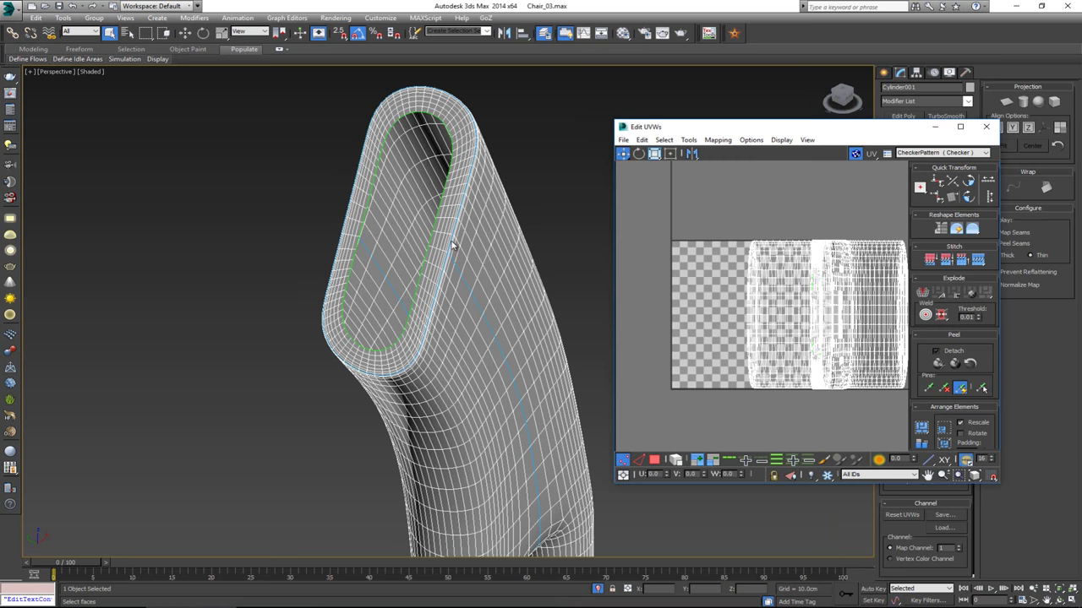
pyautogui.press('2')
pyautogui.click(447, 245)
pyautogui.scroll(6, 446, 245)
pyautogui.scroll(-3, 445, 245)
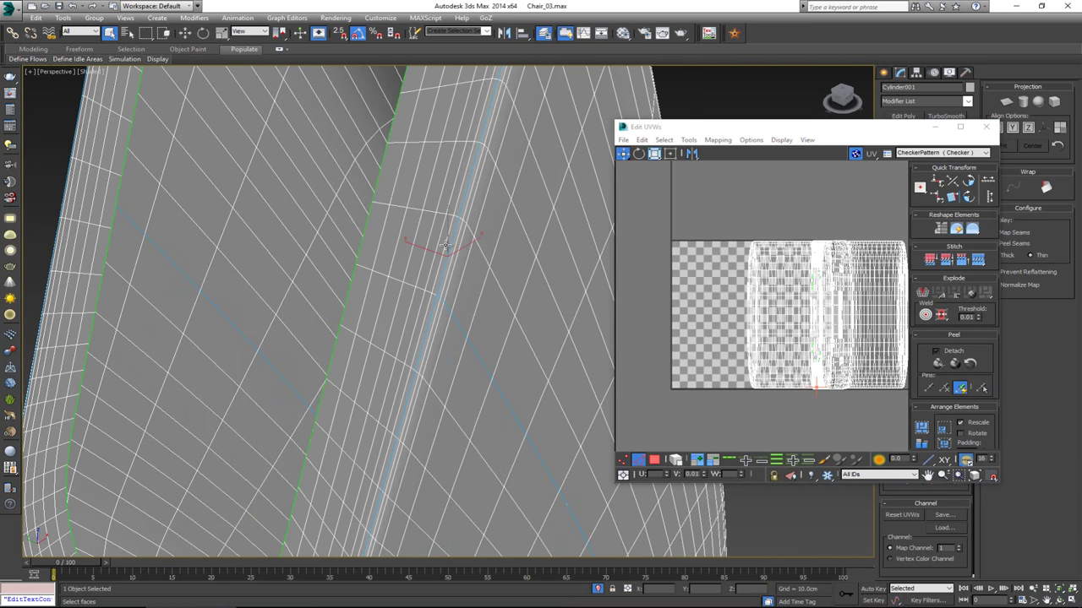
pyautogui.moveTo(434, 253)
pyautogui.keyDown('alt'); pyautogui.mouseDown(button='middle')
pyautogui.moveTo(444, 234)
pyautogui.moveTo(441, 244)
pyautogui.mouseUp(button='middle'); pyautogui.keyUp('alt')
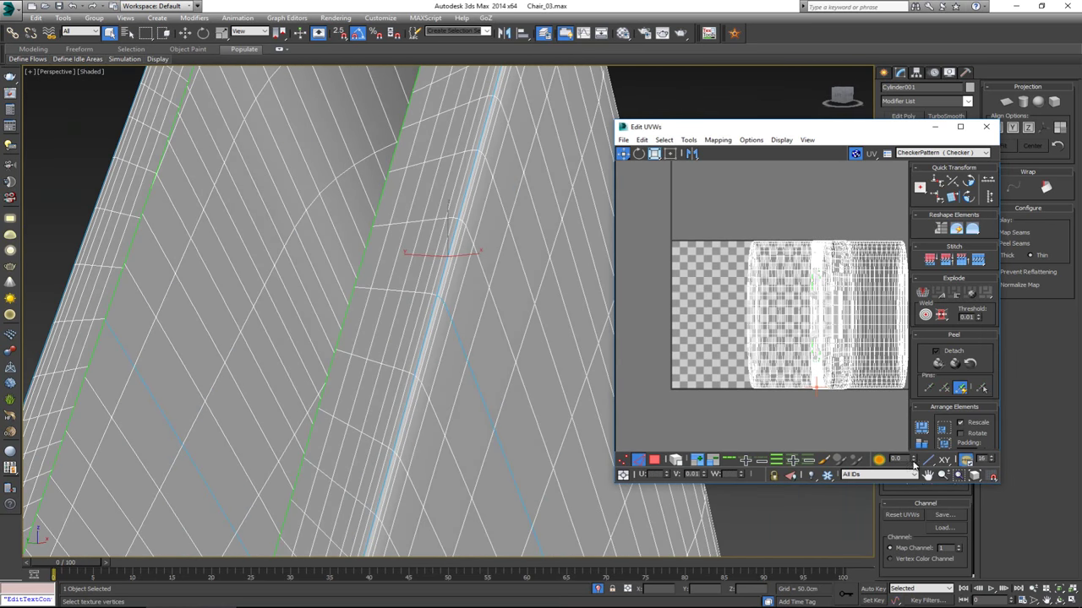
# Select a polygon on the rim face and expand the polygon selection to the surrounding seams
pyautogui.press('3')
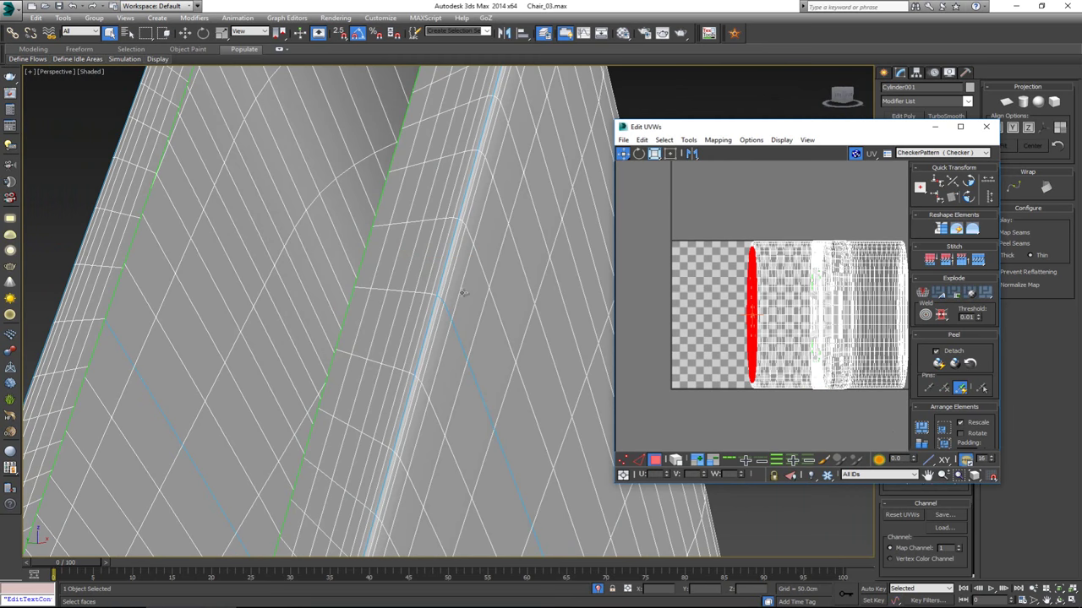
pyautogui.click(415, 279)
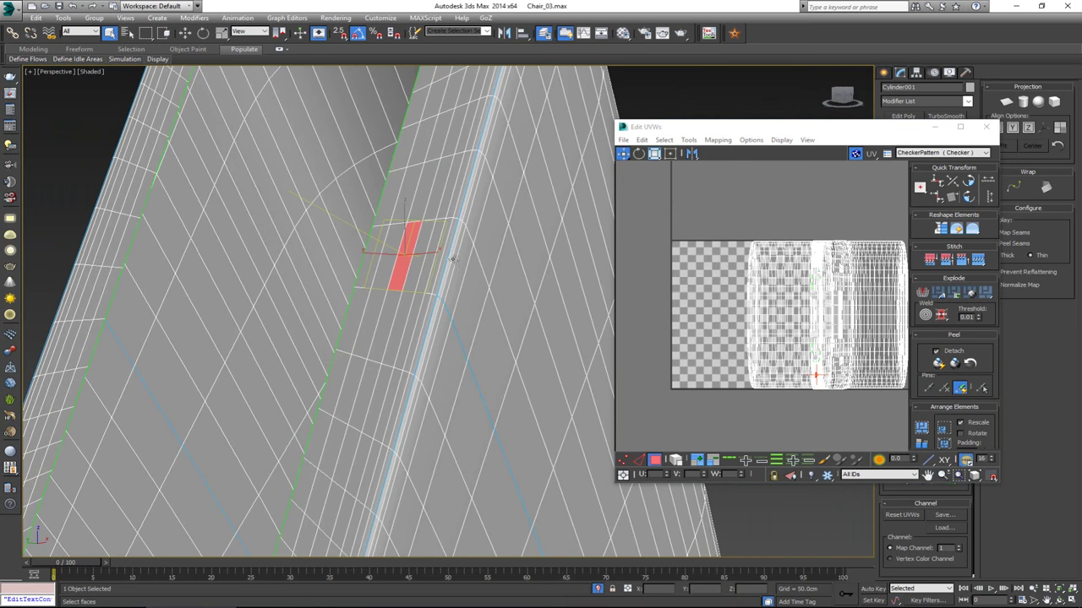
pyautogui.moveTo(816, 126); pyautogui.dragTo(671, 99)
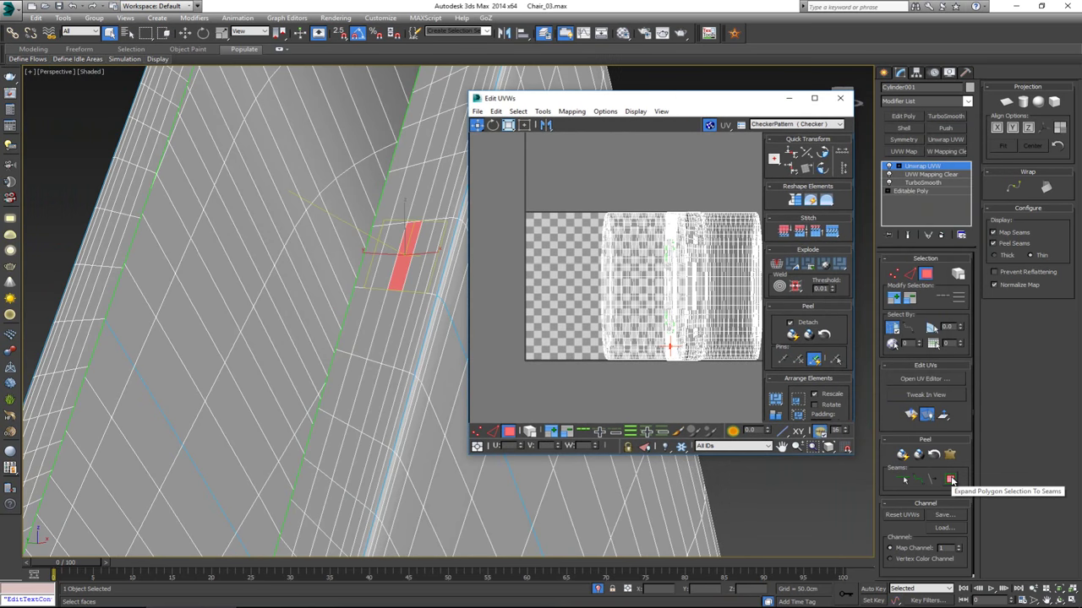
pyautogui.click(951, 480)
pyautogui.keyDown('alt'); pyautogui.moveTo(324, 340); pyautogui.dragTo(297, 280, button='middle'); pyautogui.keyUp('alt')
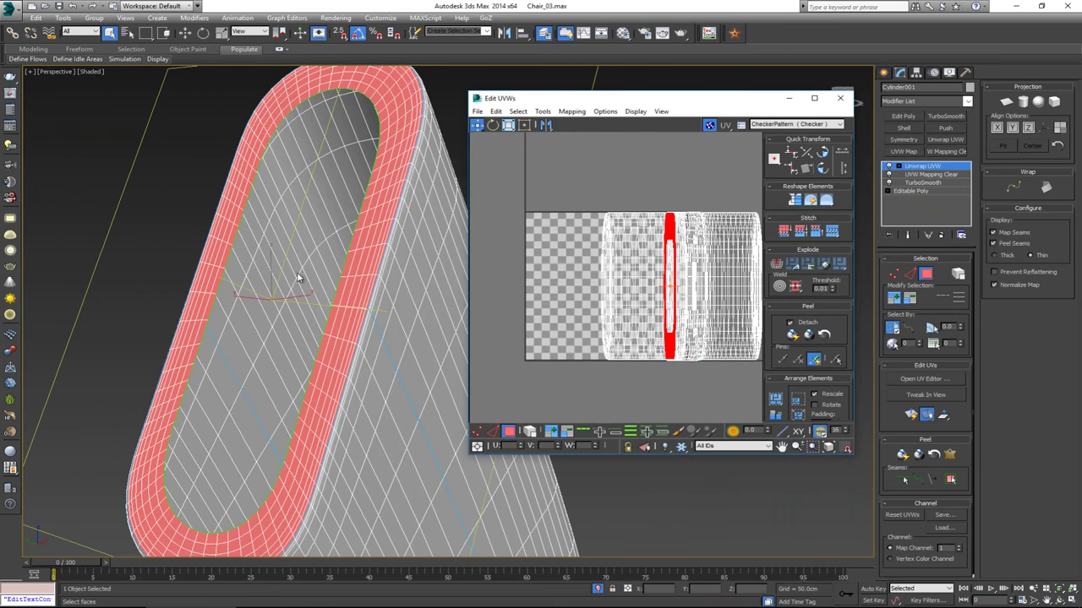
# Quick Peel the selected rim ring, move its UV shell above the checker square, and clear the selection
pyautogui.click(903, 456)
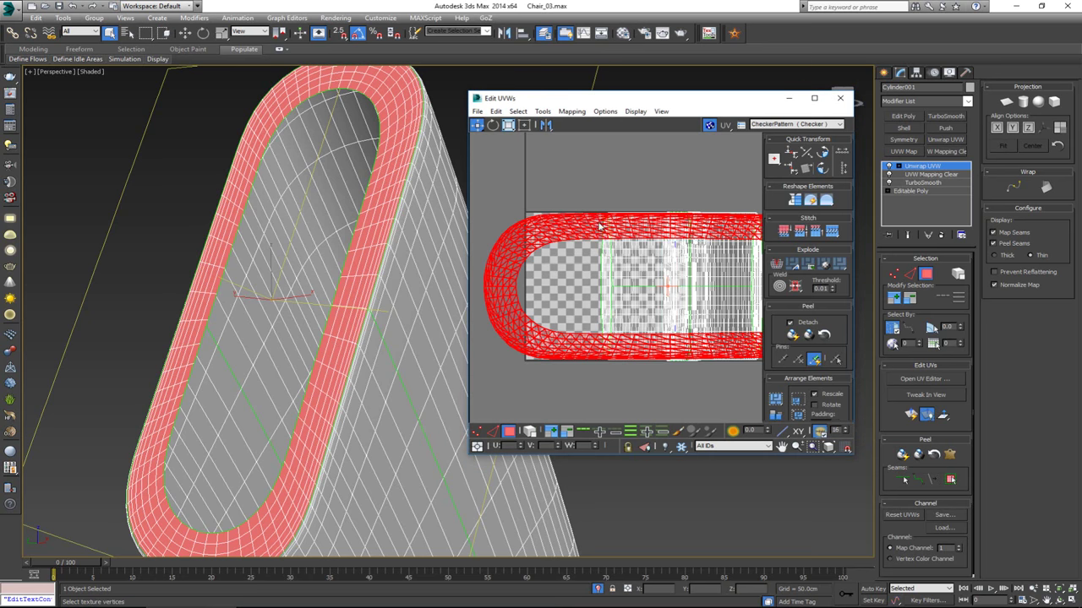
pyautogui.moveTo(598, 221); pyautogui.dragTo(582, 67)
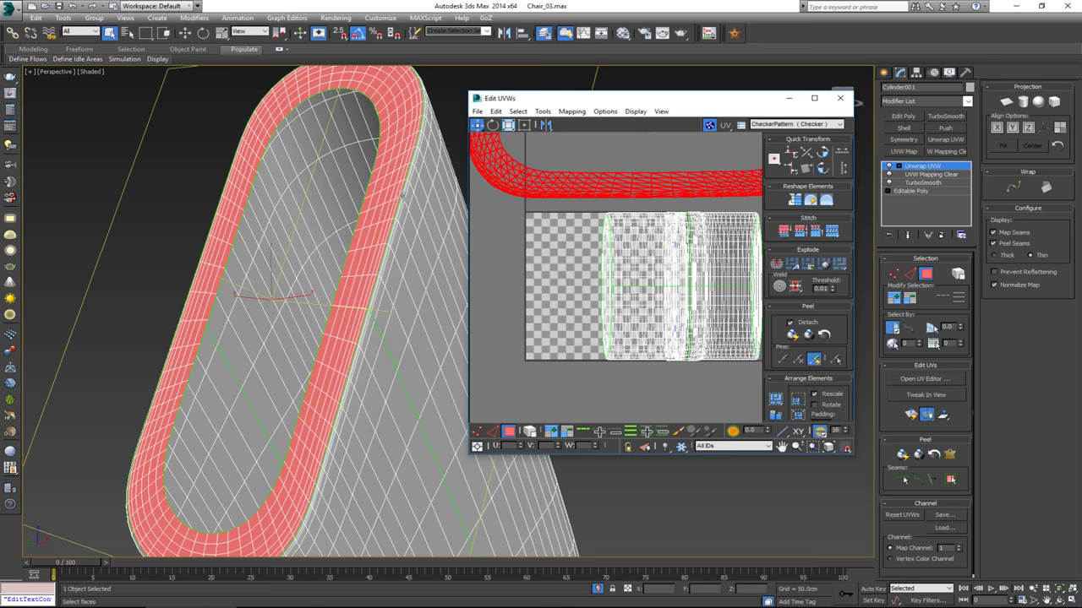
pyautogui.click(452, 109)
# Examine the seams around the rim and down the upper leg, picking a polygon on the side below the rim
pyautogui.scroll(2, 417, 163)
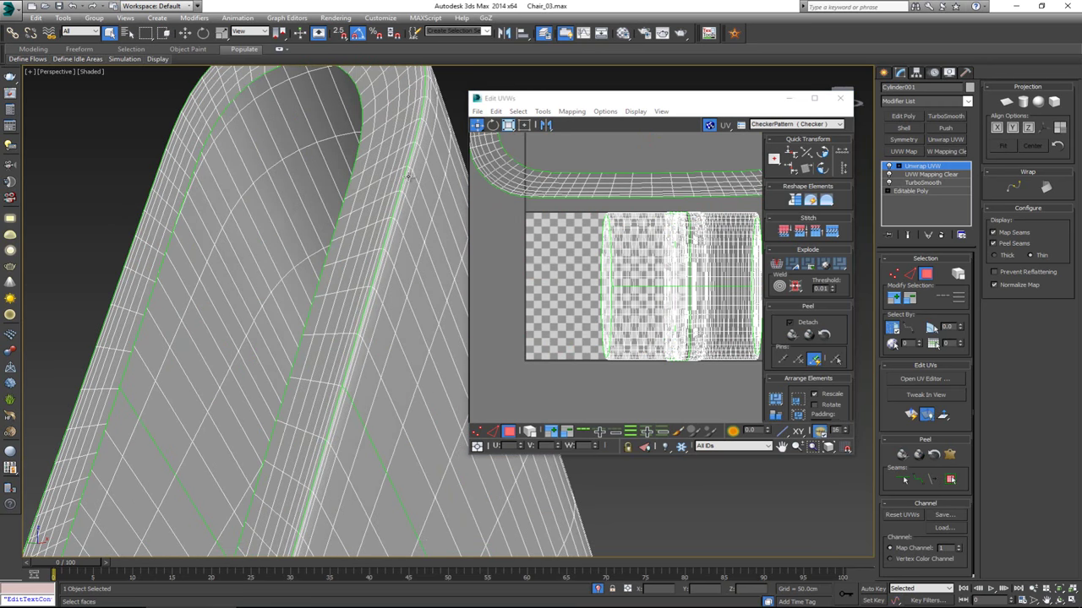
pyautogui.scroll(2, 408, 175)
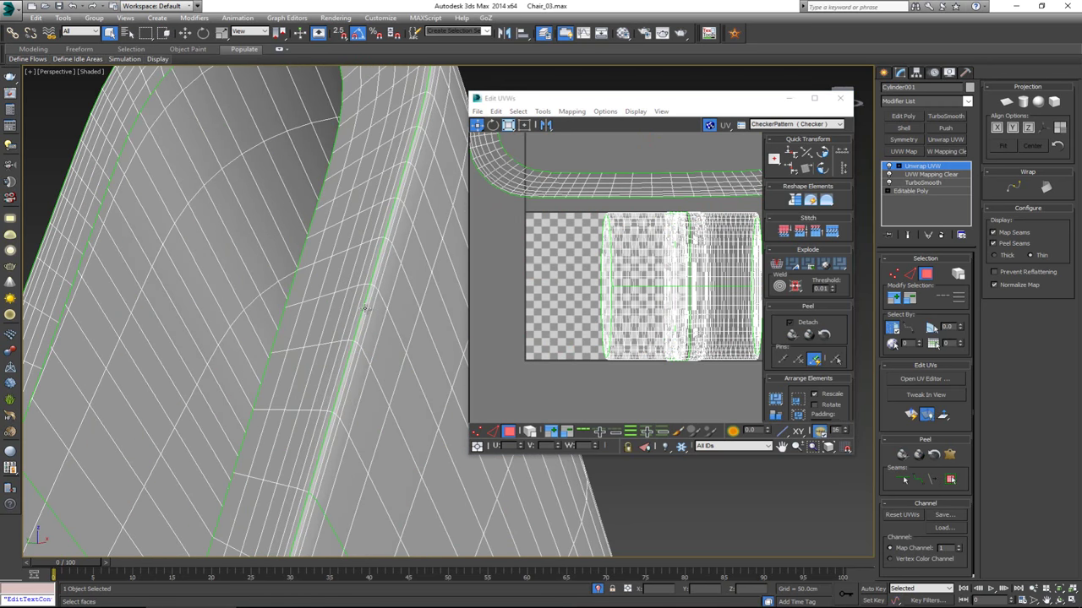
pyautogui.scroll(-3, 367, 285)
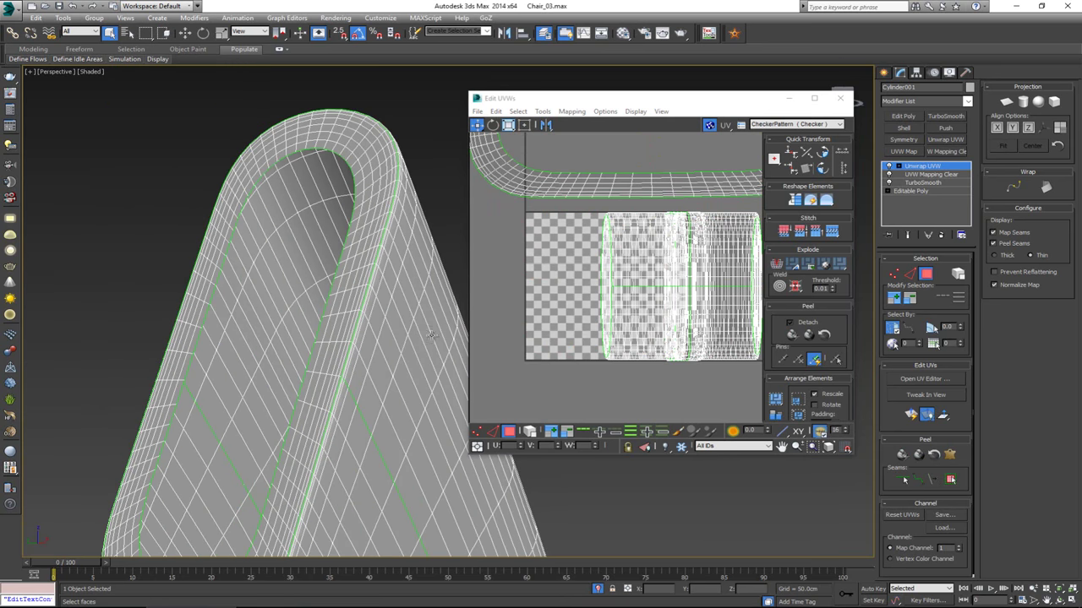
pyautogui.scroll(-3, 395, 451)
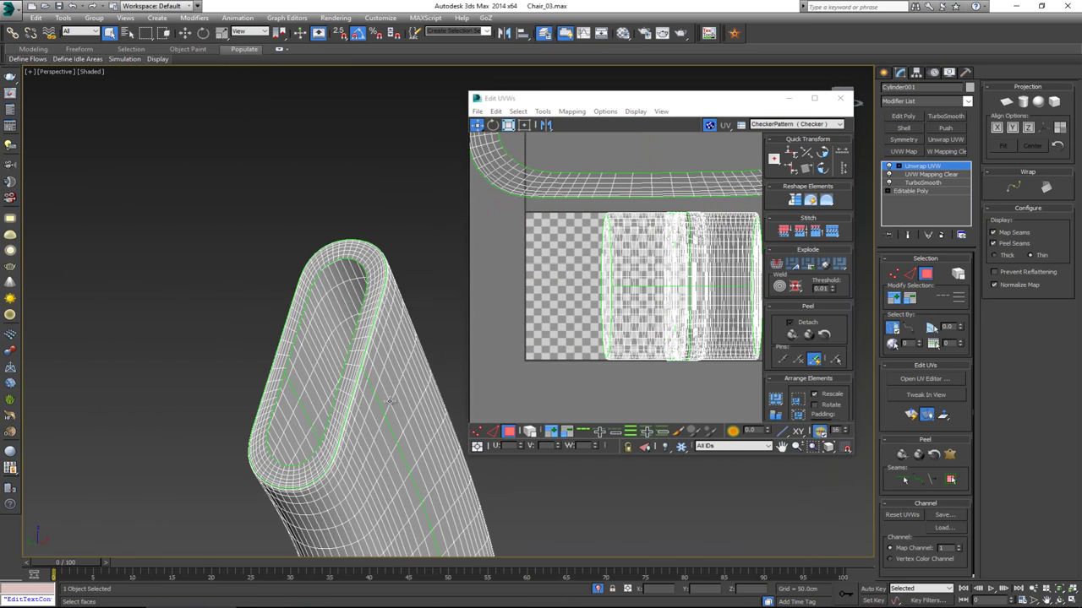
pyautogui.keyDown('alt'); pyautogui.moveTo(407, 470); pyautogui.dragTo(407, 369, button='middle'); pyautogui.keyUp('alt')
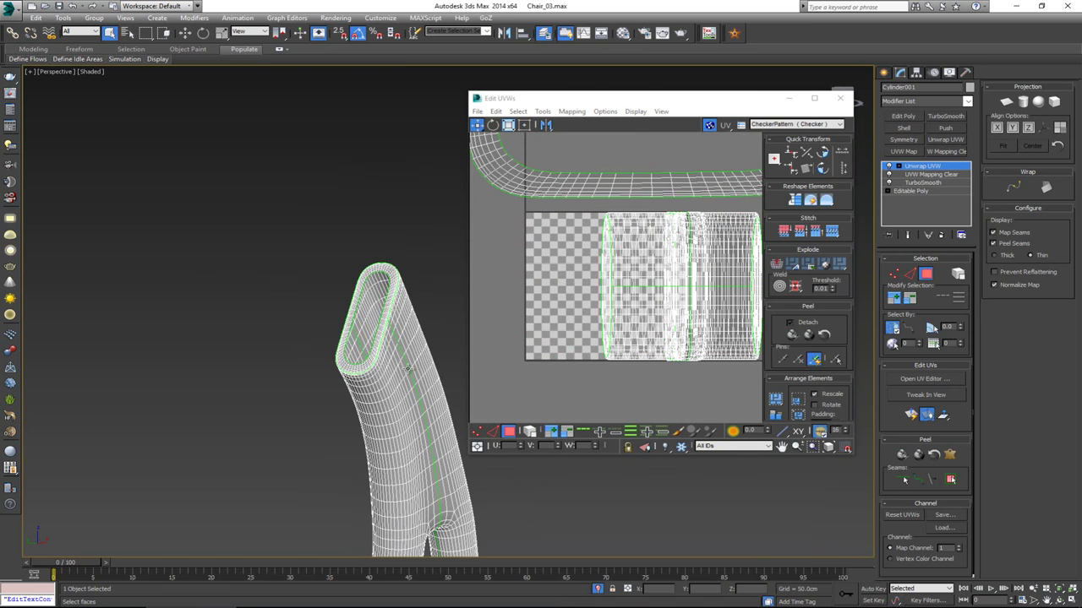
pyautogui.keyDown('alt'); pyautogui.moveTo(428, 479); pyautogui.dragTo(381, 466, button='middle'); pyautogui.keyUp('alt')
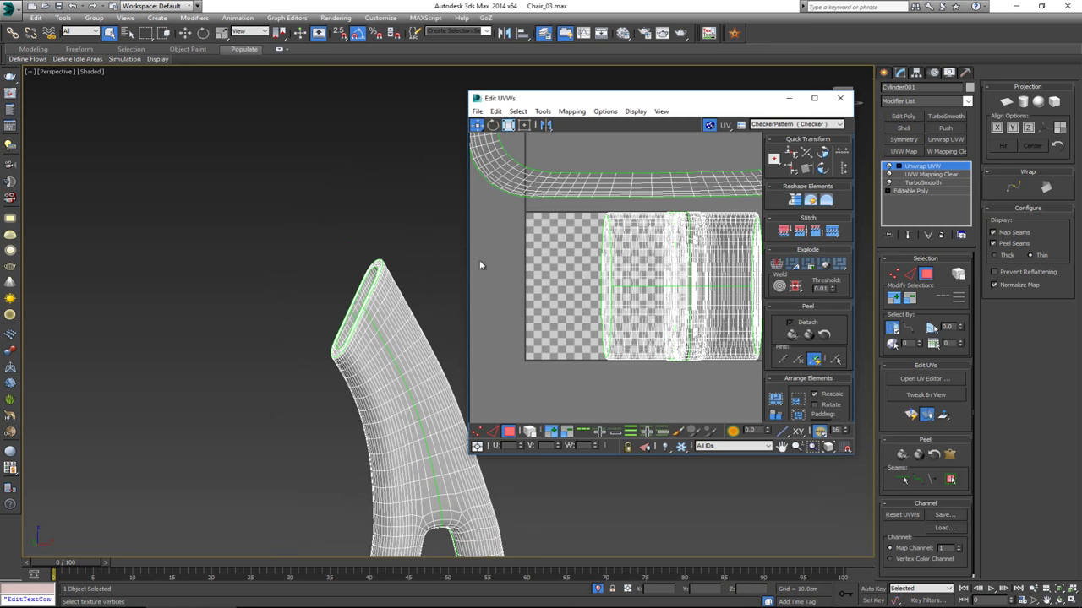
pyautogui.keyDown('alt'); pyautogui.moveTo(380, 292); pyautogui.dragTo(417, 281, button='middle'); pyautogui.keyUp('alt')
pyautogui.click(425, 406)
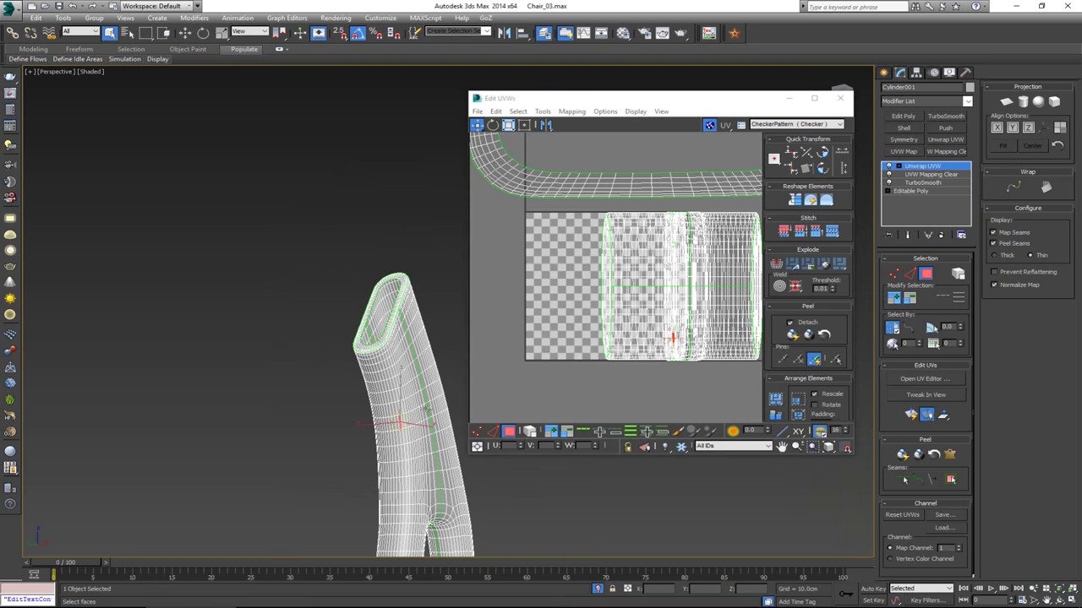
# Select a polygon on the end cap of one leg foot and expand the polygon selection to its seams
pyautogui.scroll(1, 395, 342)
pyautogui.moveTo(399, 413); pyautogui.dragTo(377, 178, button='middle')
pyautogui.scroll(-4, 375, 195)
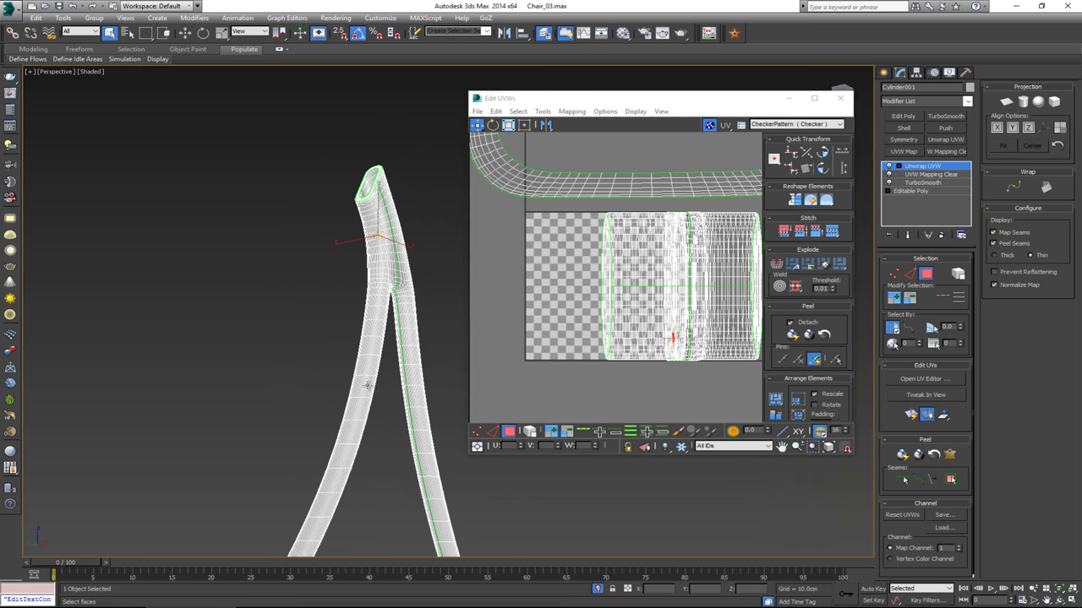
pyautogui.moveTo(352, 409); pyautogui.dragTo(420, 162, button='middle')
pyautogui.keyDown('alt'); pyautogui.moveTo(350, 363); pyautogui.dragTo(341, 308, button='middle'); pyautogui.keyUp('alt')
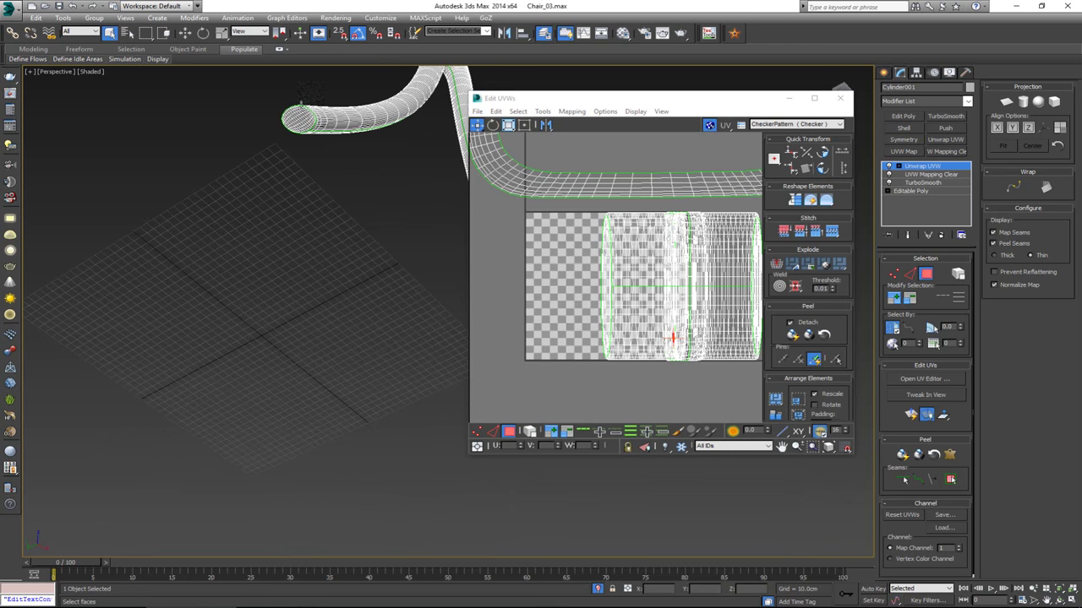
pyautogui.click(303, 112)
pyautogui.click(801, 343)
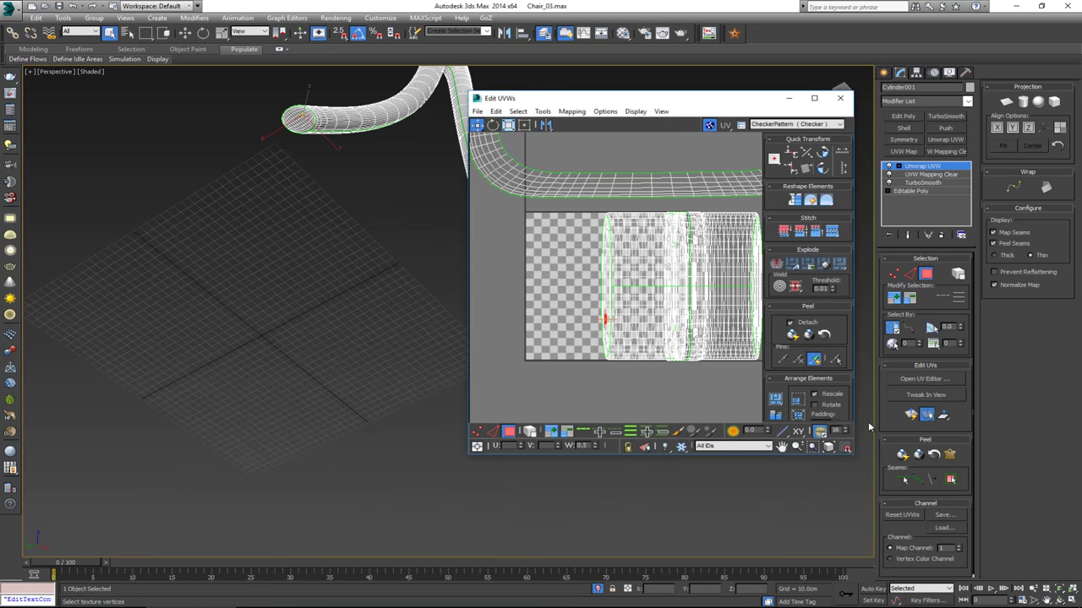
pyautogui.click(950, 479)
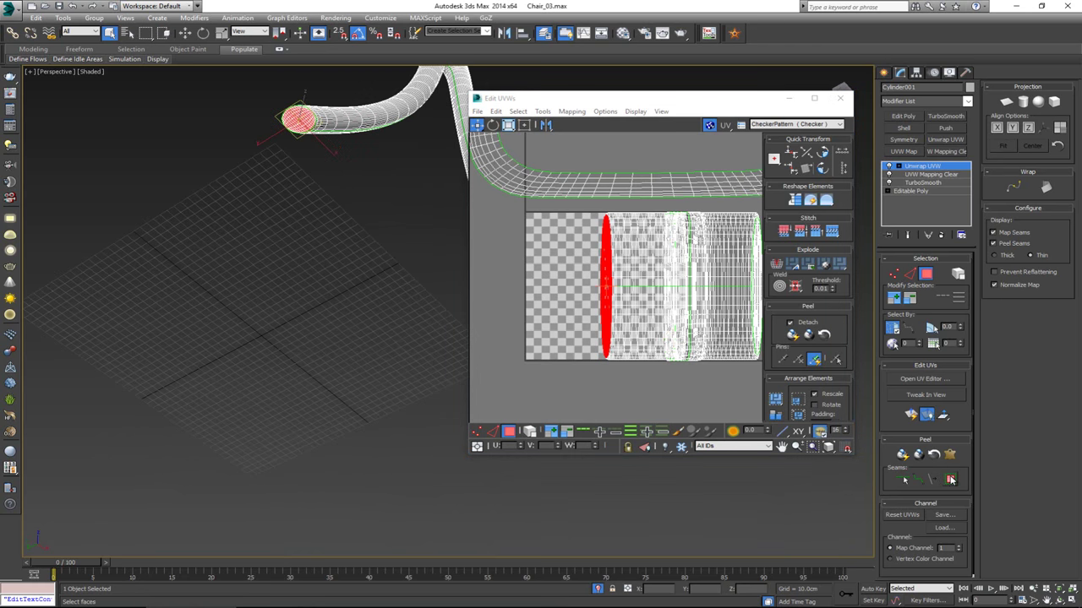
# Quick Peel the selected foot cap and move its round UV shell above the rim shell
pyautogui.click(903, 455)
pyautogui.scroll(-4, 627, 249)
pyautogui.moveTo(612, 265); pyautogui.dragTo(591, 146)
# Select a polygon on the other foot's end cap and expand the polygon selection to its seams
pyautogui.moveTo(411, 171); pyautogui.dragTo(258, 150, button='middle')
pyautogui.click(374, 367)
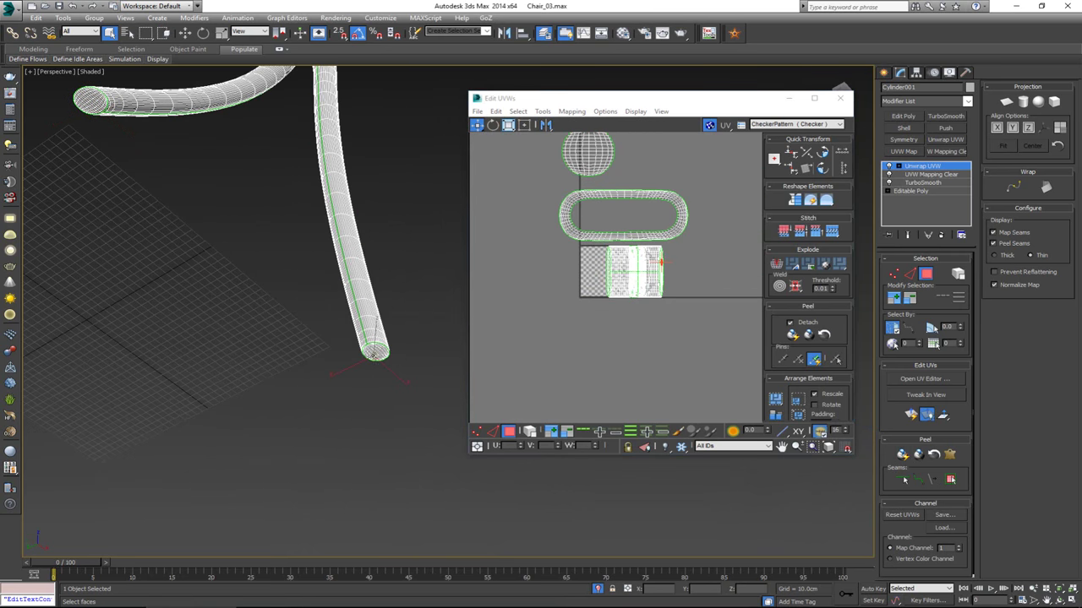
pyautogui.click(950, 480)
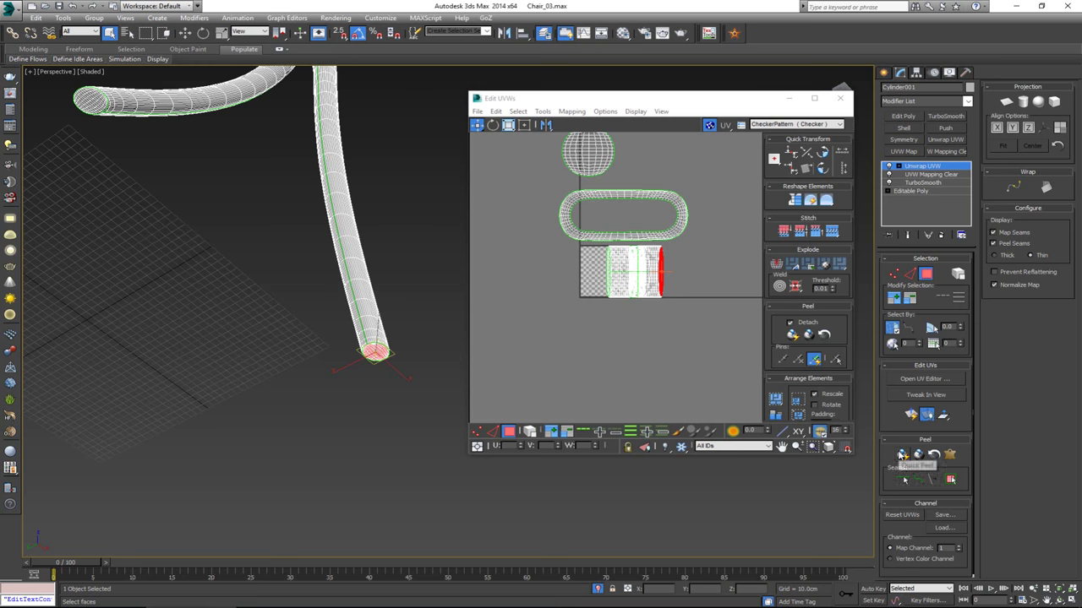
# Quick Peel the second foot cap, place its UV shell beside the first cap's shell, and clear the selection
pyautogui.click(902, 455)
pyautogui.moveTo(674, 253); pyautogui.dragTo(661, 159)
pyautogui.click(700, 189)
# Select a polygon above the fork, on the concave side of the lengthwise seam, and expand the selection to the seams
pyautogui.keyDown('alt'); pyautogui.moveTo(372, 363); pyautogui.dragTo(322, 331, button='middle'); pyautogui.keyUp('alt')
pyautogui.click(288, 181)
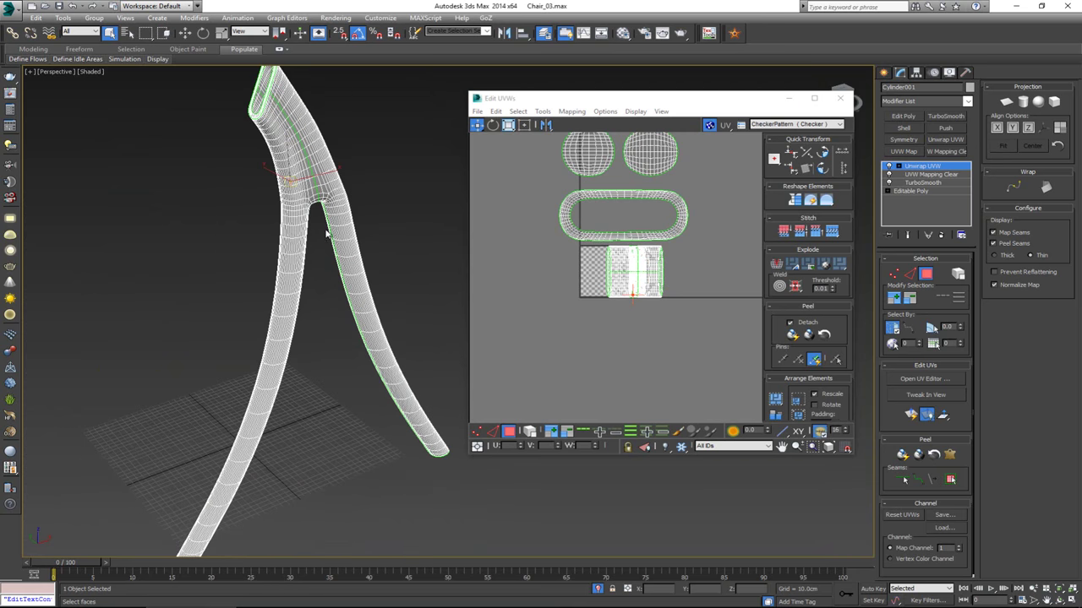
pyautogui.scroll(5, 325, 145)
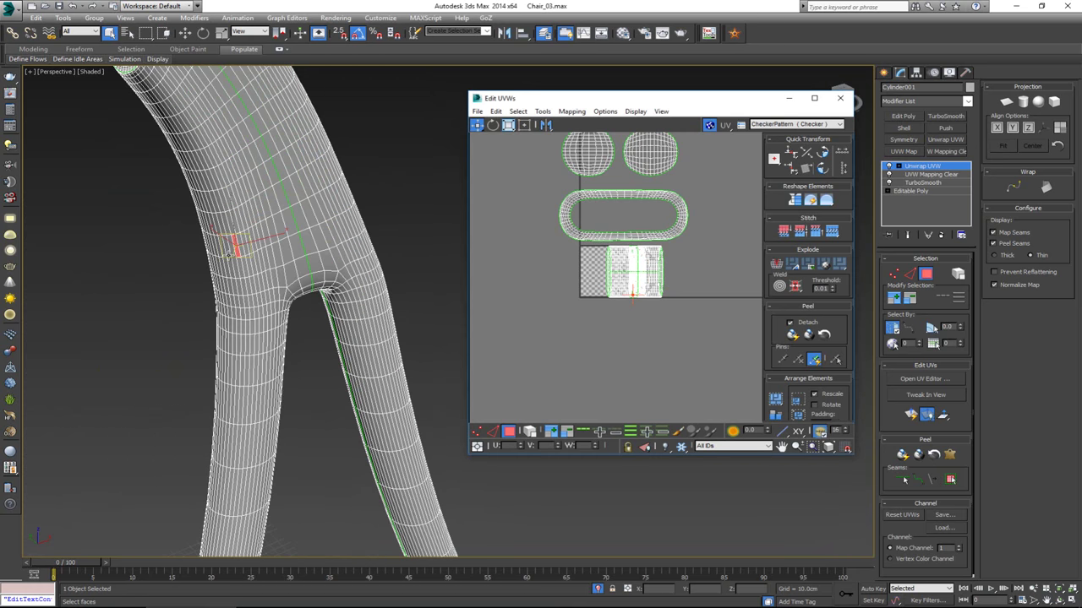
pyautogui.click(252, 213)
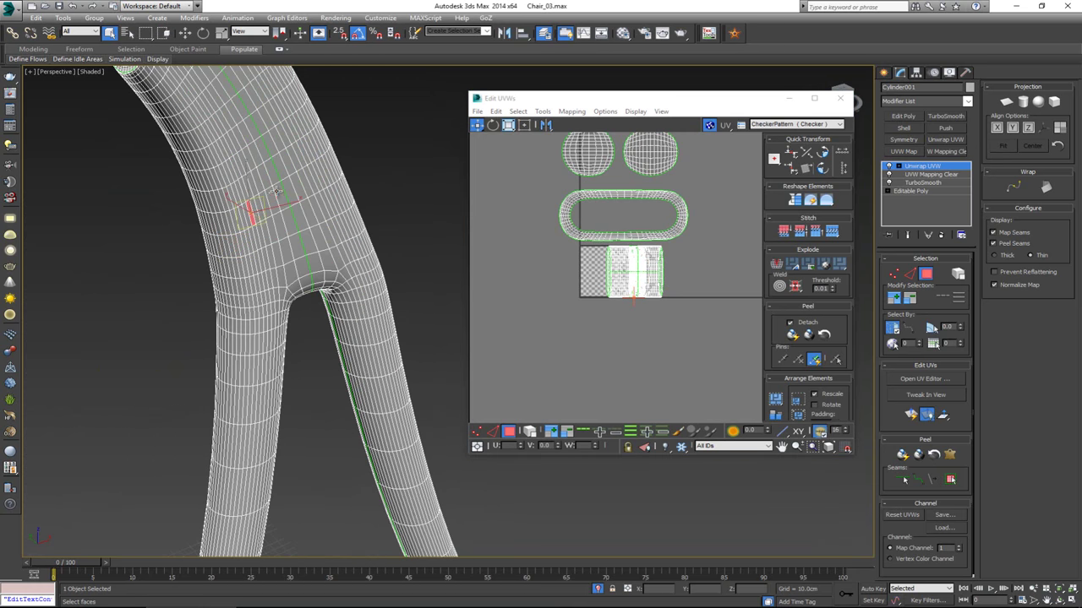
pyautogui.click(277, 190)
pyautogui.click(220, 225)
pyautogui.click(265, 231)
pyautogui.click(768, 438)
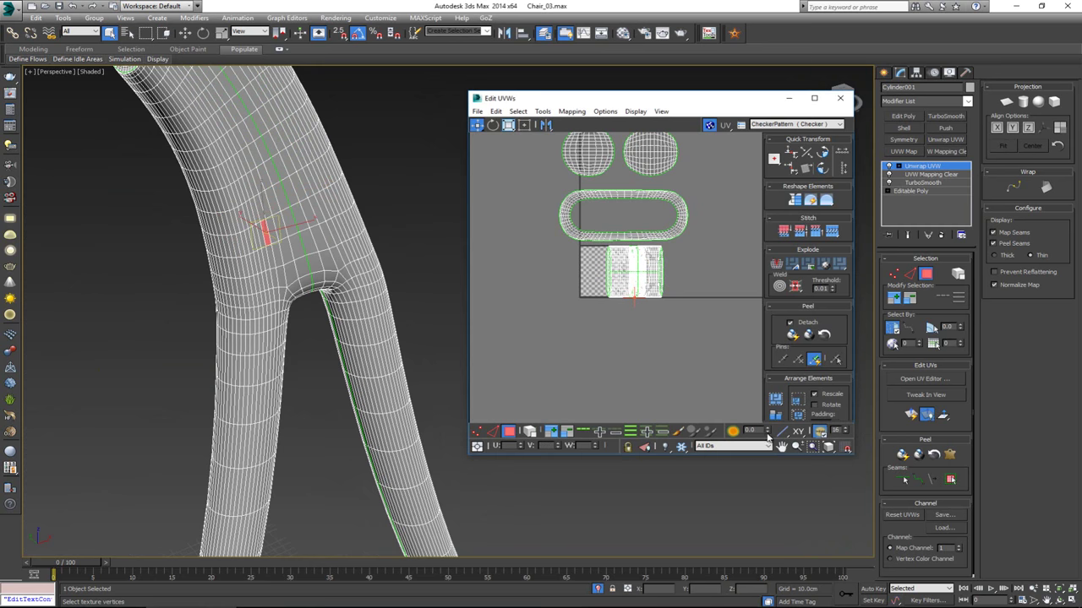
pyautogui.click(951, 480)
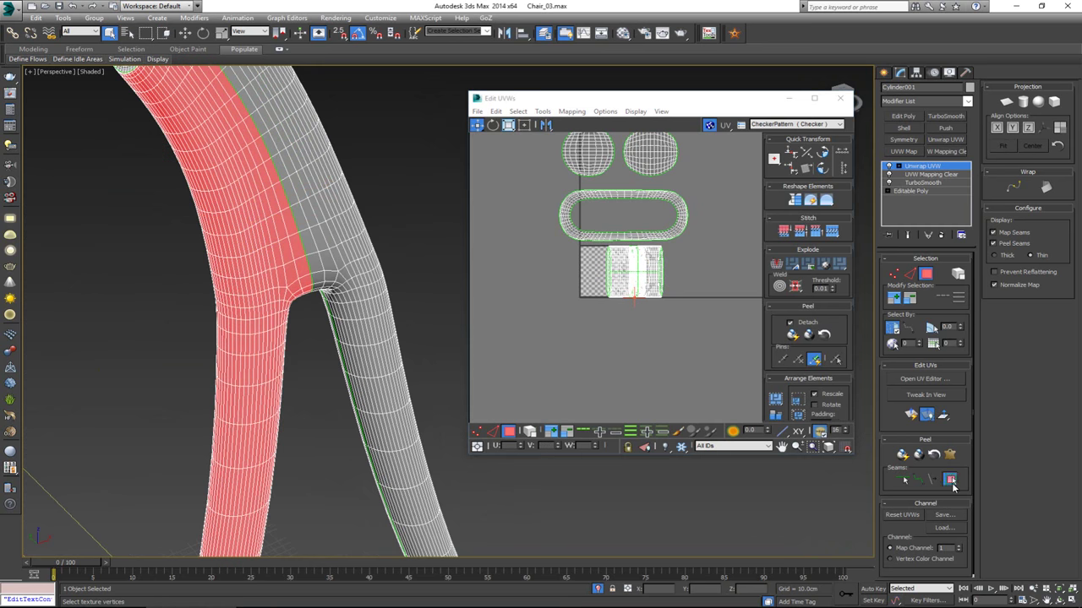
# Quick Peel the selected leg half, move its UV shell beside the other shells, rotate it upright, and clear the selection
pyautogui.keyDown('alt'); pyautogui.moveTo(289, 272); pyautogui.dragTo(245, 200, button='middle'); pyautogui.keyUp('alt')
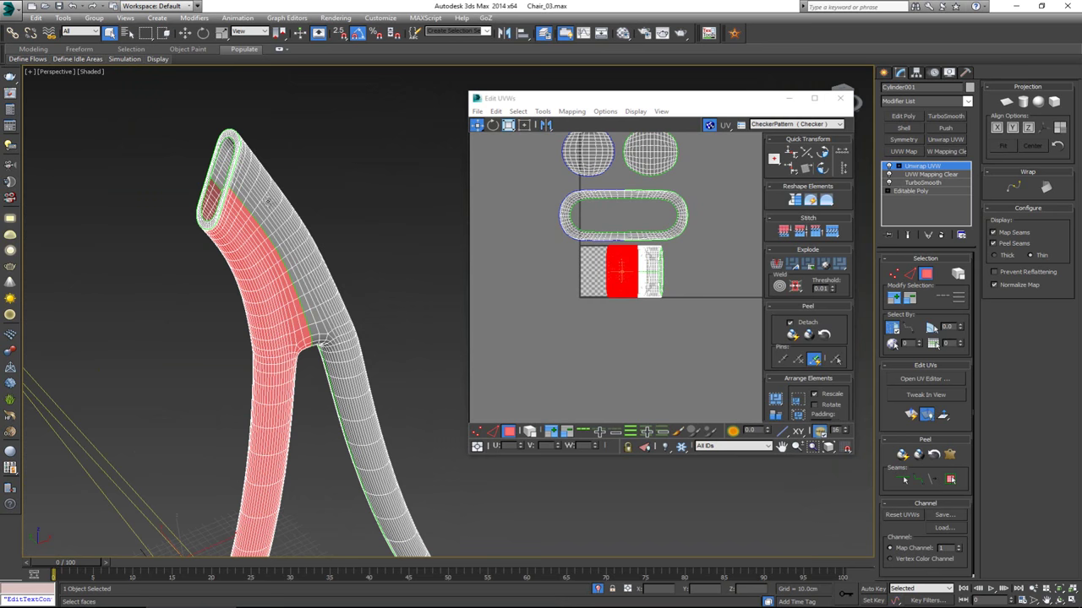
pyautogui.keyDown('alt'); pyautogui.moveTo(309, 349); pyautogui.dragTo(314, 338, button='middle'); pyautogui.keyUp('alt')
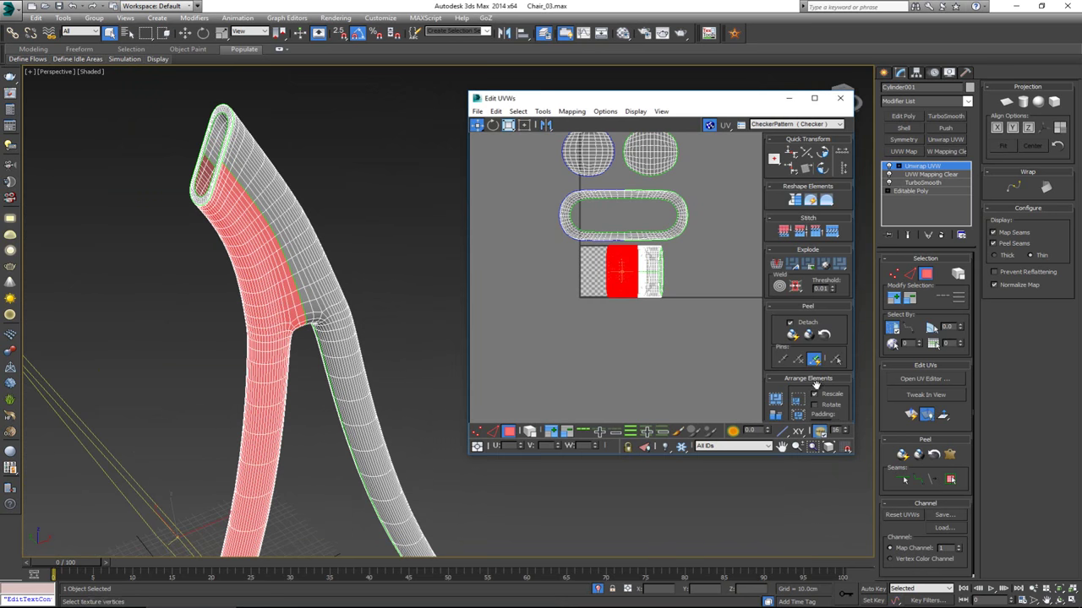
pyautogui.click(901, 455)
pyautogui.scroll(-4, 578, 292)
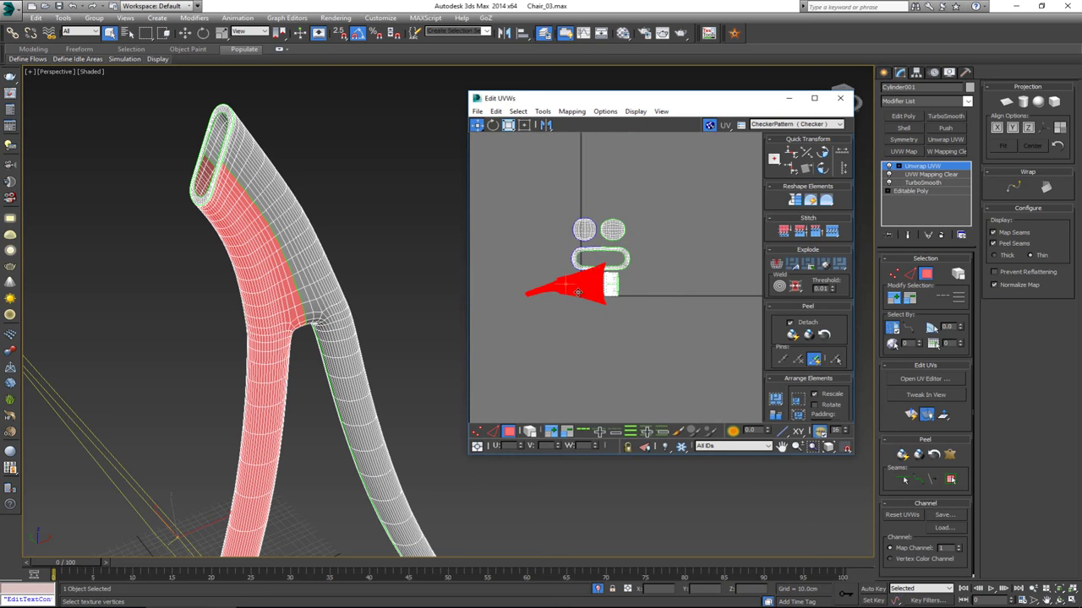
pyautogui.moveTo(578, 291); pyautogui.dragTo(555, 232)
pyautogui.press('e')
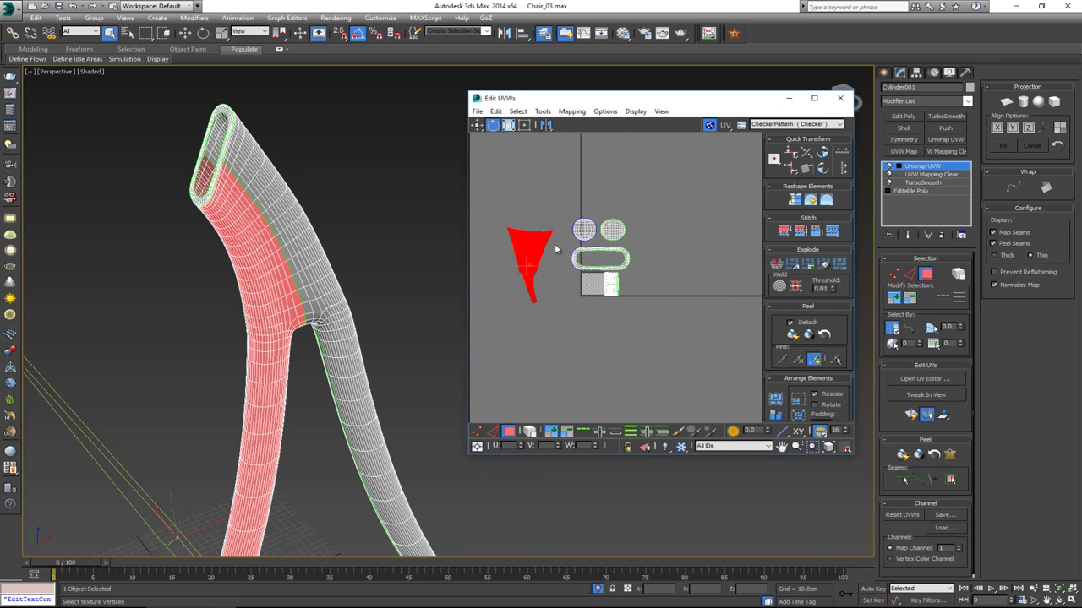
pyautogui.click(557, 287)
pyautogui.scroll(3, 526, 265)
pyautogui.scroll(2, 526, 265)
pyautogui.scroll(-2, 526, 265)
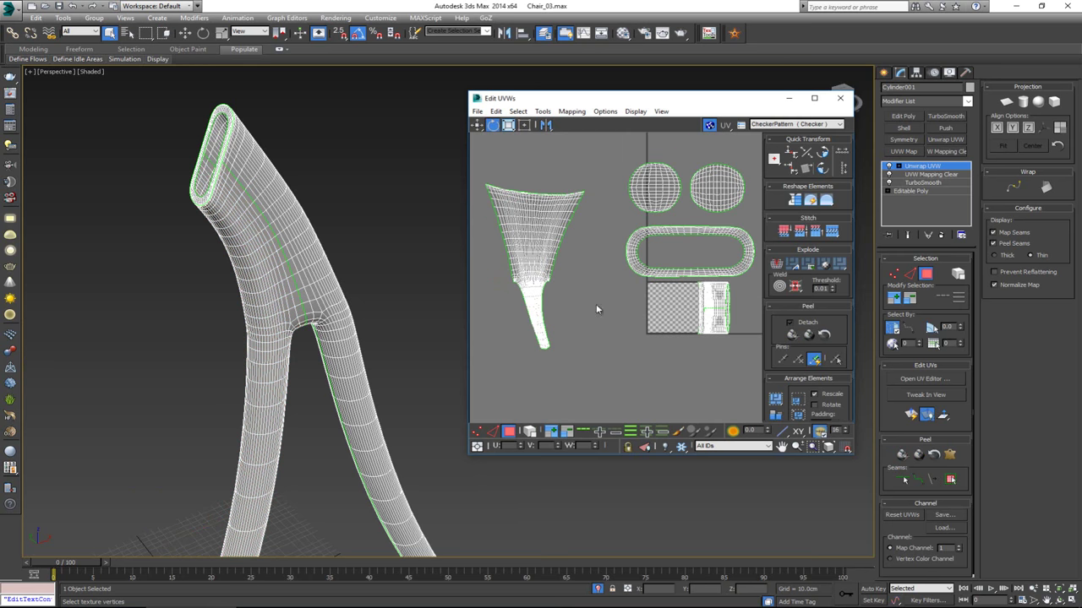
# Select a polygon on the remaining leg half just above the fork and expand the polygon selection to the seams
pyautogui.moveTo(616, 303); pyautogui.dragTo(541, 273, button='middle')
pyautogui.click(346, 298)
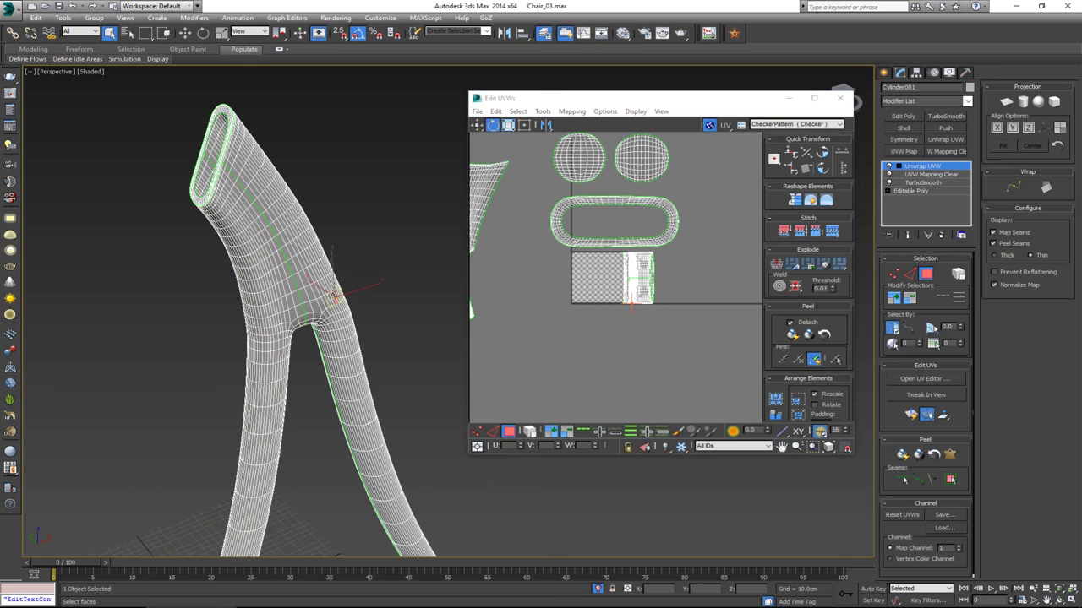
pyautogui.click(951, 479)
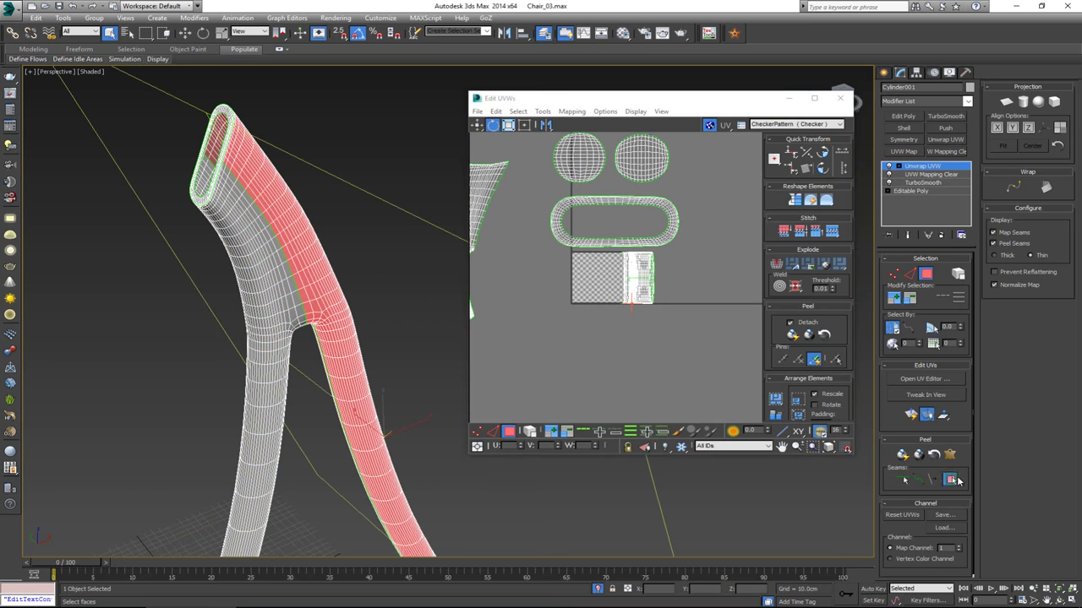
# Quick Peel the remaining leg half, rotate its UV shell upright, move it beside the first leg shell, and clear the selection
pyautogui.click(902, 453)
pyautogui.scroll(-2, 641, 336)
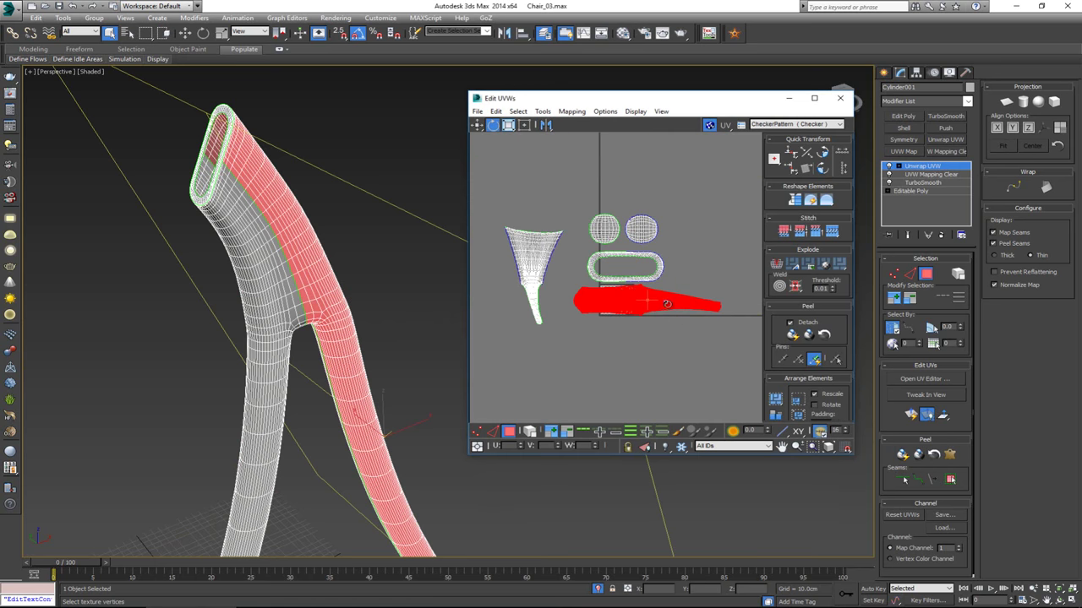
pyautogui.moveTo(667, 303); pyautogui.dragTo(496, 316)
pyautogui.press('w')
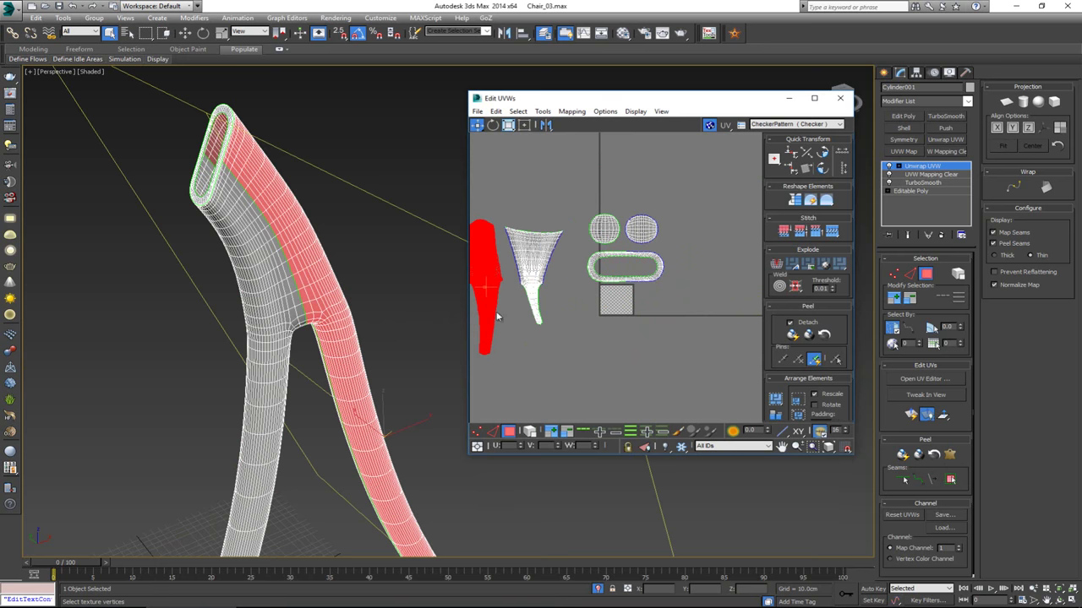
pyautogui.click(528, 347)
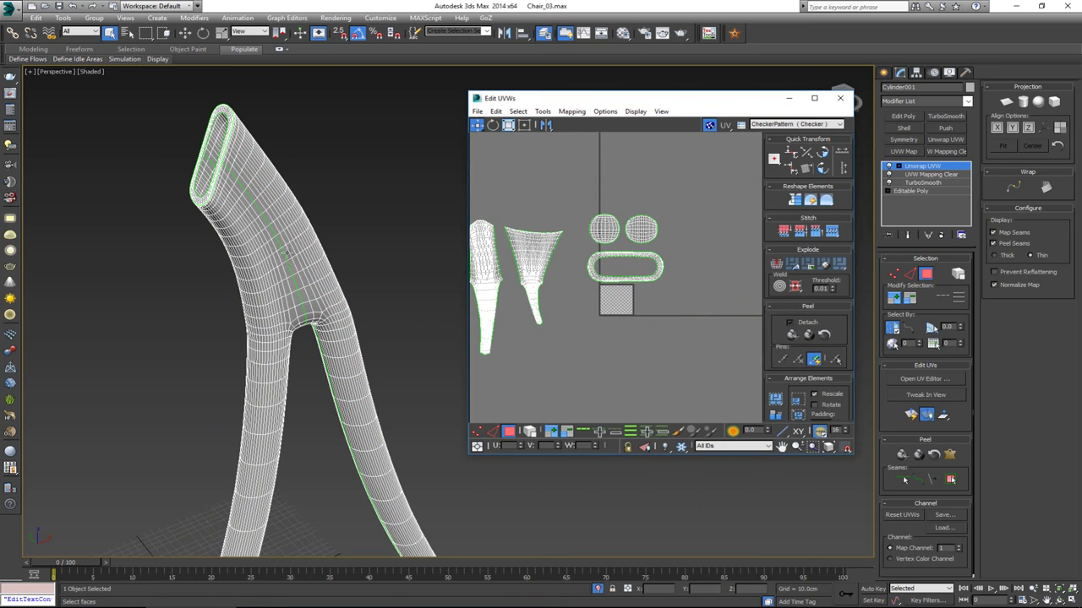
# Examine the first leg half's UV shell up close where the wide upper part narrows into the leg
pyautogui.scroll(4, 526, 272)
pyautogui.scroll(4, 556, 359)
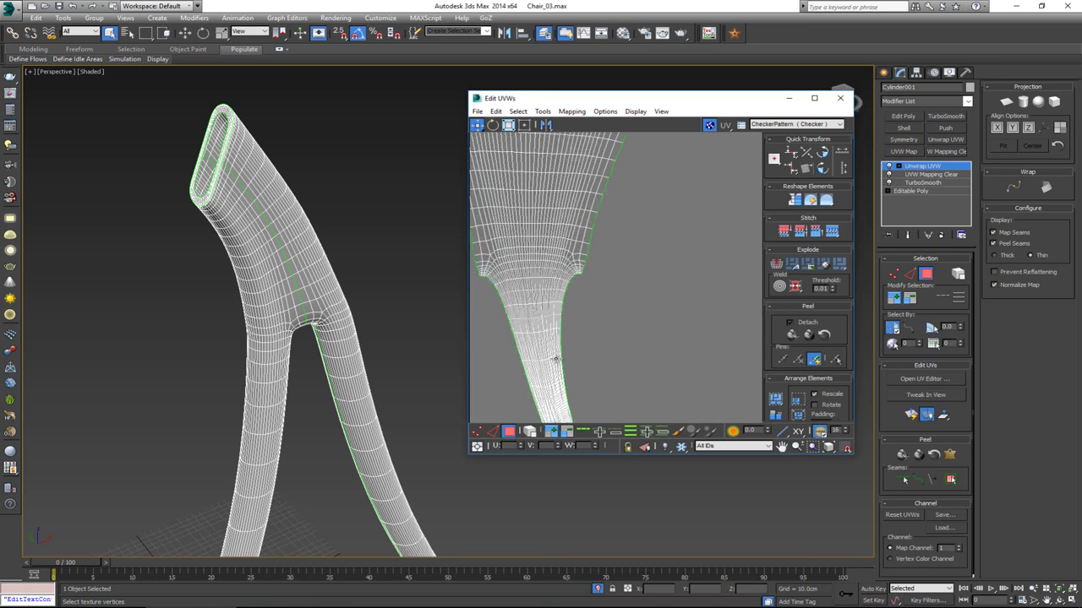
pyautogui.moveTo(555, 356); pyautogui.dragTo(573, 258, button='middle')
pyautogui.scroll(-1, 567, 208)
pyautogui.scroll(1, 569, 264)
pyautogui.scroll(1, 570, 269)
pyautogui.scroll(-1, 572, 258)
pyautogui.moveTo(555, 216); pyautogui.dragTo(595, 306, button='middle')
pyautogui.scroll(-1, 595, 294)
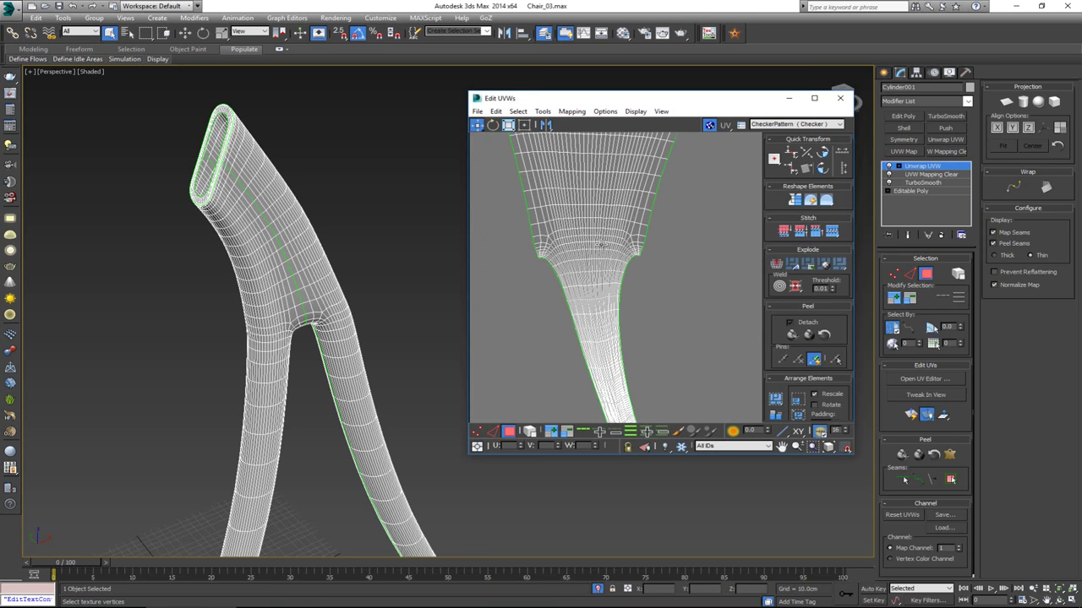
pyautogui.moveTo(602, 245); pyautogui.dragTo(602, 295, button='middle')
pyautogui.scroll(-1, 603, 294)
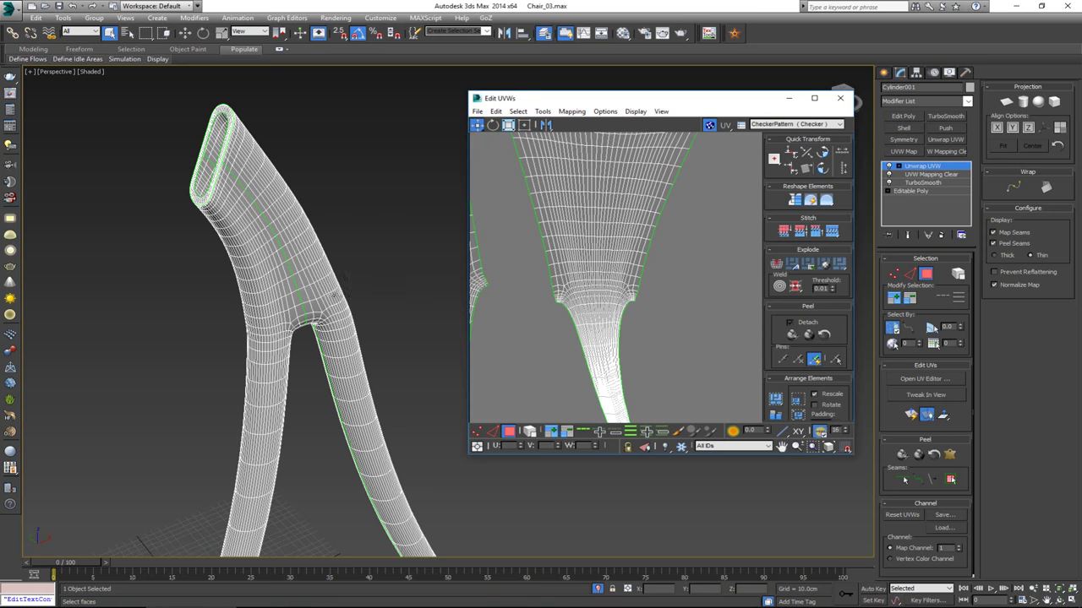
# Leave polygon selection and compare both leg shells with the mesh and seam around the model's fork
pyautogui.scroll(-4, 297, 282)
pyautogui.keyDown('alt'); pyautogui.moveTo(340, 302); pyautogui.dragTo(216, 289, button='middle'); pyautogui.keyUp('alt')
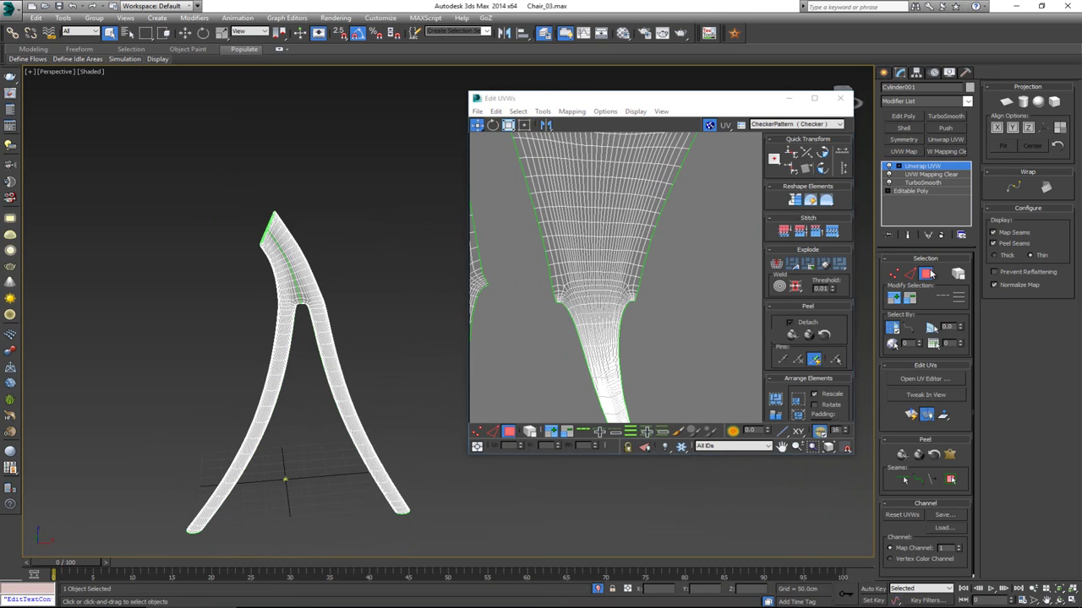
pyautogui.scroll(-3, 606, 288)
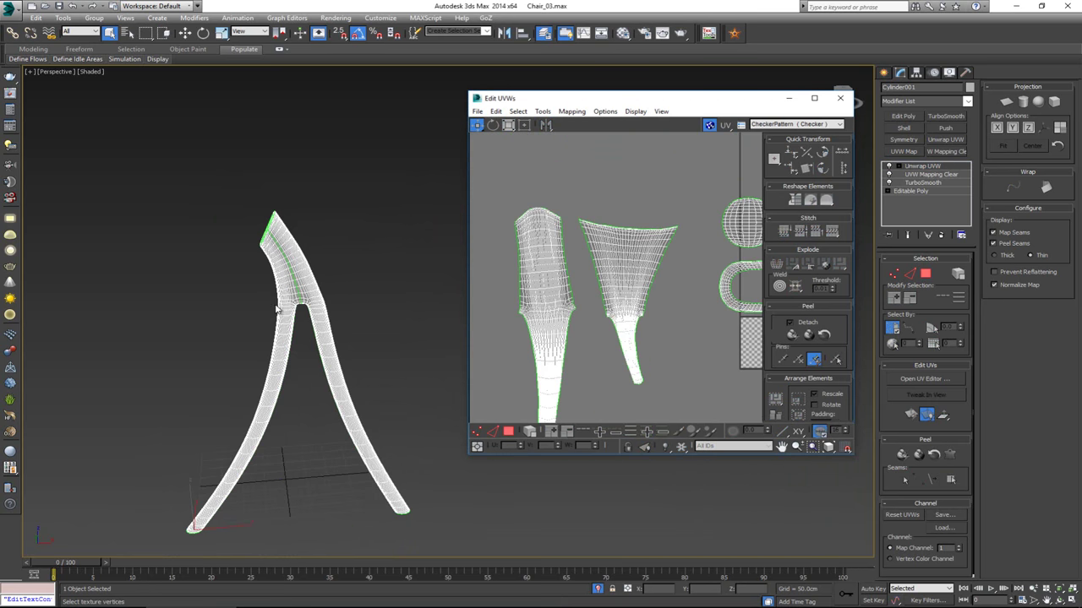
pyautogui.scroll(10, 278, 310)
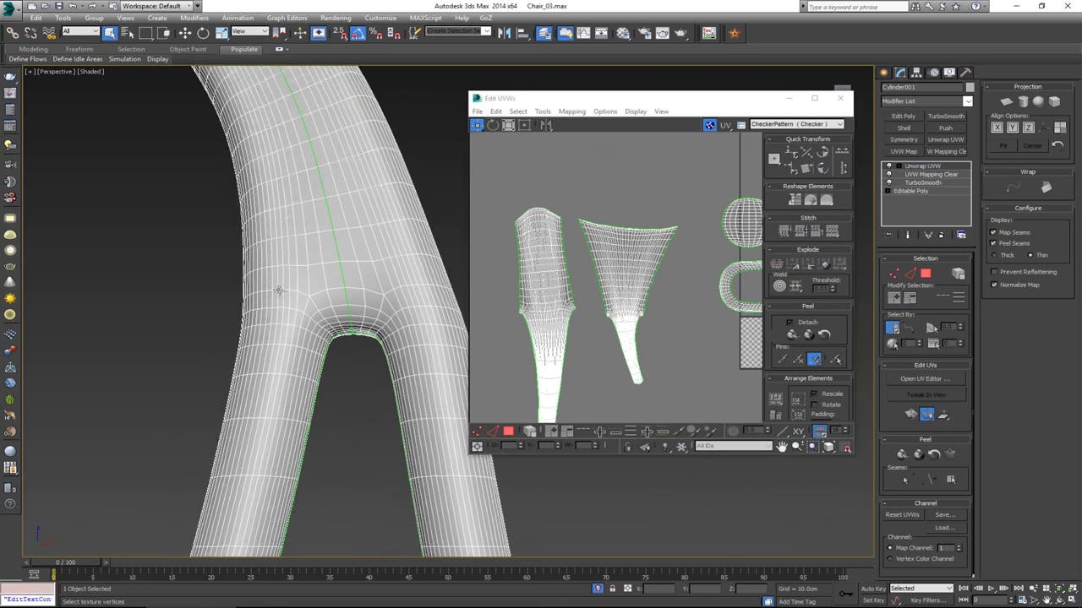
pyautogui.keyDown('alt'); pyautogui.moveTo(278, 290); pyautogui.dragTo(290, 295, button='middle'); pyautogui.keyUp('alt')
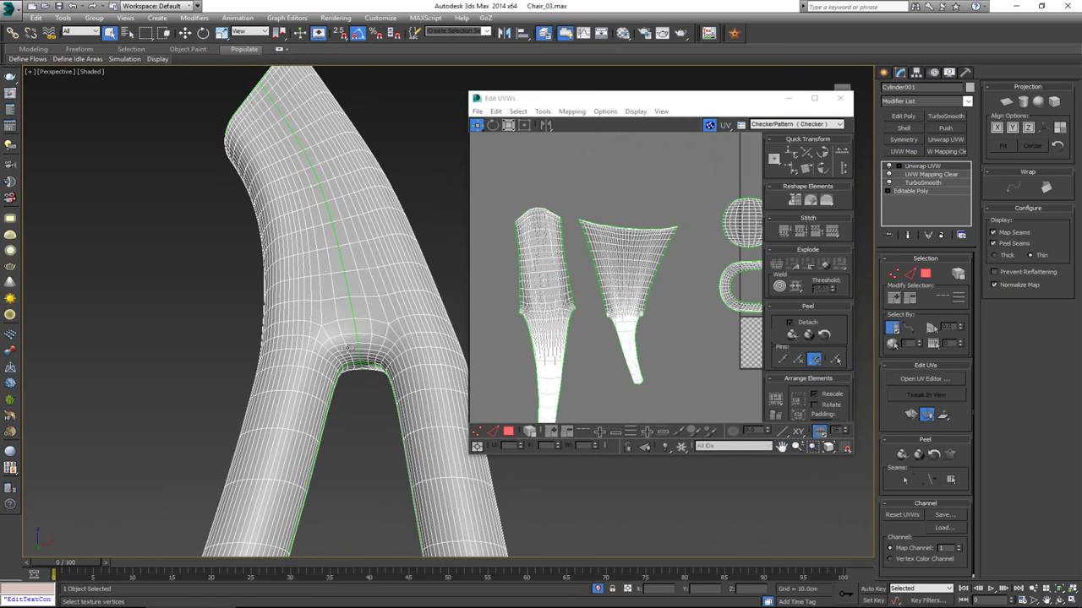
# Select the edges on both sides of the central seam just above the leg's fork
pyautogui.scroll(5, 349, 380)
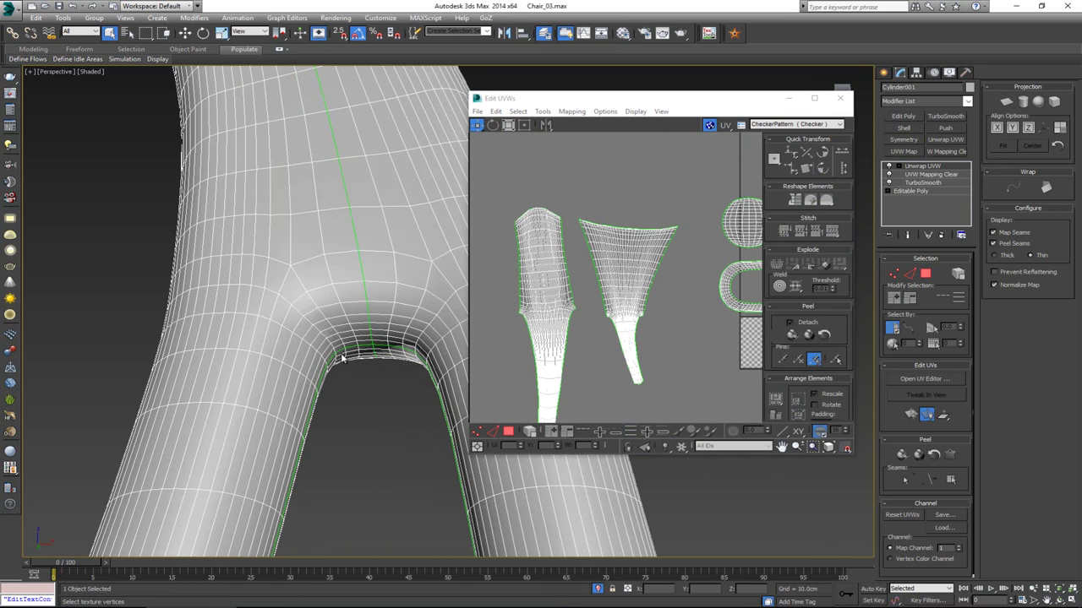
pyautogui.press('3')
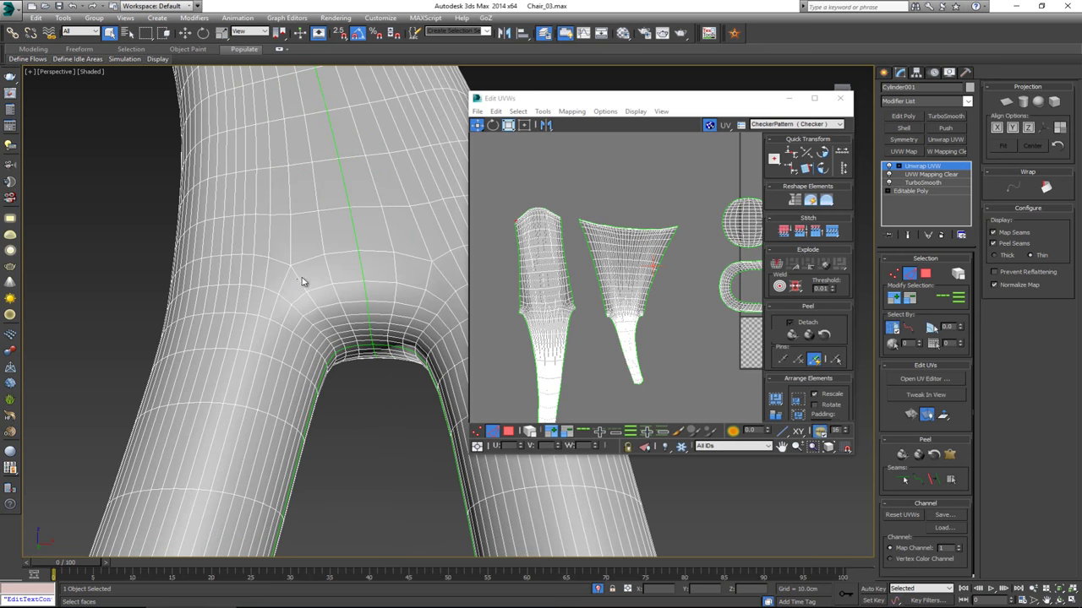
pyautogui.click(301, 279)
pyautogui.moveTo(300, 279)
pyautogui.keyDown('alt'); pyautogui.mouseDown(button='middle')
pyautogui.moveTo(305, 254)
pyautogui.moveTo(295, 272)
pyautogui.mouseUp(button='middle'); pyautogui.keyUp('alt')
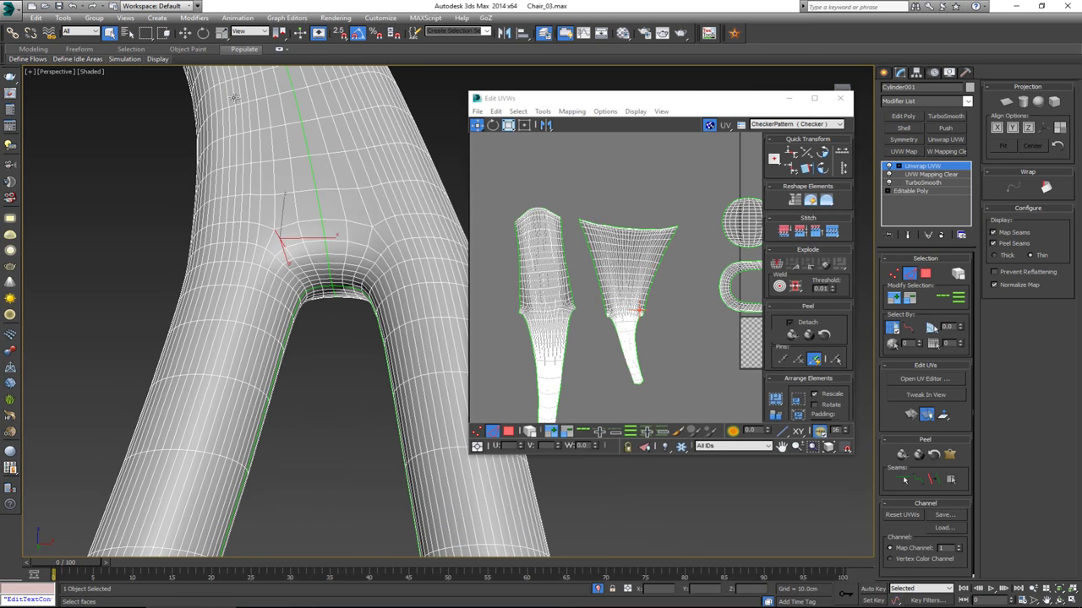
pyautogui.keyDown('ctrl'); pyautogui.click(369, 241); pyautogui.keyUp('ctrl')
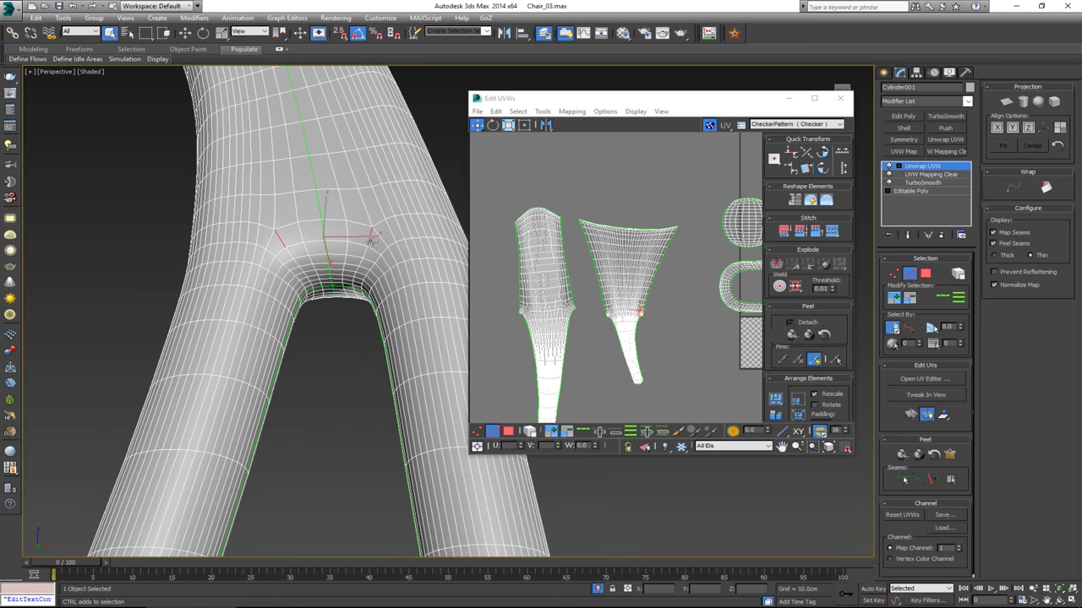
pyautogui.keyDown('ctrl'); pyautogui.click(377, 223); pyautogui.keyUp('ctrl')
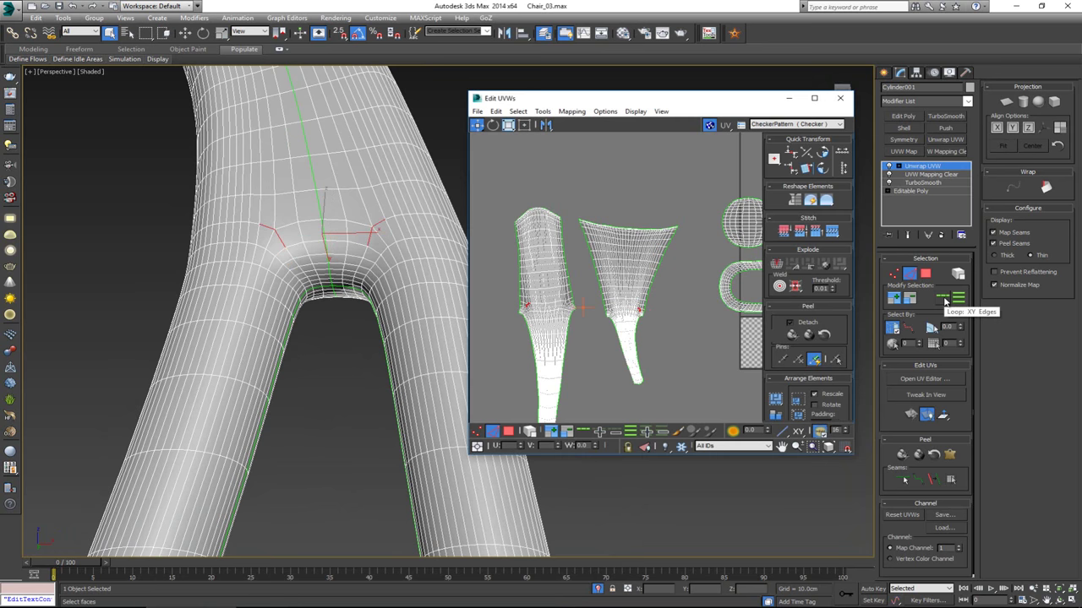
# Extend the selected edges into loops around both leg branches and convert them to peel seams
pyautogui.click(945, 302)
pyautogui.keyDown('alt'); pyautogui.moveTo(229, 254); pyautogui.dragTo(159, 234, button='middle'); pyautogui.keyUp('alt')
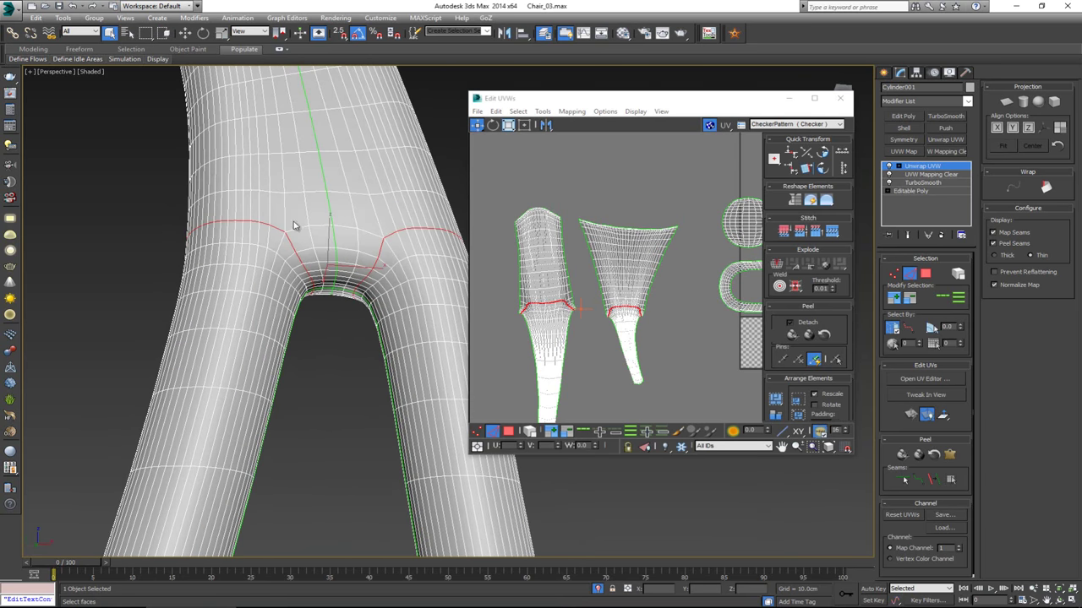
pyautogui.click(933, 481)
# Expand a polygon selection to the seams on the left branch below the fork, Quick Peel it, and move its shell clear of the others
pyautogui.press('3')
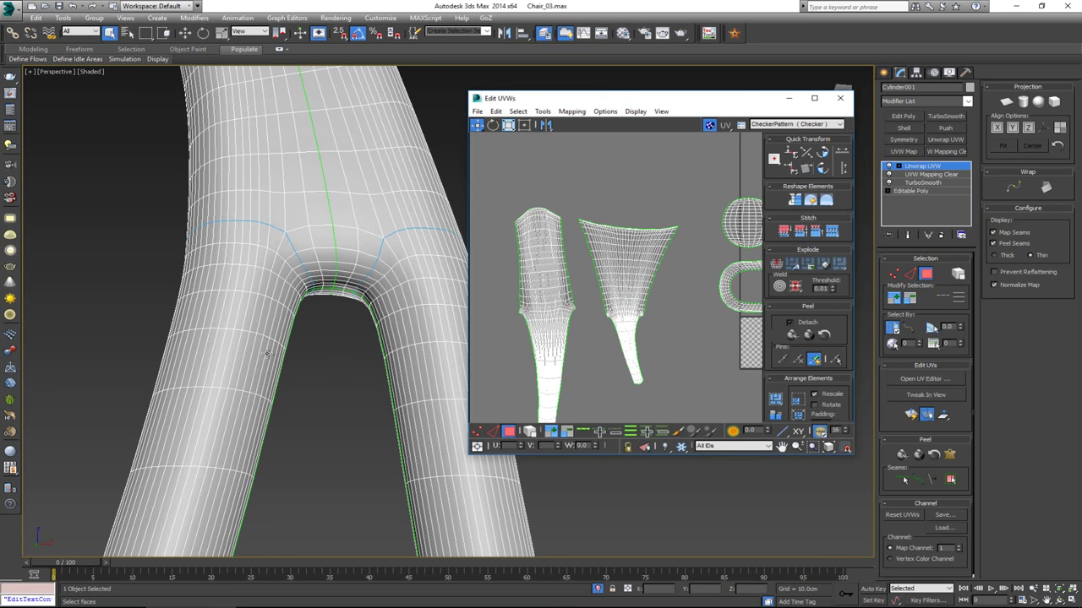
pyautogui.click(266, 368)
pyautogui.click(950, 480)
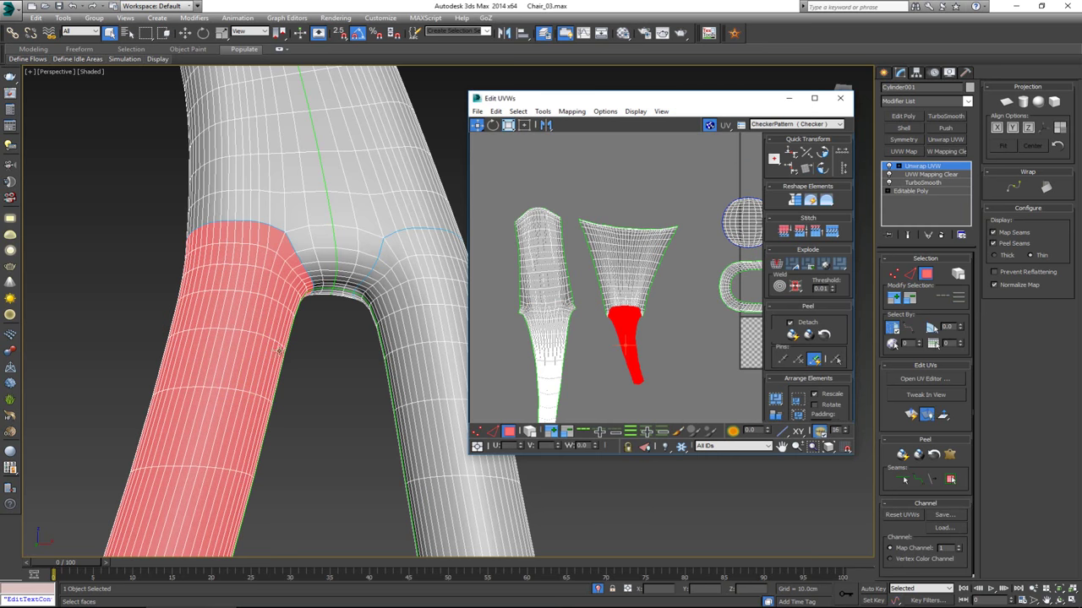
pyautogui.click(902, 456)
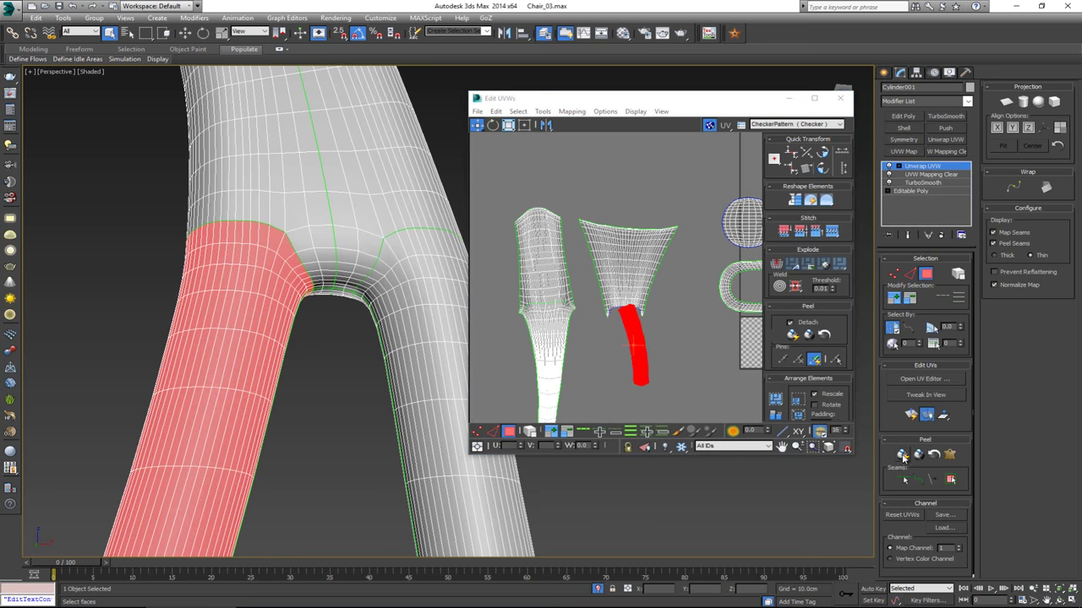
pyautogui.scroll(-4, 644, 358)
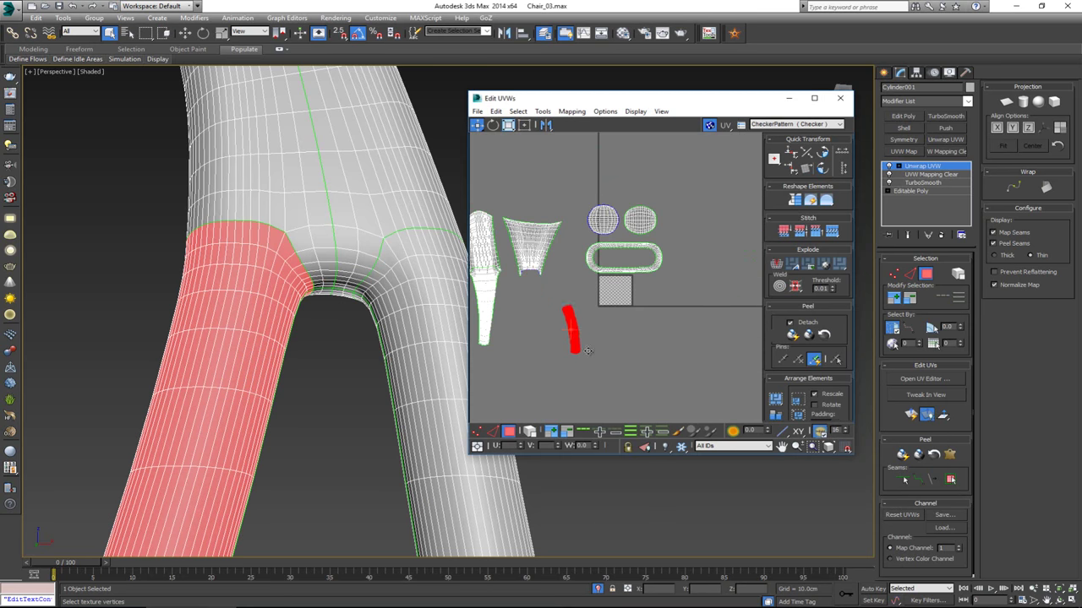
pyautogui.moveTo(577, 339)
pyautogui.mouseDown()
pyautogui.moveTo(588, 351)
pyautogui.moveTo(588, 342)
pyautogui.mouseUp()
# Quick Peel the right branch below the fork up to its seams, place its shell beside the first branch shell, and clear the selection
pyautogui.click(407, 328)
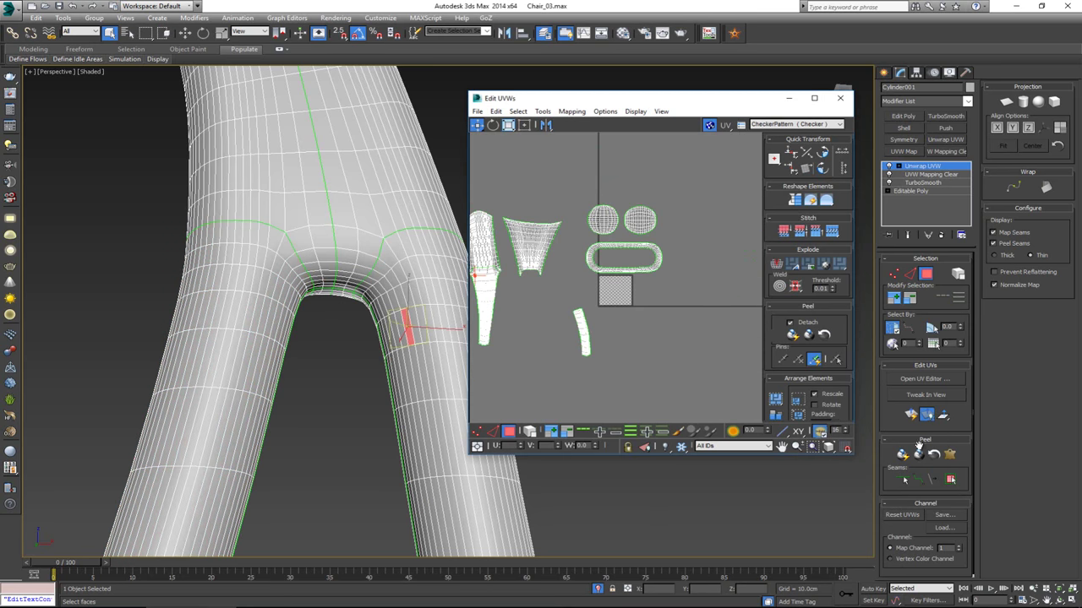
pyautogui.click(951, 479)
pyautogui.click(903, 455)
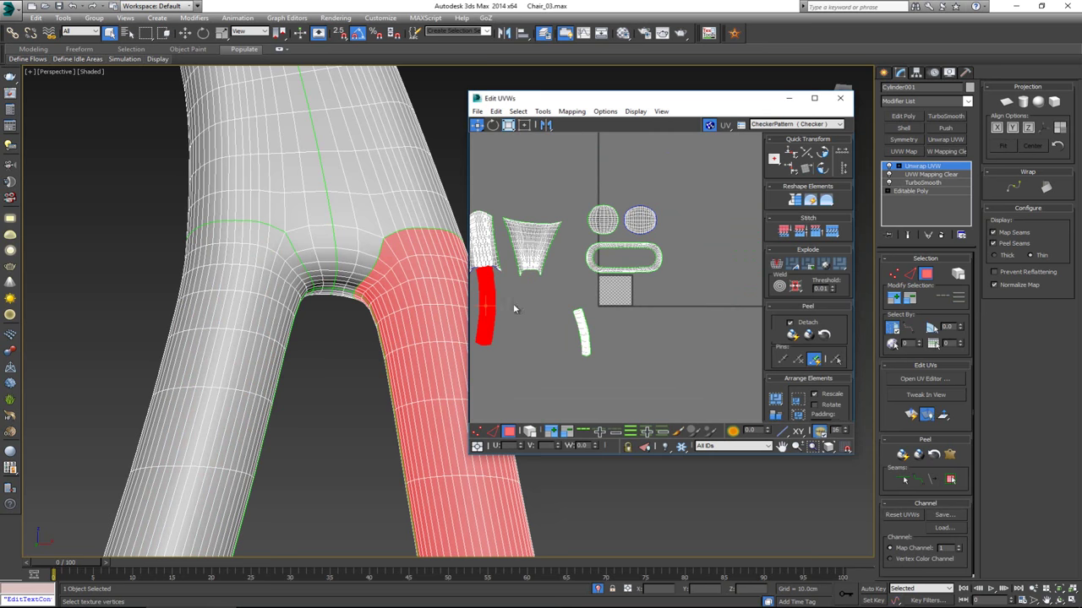
pyautogui.moveTo(485, 288); pyautogui.dragTo(610, 311)
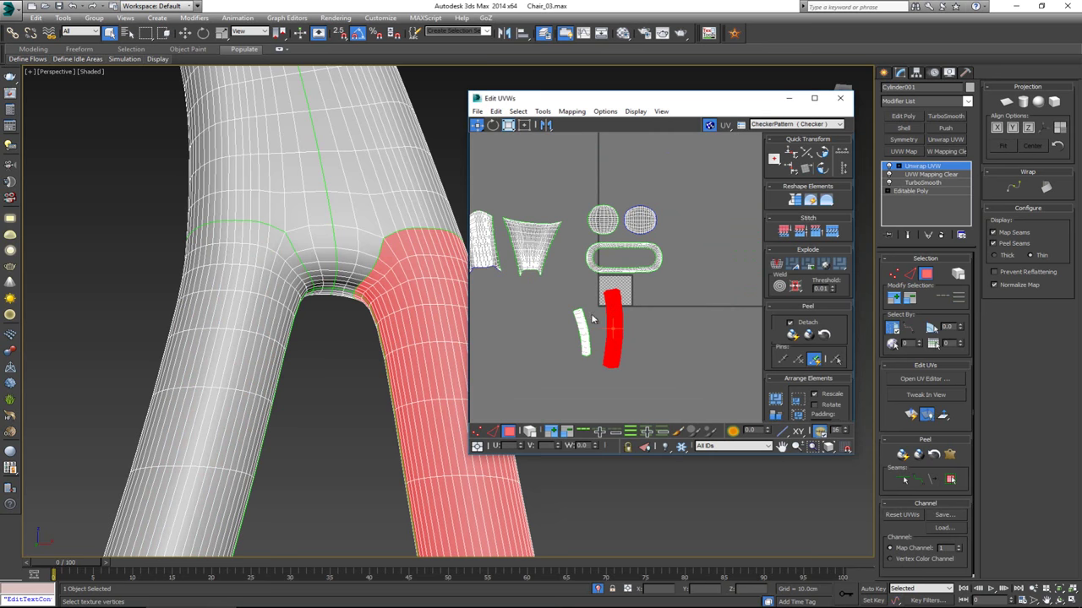
pyautogui.scroll(-1, 550, 302)
pyautogui.scroll(-1, 554, 312)
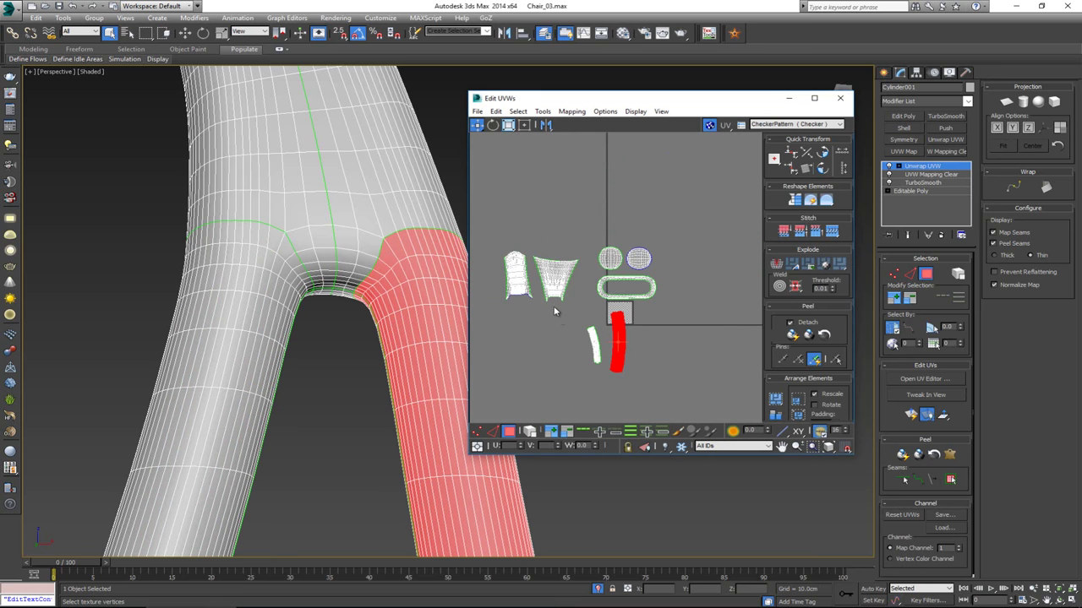
pyautogui.click(553, 314)
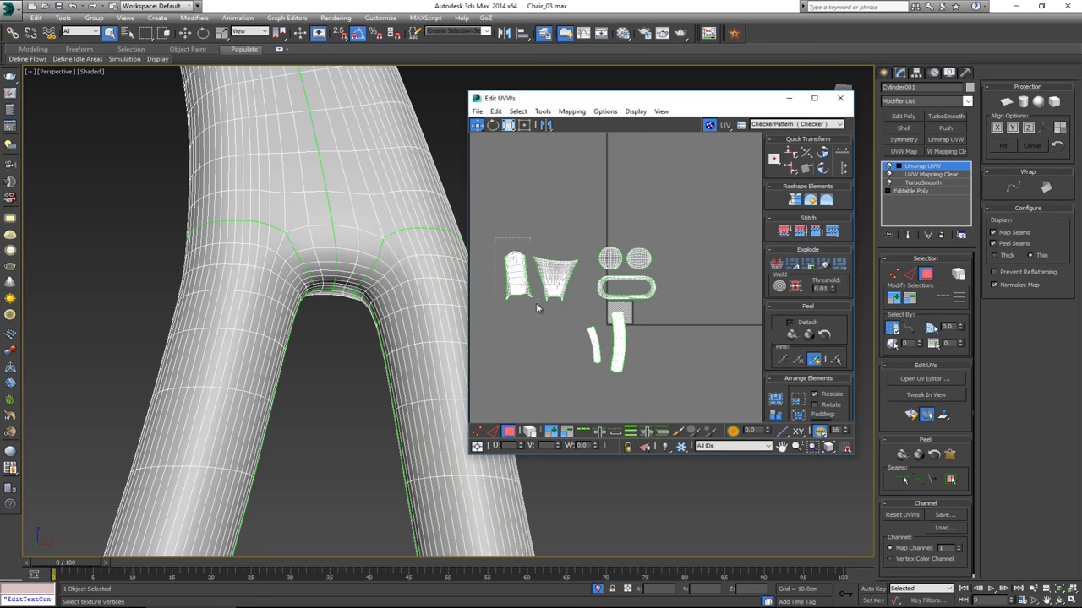
# Enable element selection for UVs and Quick Peel the flared shell of the leg's upper part again
pyautogui.moveTo(530, 310); pyautogui.dragTo(583, 272)
pyautogui.click(527, 433)
pyautogui.click(550, 266)
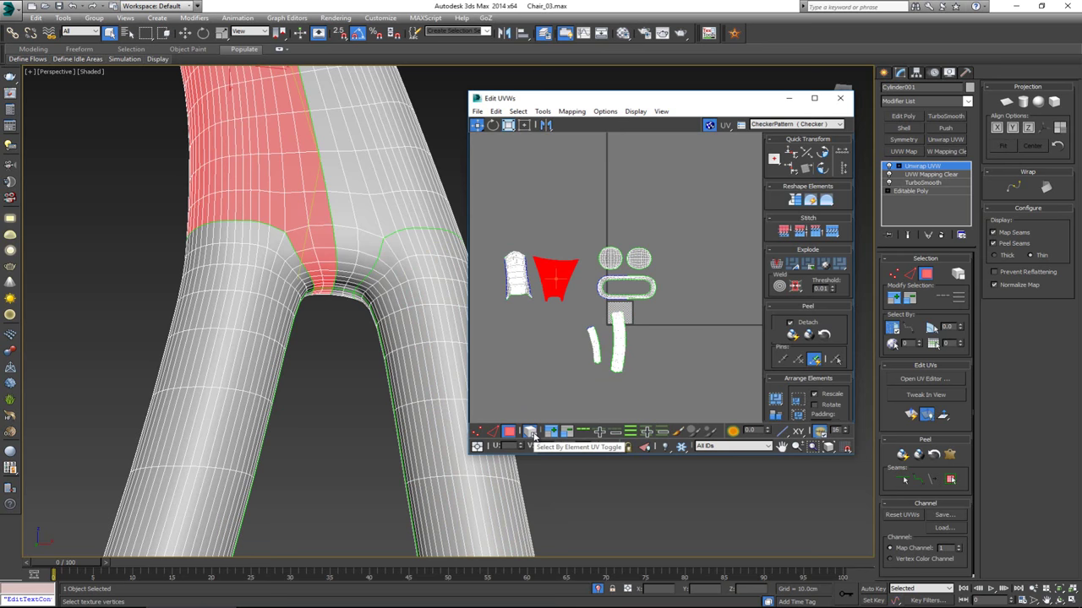
pyautogui.click(548, 311)
pyautogui.click(529, 279)
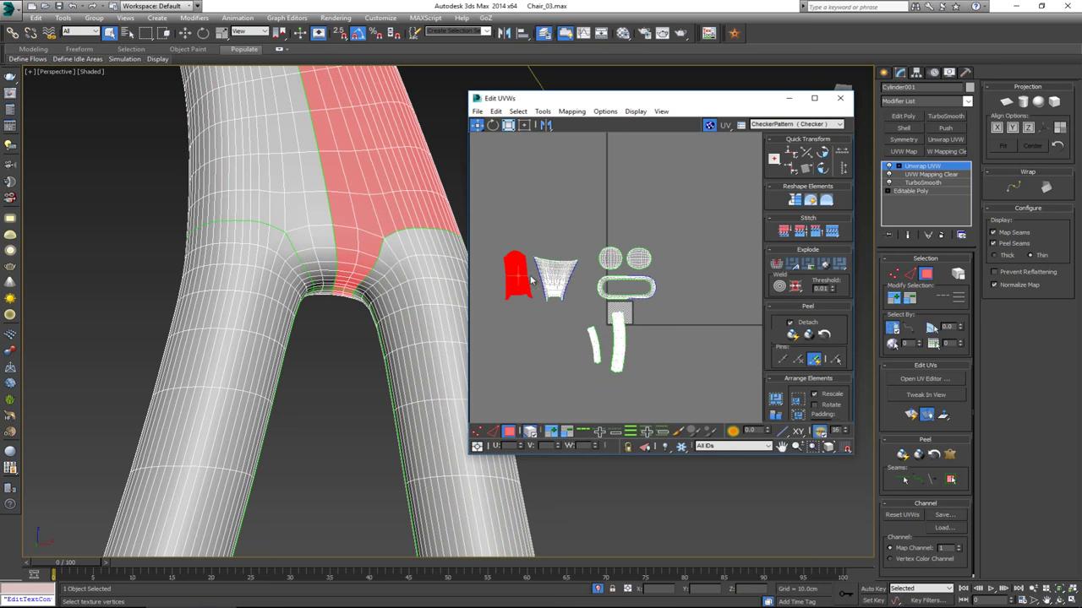
pyautogui.click(560, 279)
pyautogui.scroll(6, 520, 291)
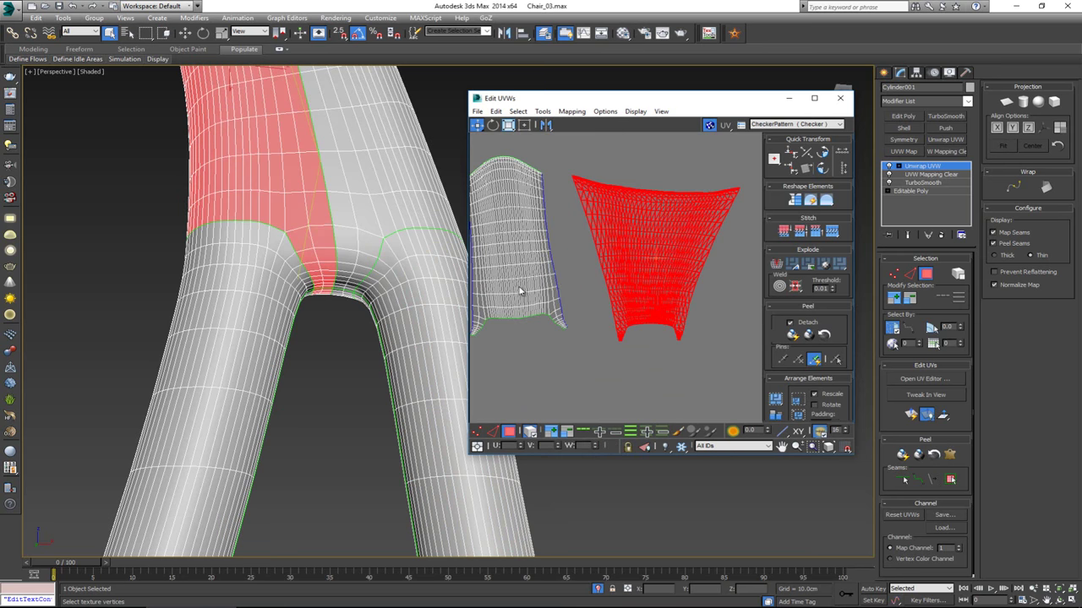
pyautogui.moveTo(640, 280); pyautogui.dragTo(610, 314, button='middle')
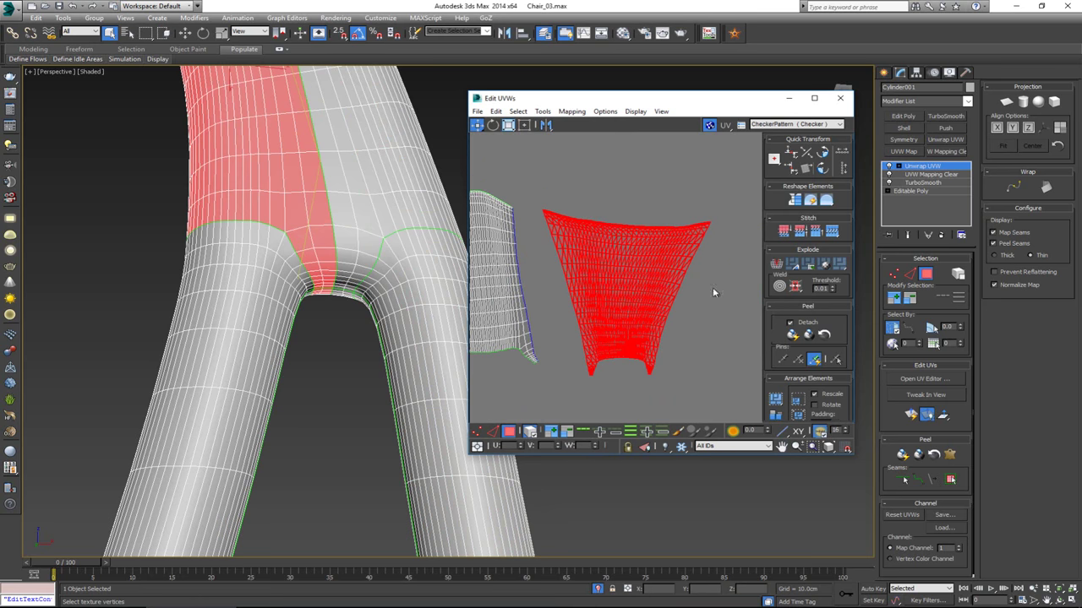
pyautogui.click(903, 456)
# Quick Peel the other upper-part shell, move it away from its neighbour, and clear the selection
pyautogui.click(488, 270)
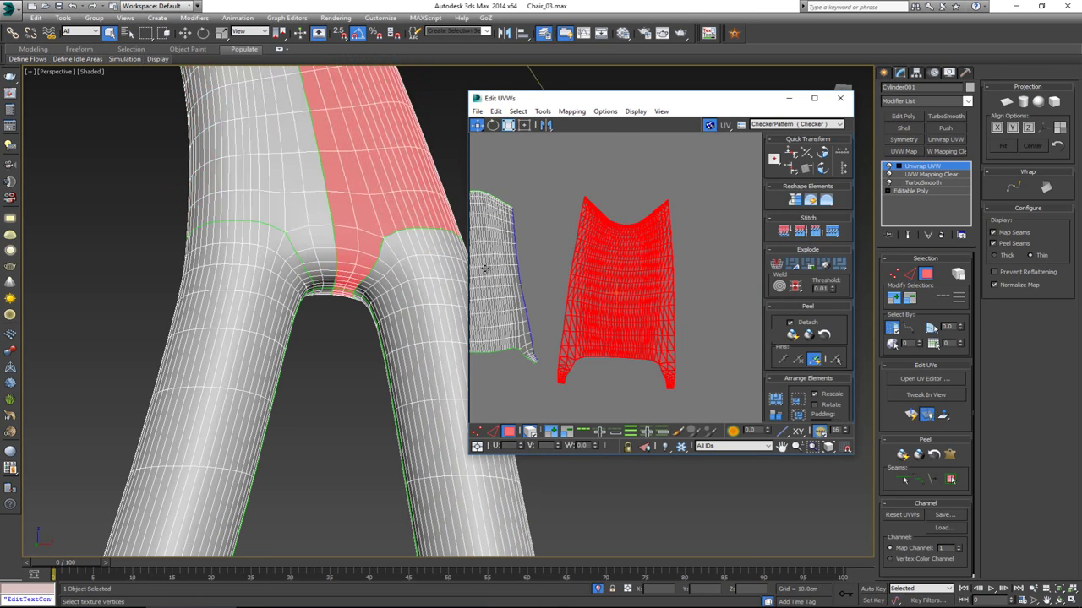
pyautogui.moveTo(488, 270); pyautogui.dragTo(590, 269, button='middle')
pyautogui.click(899, 453)
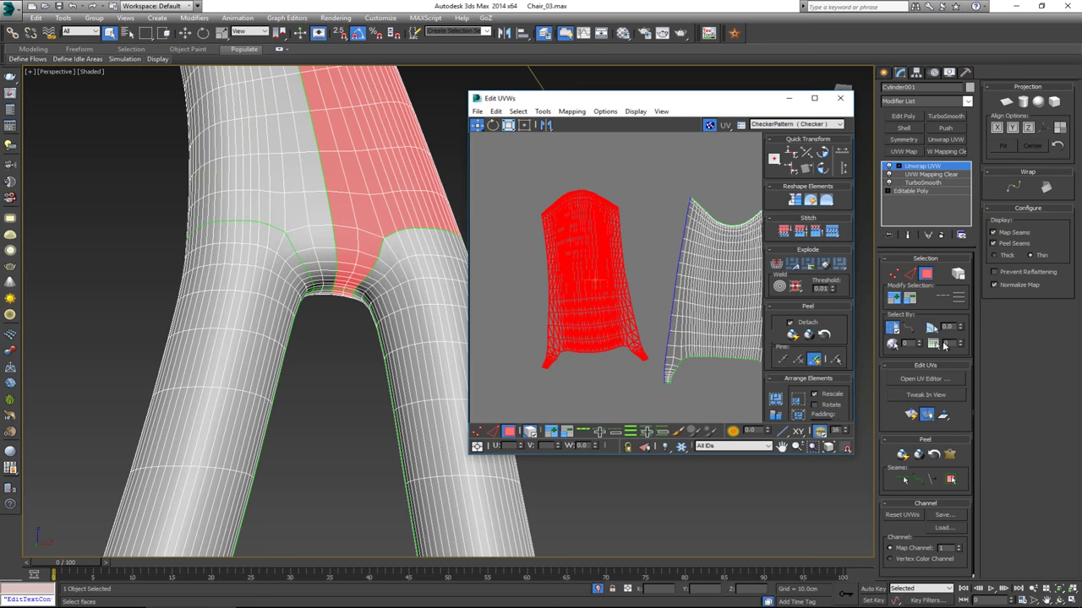
pyautogui.scroll(-3, 524, 262)
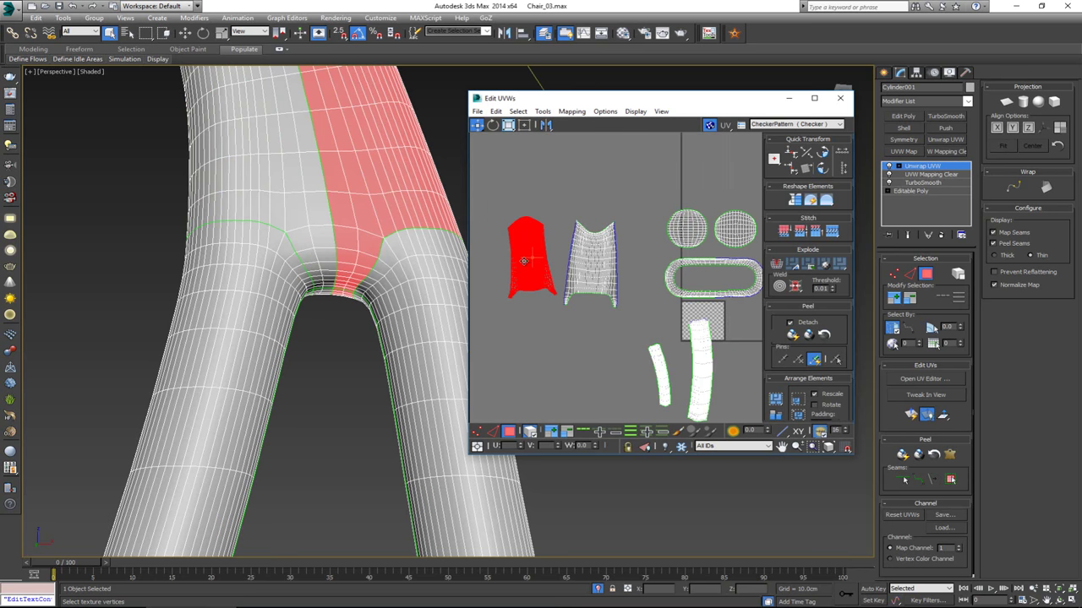
pyautogui.moveTo(530, 272); pyautogui.dragTo(499, 272)
pyautogui.click(588, 355)
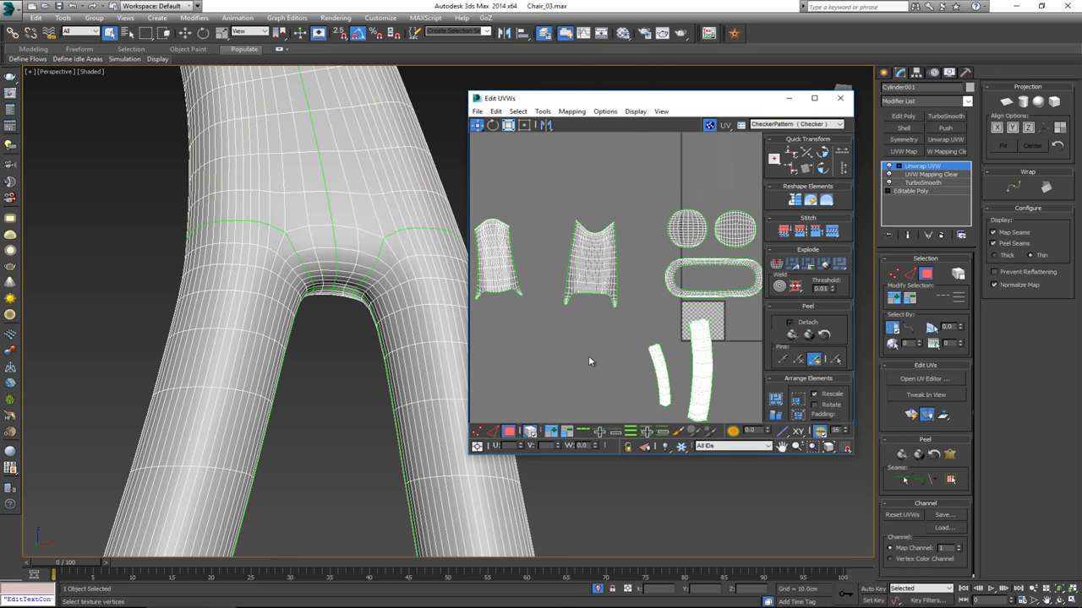
# Select all UV shells, pack them rescaled into the UV square, and clear the selection
pyautogui.scroll(-3, 617, 358)
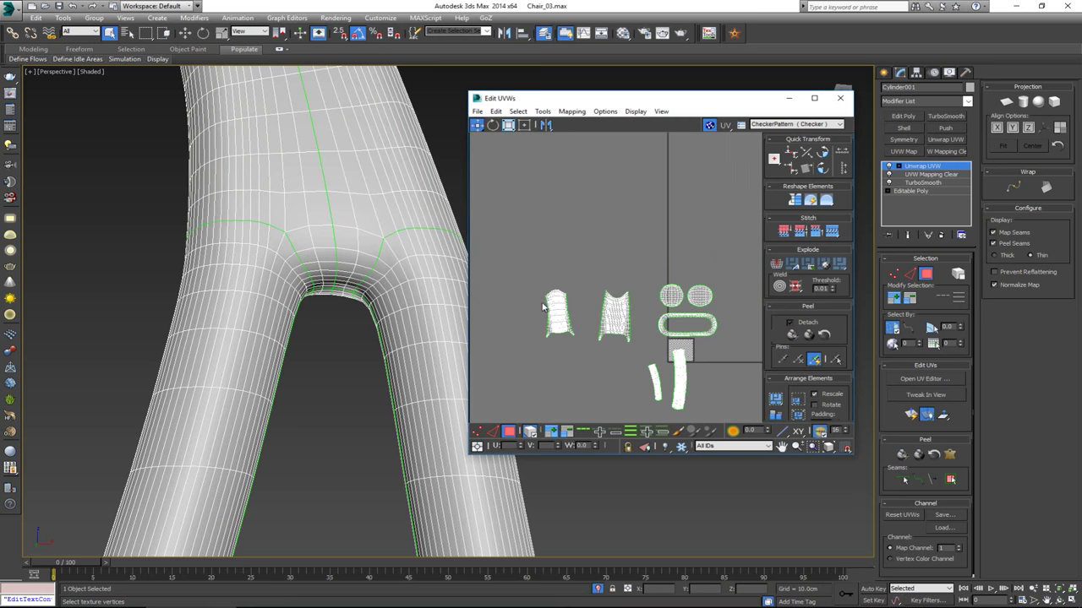
pyautogui.scroll(-2, 618, 289)
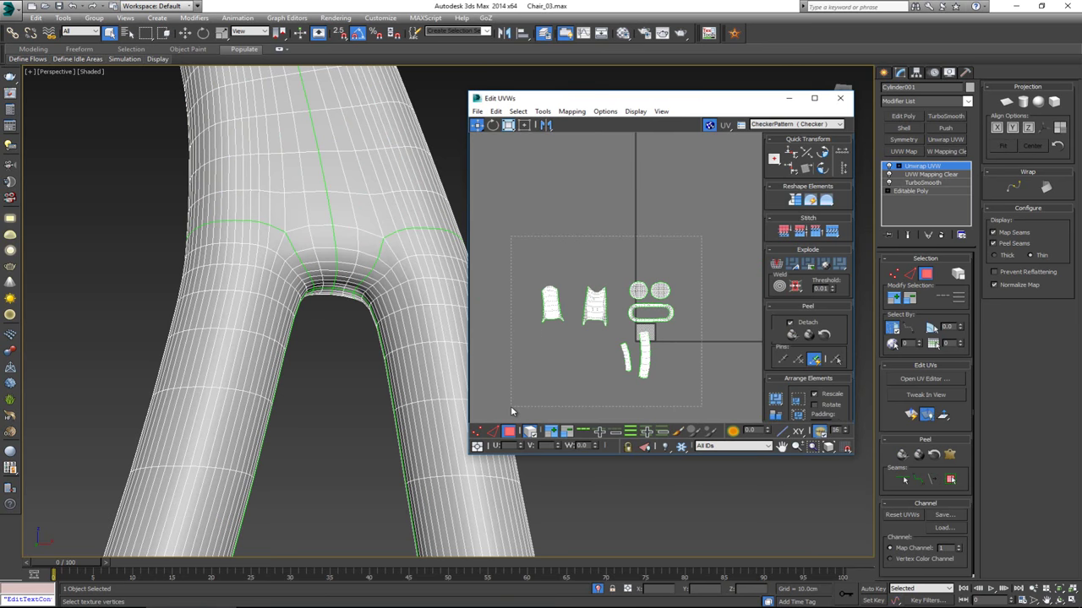
pyautogui.hotkey('ctrl', 'a')
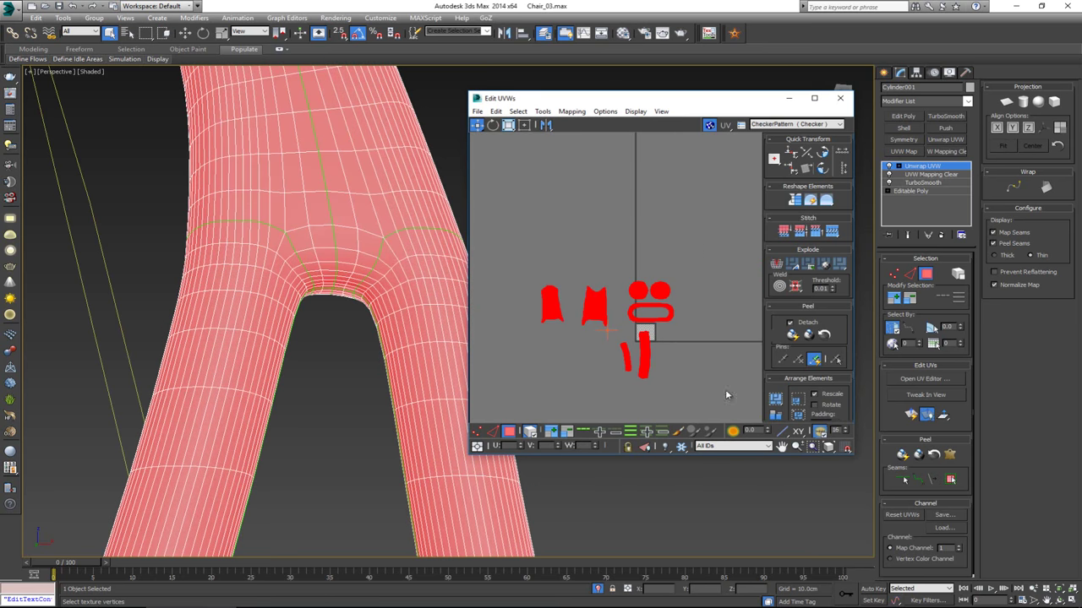
pyautogui.click(775, 416)
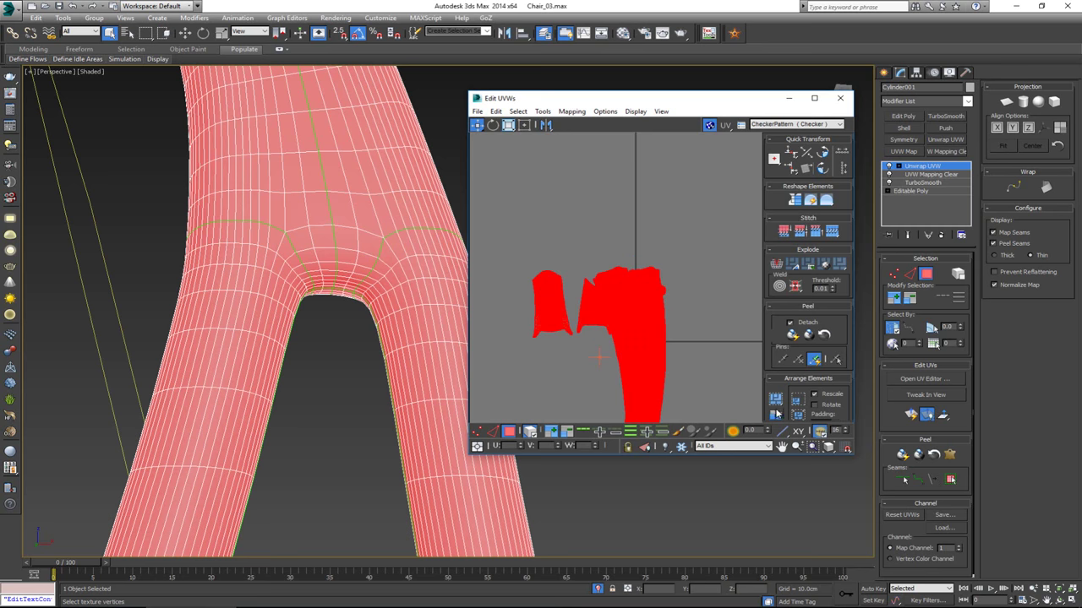
pyautogui.click(777, 400)
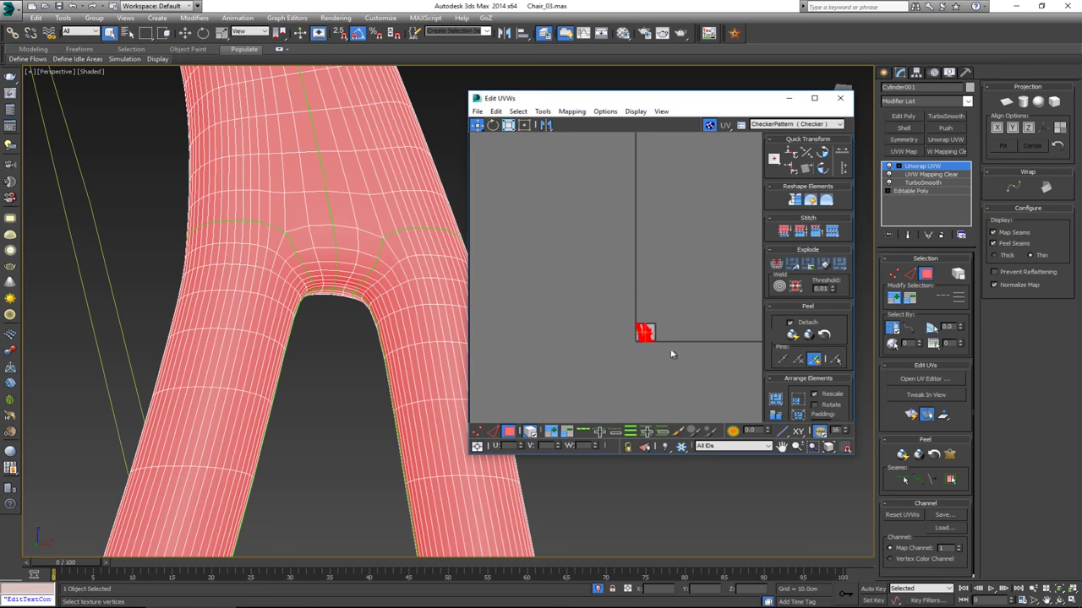
pyautogui.scroll(5, 669, 352)
pyautogui.scroll(3, 691, 325)
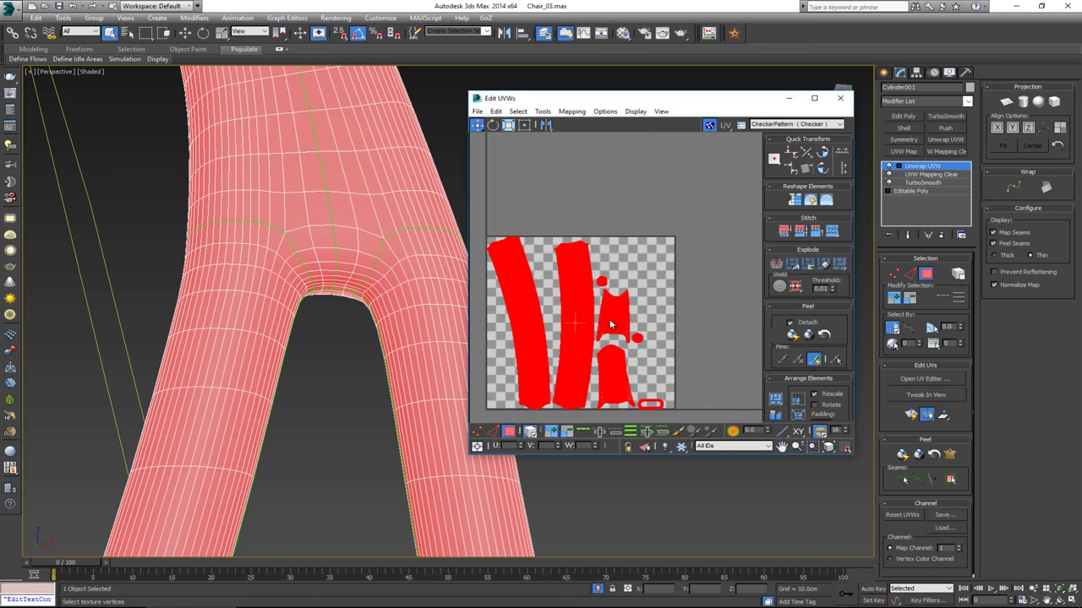
pyautogui.scroll(2, 651, 327)
pyautogui.click(690, 336)
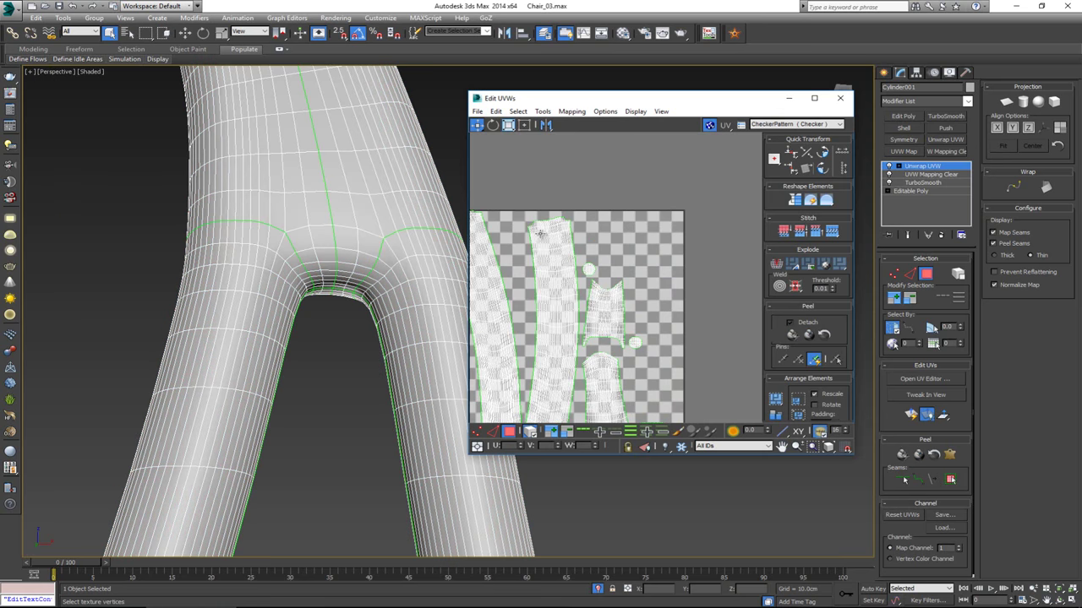
pyautogui.moveTo(545, 232); pyautogui.dragTo(573, 240, button='middle')
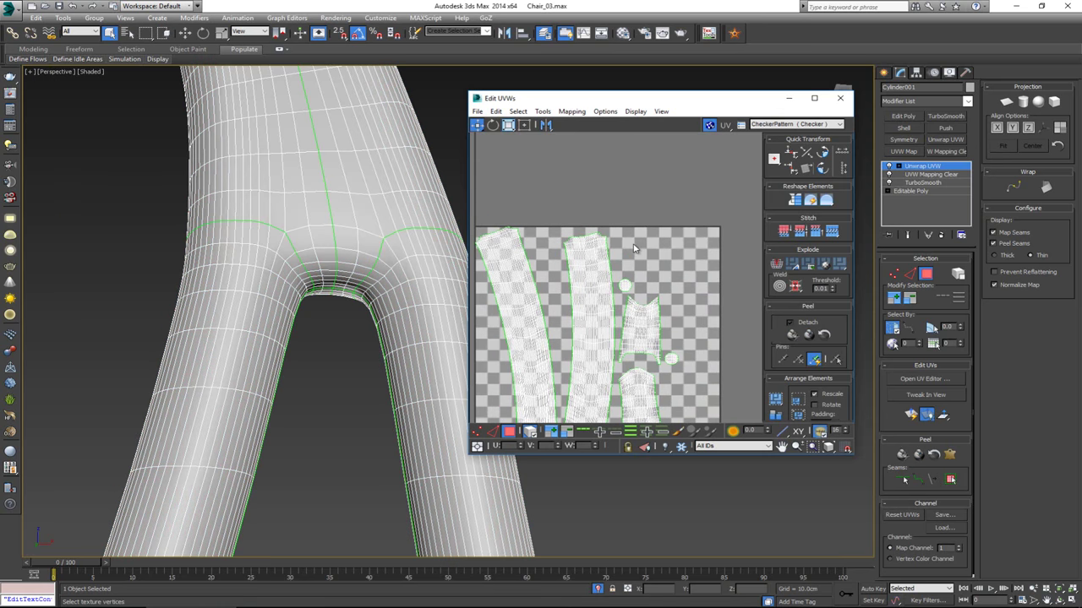
# Open the v.4.10 UV script toolbox and place it beside the UV editor
pyautogui.click(708, 32)
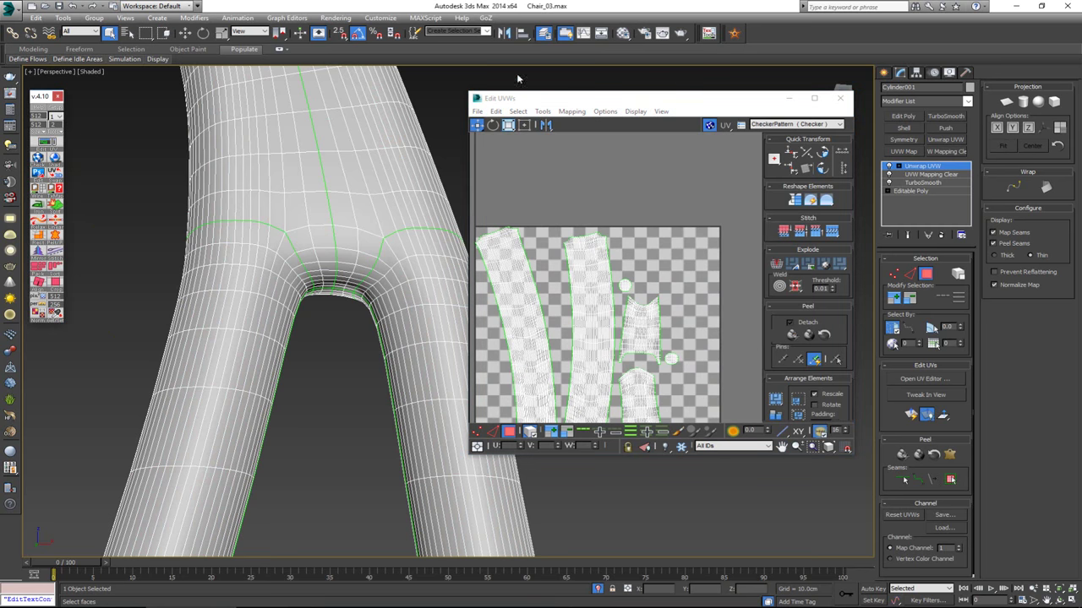
pyautogui.moveTo(38, 98); pyautogui.dragTo(433, 99)
pyautogui.click(554, 269)
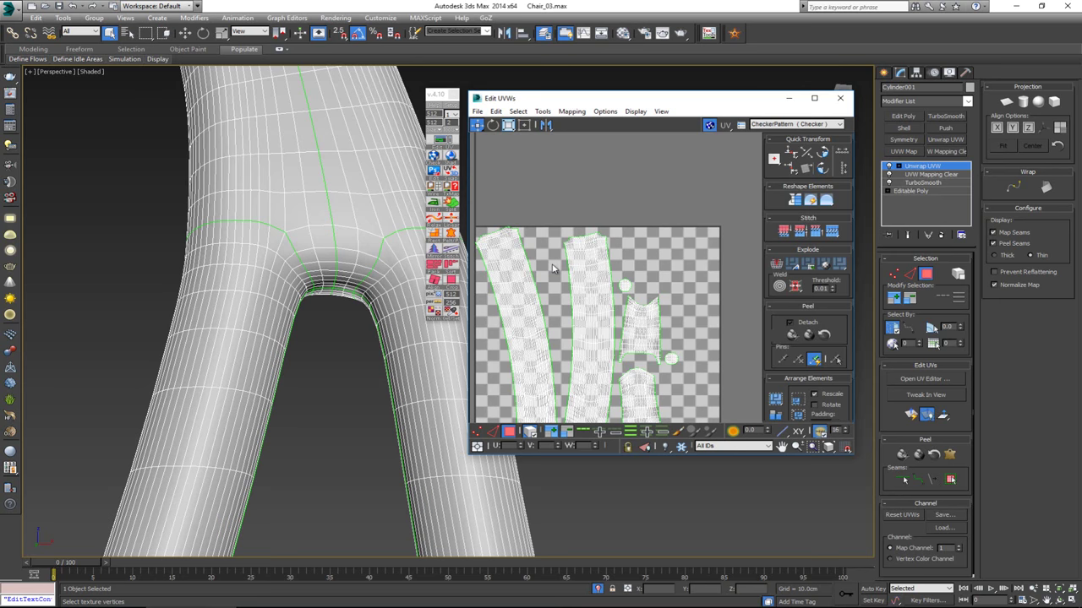
# Try to relax the first lower leg's whole UV shell with the v.4.10 toolbox, using edge and element selection
pyautogui.moveTo(295, 246); pyautogui.dragTo(327, 286, button='middle')
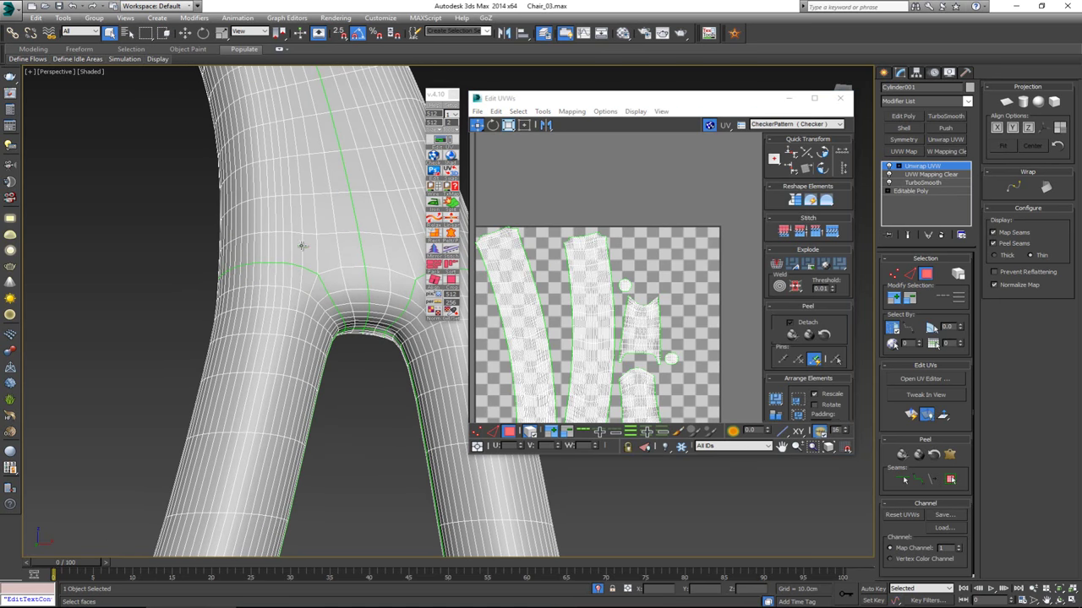
pyautogui.click(531, 223)
pyautogui.press('2')
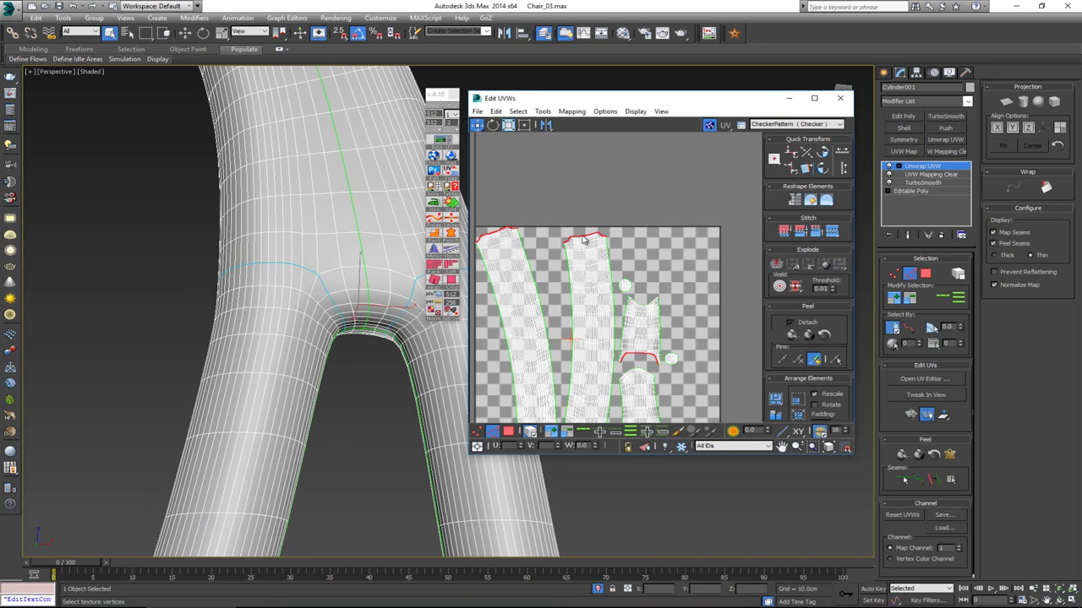
pyautogui.moveTo(579, 222); pyautogui.dragTo(602, 236)
pyautogui.click(601, 239)
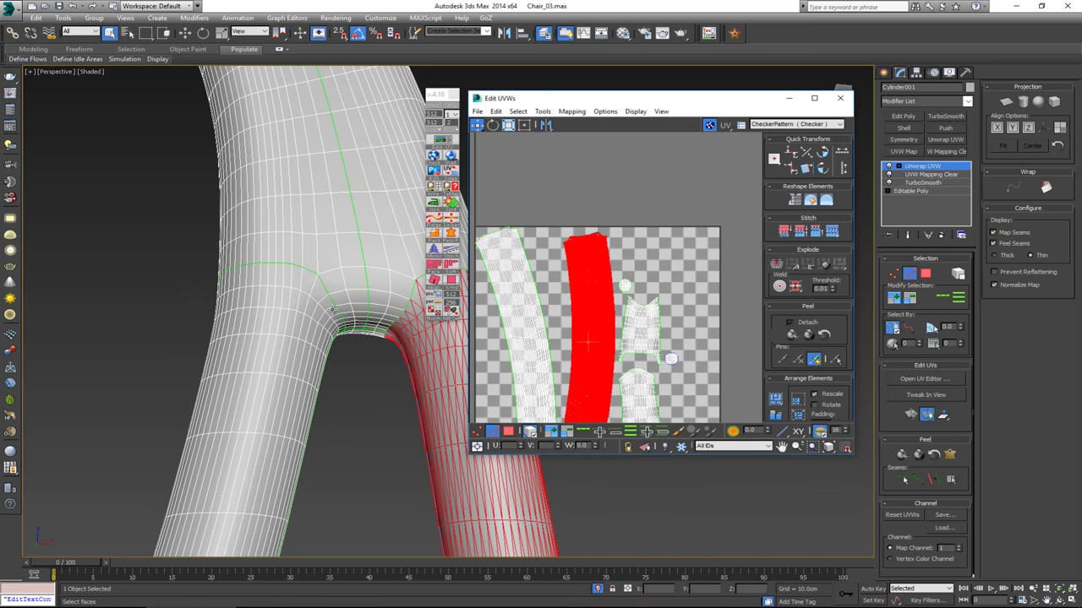
pyautogui.moveTo(503, 229); pyautogui.dragTo(502, 230)
pyautogui.moveTo(502, 230); pyautogui.dragTo(621, 231, button='middle')
pyautogui.scroll(7, 527, 239)
pyautogui.scroll(-6, 545, 230)
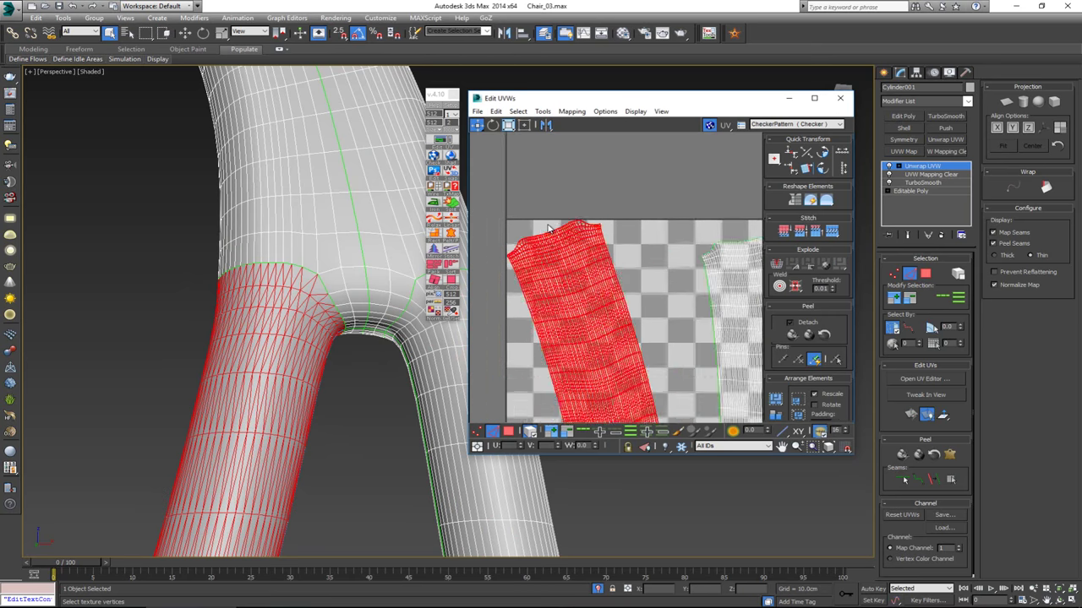
pyautogui.scroll(2, 539, 233)
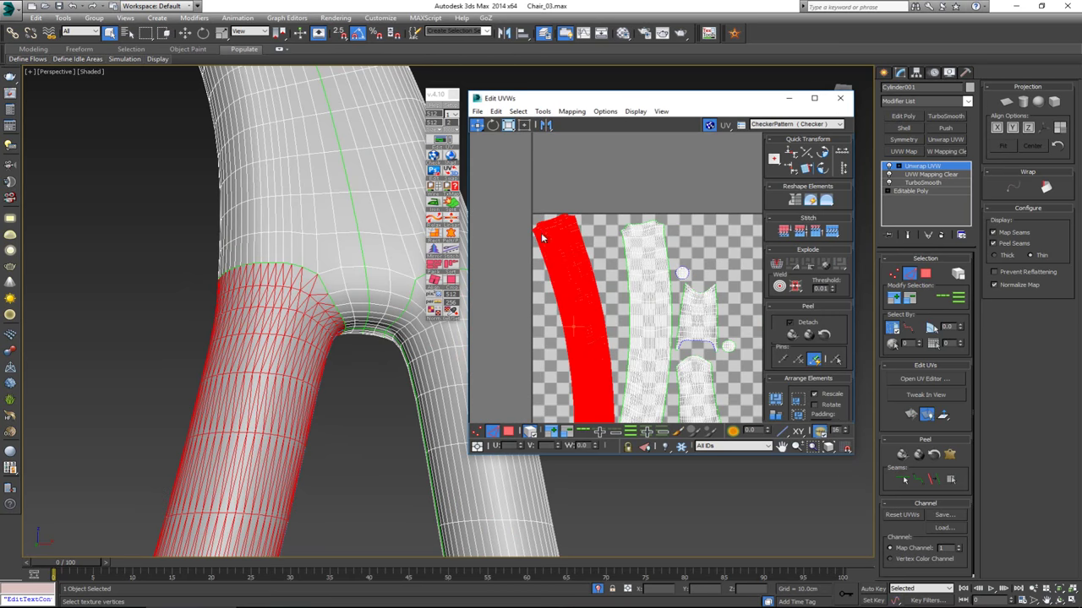
pyautogui.click(438, 222)
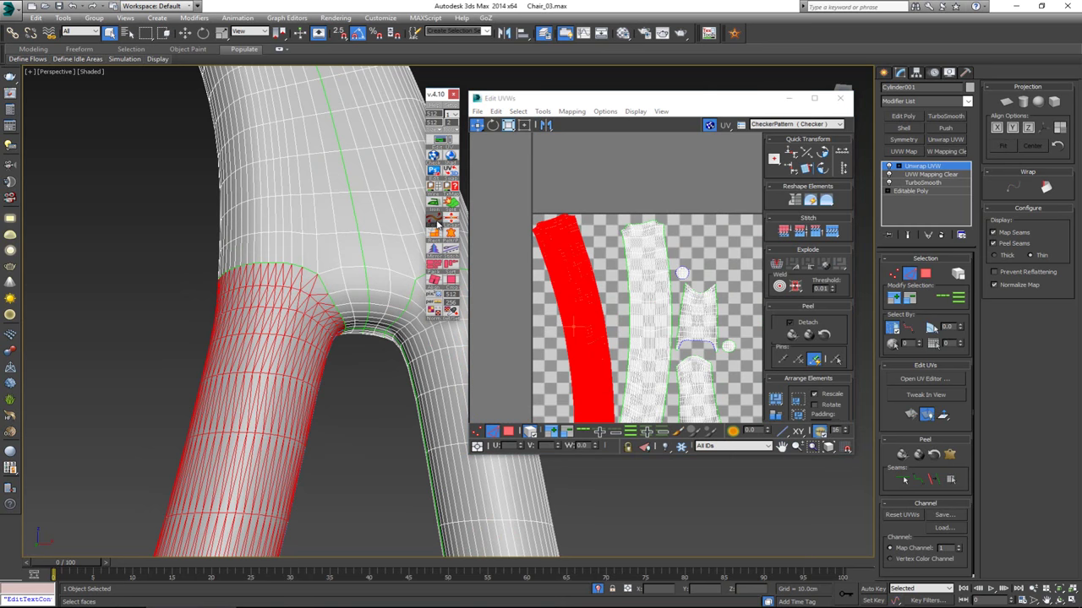
pyautogui.click(457, 233)
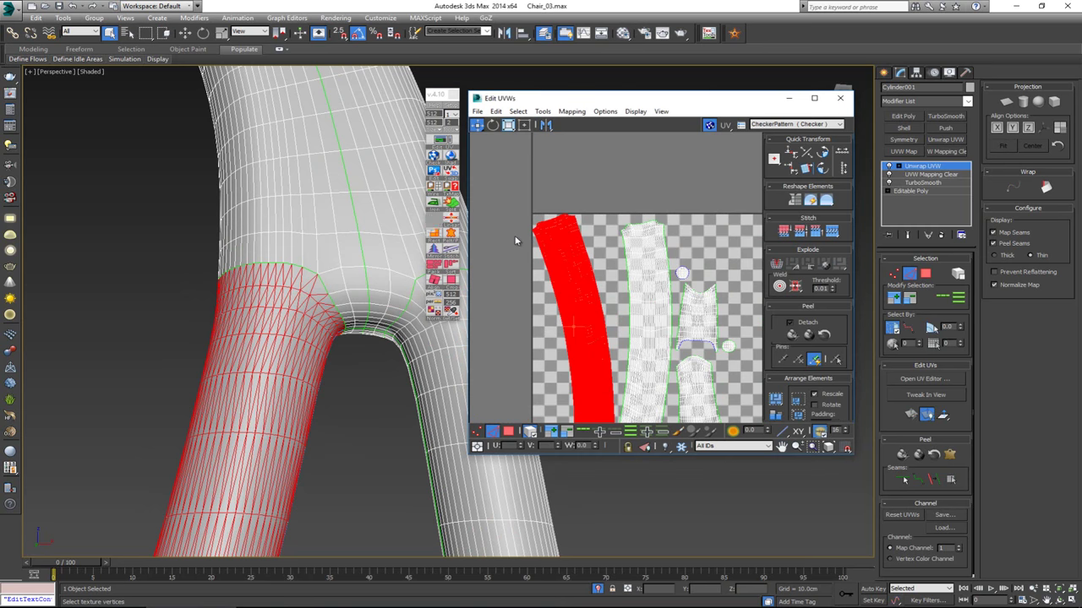
pyautogui.moveTo(603, 377); pyautogui.dragTo(608, 292, button='middle')
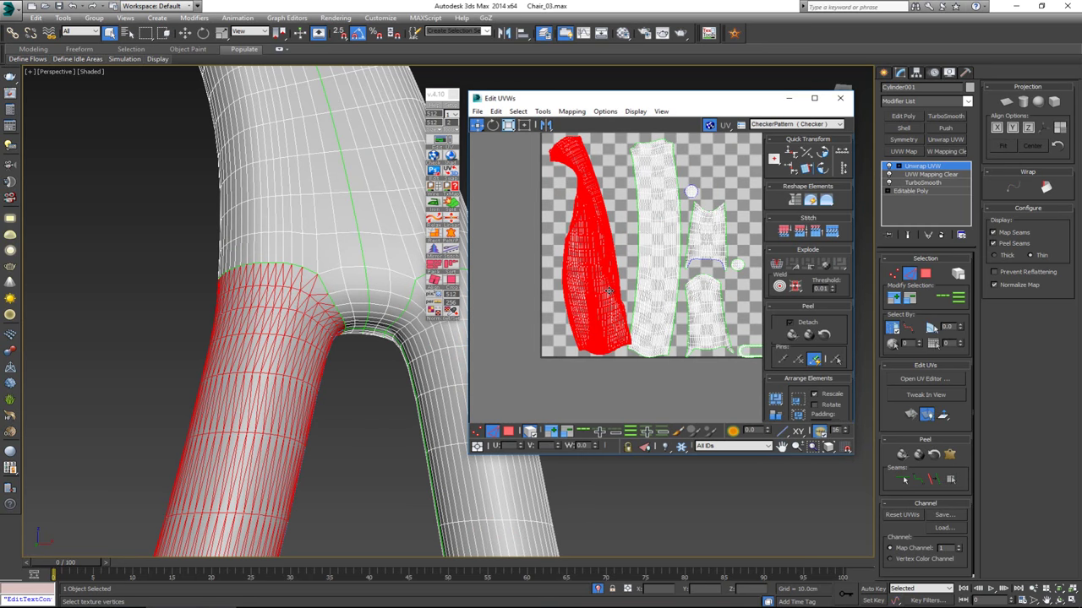
# Undo the relaxation of the lower leg's UV shell
pyautogui.hotkey('ctrl', 'z')
pyautogui.hotkey('ctrl', 'z')
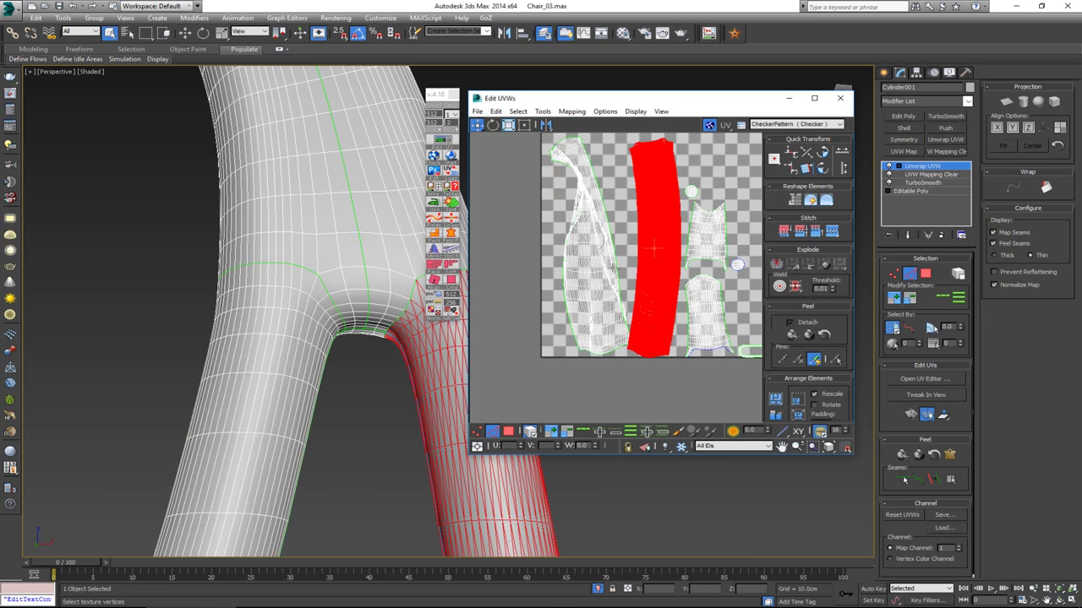
pyautogui.moveTo(615, 254); pyautogui.dragTo(622, 313, button='middle')
pyautogui.click(586, 218)
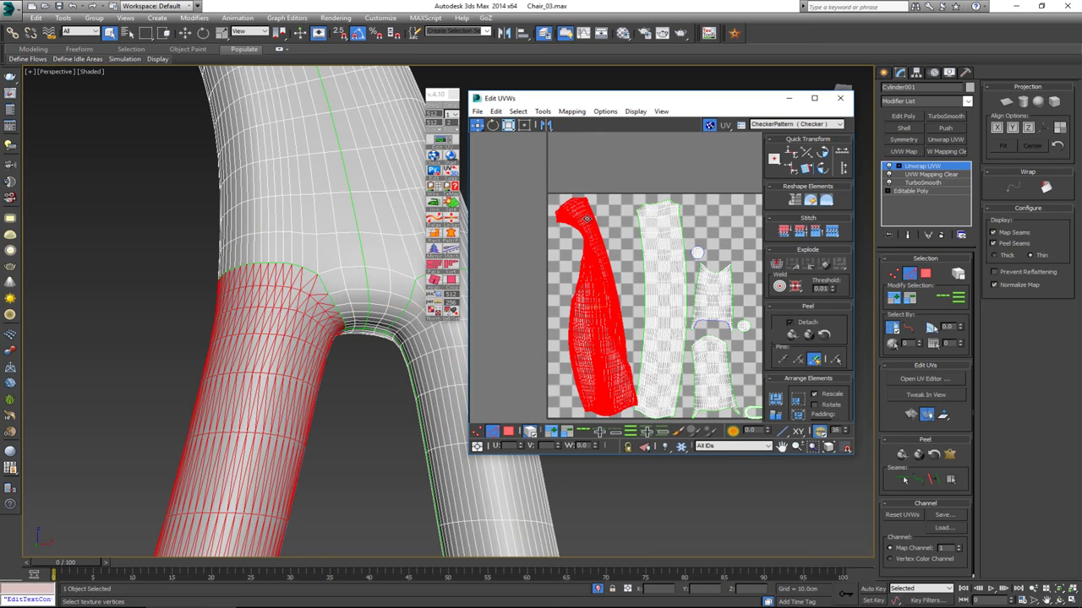
pyautogui.hotkey('ctrl', 'z')
pyautogui.hotkey('ctrl', 'z')
pyautogui.scroll(-10, 600, 236)
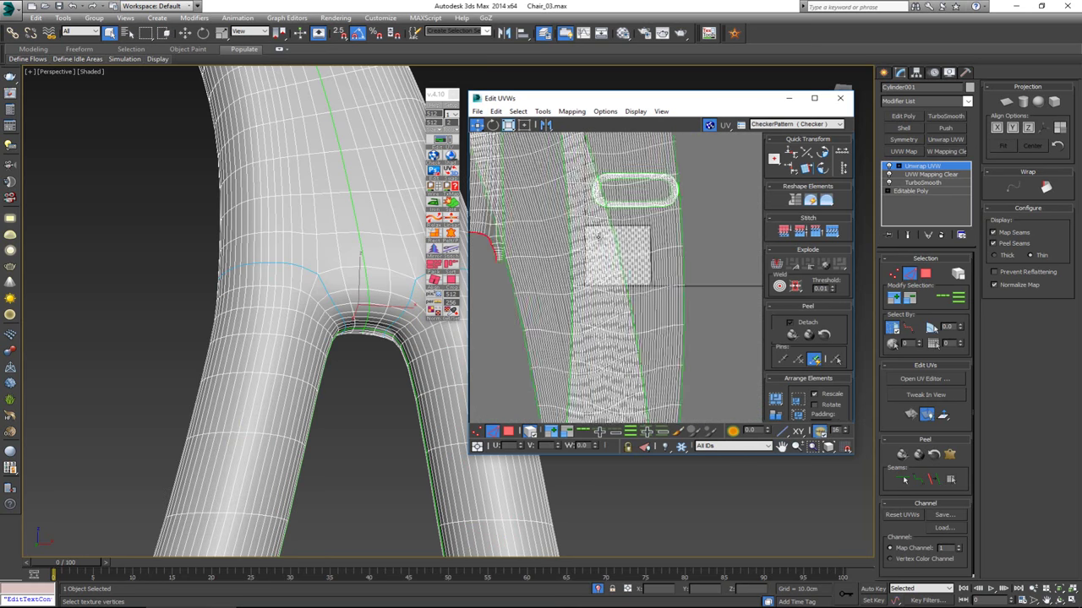
# Select all UV shells in polygon mode and pack them rescaled into the UV square again
pyautogui.click(656, 248)
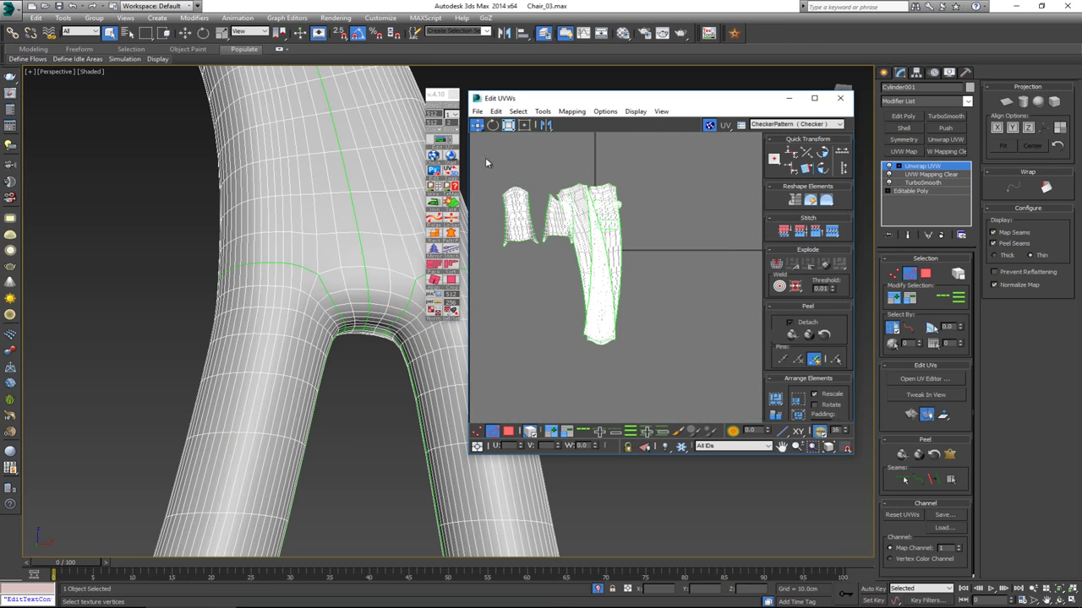
pyautogui.press('3')
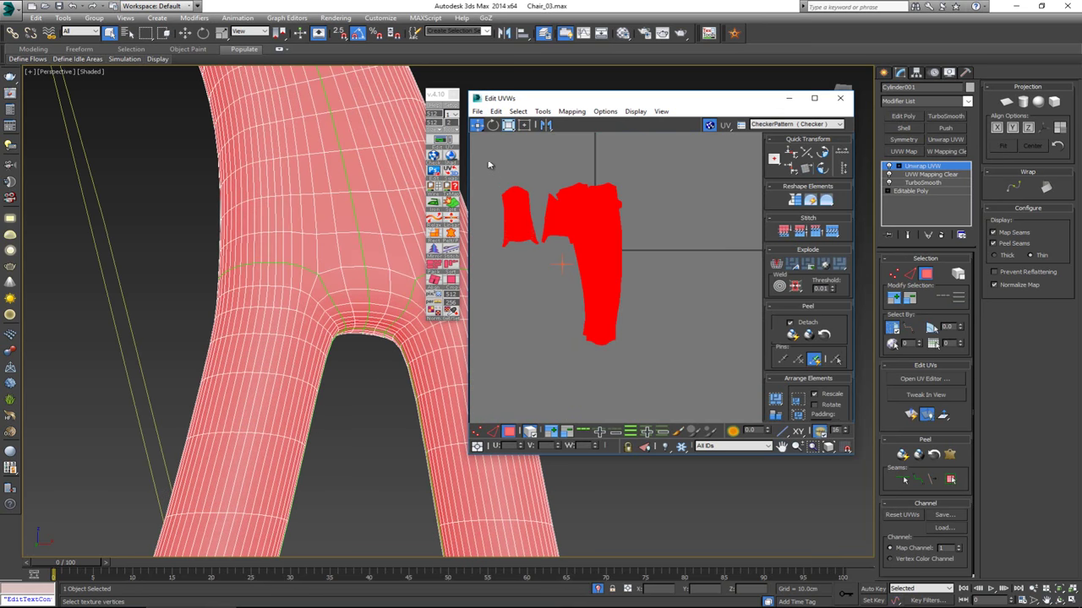
pyautogui.moveTo(488, 160); pyautogui.dragTo(699, 394)
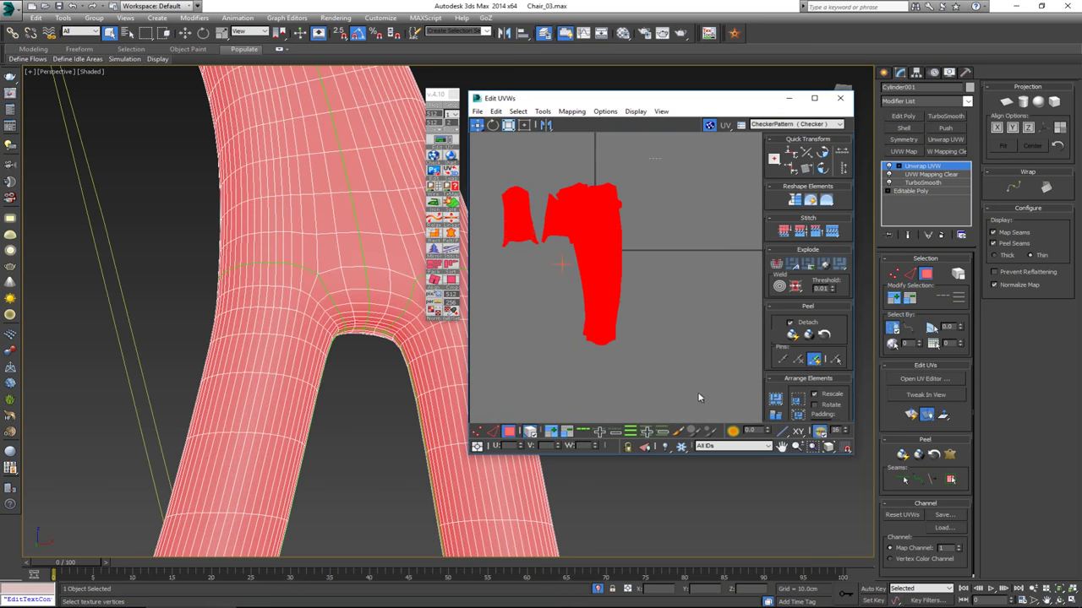
pyautogui.click(772, 409)
pyautogui.scroll(13, 599, 237)
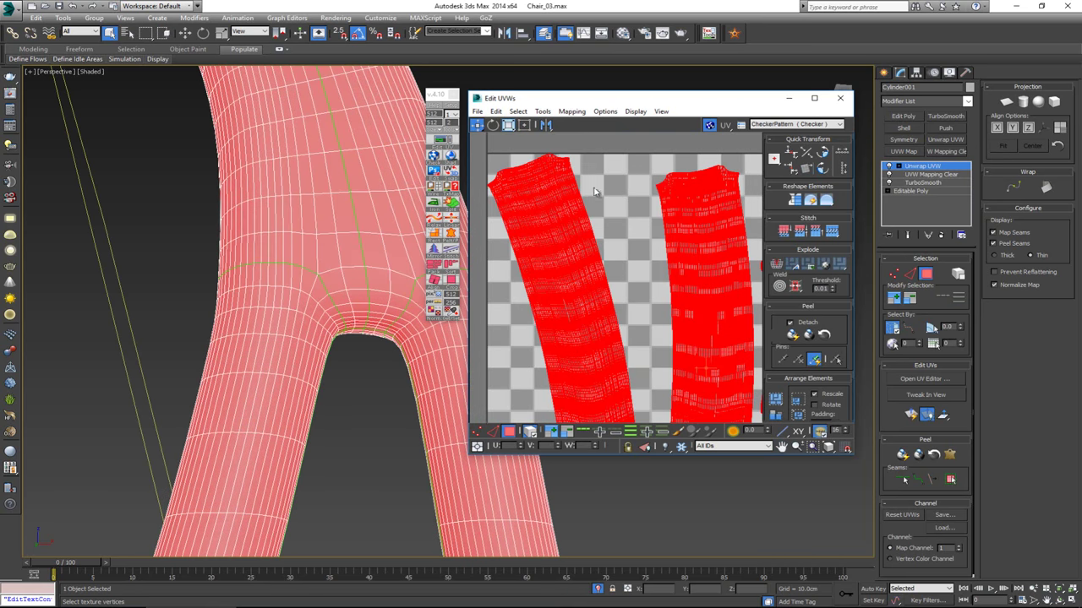
# Clear the polygon selection and switch to UV edge selection with element selection turned off
pyautogui.click(591, 162)
pyautogui.scroll(3, 516, 158)
pyautogui.press('2')
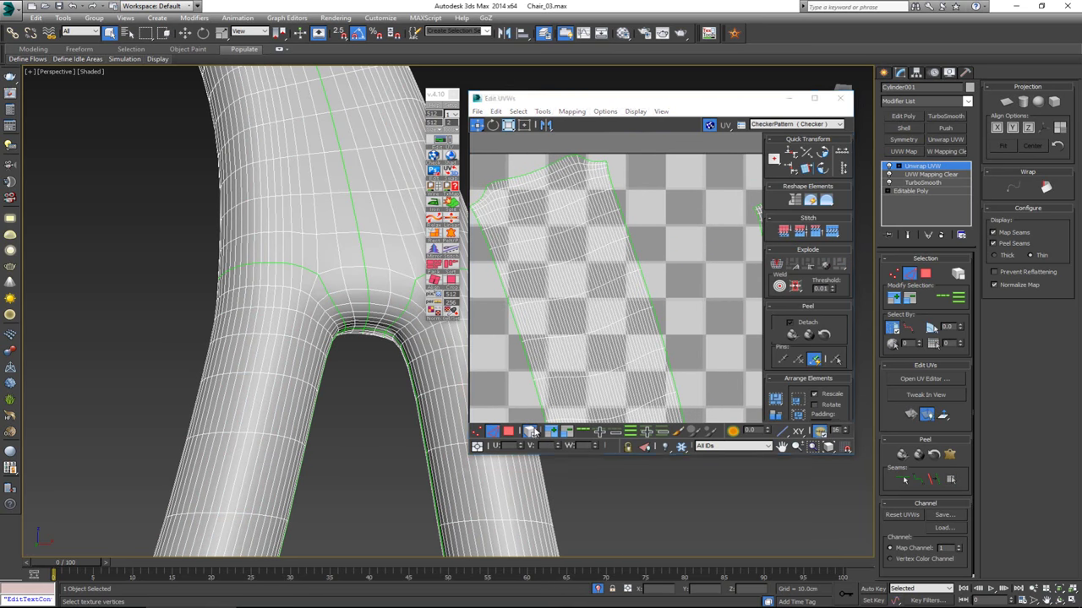
pyautogui.scroll(3, 570, 252)
pyautogui.moveTo(537, 199); pyautogui.dragTo(681, 269, button='middle')
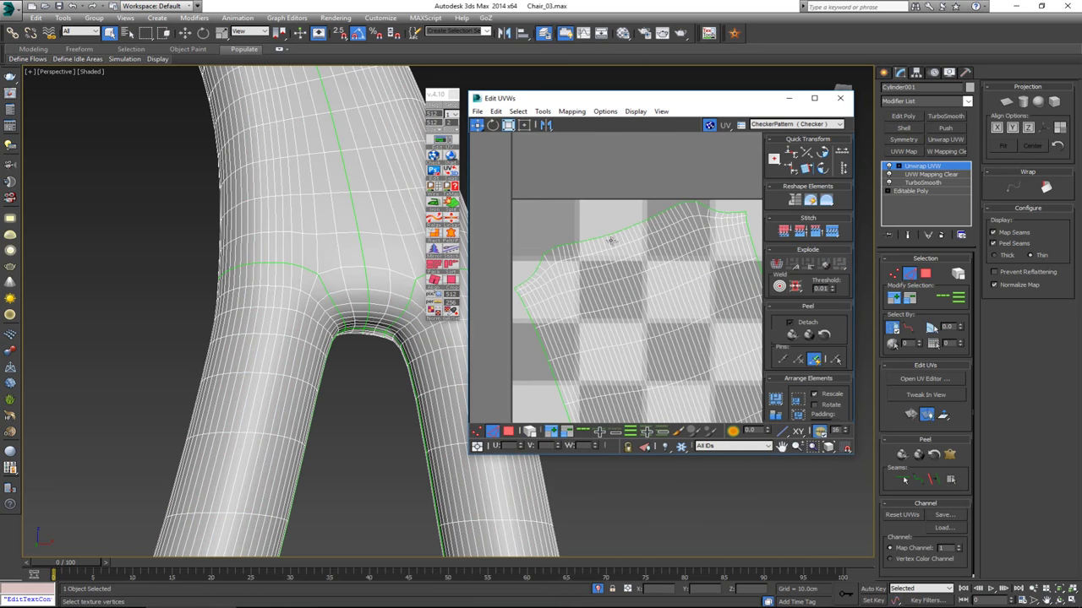
# Select the top border edges of the first lower leg's shell and join the matching upper-part shell to them with Stitch: Custom
pyautogui.doubleClick(606, 234)
pyautogui.scroll(3, 575, 244)
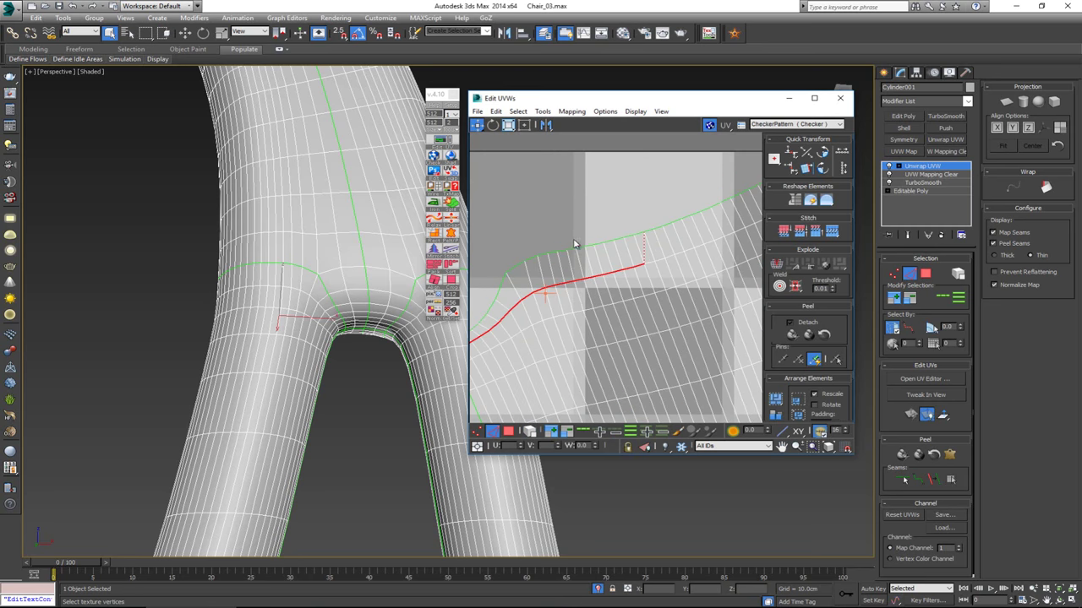
pyautogui.scroll(-5, 570, 249)
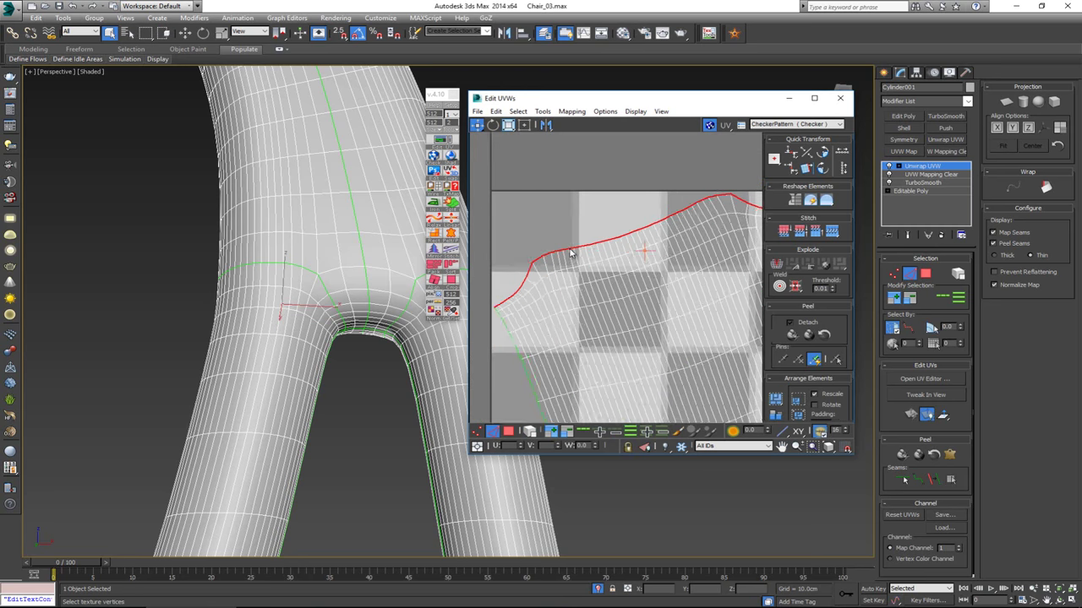
pyautogui.scroll(-5, 656, 236)
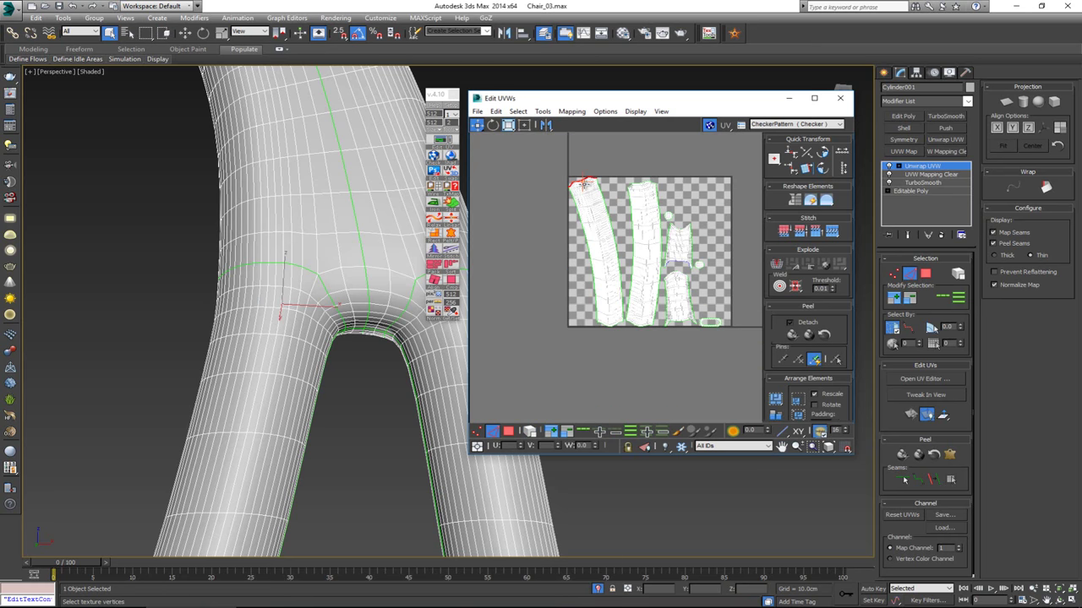
pyautogui.scroll(4, 695, 276)
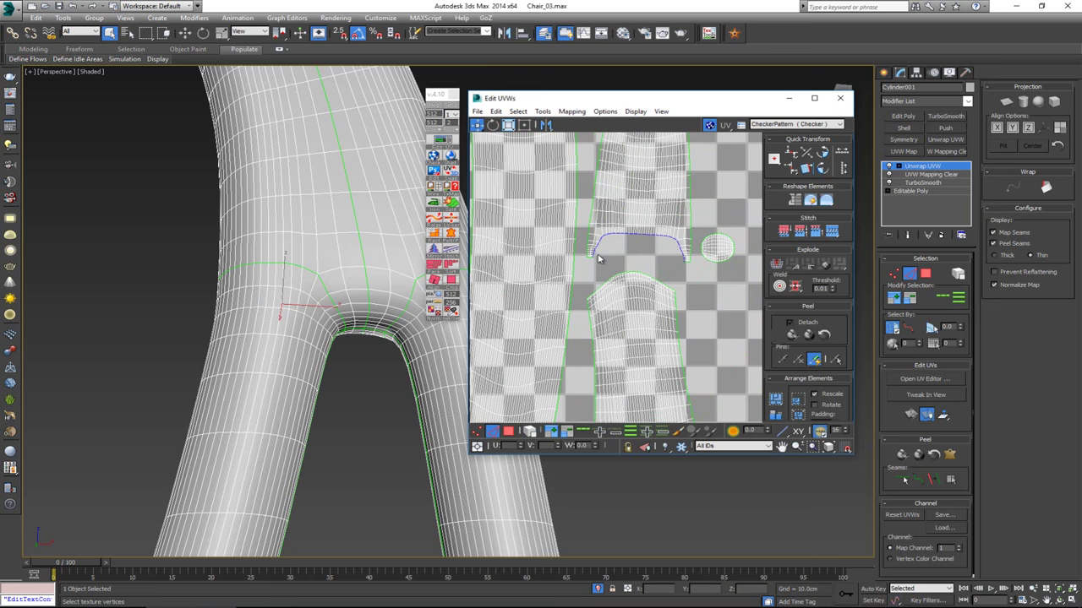
pyautogui.scroll(1, 598, 259)
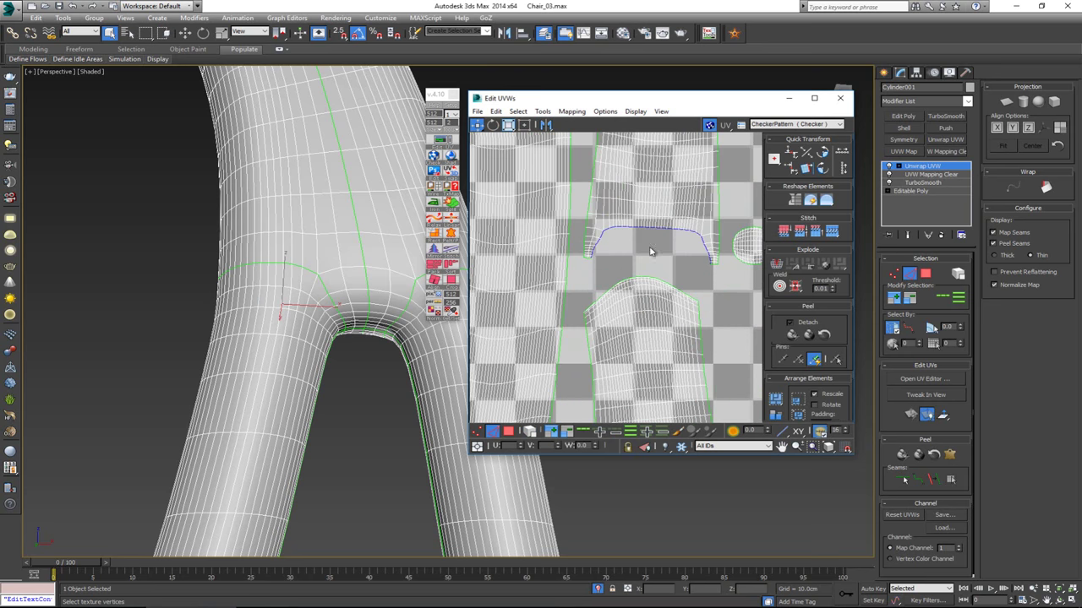
pyautogui.scroll(-5, 685, 323)
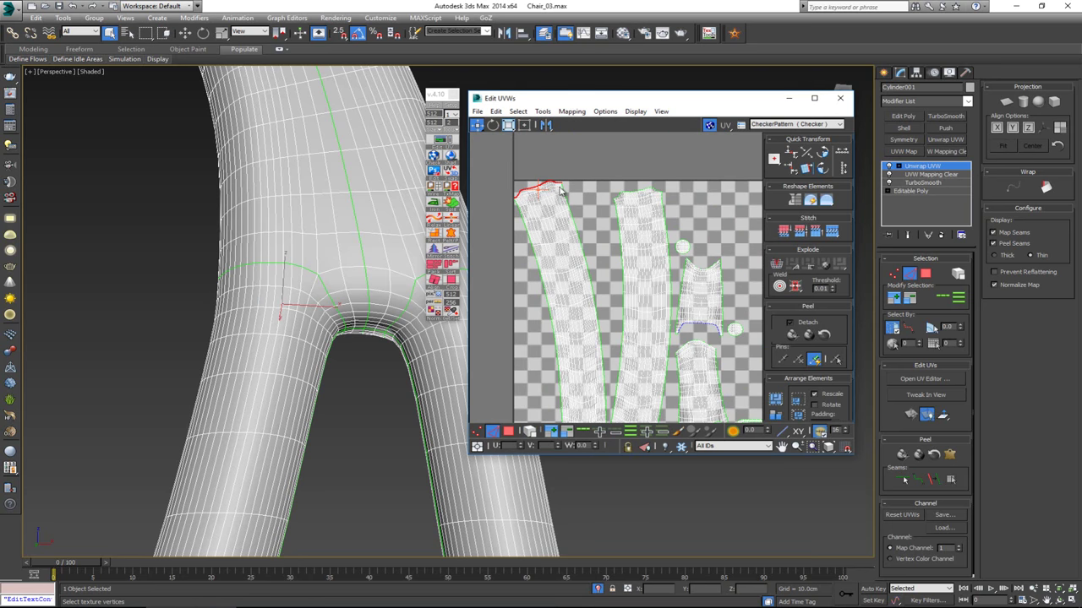
pyautogui.scroll(6, 554, 193)
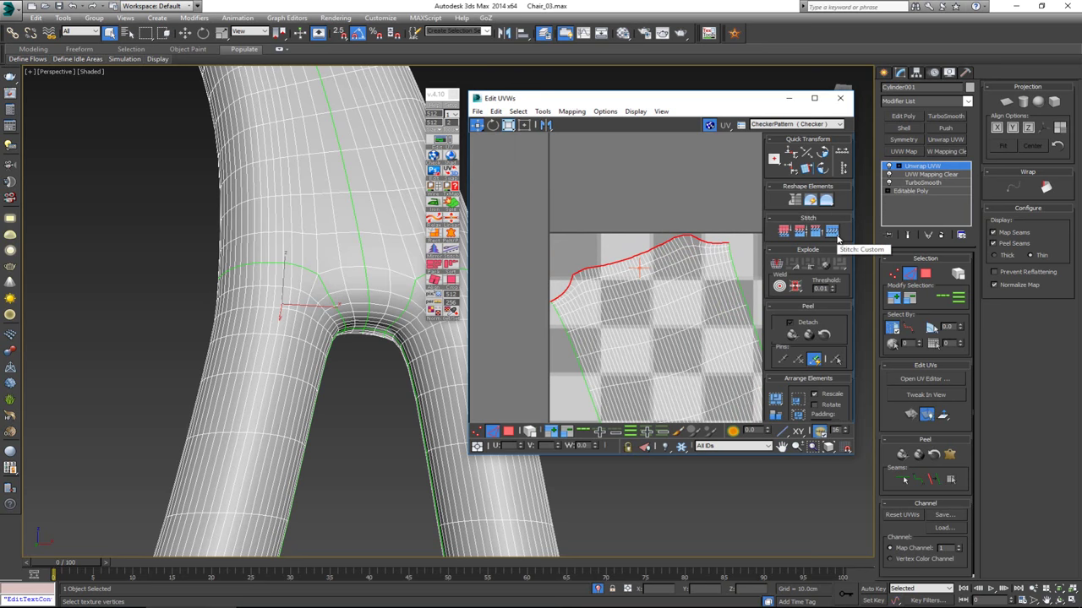
pyautogui.click(836, 238)
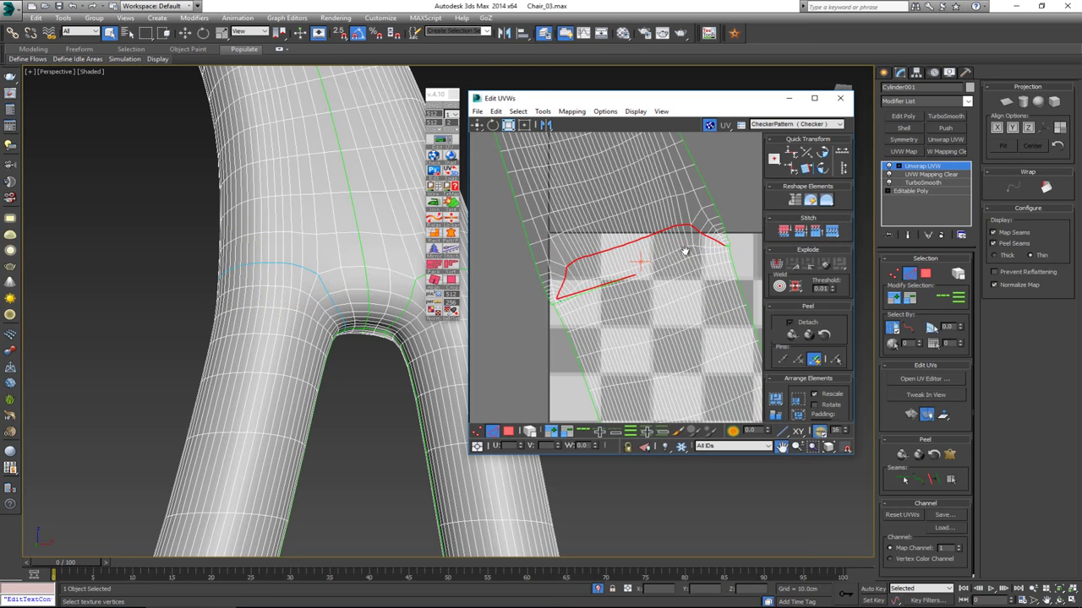
pyautogui.scroll(-5, 685, 251)
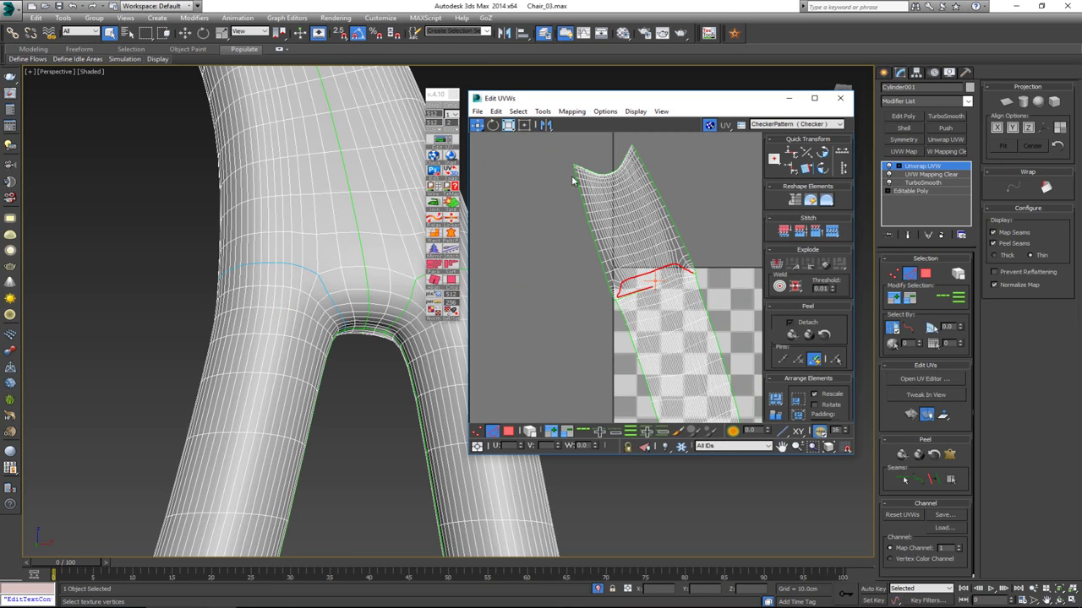
# Select the UV vertex rows around the stitched seam, relax them with the v.4.10 toolbox, and clear the selection
pyautogui.press('1')
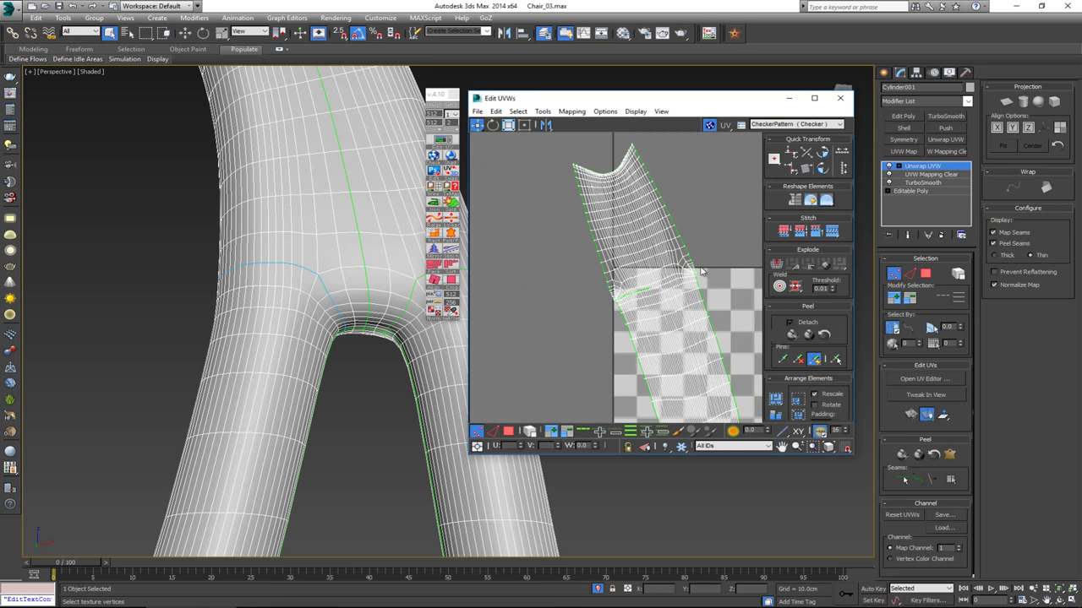
pyautogui.scroll(3, 679, 277)
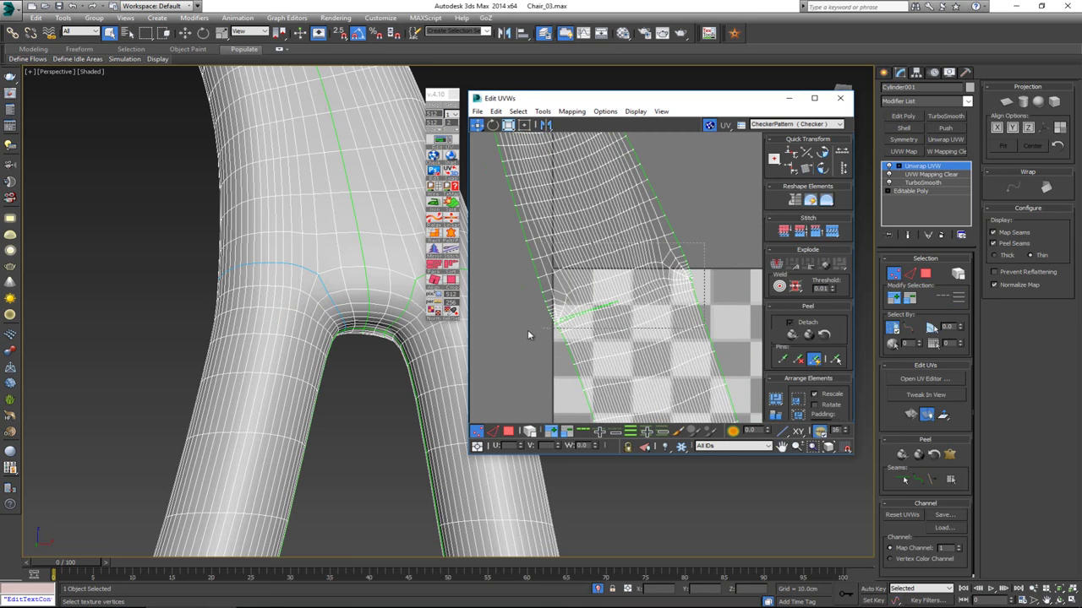
pyautogui.moveTo(538, 351); pyautogui.dragTo(541, 351)
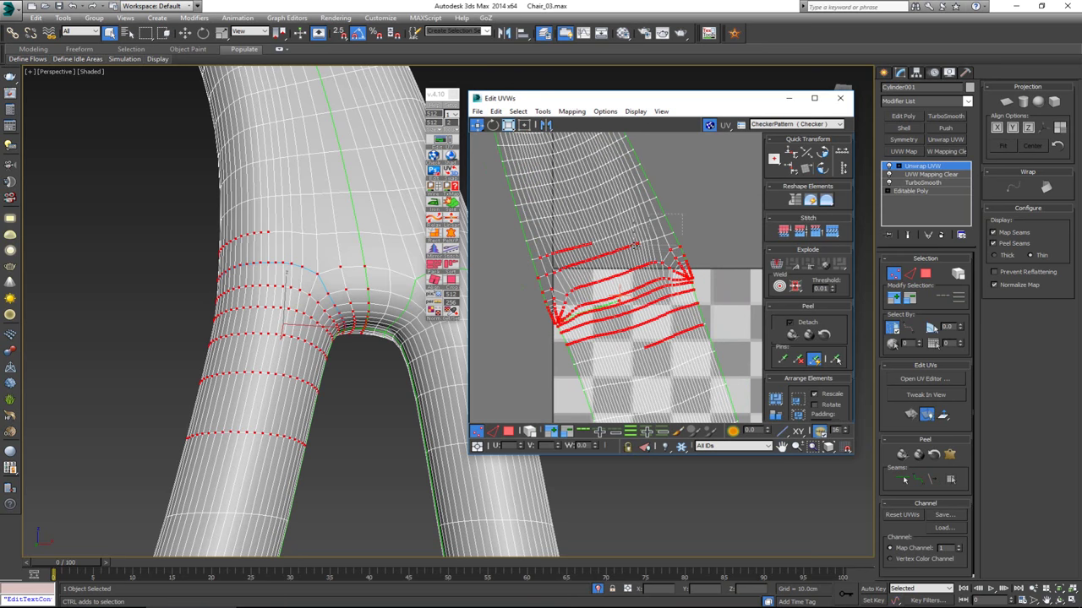
pyautogui.keyDown('ctrl'); pyautogui.moveTo(636, 245); pyautogui.dragTo(634, 247); pyautogui.keyUp('ctrl')
pyautogui.keyDown('ctrl'); pyautogui.click(596, 241); pyautogui.keyUp('ctrl')
pyautogui.keyDown('ctrl'); pyautogui.click(620, 242); pyautogui.keyUp('ctrl')
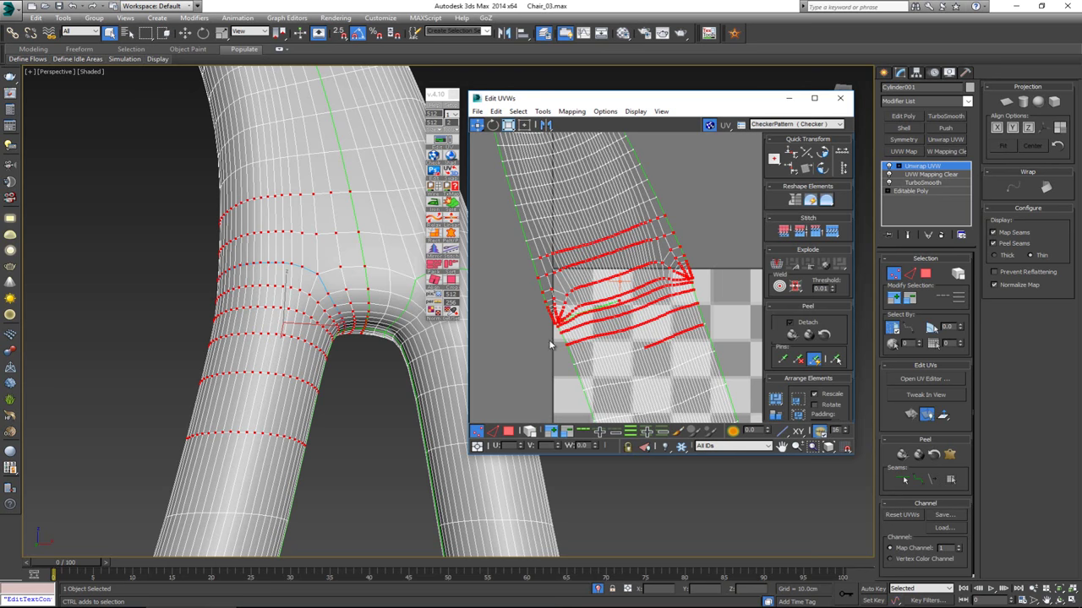
pyautogui.keyDown('ctrl'); pyautogui.click(640, 348); pyautogui.keyUp('ctrl')
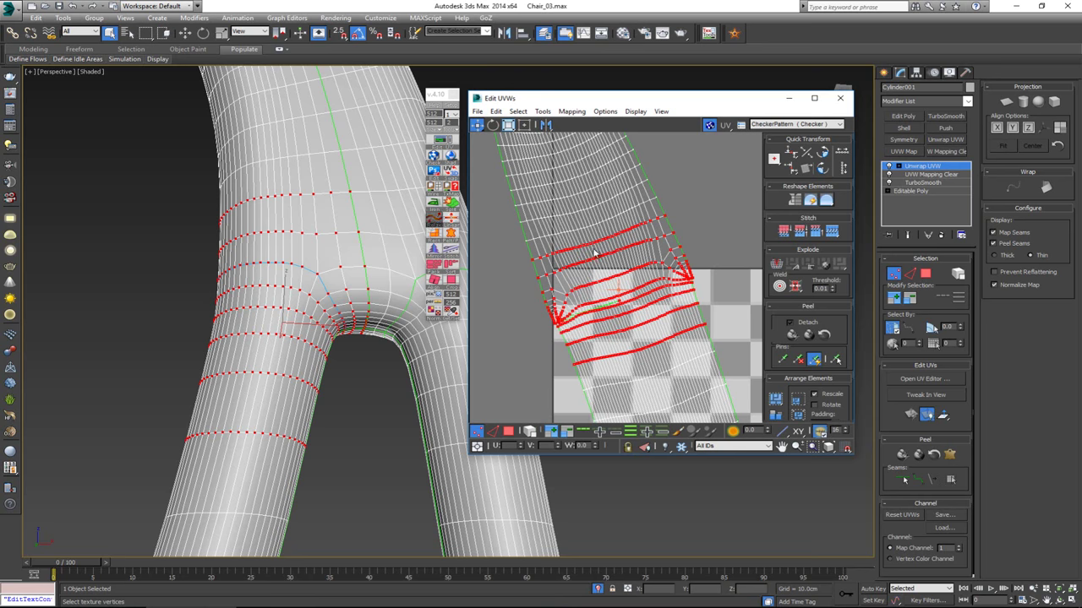
pyautogui.click(438, 221)
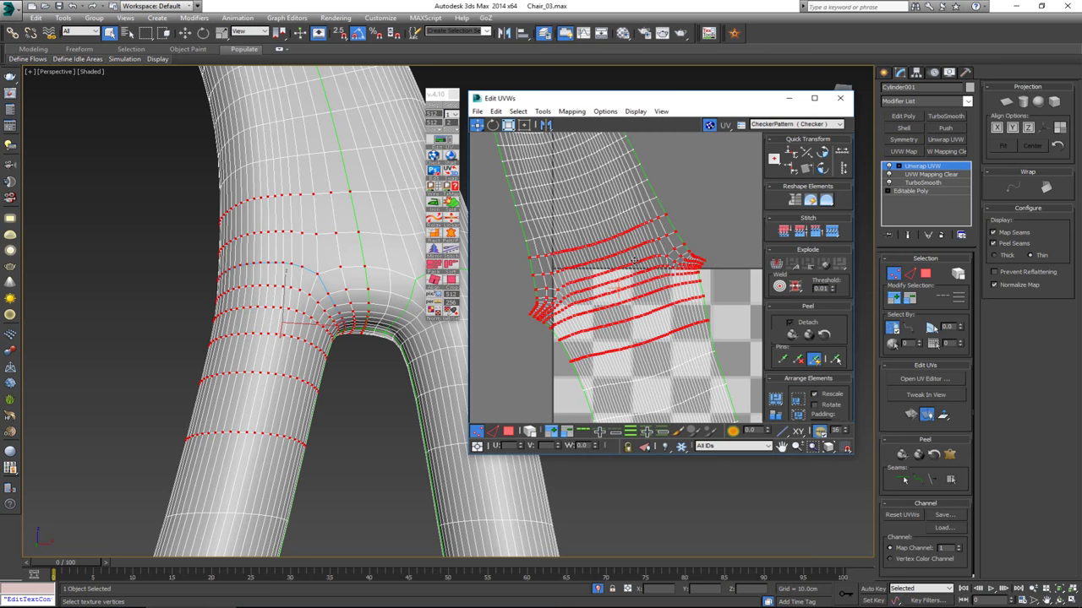
pyautogui.click(690, 225)
pyautogui.moveTo(644, 261); pyautogui.dragTo(585, 196, button='middle')
pyautogui.scroll(-5, 599, 221)
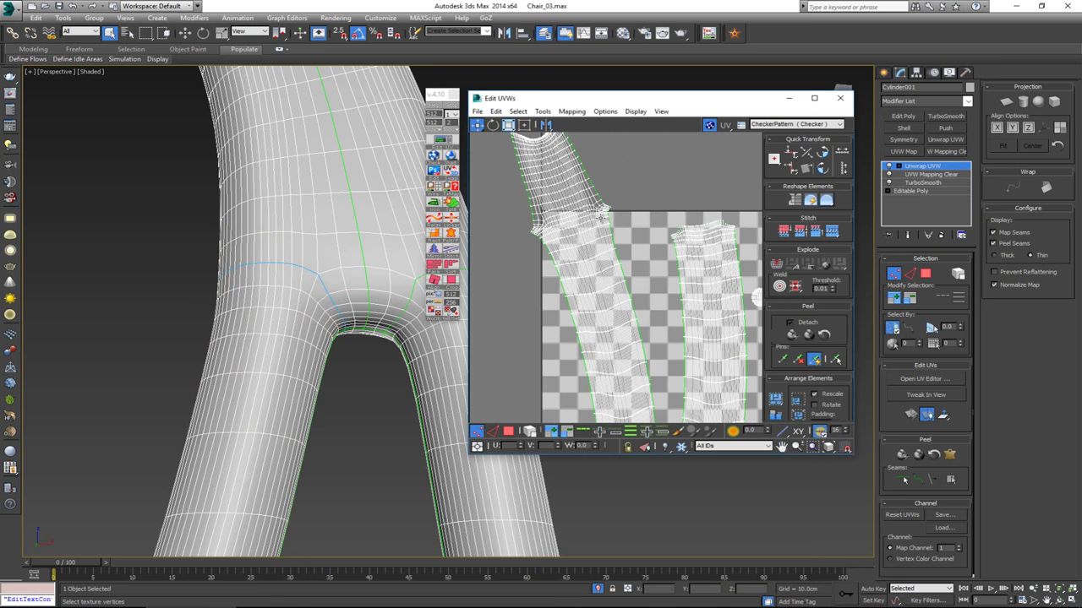
# Select the top border edges of the other lower leg's UV shell
pyautogui.scroll(8, 654, 237)
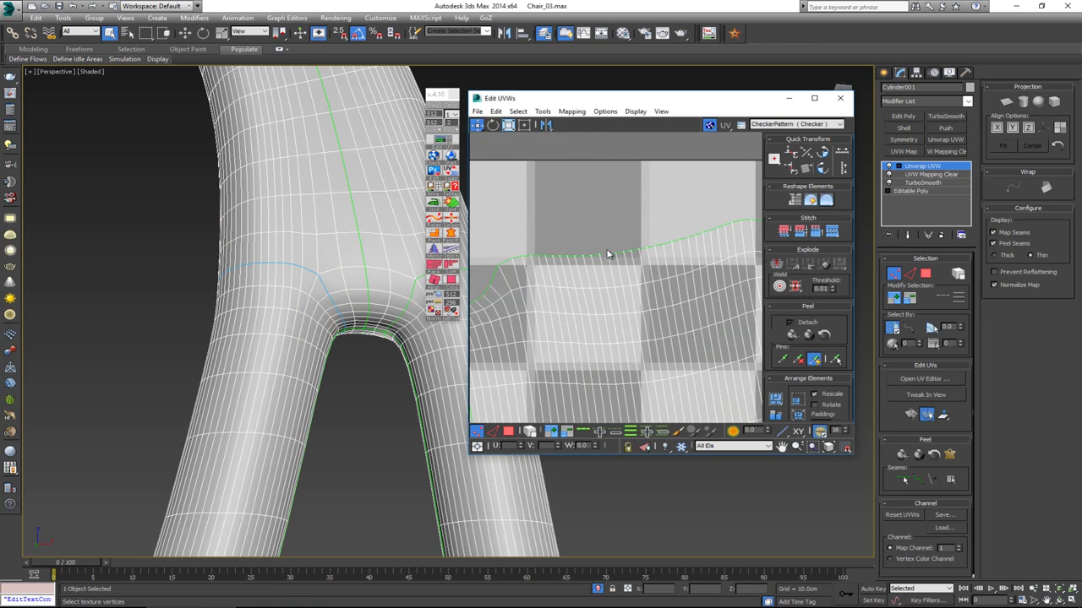
pyautogui.press('2')
pyautogui.doubleClick(597, 255)
pyautogui.scroll(-8, 597, 255)
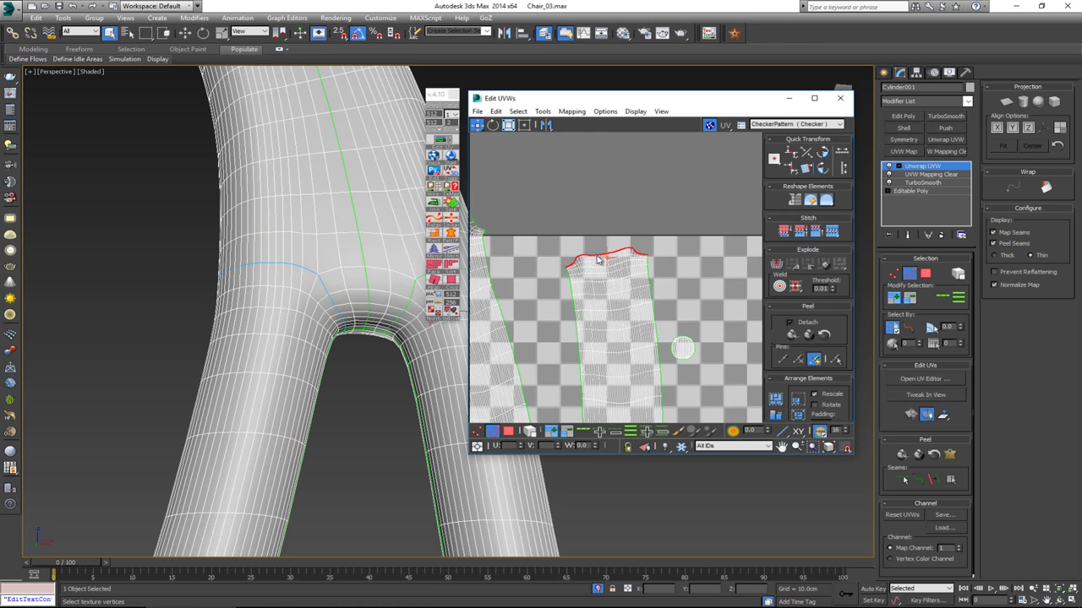
# Stitch the leg's UV shell to its matching piece along the selected upper edge using Stitch: Custom
pyautogui.scroll(6, 646, 327)
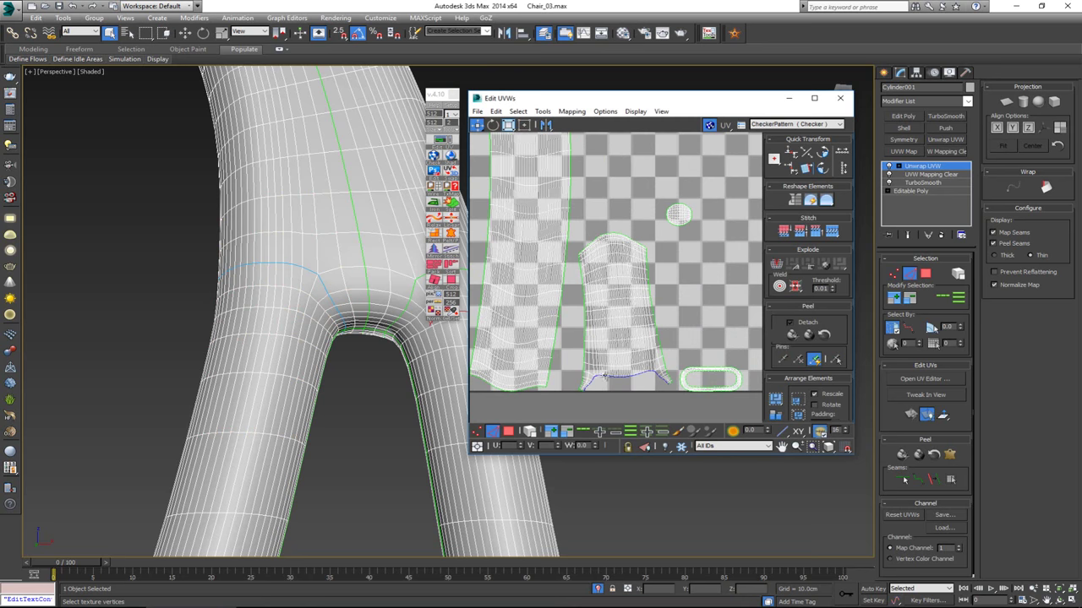
pyautogui.scroll(4, 604, 285)
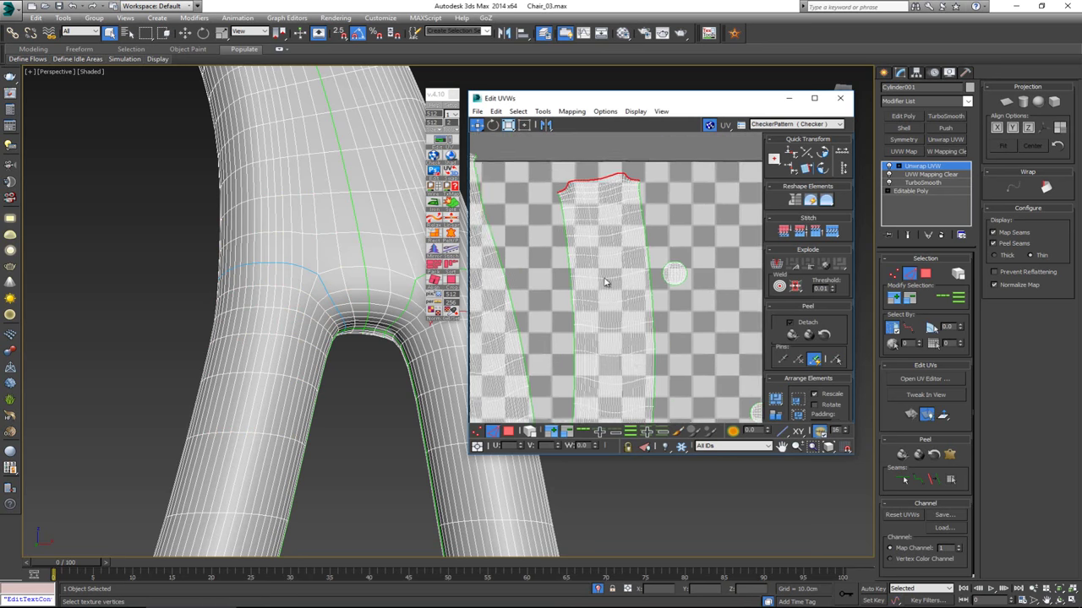
pyautogui.scroll(2, 605, 282)
pyautogui.moveTo(606, 283); pyautogui.dragTo(621, 364, button='middle')
pyautogui.click(832, 236)
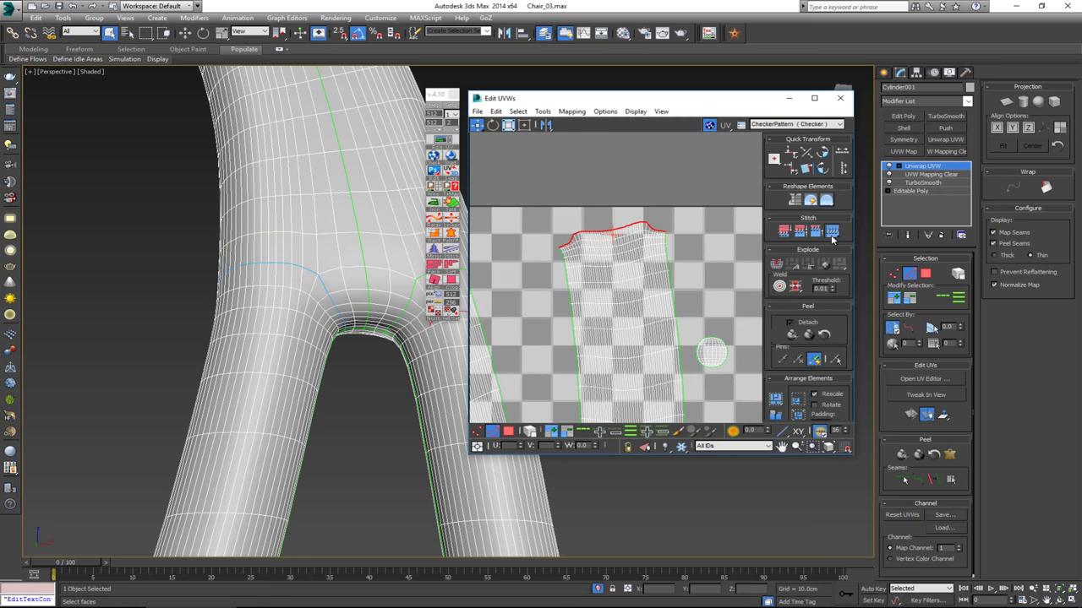
pyautogui.click(832, 232)
pyautogui.scroll(1, 694, 207)
# Select the UV vertices around the stitched joint, relax them, and clear the selection
pyautogui.press('1')
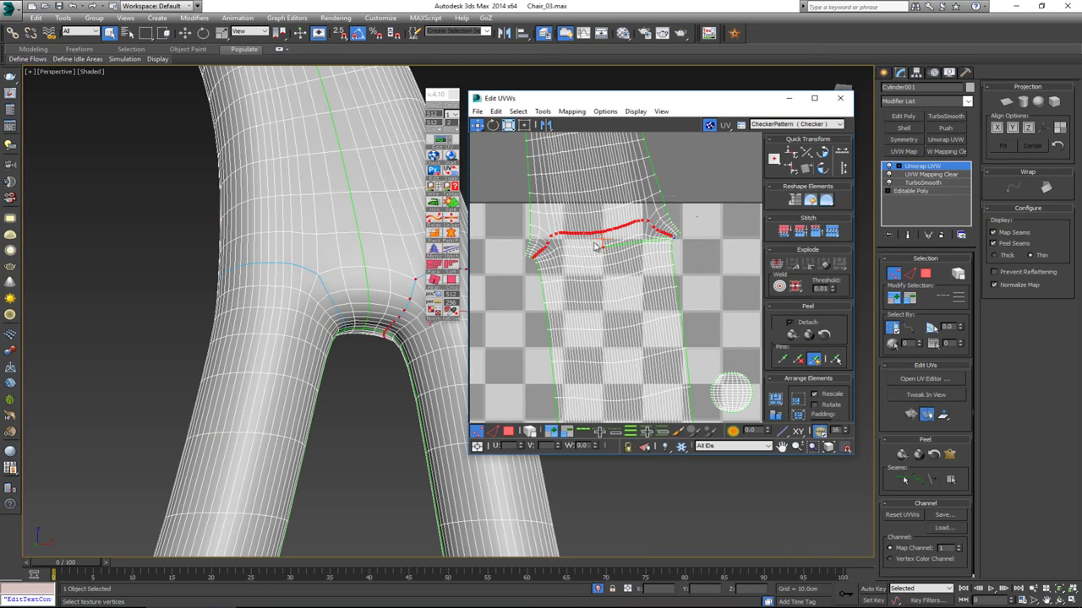
pyautogui.moveTo(594, 244); pyautogui.dragTo(495, 282)
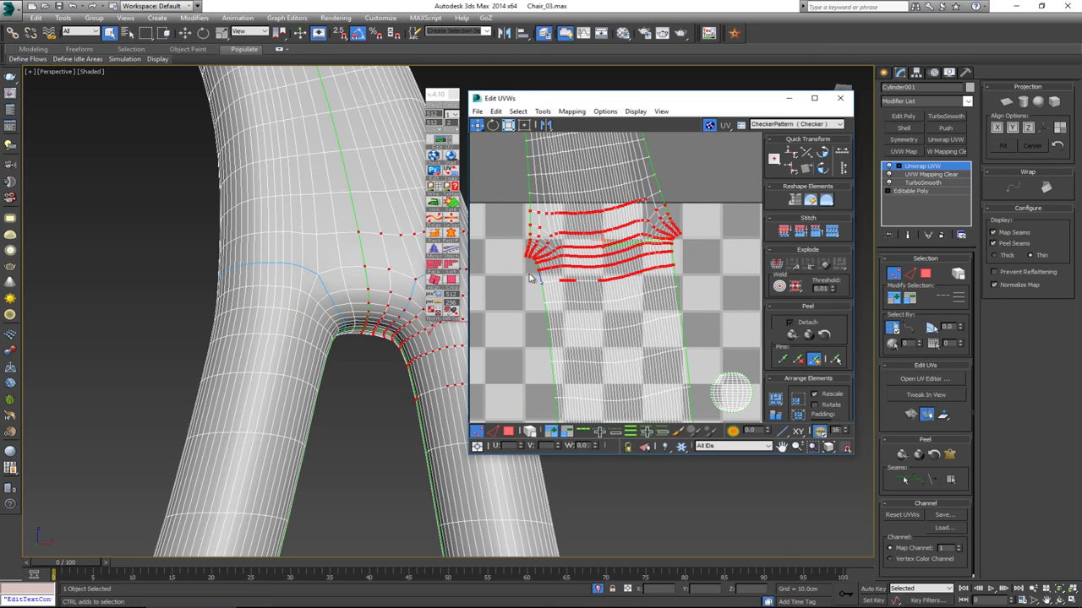
pyautogui.moveTo(514, 204); pyautogui.dragTo(690, 228)
pyautogui.click(433, 222)
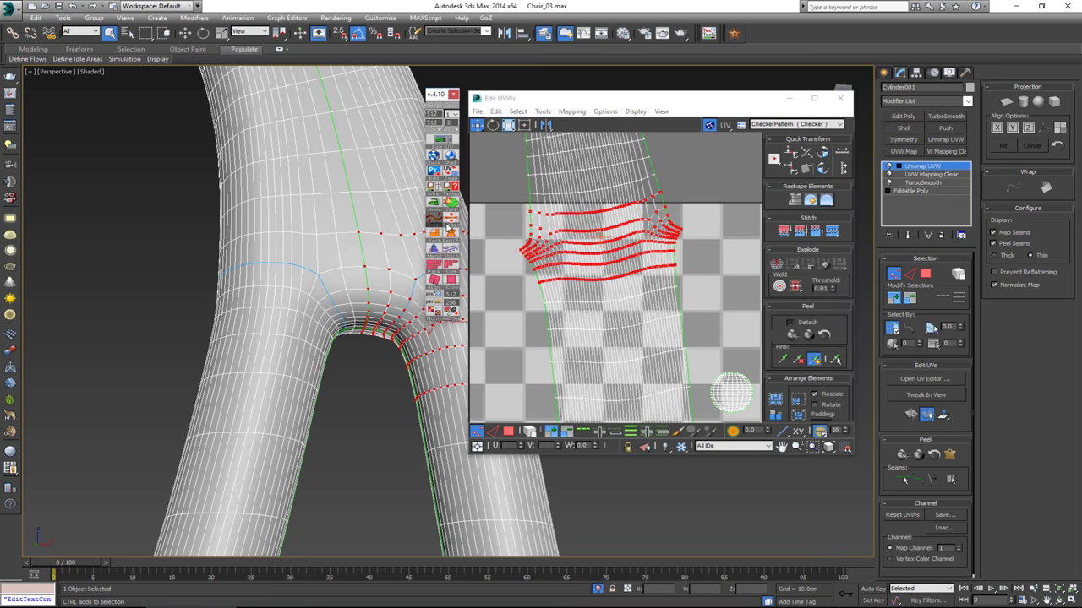
pyautogui.scroll(-3, 581, 246)
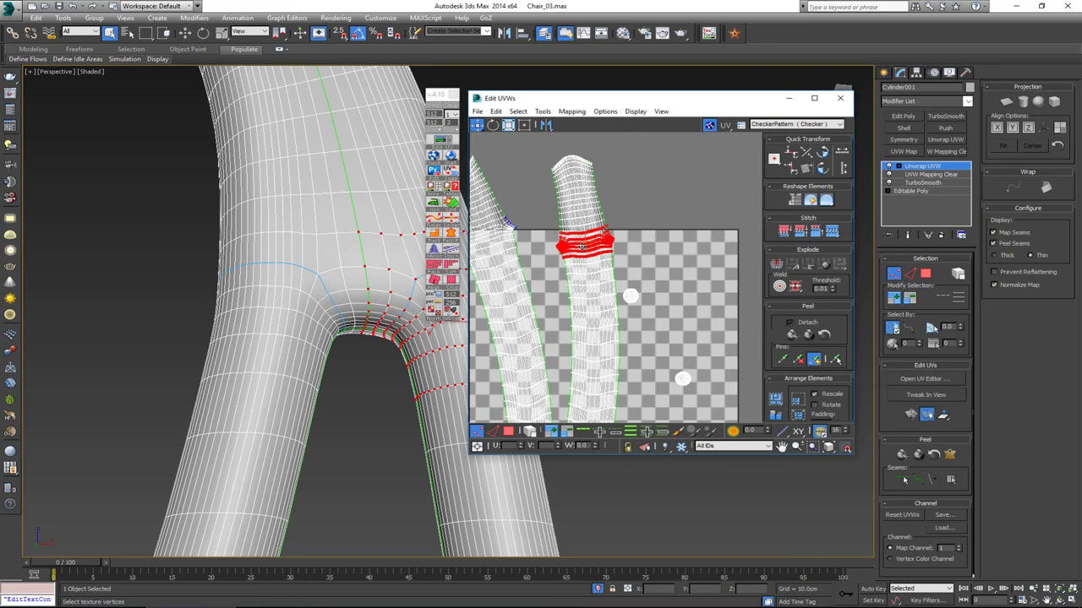
pyautogui.click(645, 218)
pyautogui.scroll(-3, 630, 195)
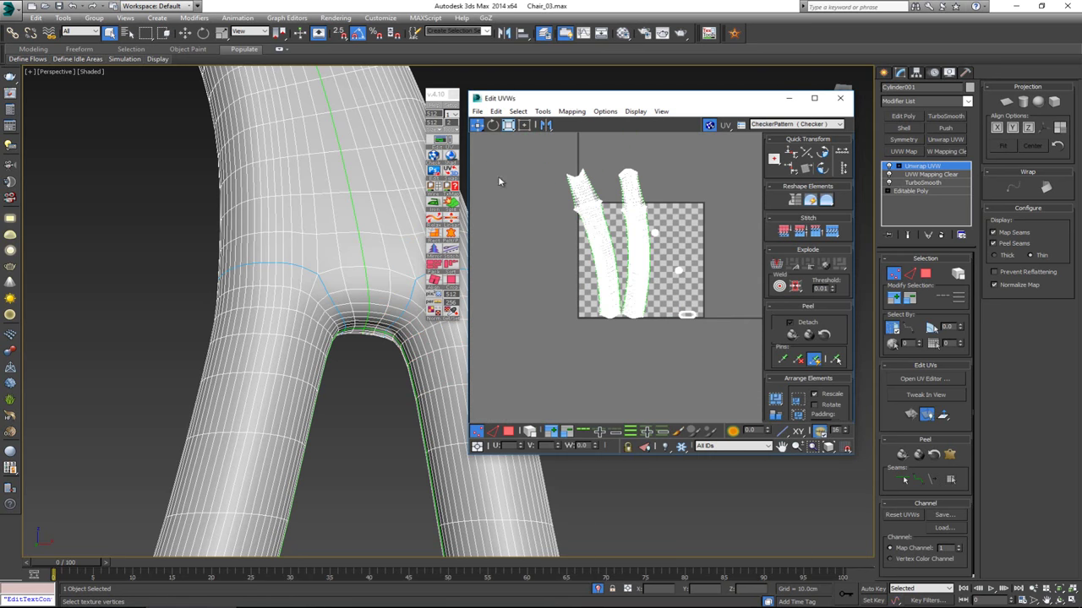
# Select all UV faces of the leg and arrange the shells inside the tile with Pack: Custom
pyautogui.click(895, 273)
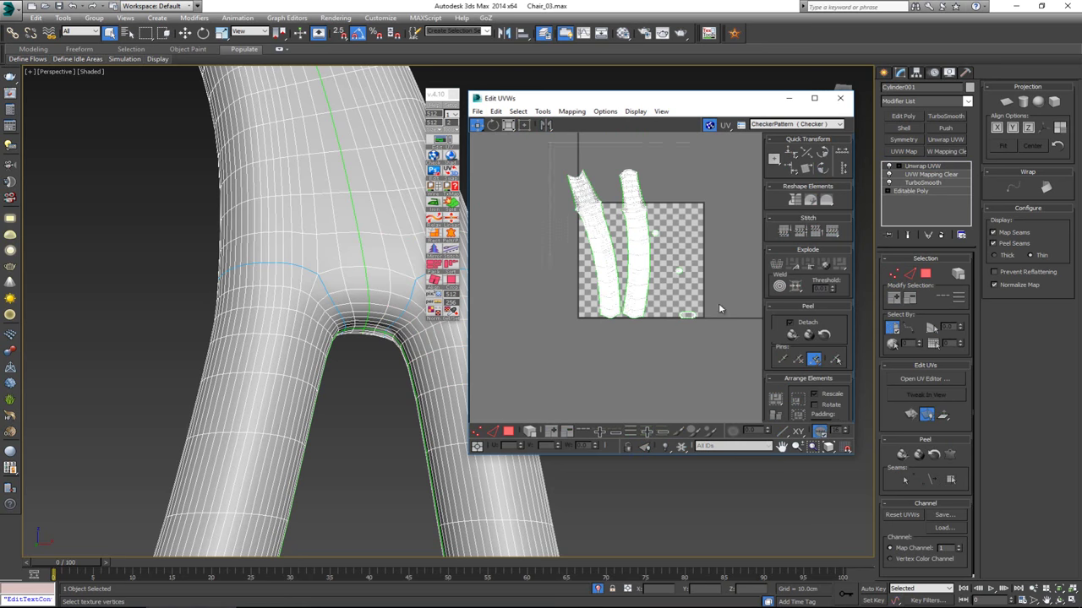
pyautogui.press('3')
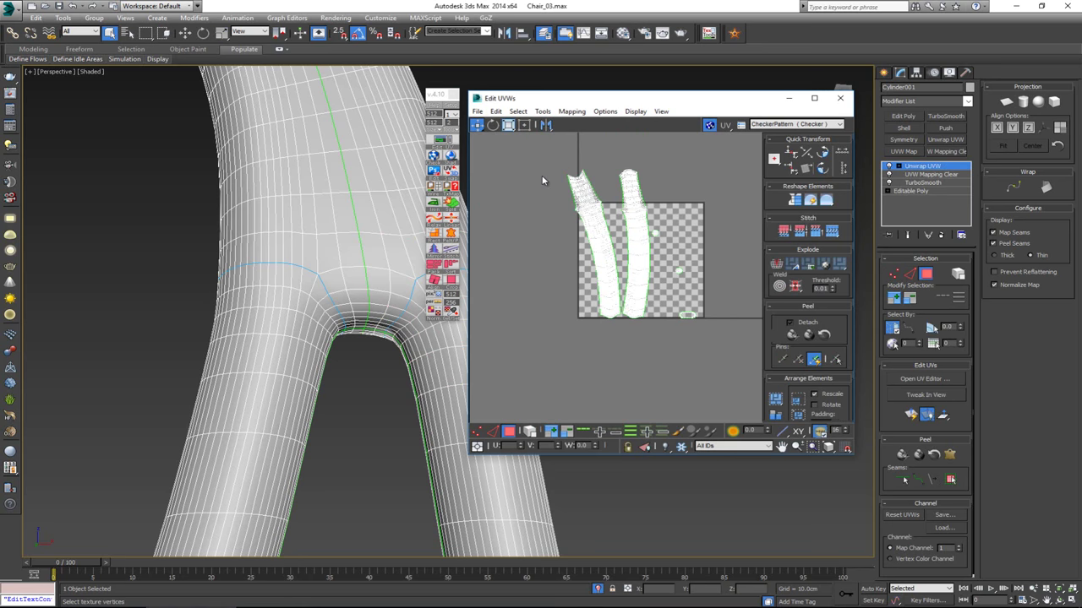
pyautogui.hotkey('ctrl', 'a')
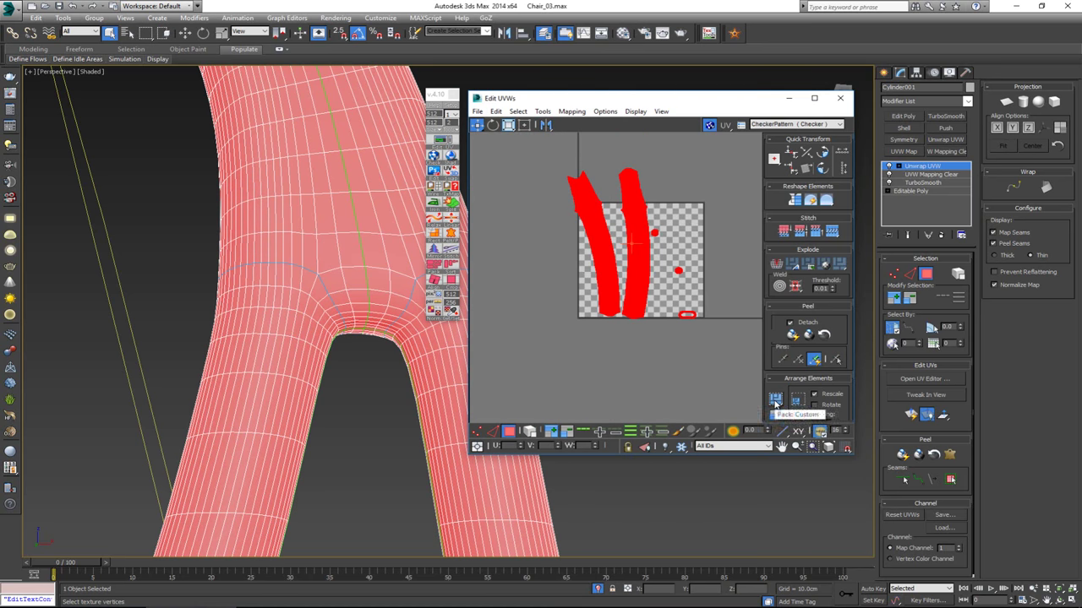
pyautogui.click(775, 402)
pyautogui.click(710, 330)
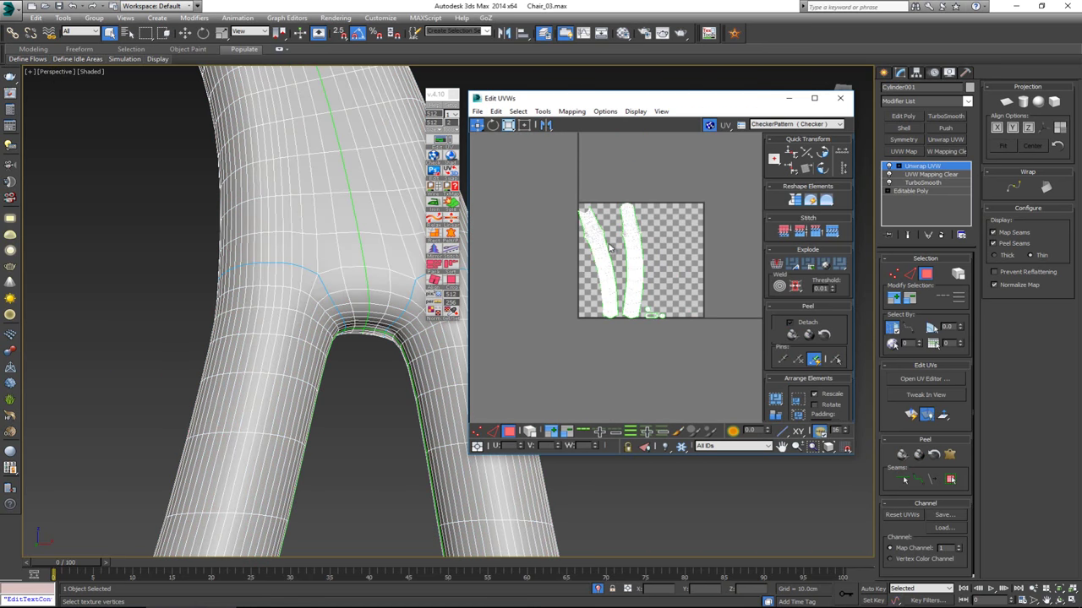
pyautogui.scroll(4, 609, 247)
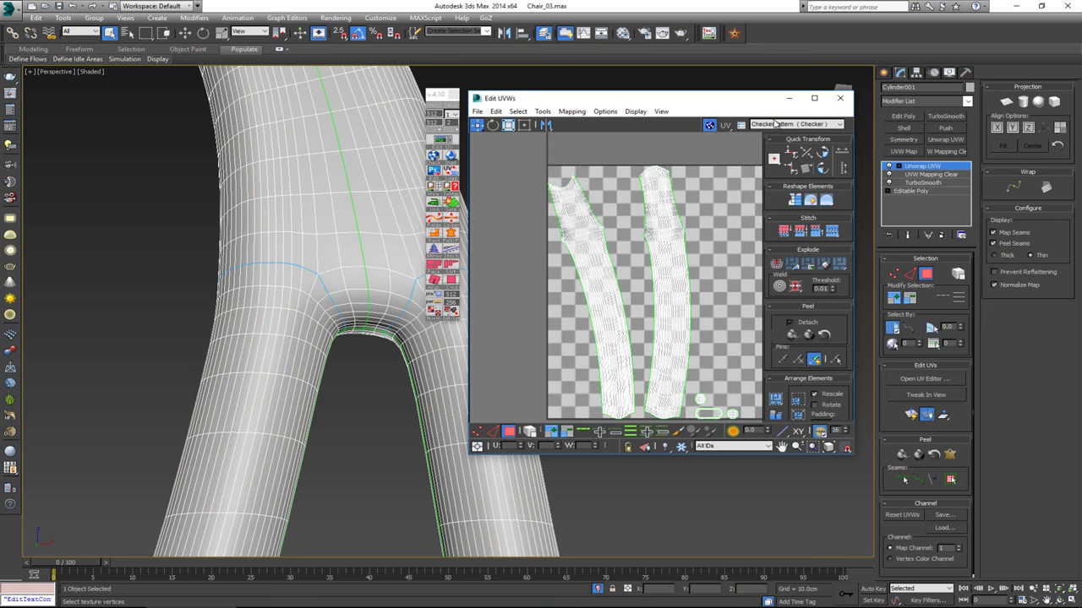
# Close the UV editor, then end the leg's isolation and deselect it
pyautogui.click(848, 101)
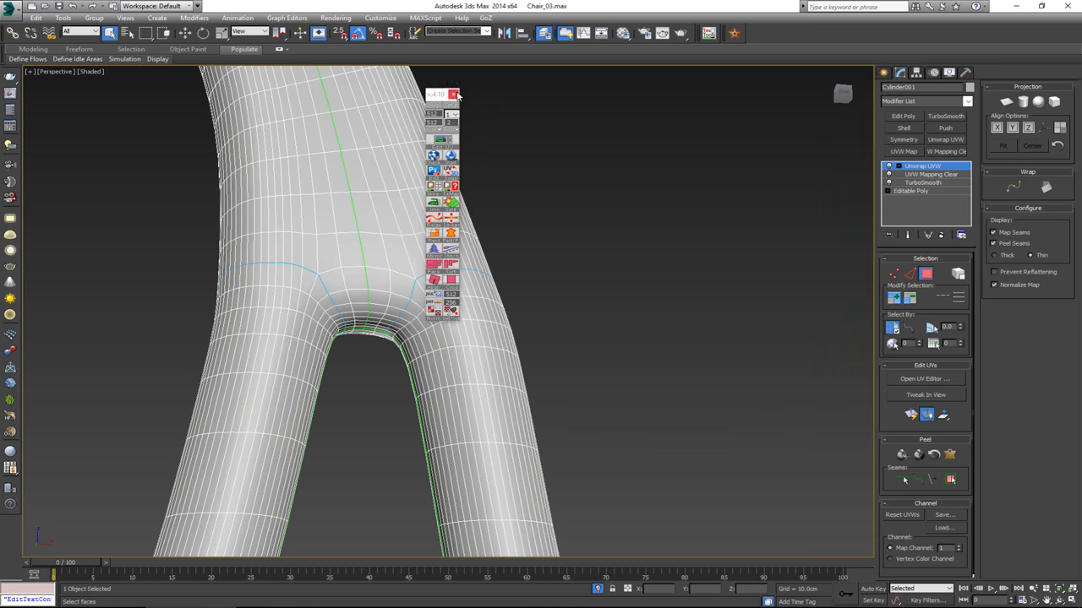
pyautogui.keyDown('alt'); pyautogui.moveTo(515, 220); pyautogui.dragTo(512, 263, button='middle'); pyautogui.keyUp('alt')
pyautogui.rightClick(511, 263)
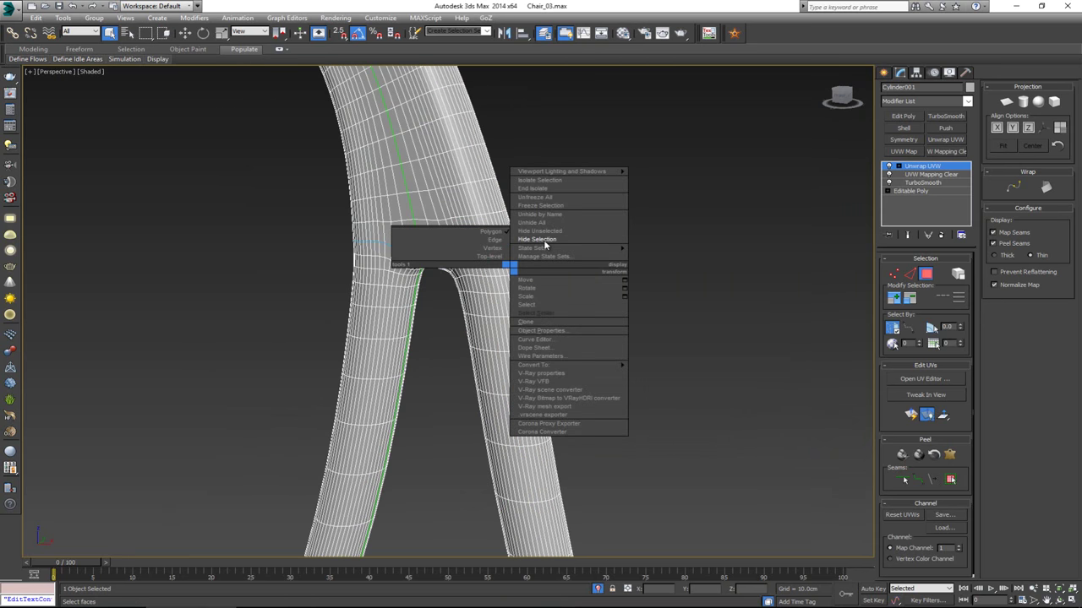
pyautogui.click(549, 189)
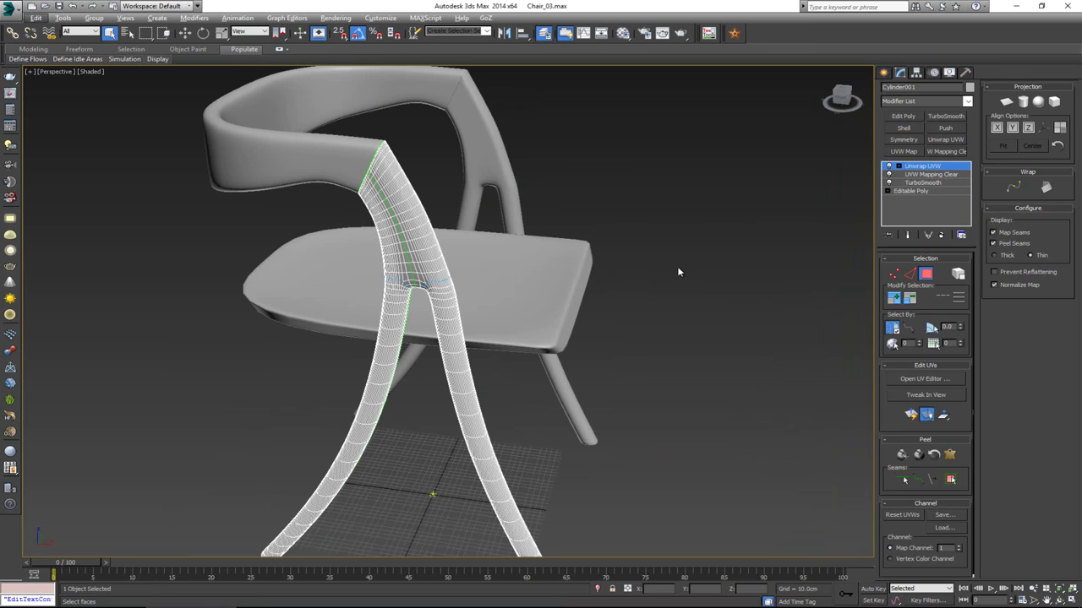
pyautogui.click(917, 278)
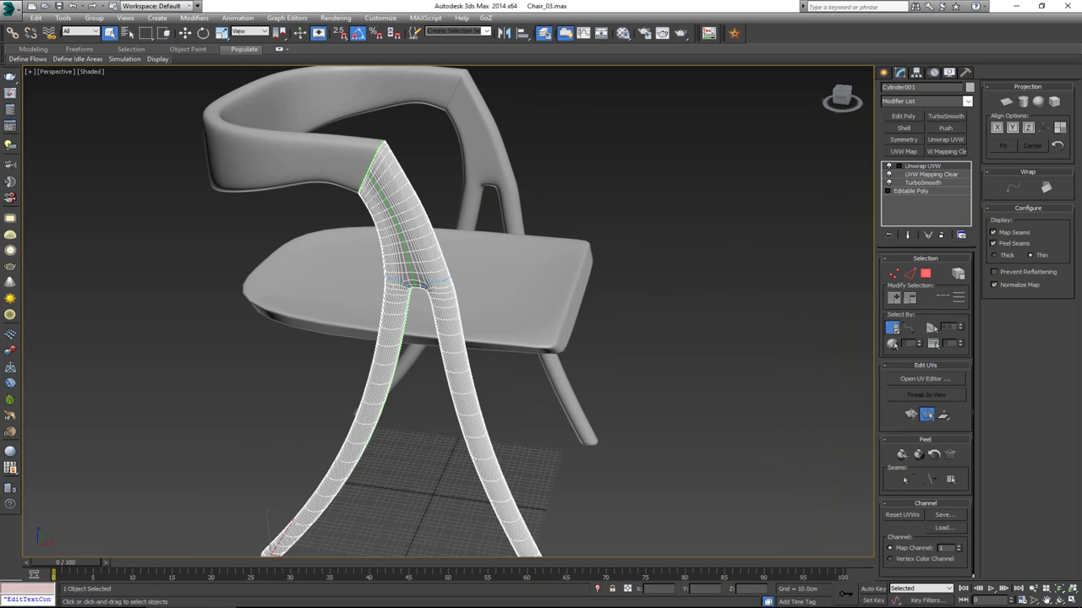
pyautogui.click(255, 450)
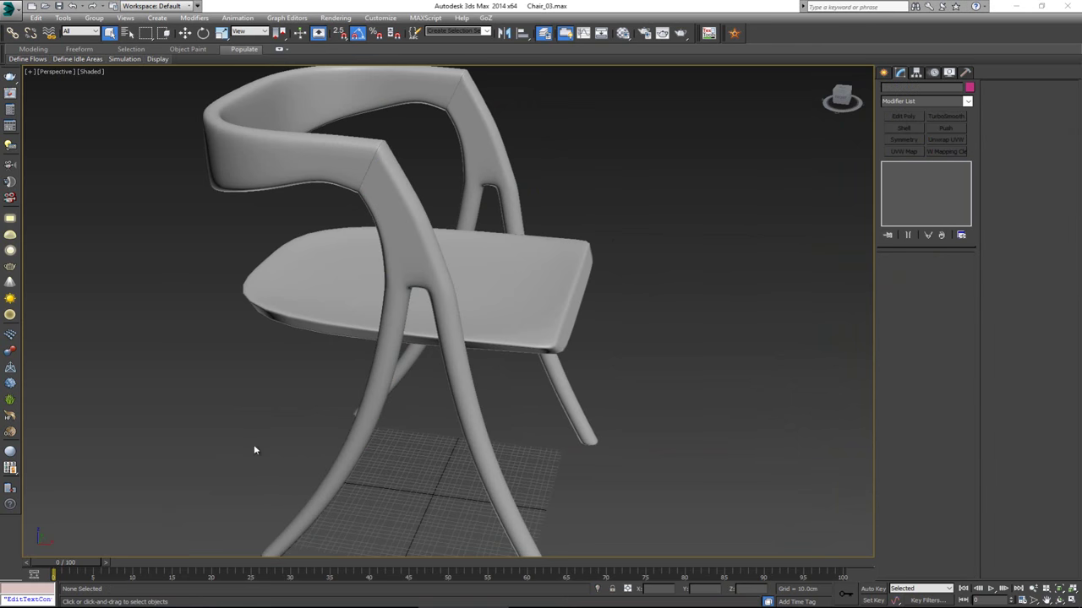
# Select the chair's backrest and isolate it
pyautogui.click(306, 165)
pyautogui.keyDown('alt'); pyautogui.moveTo(307, 164); pyautogui.dragTo(348, 291, button='middle'); pyautogui.keyUp('alt')
pyautogui.scroll(5, 344, 317)
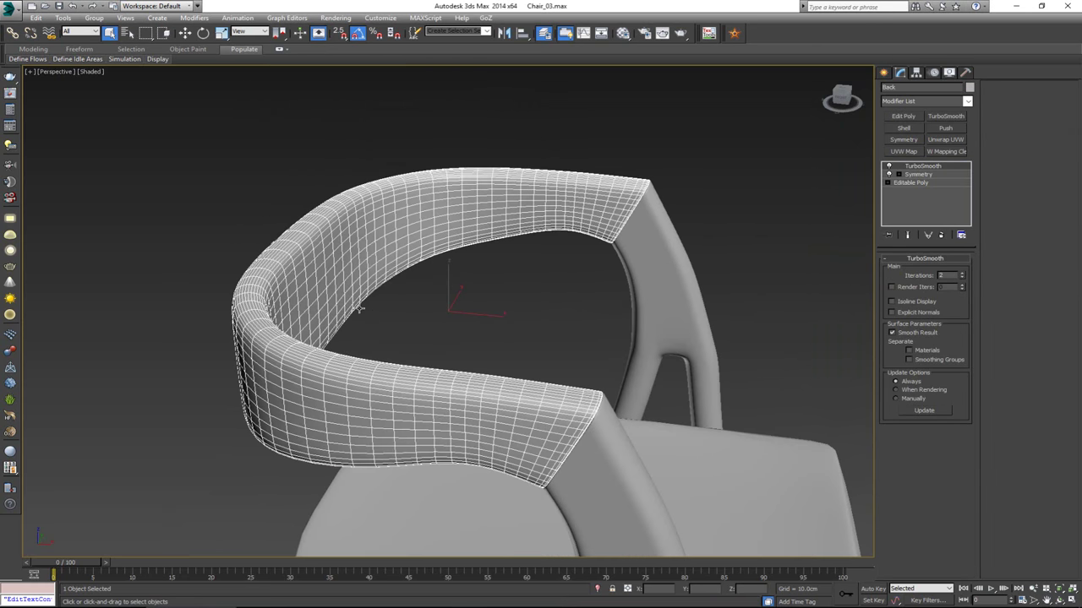
pyautogui.hotkey('alt', 'q')
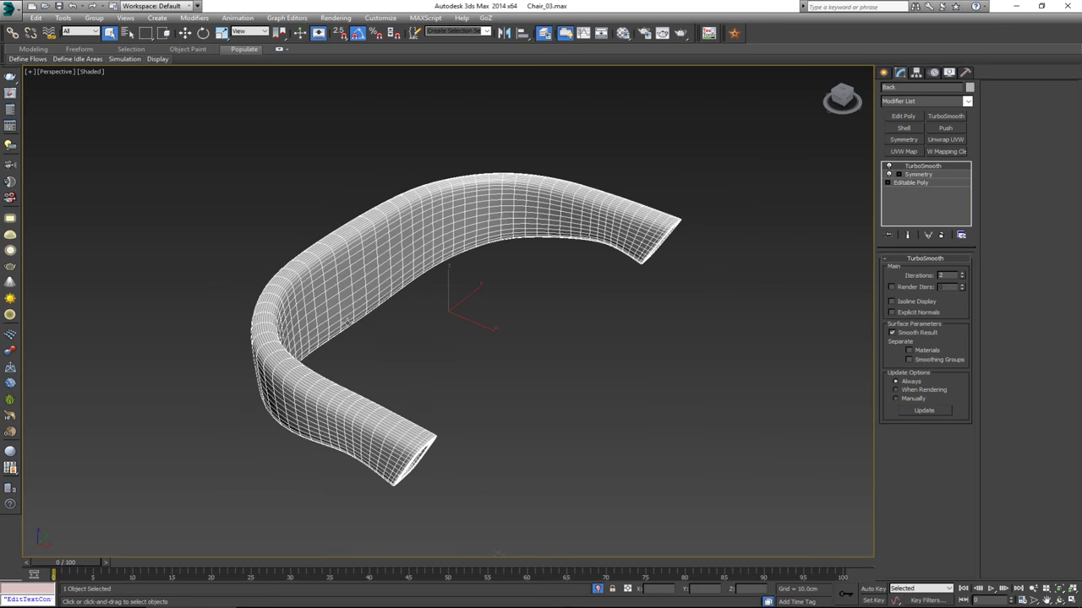
pyautogui.keyDown('alt'); pyautogui.moveTo(344, 321); pyautogui.dragTo(352, 296, button='middle'); pyautogui.keyUp('alt')
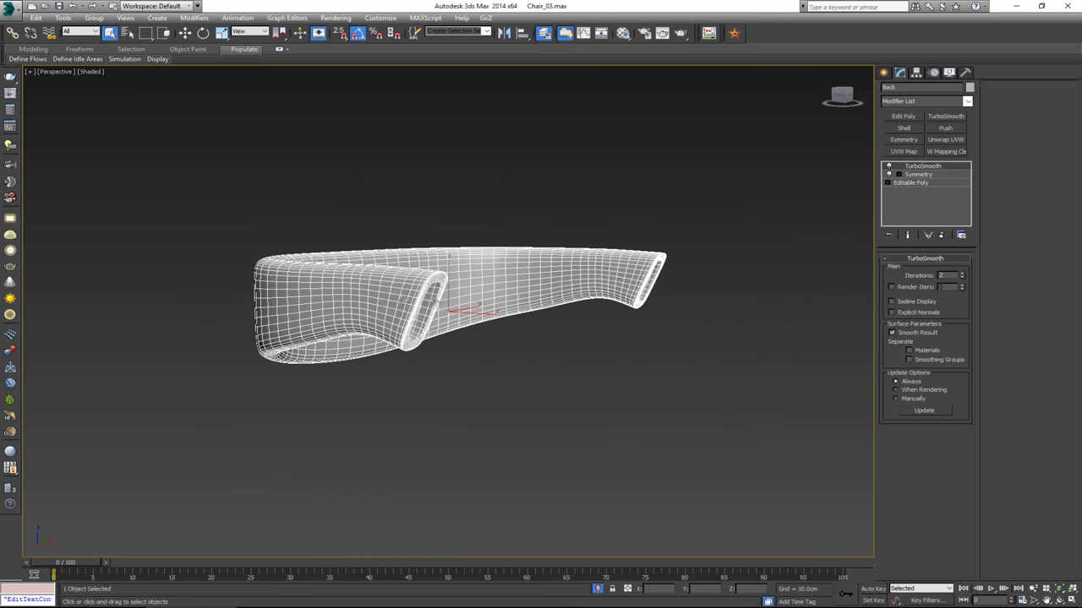
pyautogui.scroll(3, 437, 302)
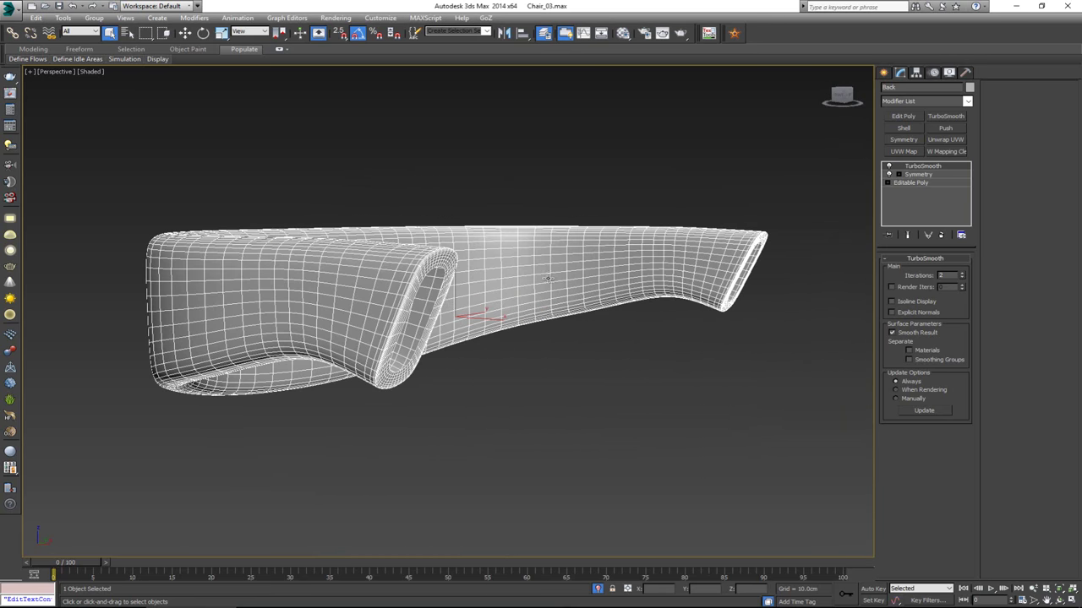
# Add a UVW Mapping Clear modifier and an Unwrap UVW modifier on top of the backrest's TurboSmooth
pyautogui.click(945, 151)
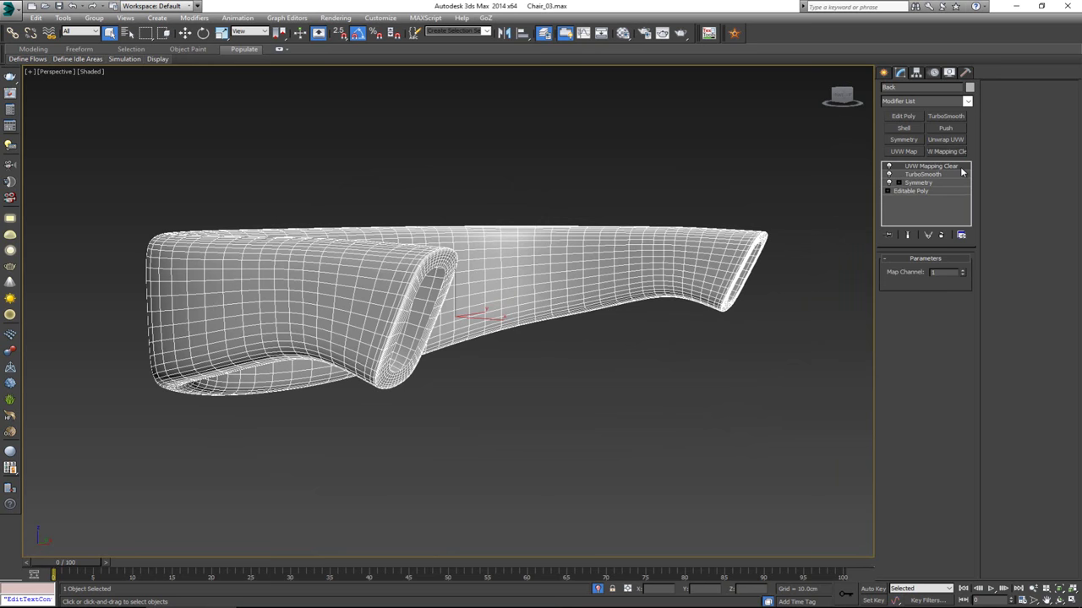
pyautogui.click(944, 140)
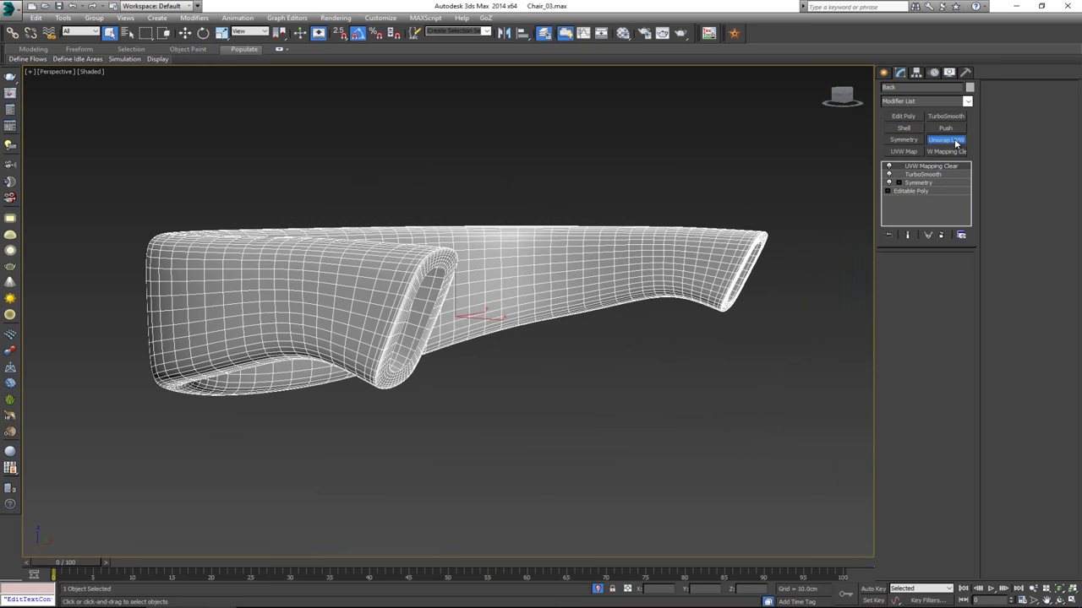
# Select an edge on the outer rim of one backrest end and set the seam display to Thin
pyautogui.scroll(3, 445, 247)
pyautogui.scroll(3, 398, 263)
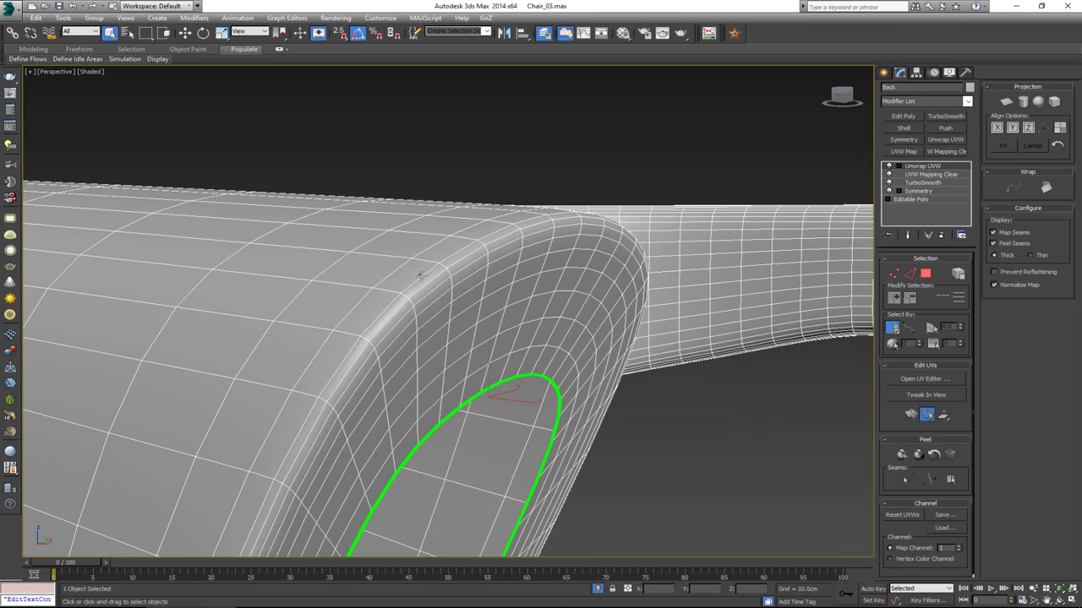
pyautogui.press('2')
pyautogui.click(427, 284)
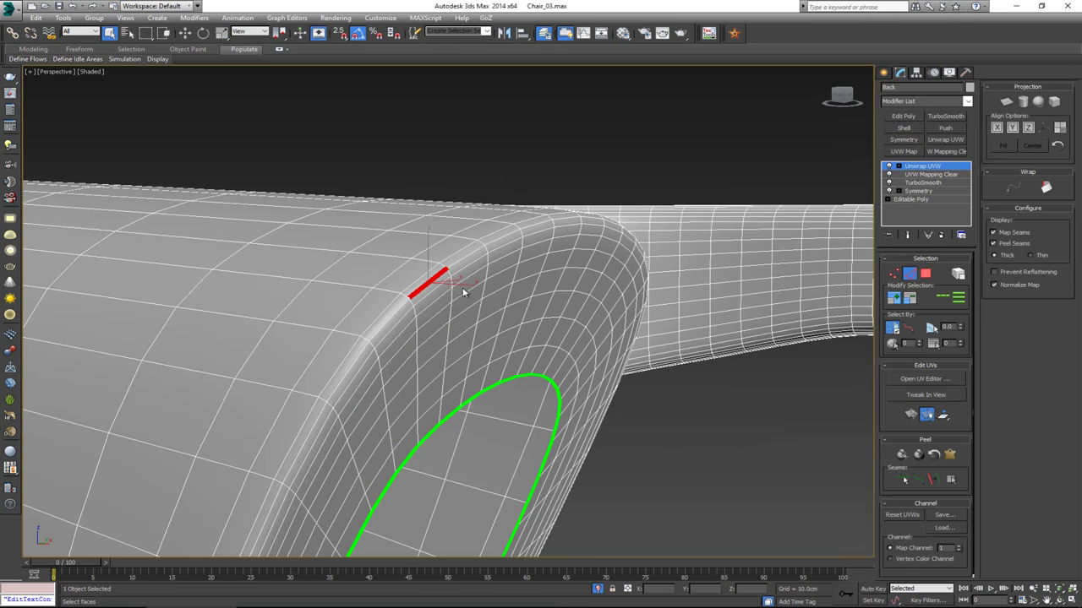
pyautogui.click(1030, 255)
# Add a rim edge at the backrest's other end, expand both to full edge loops, and convert them to peel seams
pyautogui.scroll(-5, 526, 275)
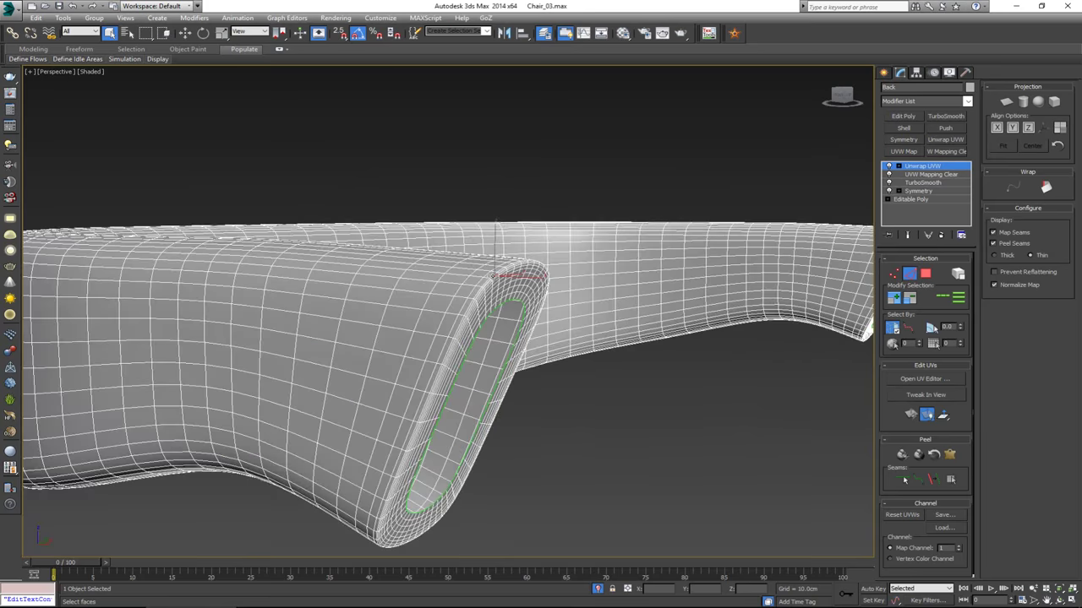
pyautogui.keyDown('alt'); pyautogui.moveTo(526, 275); pyautogui.dragTo(466, 318, button='middle'); pyautogui.keyUp('alt')
pyautogui.scroll(-5, 595, 298)
pyautogui.scroll(5, 652, 449)
pyautogui.scroll(-5, 652, 450)
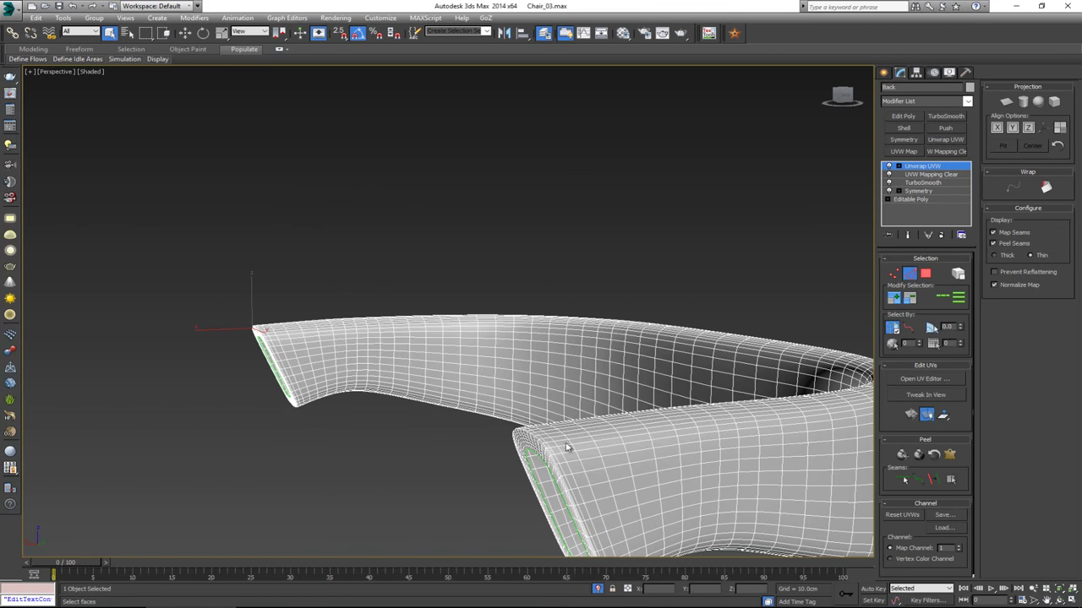
pyautogui.scroll(5, 558, 446)
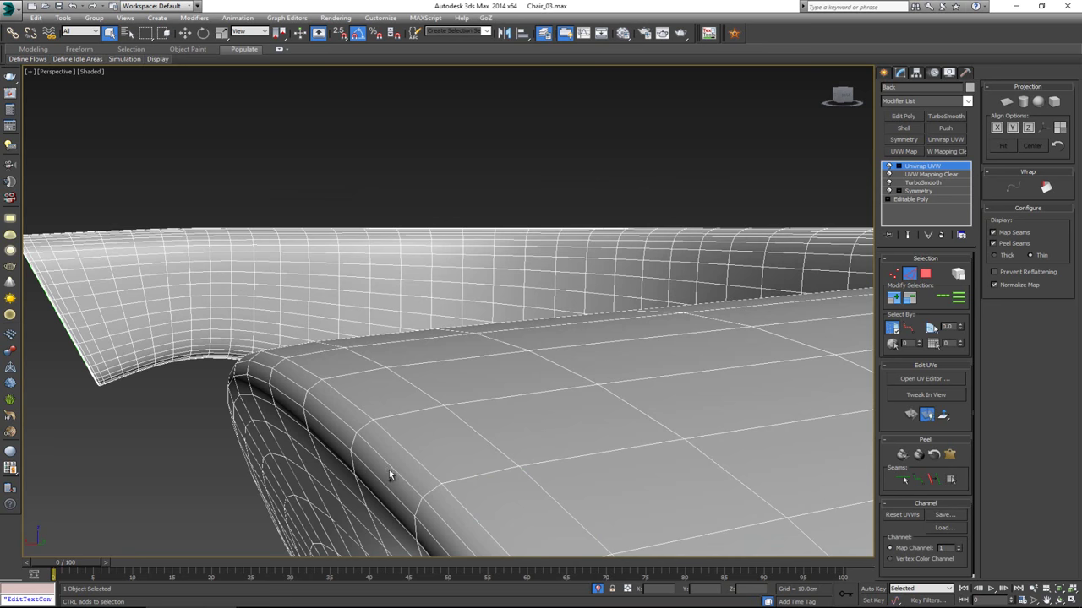
pyautogui.click(390, 467)
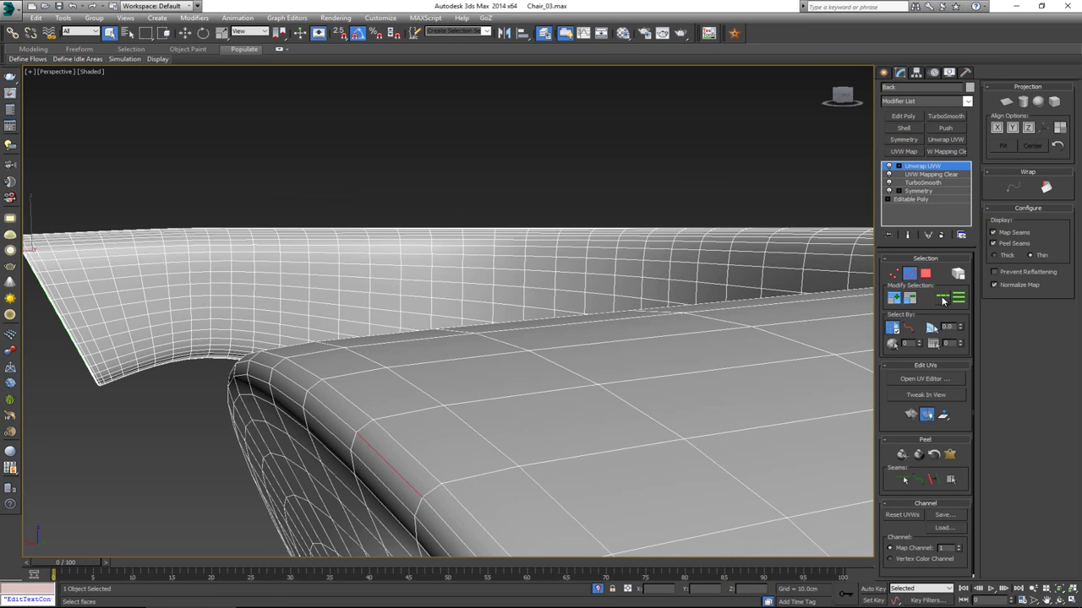
pyautogui.click(943, 298)
pyautogui.click(930, 477)
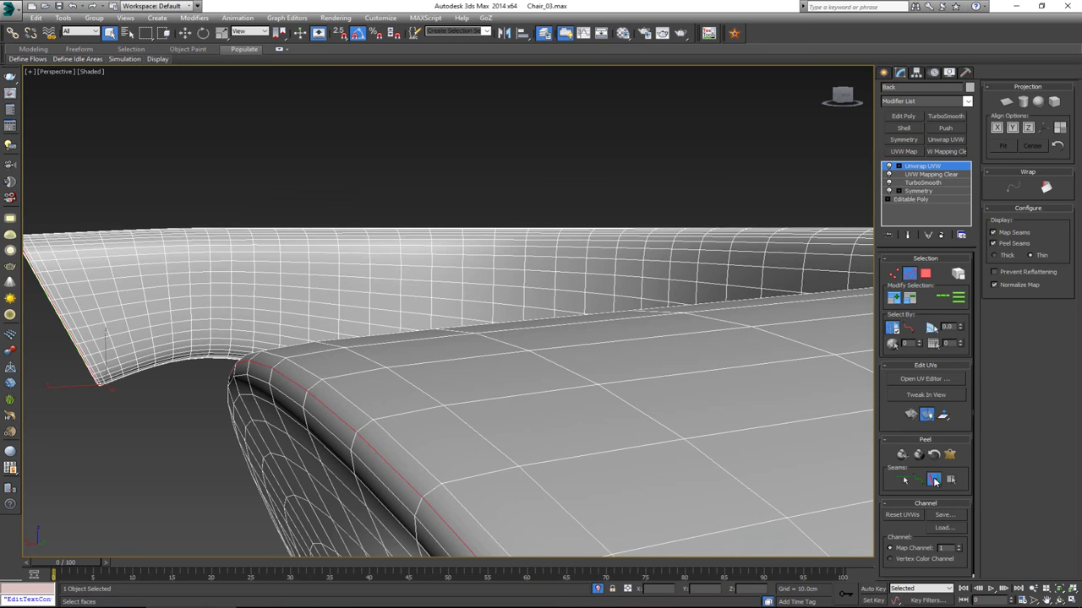
# Select a lengthwise edge on the underside of one backrest arm and expand it to a full edge loop
pyautogui.press('z')
pyautogui.keyDown('alt'); pyautogui.moveTo(535, 358); pyautogui.dragTo(265, 379, button='middle'); pyautogui.keyUp('alt')
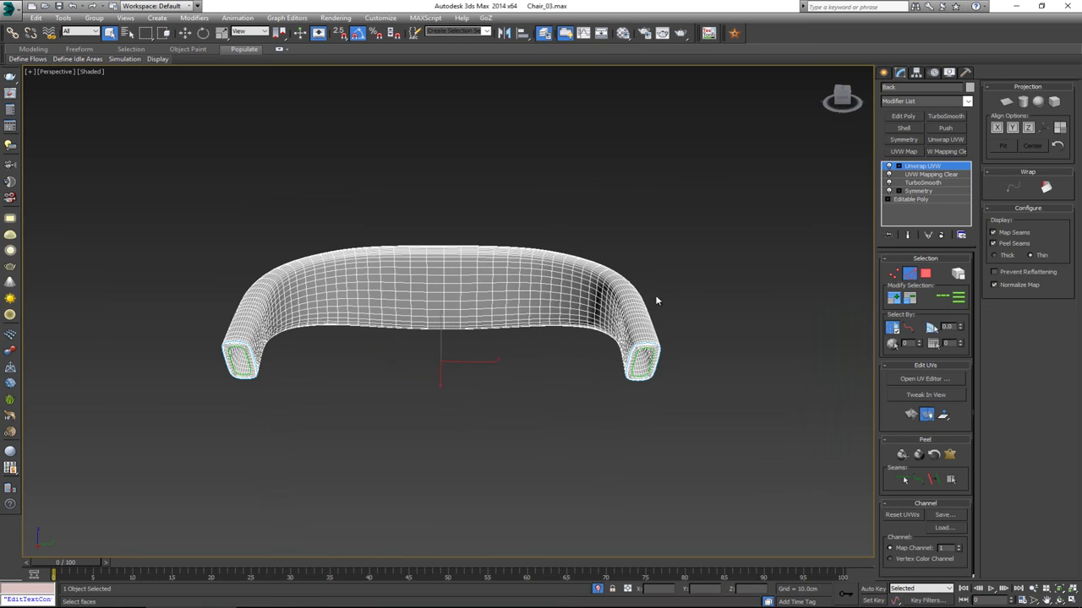
pyautogui.keyDown('alt'); pyautogui.moveTo(611, 370); pyautogui.dragTo(483, 245, button='middle'); pyautogui.keyUp('alt')
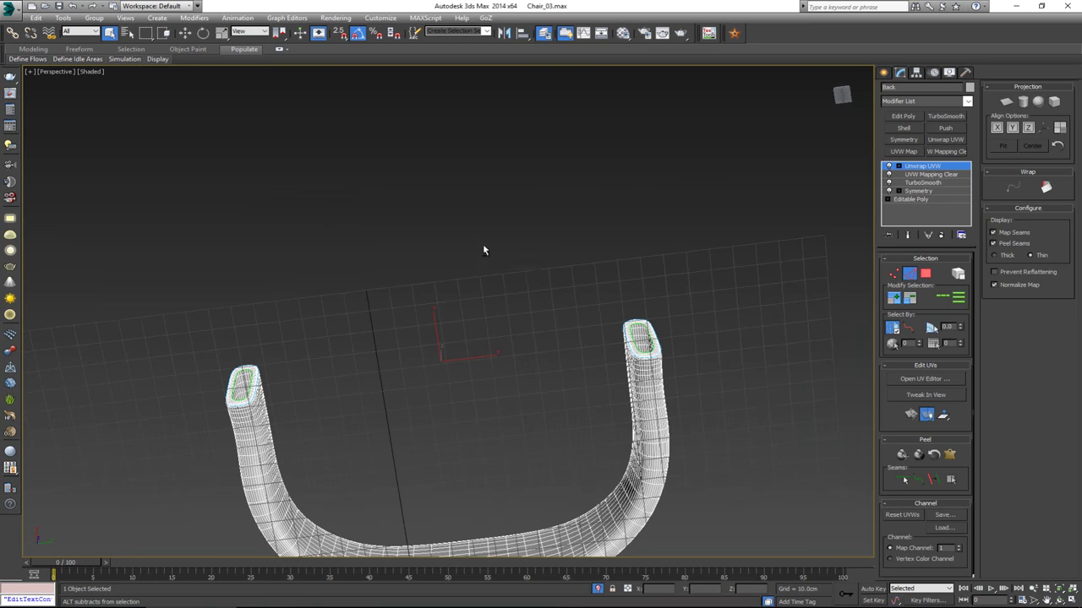
pyautogui.scroll(5, 656, 411)
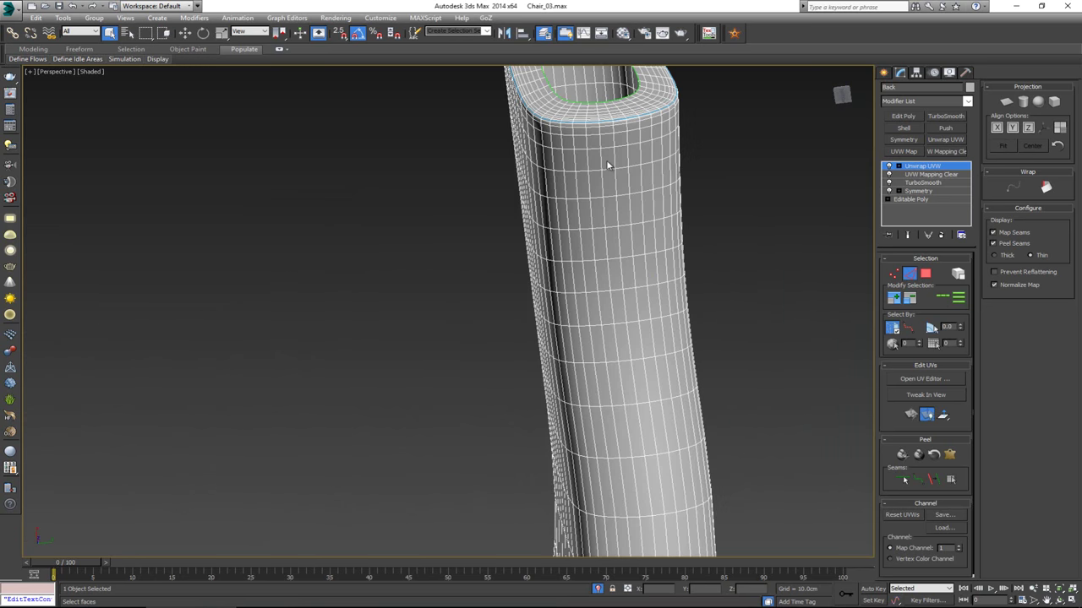
pyautogui.press('2')
pyautogui.press('3')
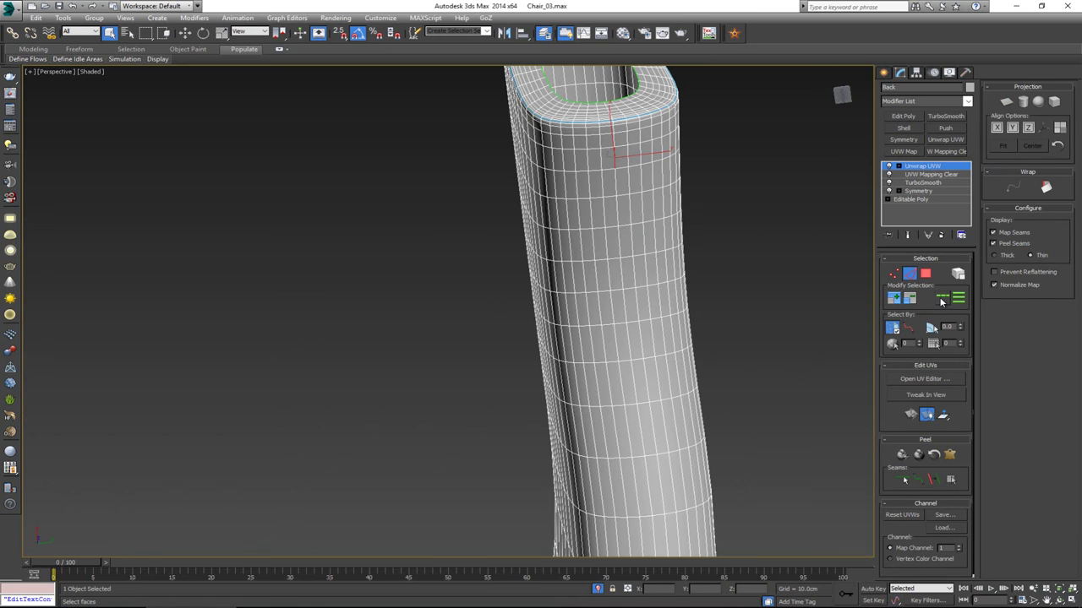
pyautogui.click(942, 298)
# Deselect the loop's edges that cross the end face inside the rim seam and convert the remaining loop to a peel seam
pyautogui.keyDown('alt'); pyautogui.moveTo(571, 165); pyautogui.dragTo(651, 181, button='middle'); pyautogui.keyUp('alt')
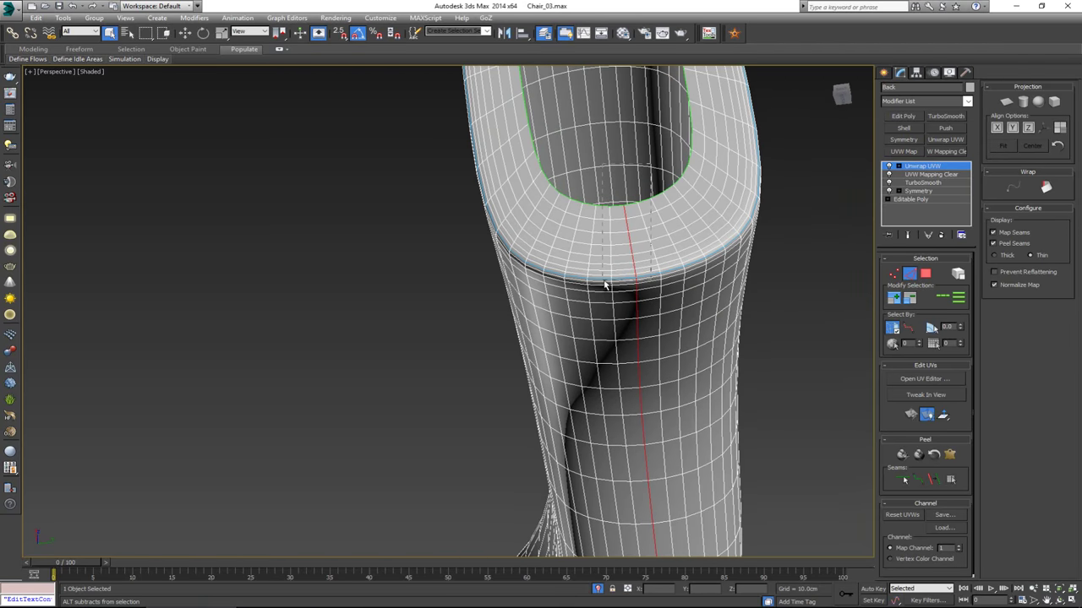
pyautogui.scroll(10, 605, 284)
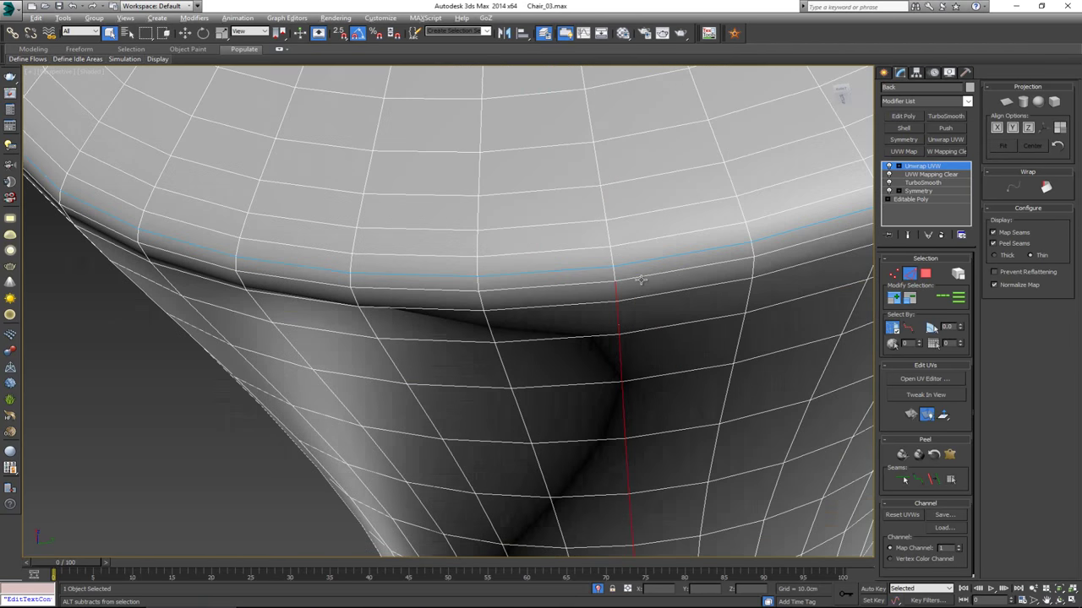
pyautogui.scroll(-15, 612, 284)
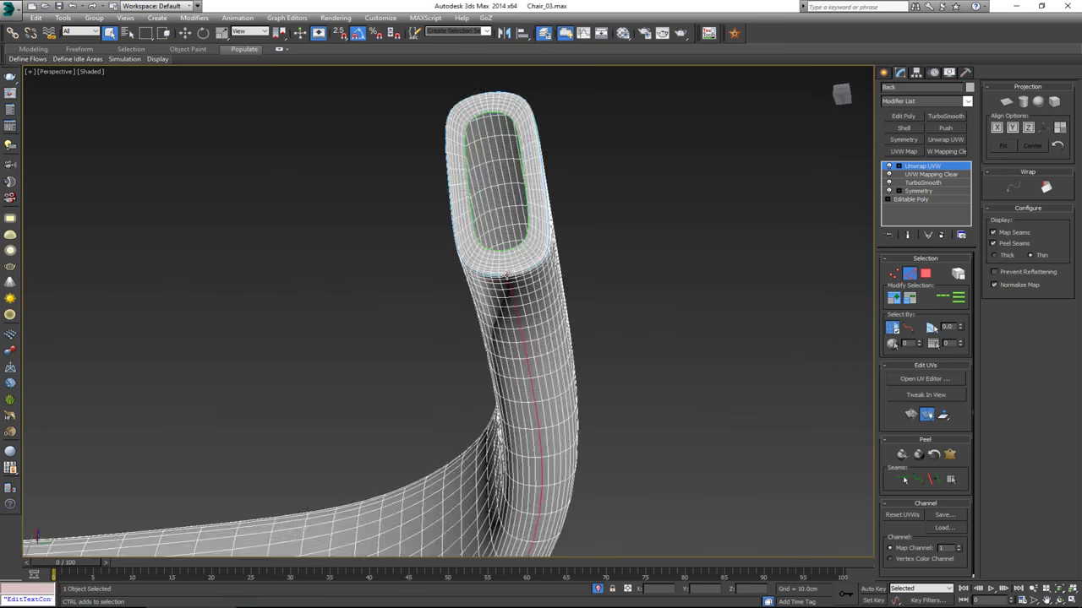
pyautogui.scroll(15, 351, 309)
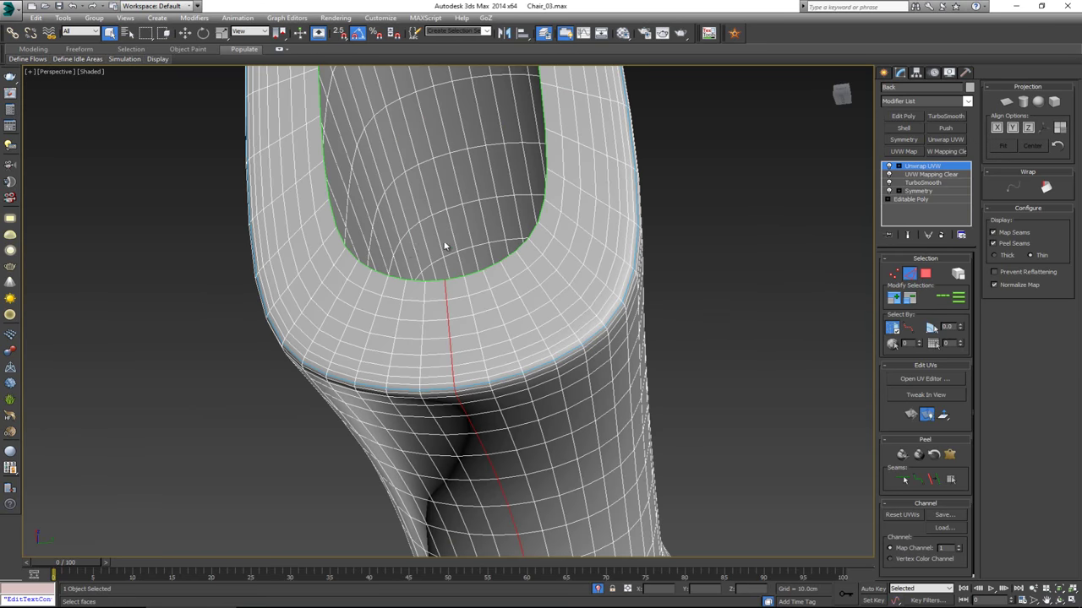
pyautogui.keyDown('alt'); pyautogui.moveTo(499, 357); pyautogui.dragTo(504, 392); pyautogui.keyUp('alt')
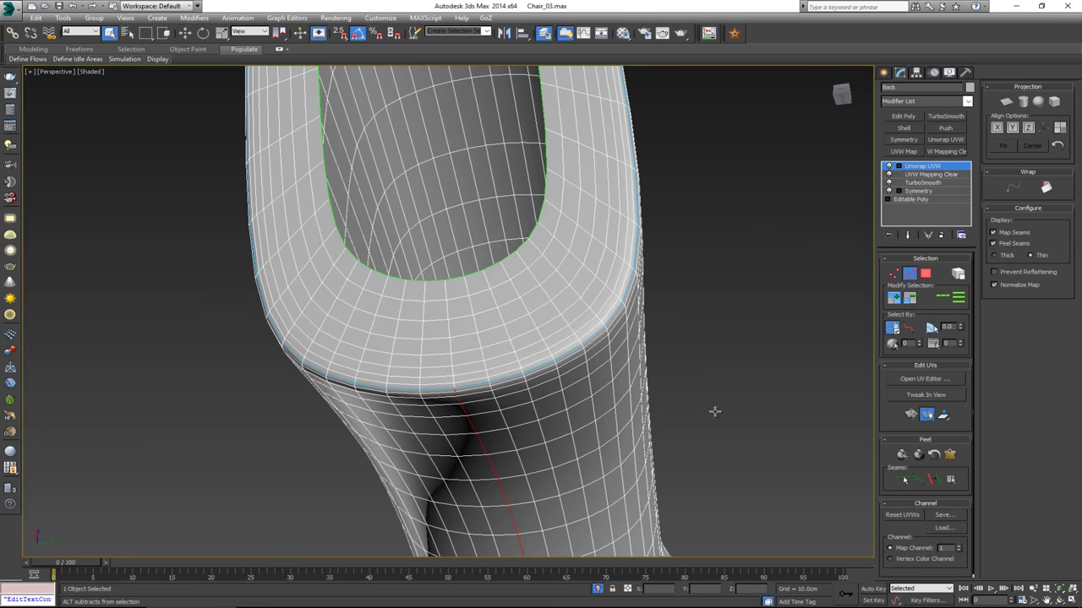
pyautogui.scroll(6, 528, 384)
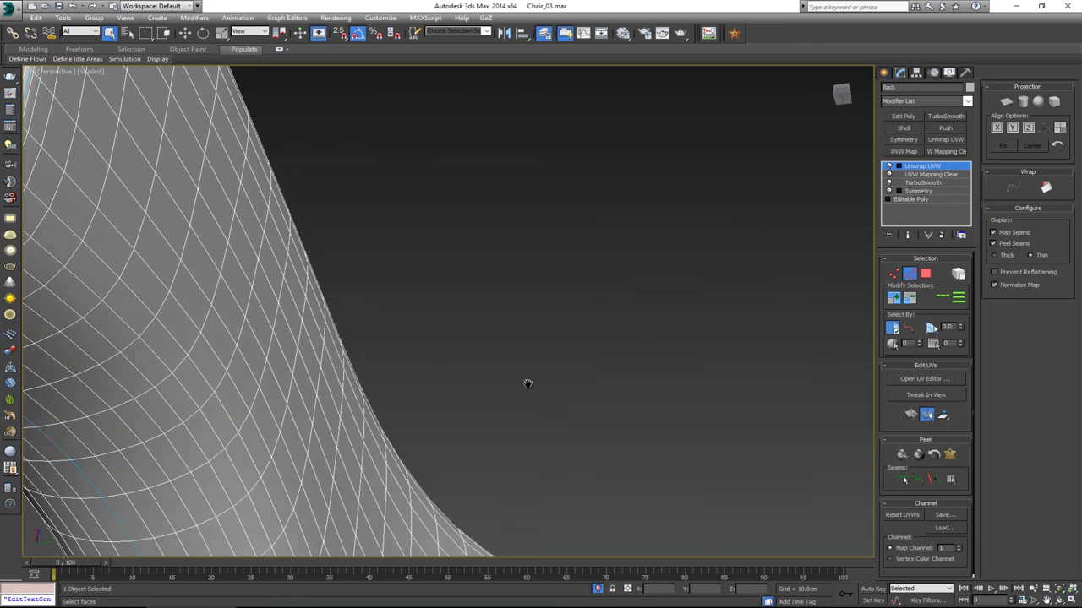
# Peel the seam-bounded face at one backrest end and move its UV island to just below the texture tile
pyautogui.scroll(-8, 527, 383)
pyautogui.keyDown('alt'); pyautogui.moveTo(563, 375); pyautogui.dragTo(526, 394, button='middle'); pyautogui.keyUp('alt')
pyautogui.scroll(3, 530, 400)
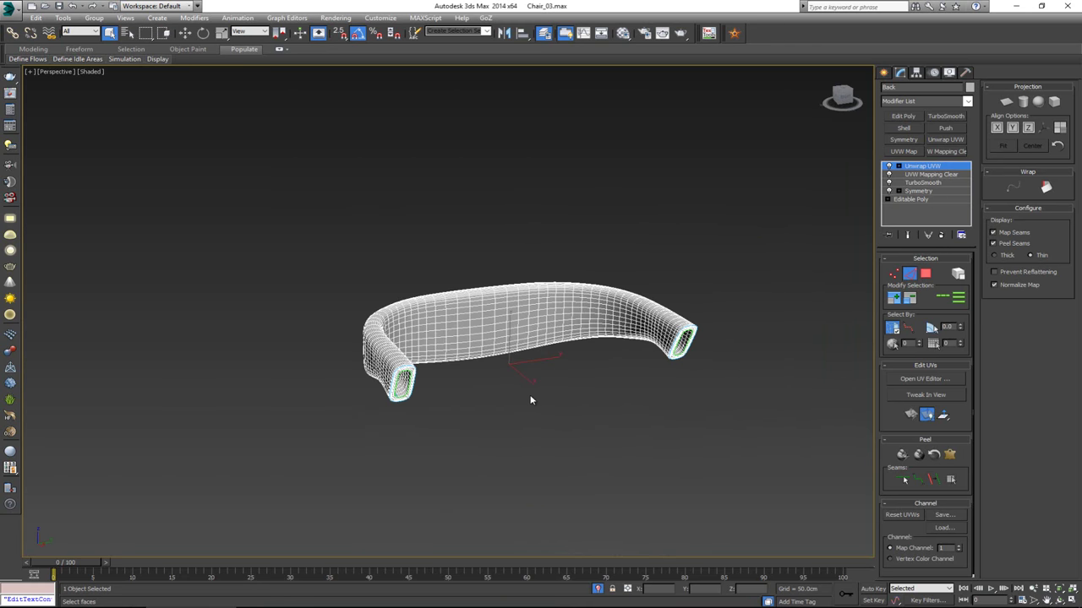
pyautogui.press('3')
pyautogui.scroll(3, 447, 389)
pyautogui.click(444, 391)
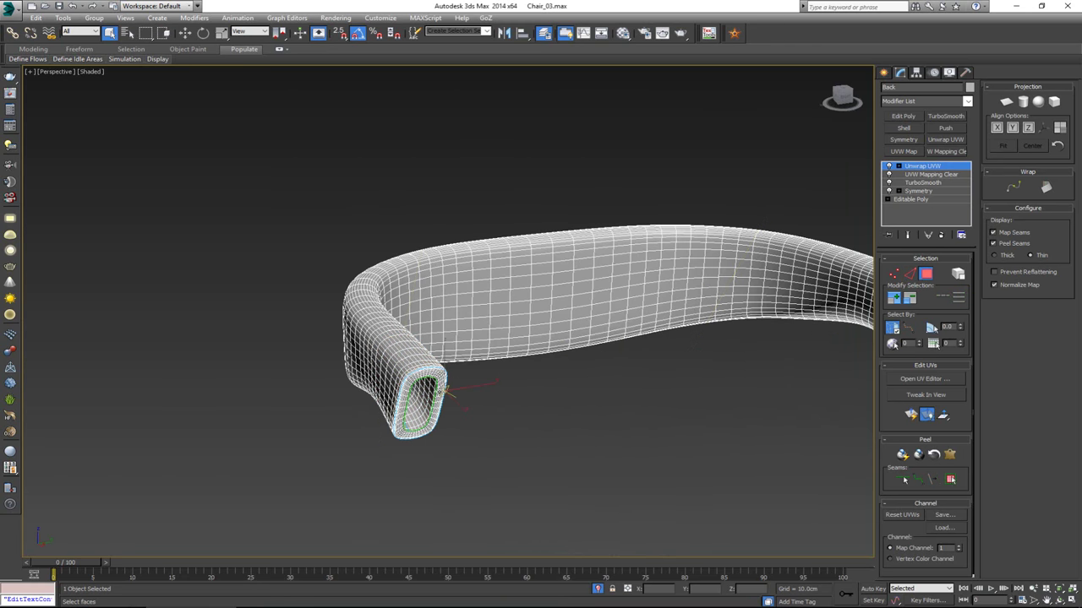
pyautogui.click(946, 478)
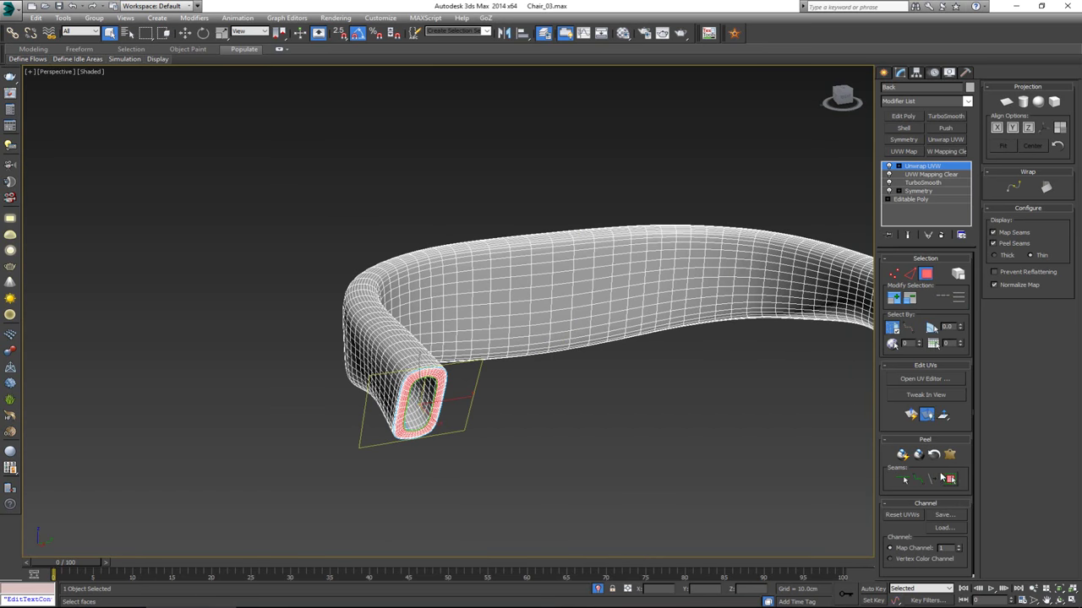
pyautogui.click(902, 457)
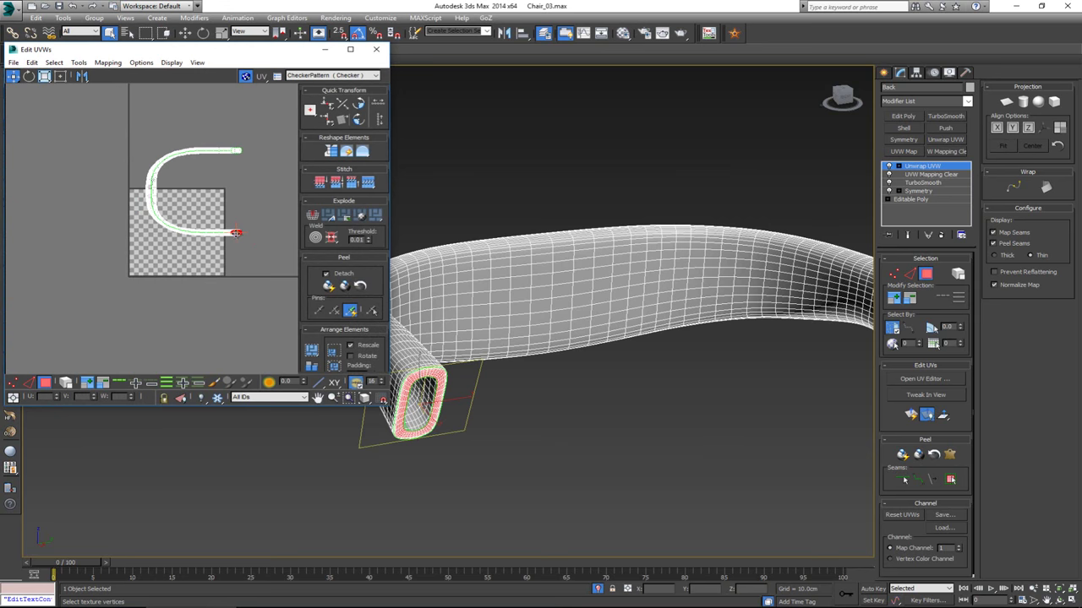
pyautogui.moveTo(236, 234); pyautogui.dragTo(228, 280)
# Select a face at the backrest's other end, expand the selection to its seams, and peel it
pyautogui.moveTo(778, 311); pyautogui.dragTo(373, 307, button='middle')
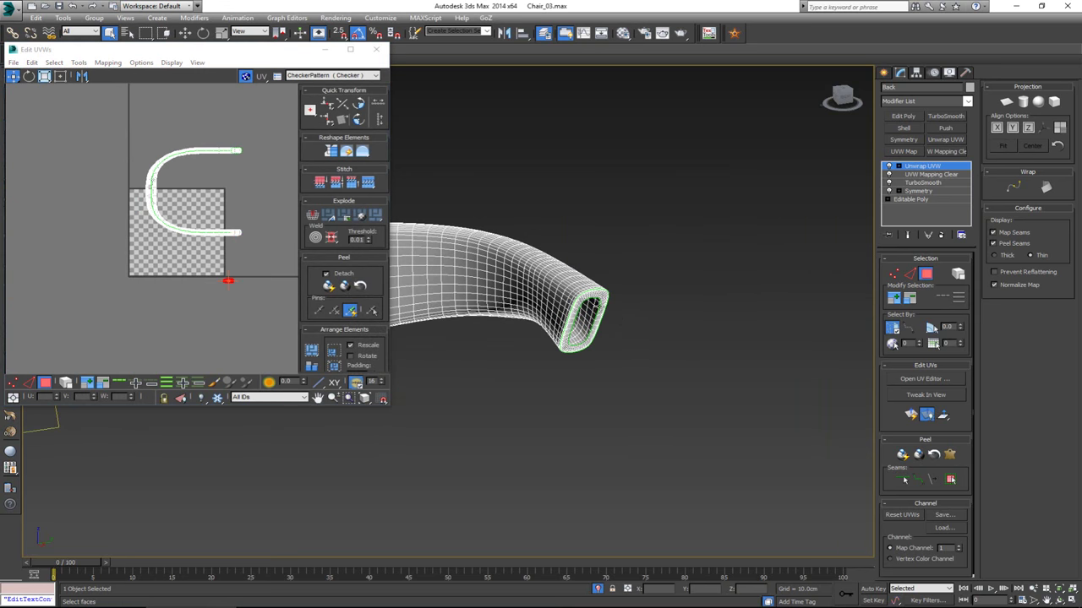
pyautogui.scroll(10, 603, 295)
pyautogui.click(604, 291)
pyautogui.click(951, 480)
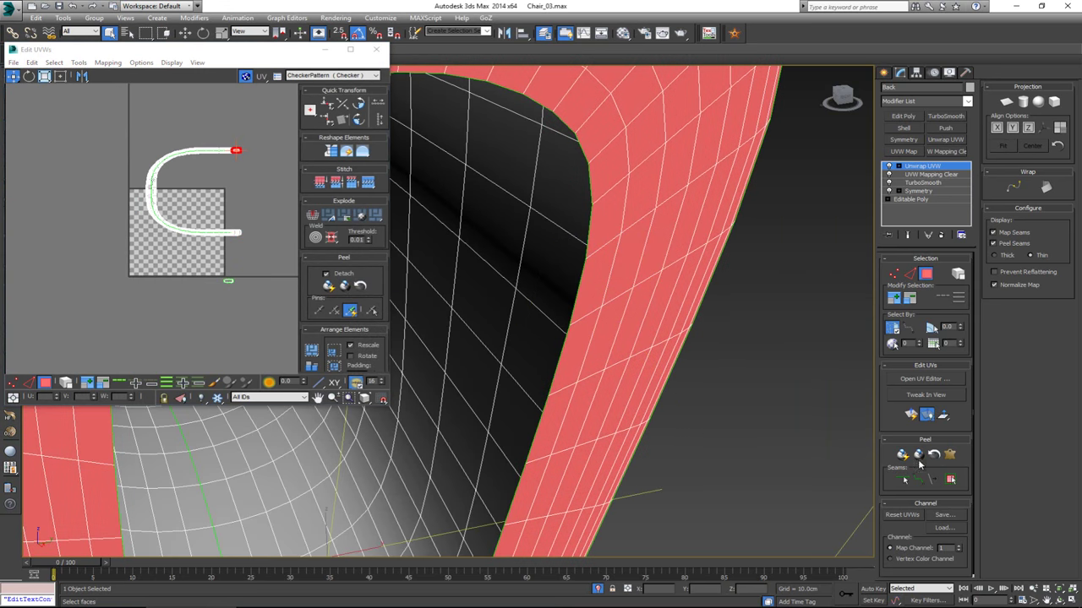
pyautogui.click(227, 151)
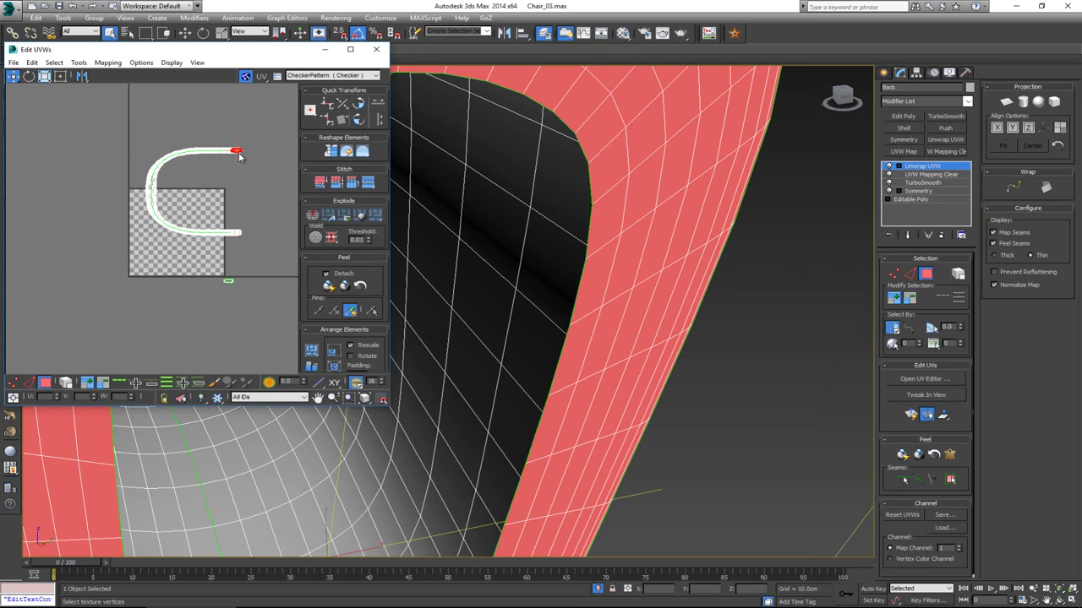
pyautogui.click(636, 318)
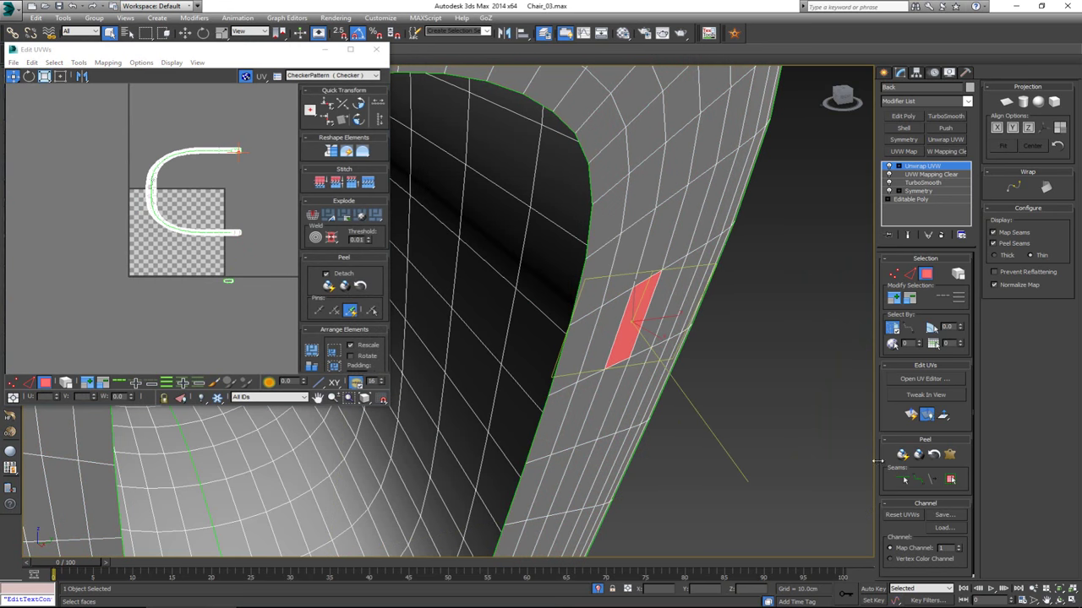
pyautogui.click(951, 480)
# Move the main backrest UV island up and aside, then place the second end's island next to the first one
pyautogui.scroll(3, 223, 178)
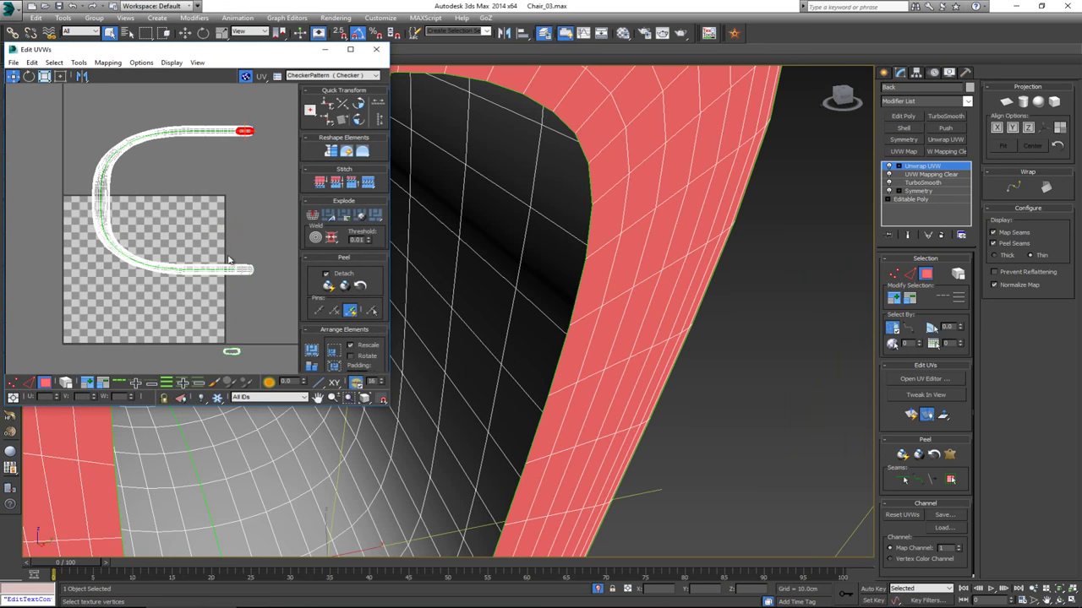
pyautogui.moveTo(164, 205); pyautogui.dragTo(174, 225, button='middle')
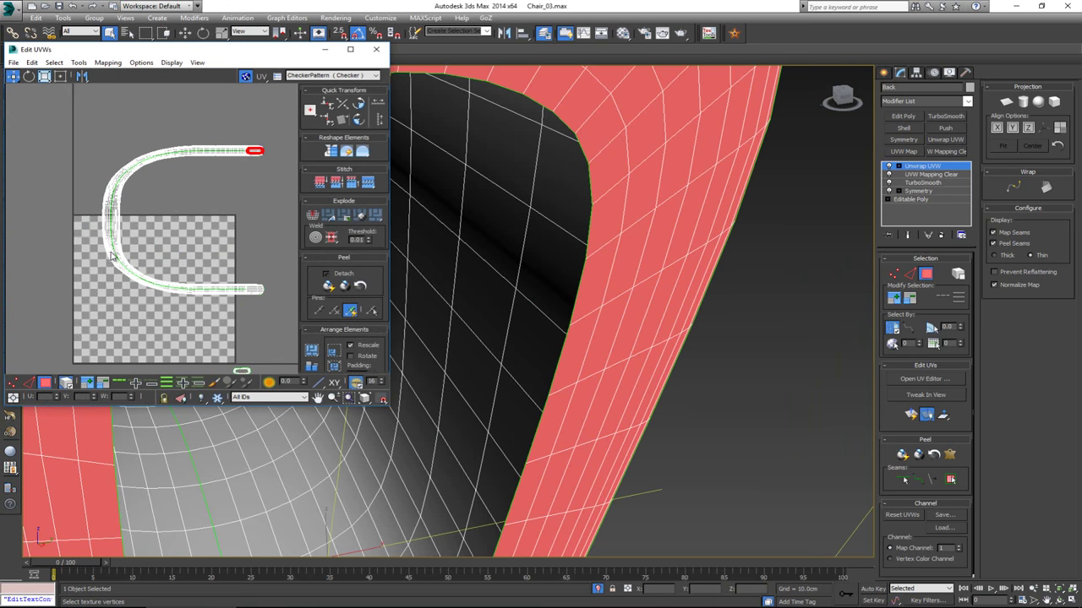
pyautogui.moveTo(108, 252); pyautogui.dragTo(46, 209)
pyautogui.moveTo(240, 138); pyautogui.dragTo(247, 369)
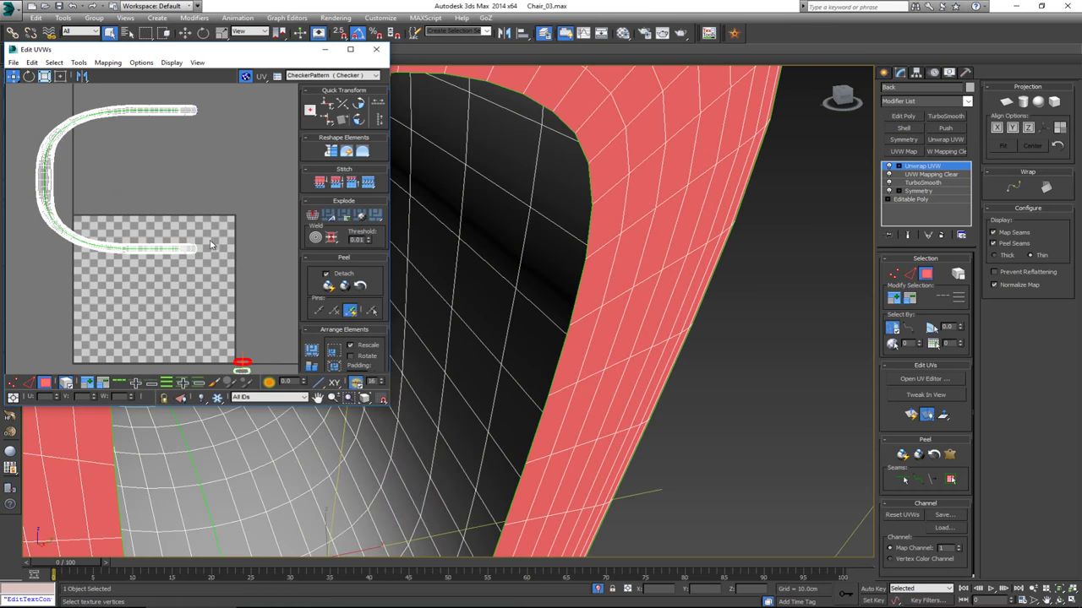
# Peel the main backrest UV island and rotate it to lie horizontally above the texture tile
pyautogui.scroll(-2, 167, 193)
pyautogui.moveTo(228, 248); pyautogui.dragTo(253, 264)
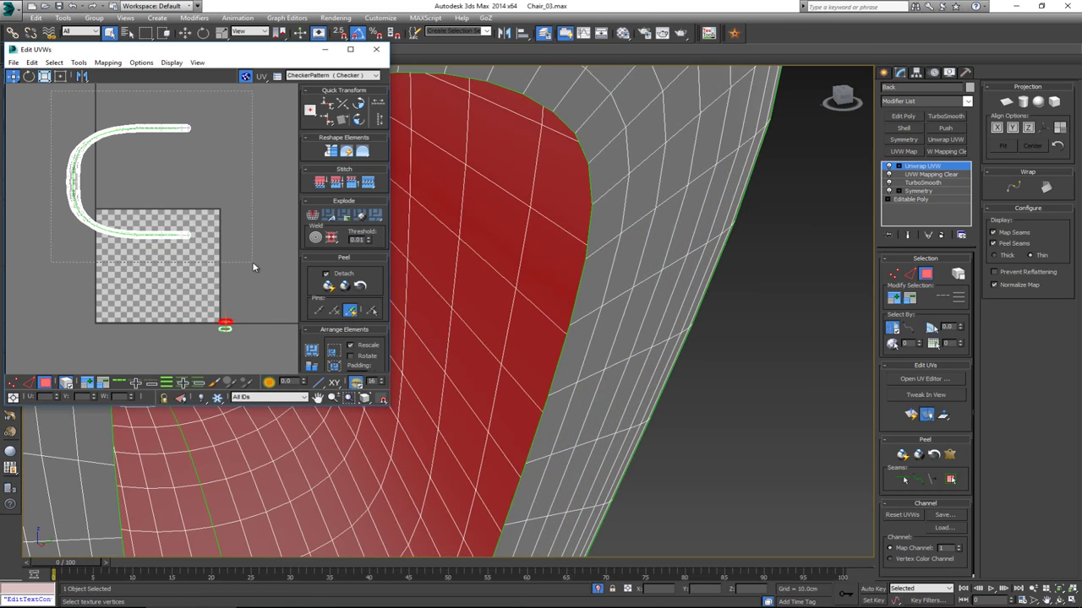
pyautogui.moveTo(203, 49); pyautogui.dragTo(323, 109)
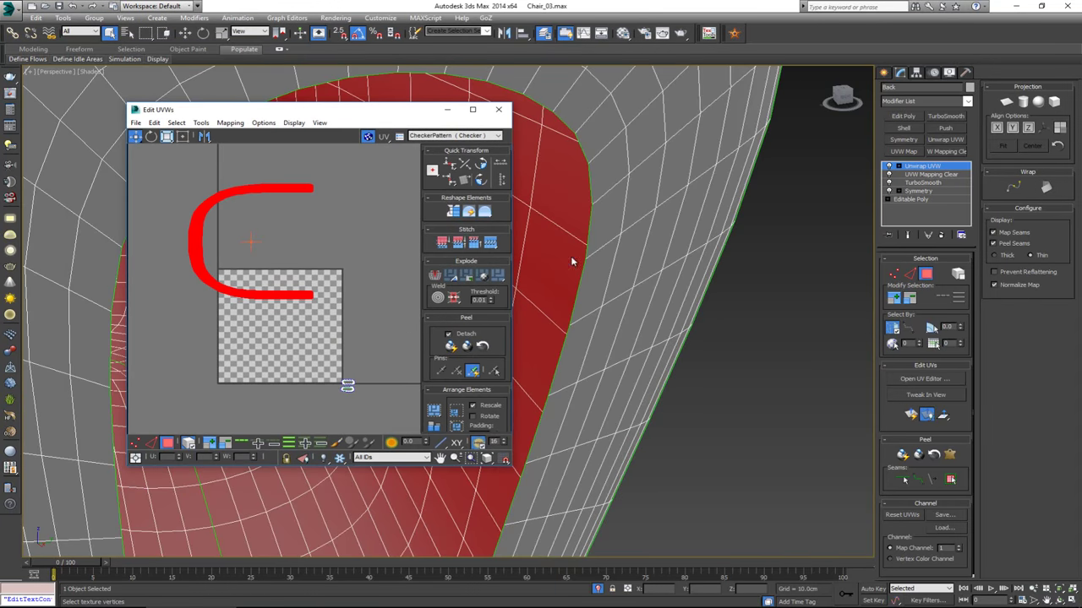
pyautogui.click(903, 455)
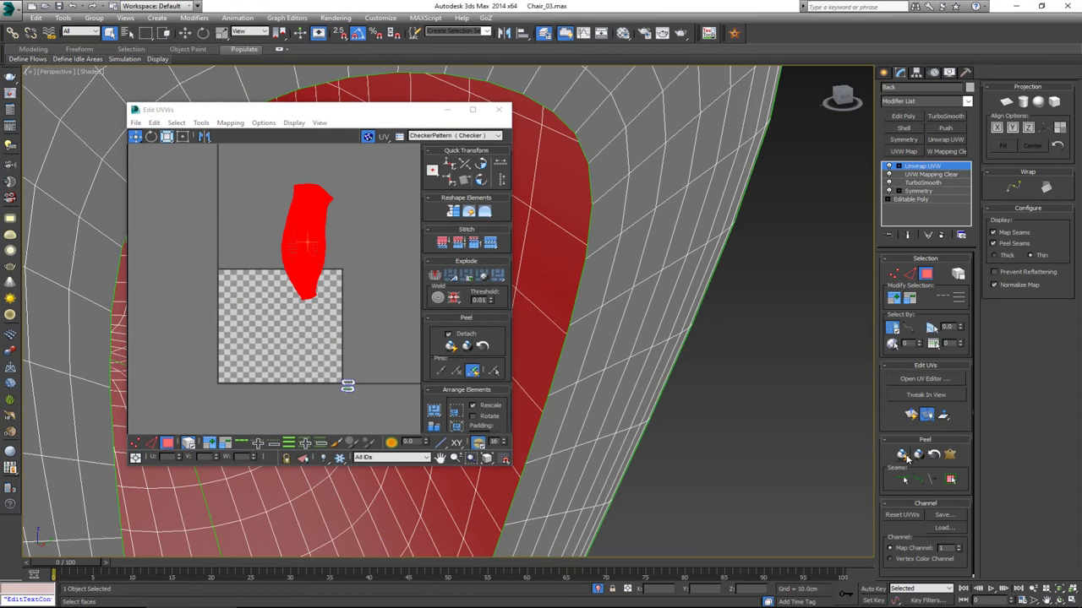
pyautogui.press('e')
pyautogui.moveTo(323, 224); pyautogui.dragTo(361, 242)
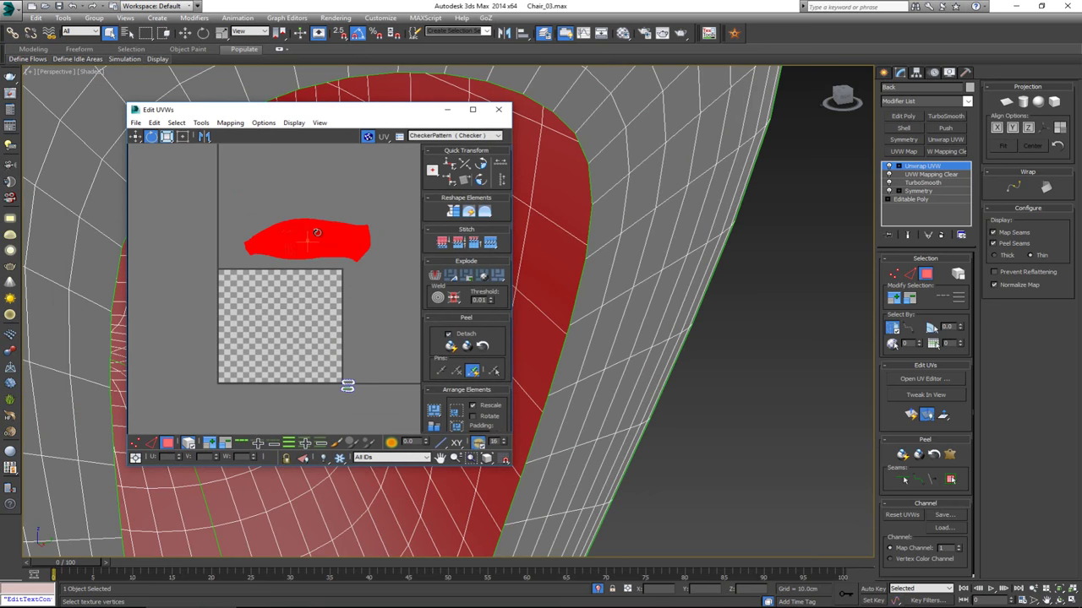
# Start relaxing the main backrest island with Relax By Edge Angles and raise the amount to 0.36
pyautogui.scroll(4, 317, 233)
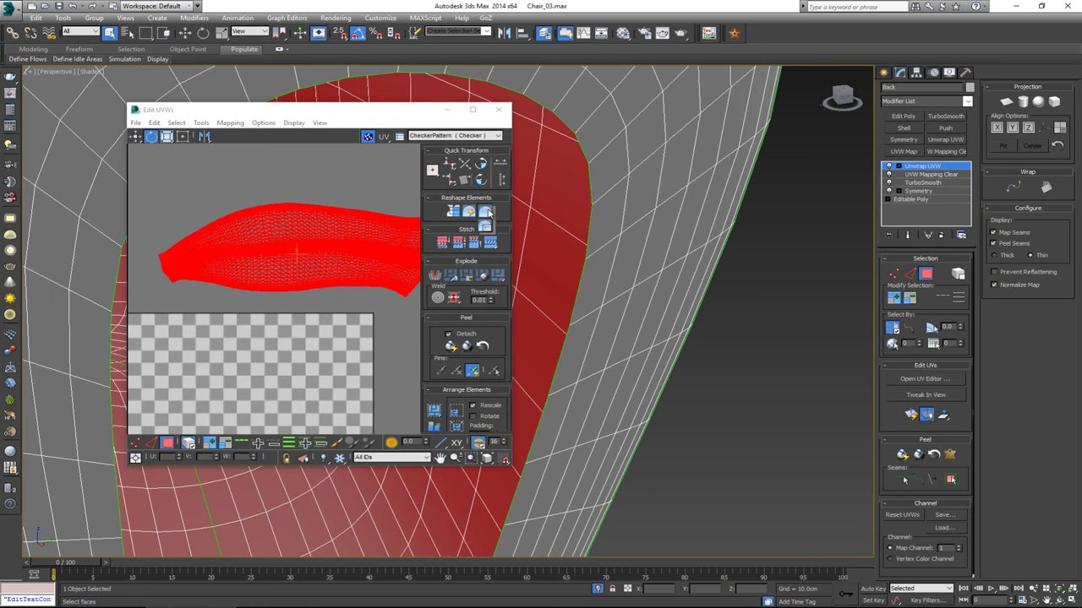
pyautogui.click(485, 212)
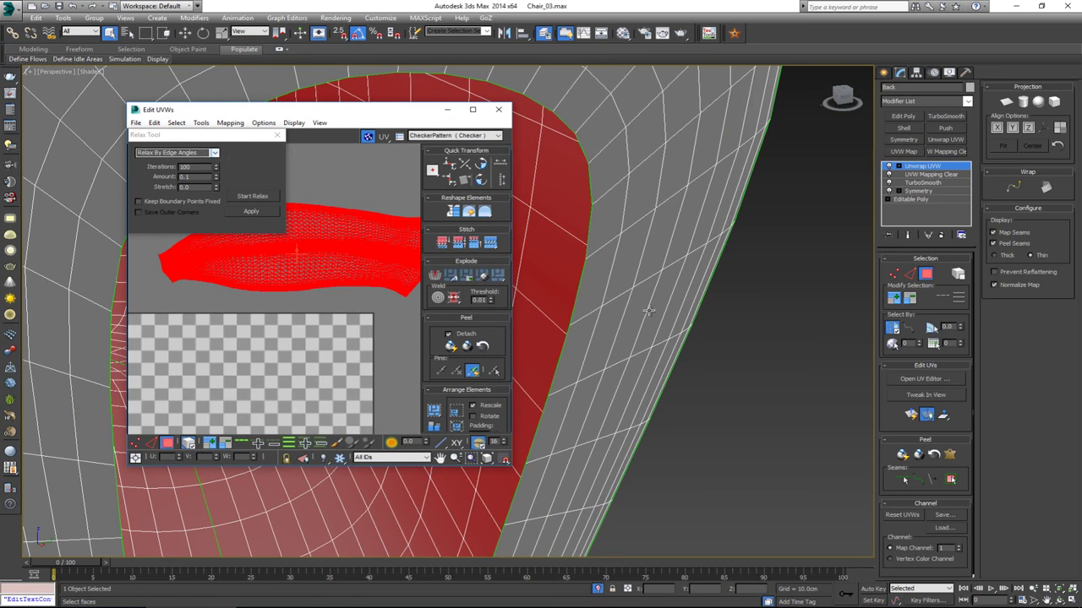
pyautogui.click(267, 196)
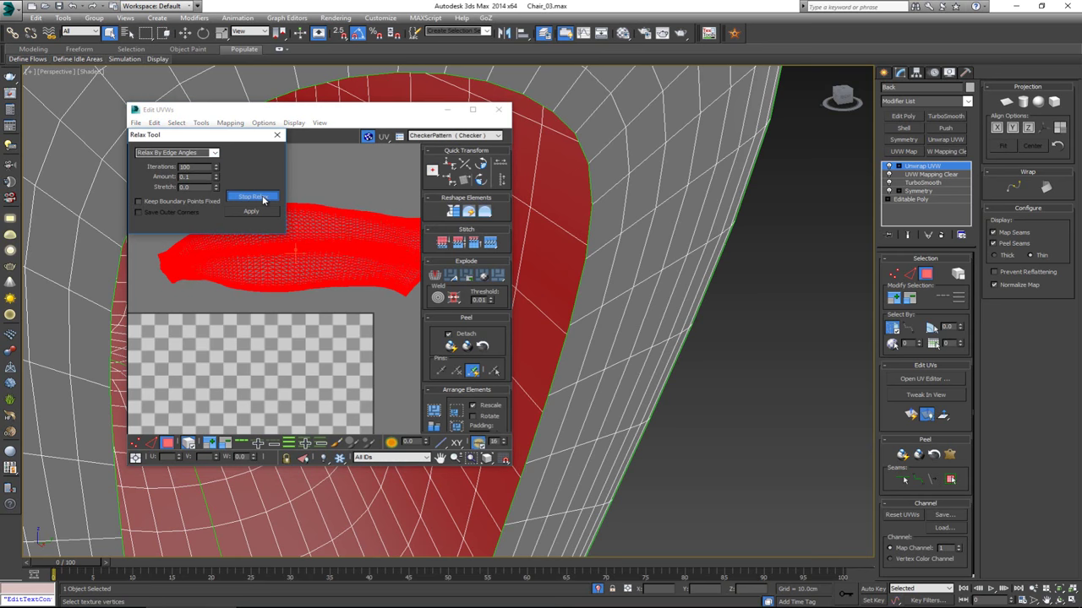
pyautogui.moveTo(216, 179); pyautogui.dragTo(217, 165)
# Switch the running relax to Relax By Polygon Angles with an amount of 1.0 and stop it once the island has spread
pyautogui.click(215, 153)
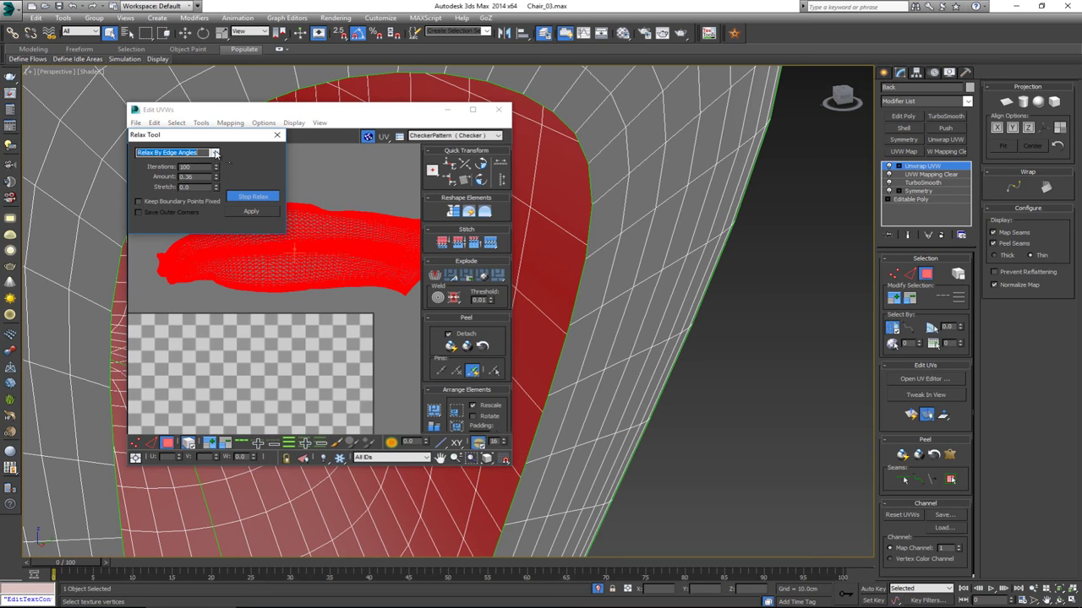
pyautogui.click(201, 164)
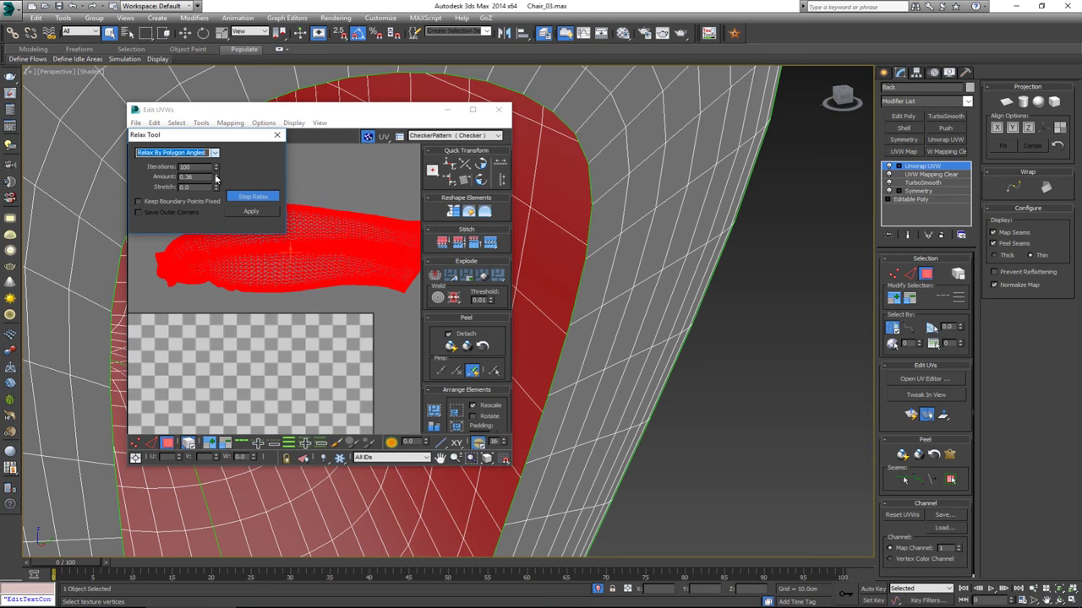
pyautogui.moveTo(217, 178); pyautogui.dragTo(215, 80)
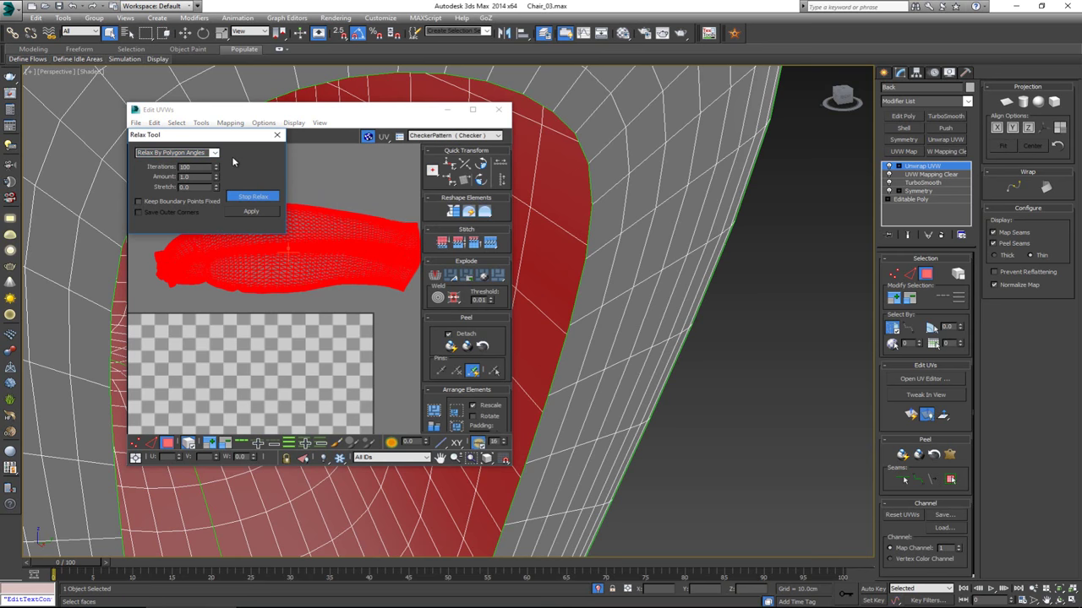
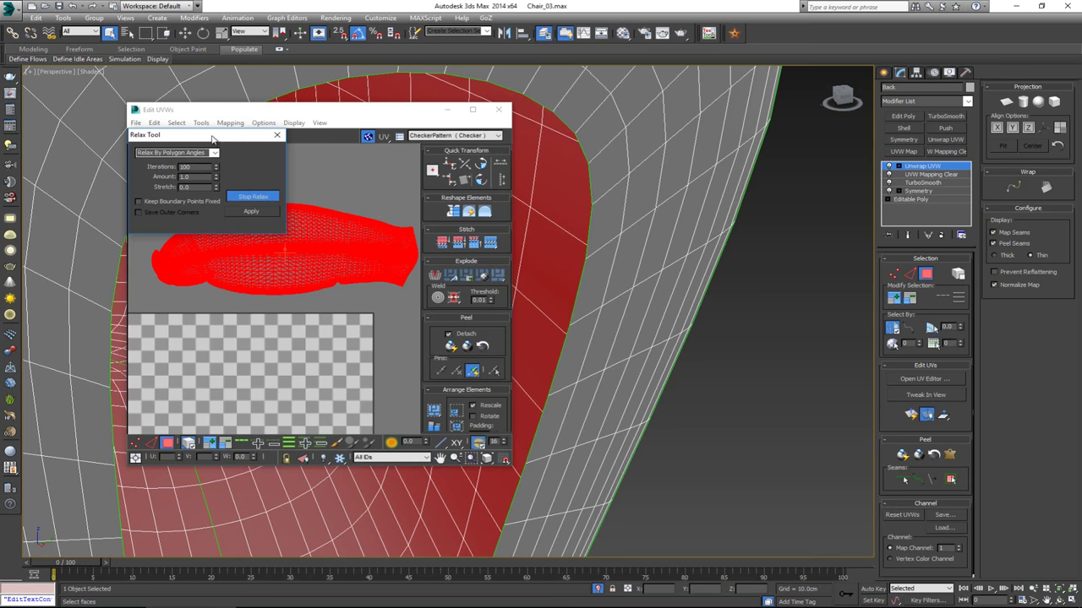
pyautogui.moveTo(213, 139); pyautogui.dragTo(598, 112)
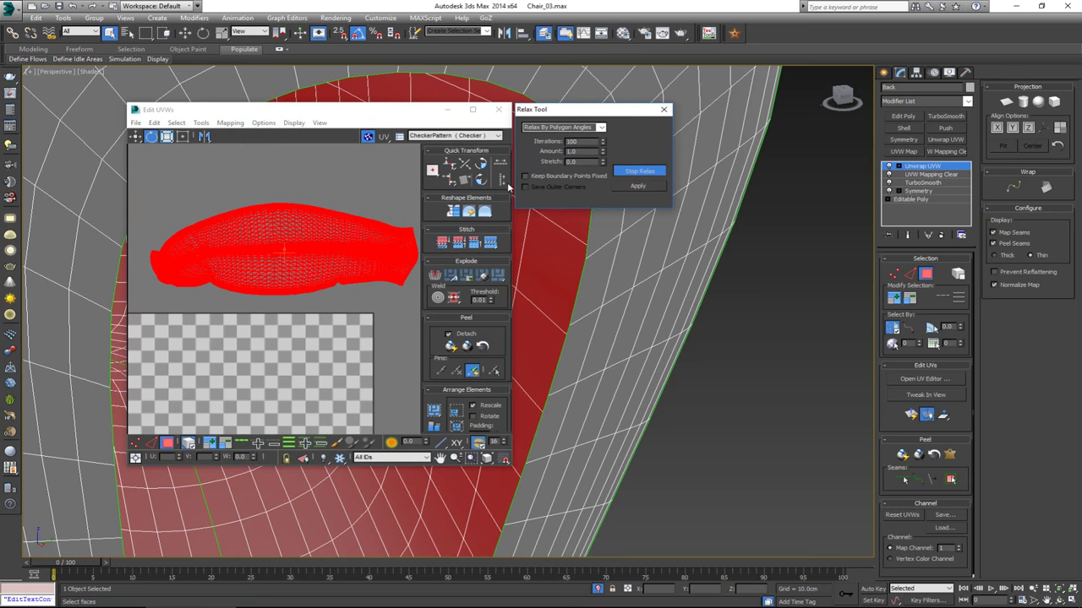
pyautogui.click(643, 171)
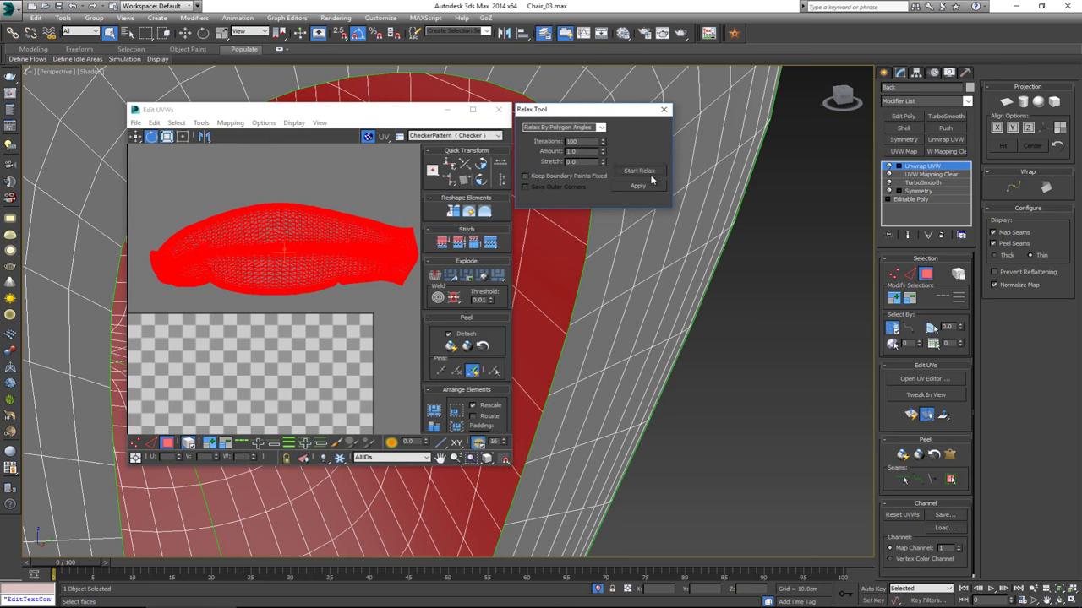
pyautogui.click(653, 186)
pyautogui.click(249, 260)
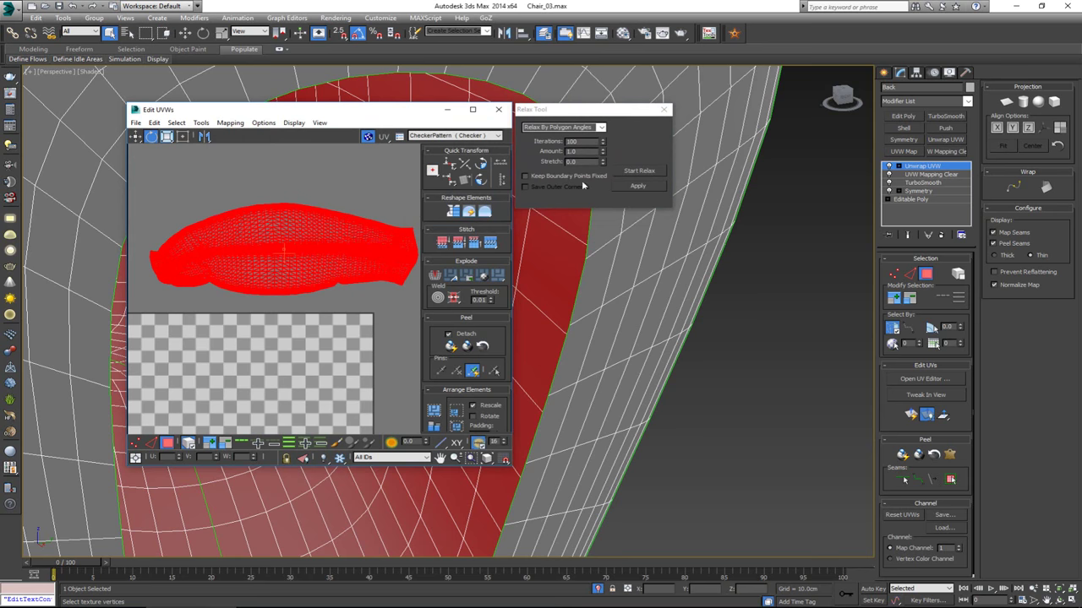
# Close the Relax Tool and move the backrest UV island down into the upper part of the texture tile
pyautogui.click(664, 109)
pyautogui.keyDown('alt'); pyautogui.moveTo(668, 173); pyautogui.dragTo(680, 241, button='middle'); pyautogui.keyUp('alt')
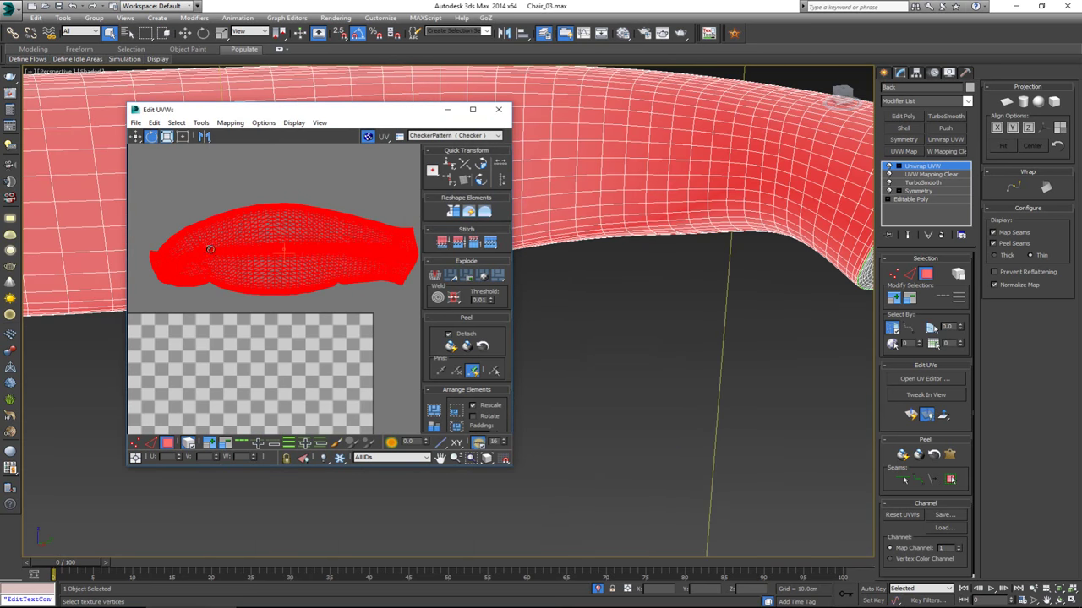
pyautogui.scroll(10, 211, 250)
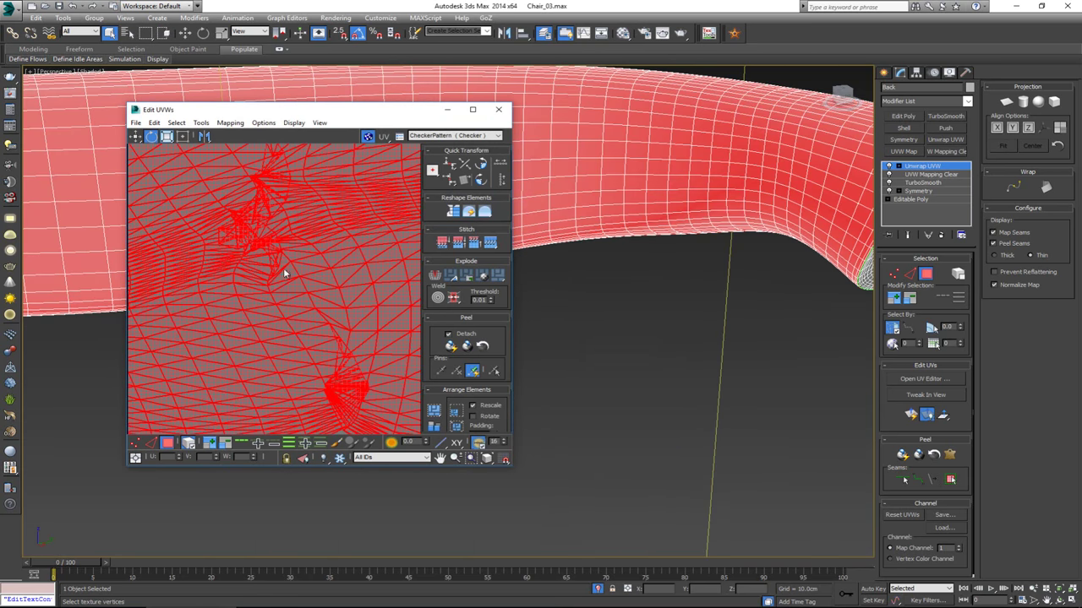
pyautogui.press('w')
pyautogui.scroll(-10, 303, 341)
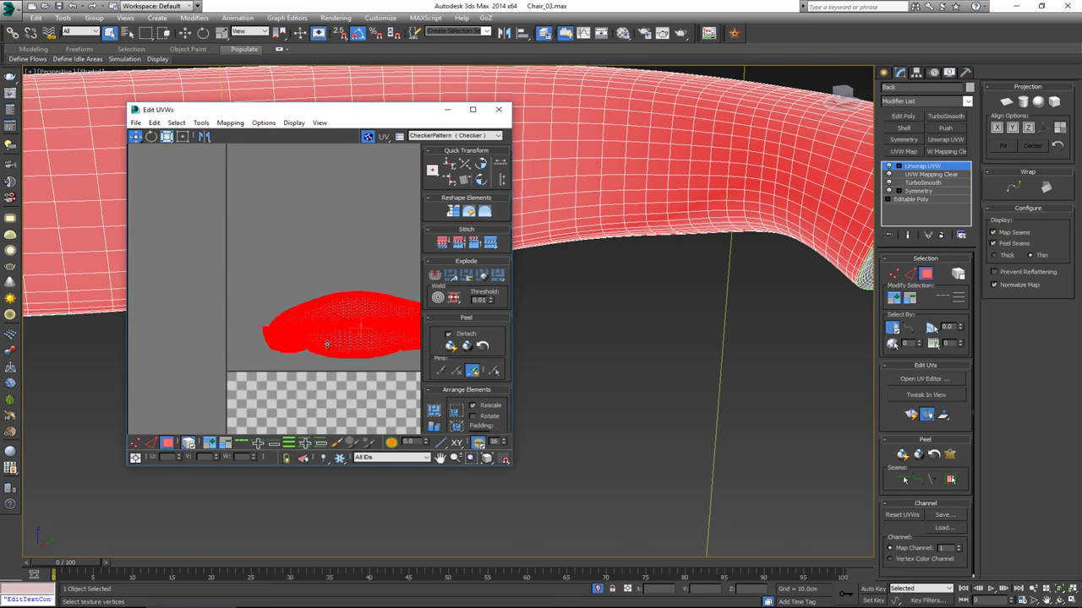
pyautogui.moveTo(353, 340); pyautogui.dragTo(319, 417)
pyautogui.scroll(8, 285, 321)
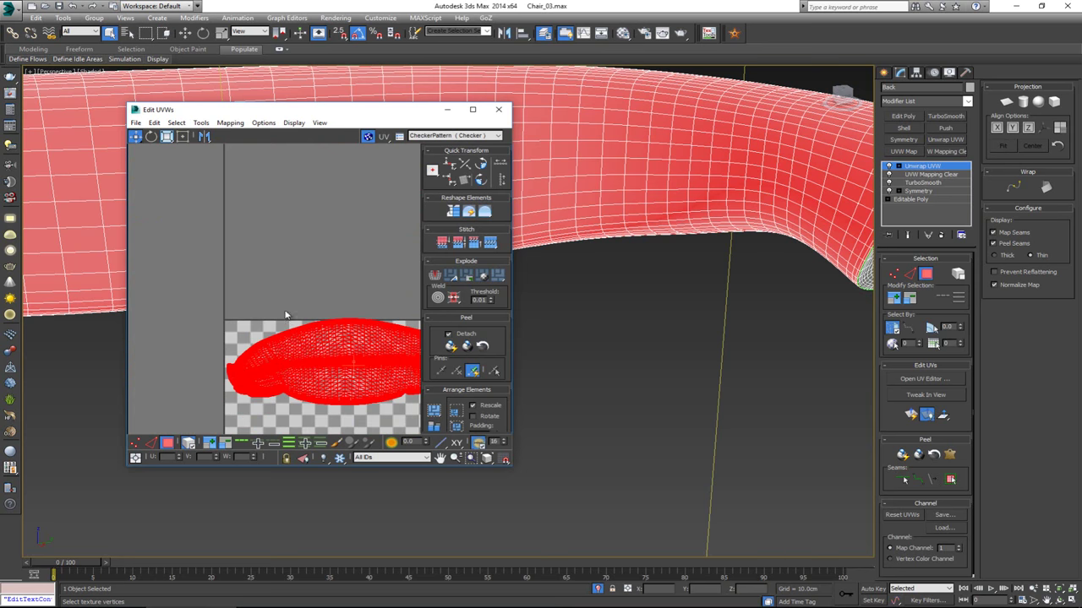
pyautogui.scroll(3, 289, 337)
pyautogui.moveTo(289, 337); pyautogui.dragTo(317, 214, button='middle')
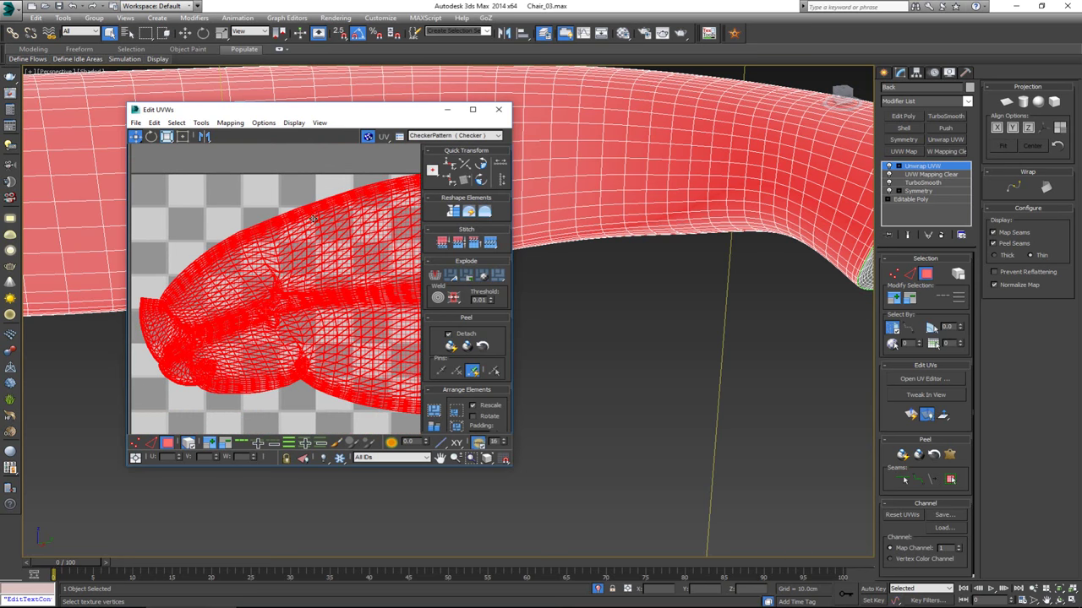
# Open the v.4.10 UV tools palette beside the UV editor and switch to vertex selection with nothing selected
pyautogui.click(708, 34)
pyautogui.moveTo(246, 113); pyautogui.dragTo(377, 151)
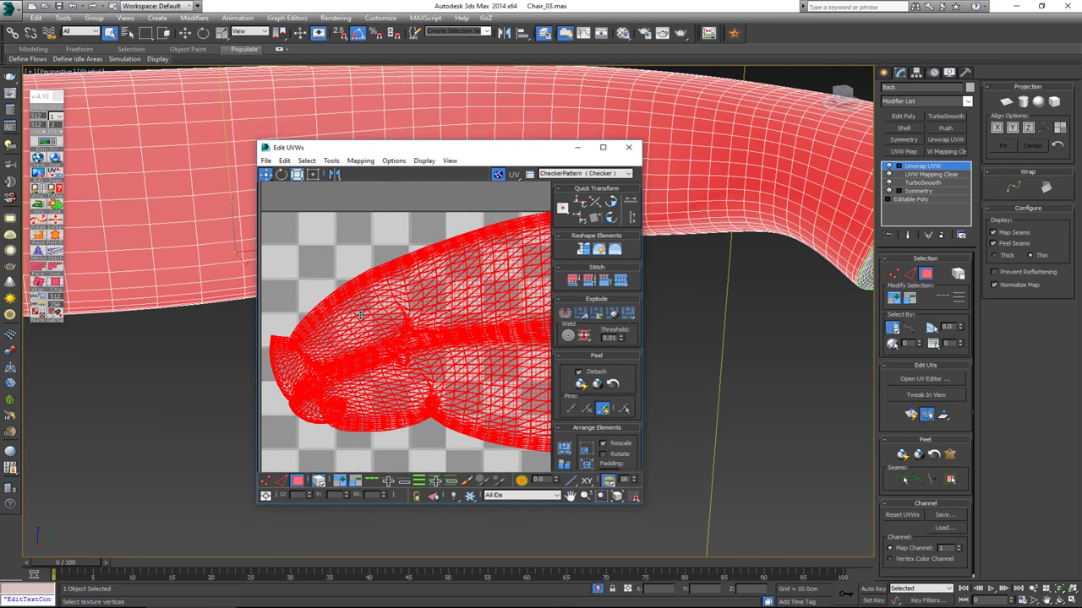
pyautogui.press('1')
pyautogui.click(292, 299)
pyautogui.moveTo(294, 301); pyautogui.dragTo(325, 261, button='middle')
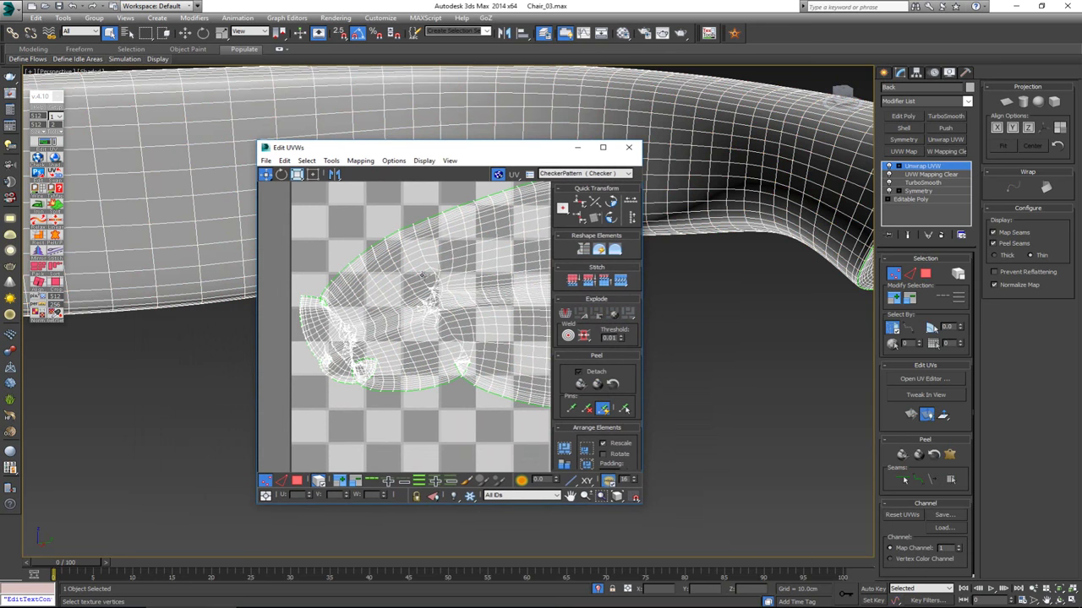
# With element selection off, select the tangled vertices in the inner fold near the backrest island's left end and relax them
pyautogui.moveTo(406, 270); pyautogui.dragTo(471, 339)
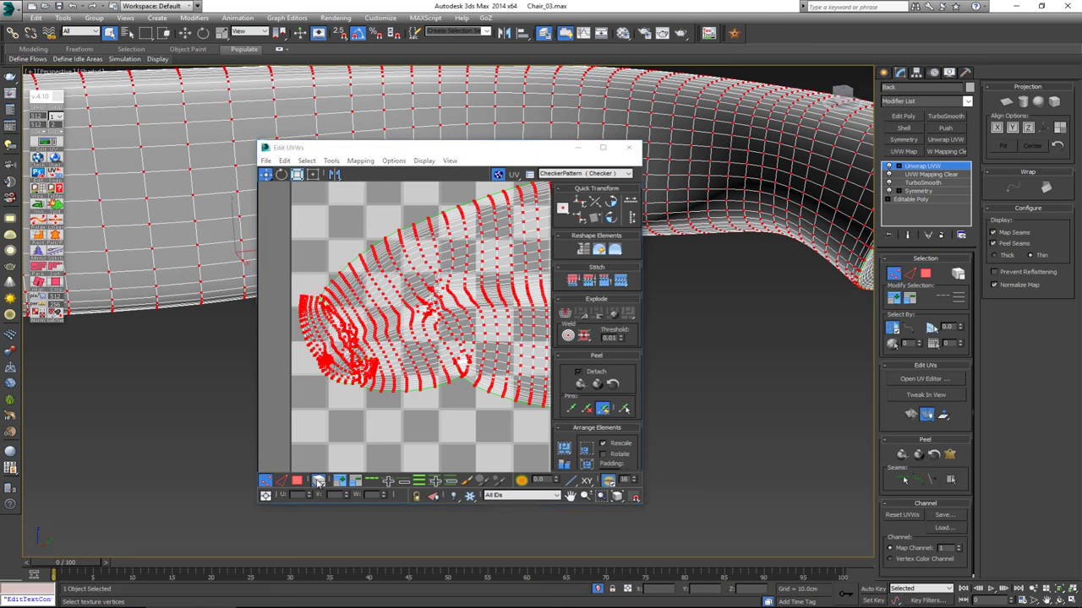
pyautogui.click(413, 281)
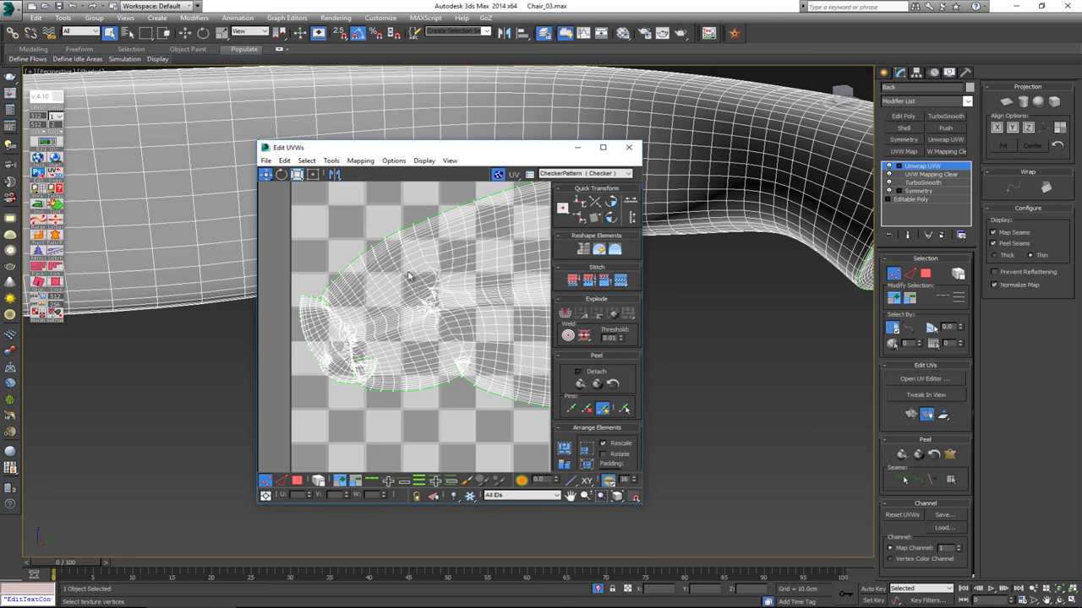
pyautogui.moveTo(409, 275); pyautogui.dragTo(466, 336)
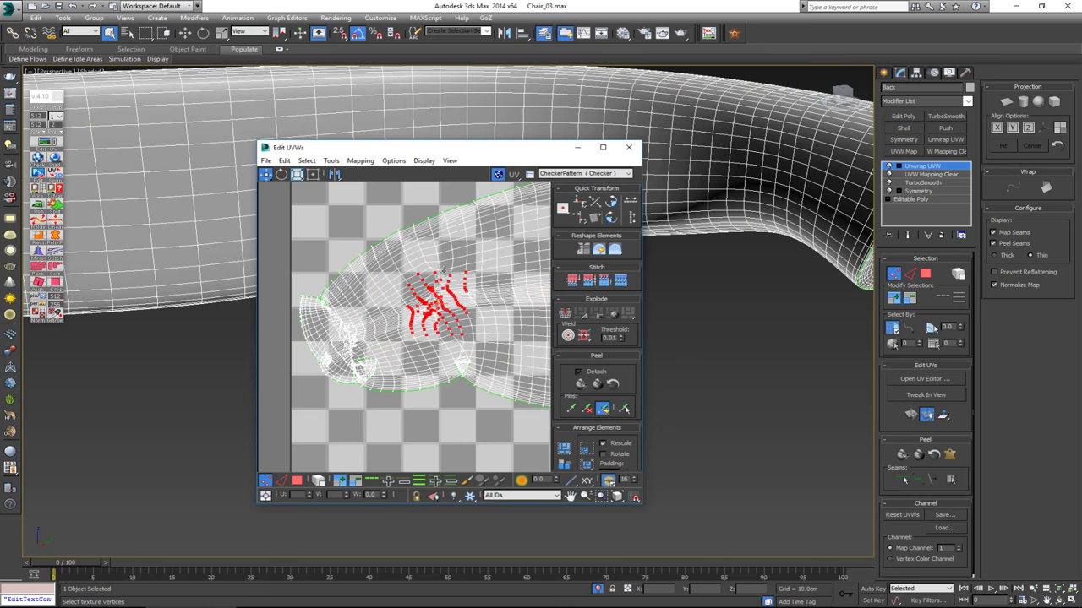
pyautogui.keyDown('ctrl'); pyautogui.moveTo(423, 260); pyautogui.dragTo(457, 284); pyautogui.keyUp('ctrl')
pyautogui.click(38, 222)
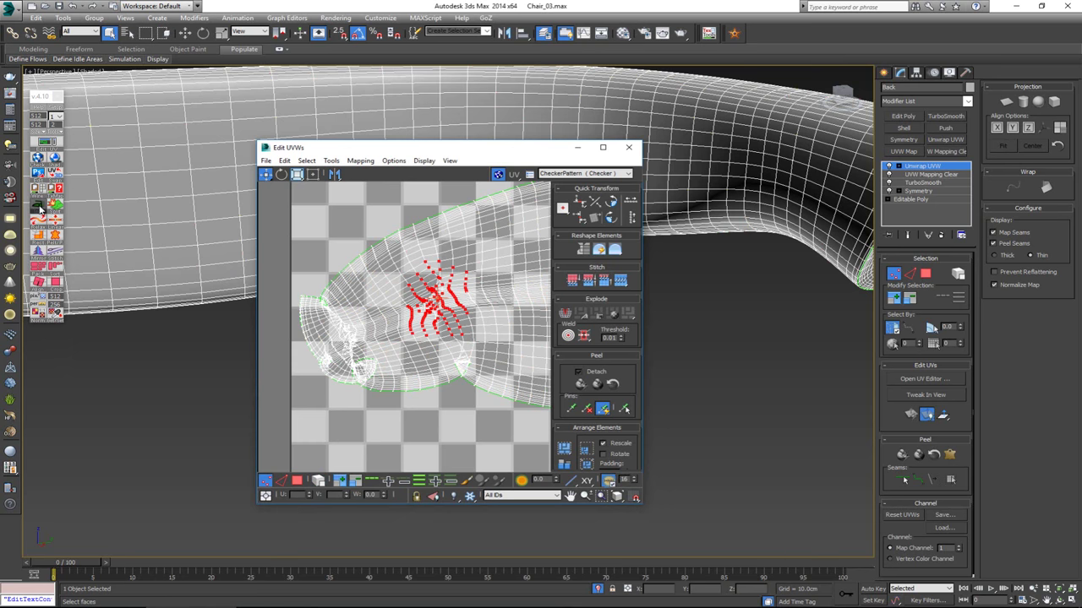
# Try the palette's flattening tool on the fold vertices and on the whole backrest island, undoing each attempt
pyautogui.click(39, 207)
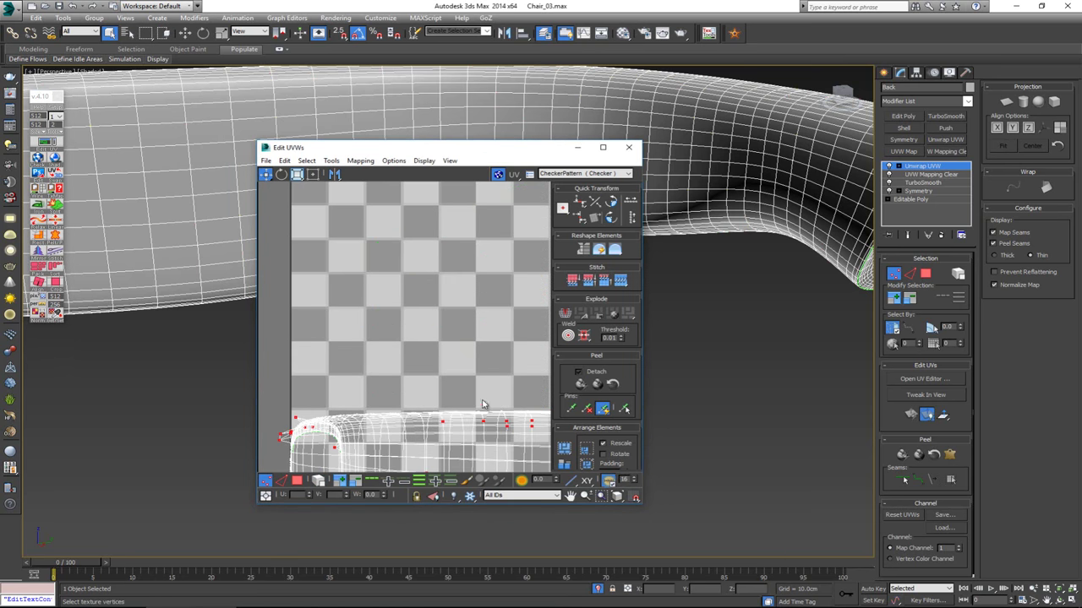
pyautogui.moveTo(492, 405); pyautogui.dragTo(395, 334, button='middle')
pyautogui.hotkey('ctrl', 'z')
pyautogui.click(339, 347)
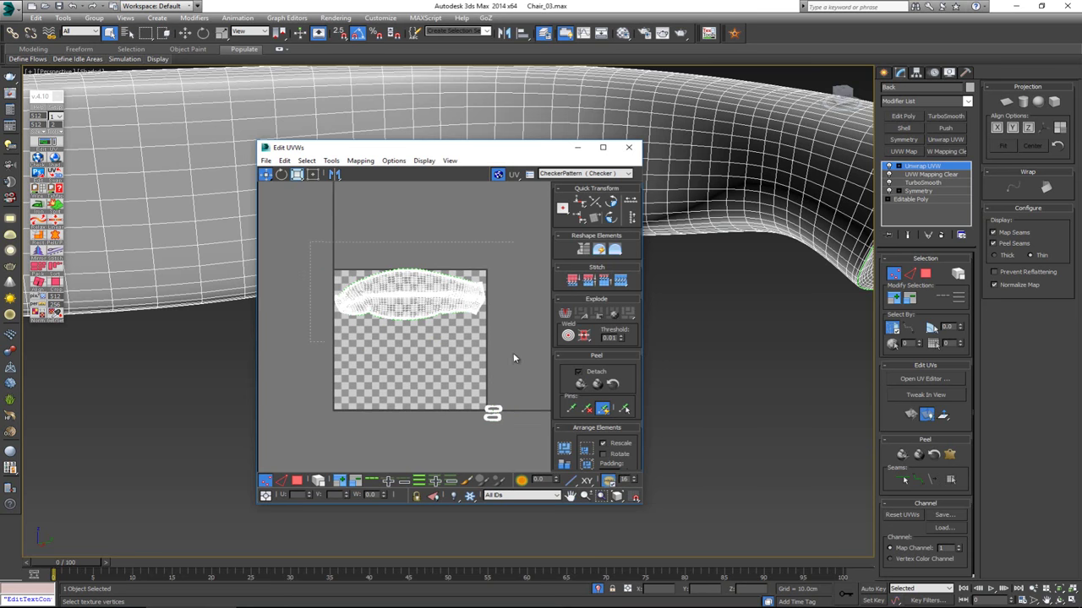
pyautogui.moveTo(514, 358); pyautogui.dragTo(515, 360)
pyautogui.click(37, 209)
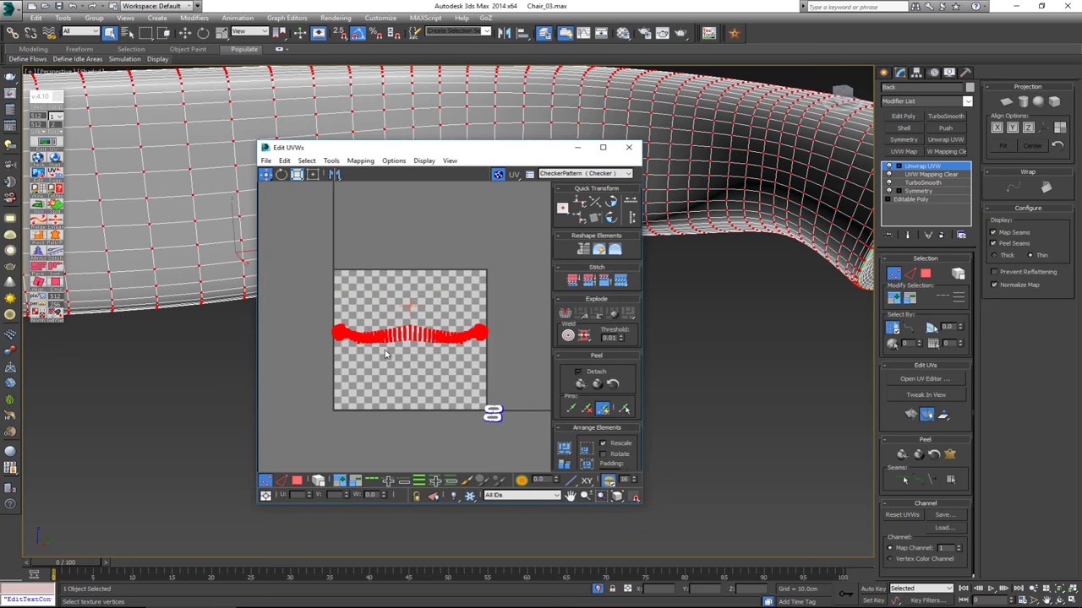
pyautogui.scroll(5, 386, 354)
pyautogui.hotkey('ctrl', 'z')
# Select the UV vertices around the upper corner of the backrest island's left tip
pyautogui.moveTo(385, 243); pyautogui.dragTo(442, 404, button='middle')
pyautogui.scroll(-2, 442, 405)
pyautogui.click(372, 389)
pyautogui.scroll(4, 349, 341)
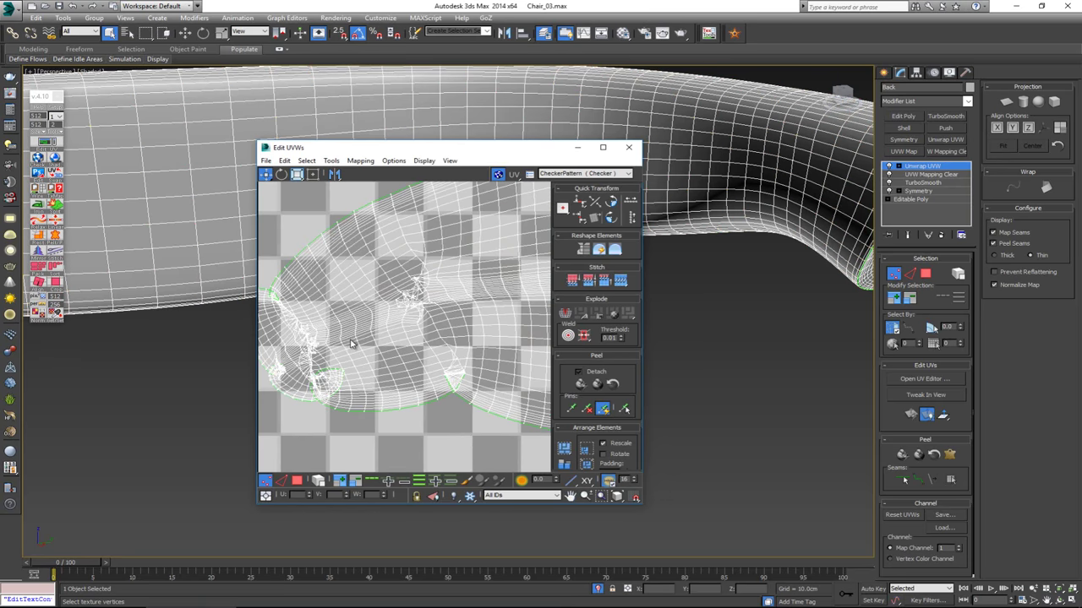
pyautogui.moveTo(337, 357); pyautogui.dragTo(415, 341, button='middle')
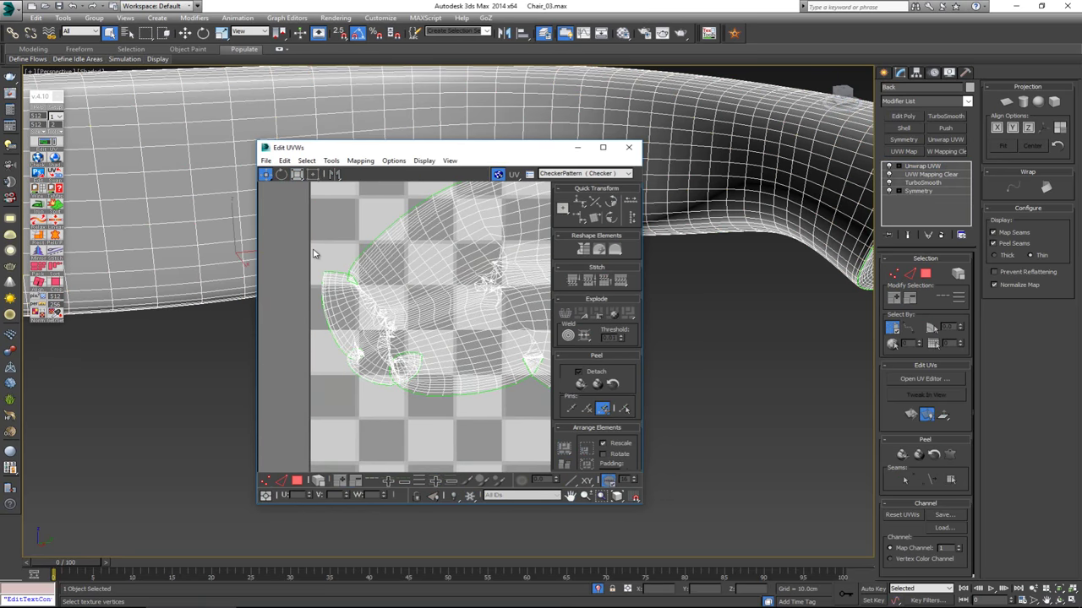
pyautogui.moveTo(314, 251); pyautogui.dragTo(381, 299)
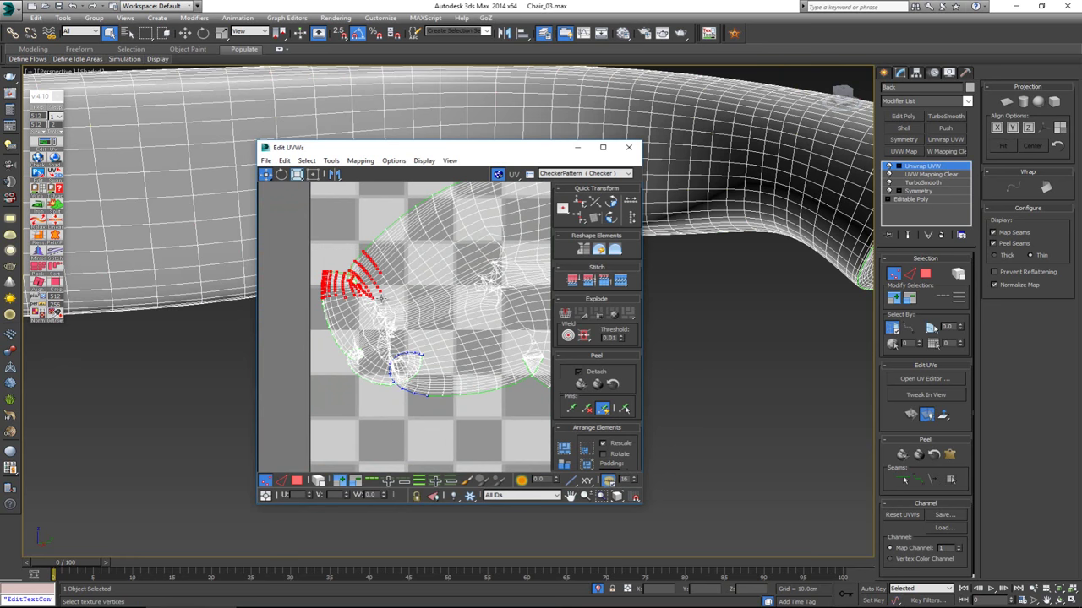
# Try the palette's flattening tool on the selected tip vertices and undo it
pyautogui.click(39, 210)
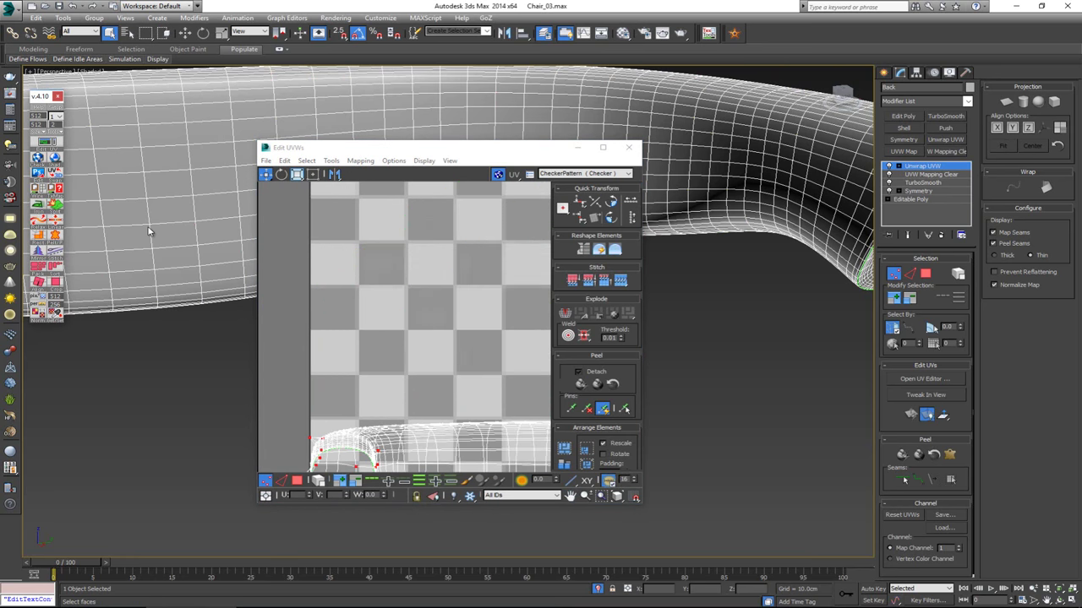
pyautogui.click(362, 150)
pyautogui.scroll(-5, 480, 421)
pyautogui.moveTo(465, 412); pyautogui.dragTo(363, 317, button='middle')
pyautogui.hotkey('ctrl', 'z')
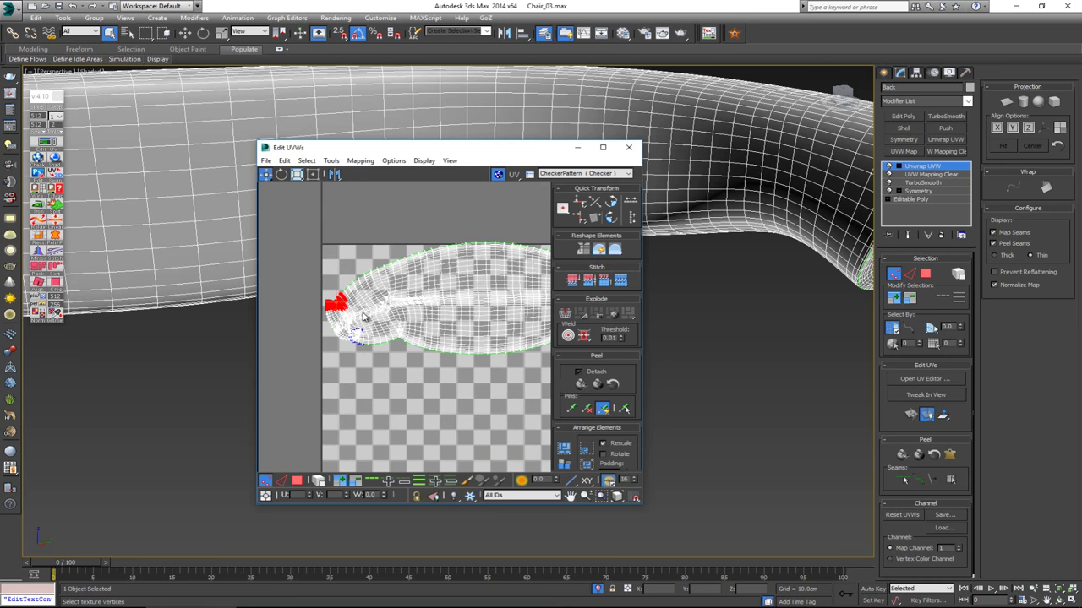
# Relax the selected left tip vertices, and do the same for the overlapping fold at the island's lower left
pyautogui.click(39, 222)
pyautogui.scroll(6, 330, 307)
pyautogui.scroll(1, 379, 344)
pyautogui.moveTo(402, 361); pyautogui.dragTo(381, 285, button='middle')
pyautogui.scroll(-1, 382, 285)
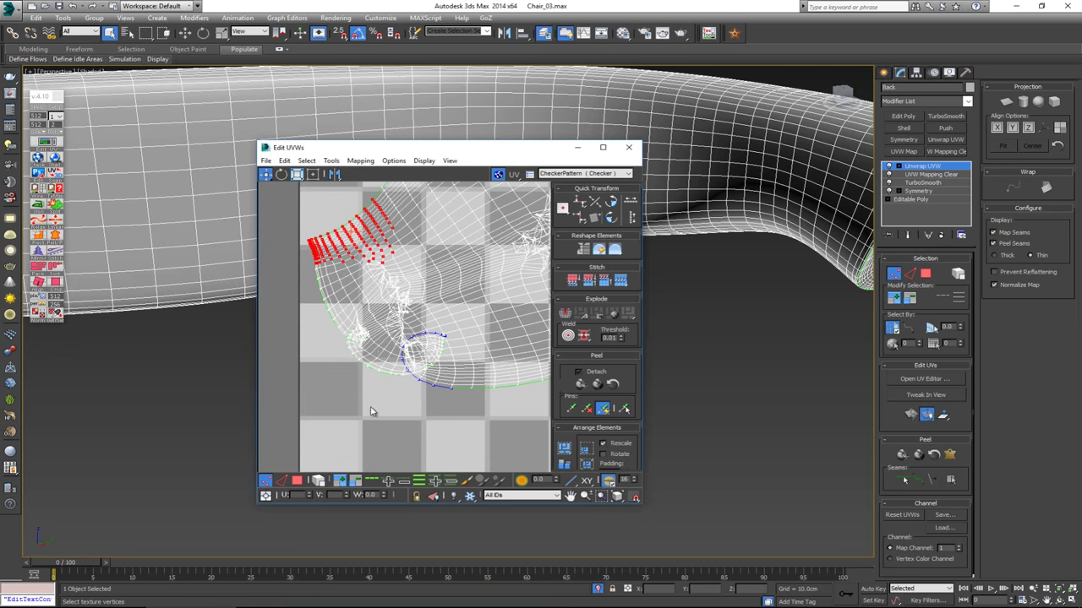
pyautogui.moveTo(370, 410); pyautogui.dragTo(455, 313)
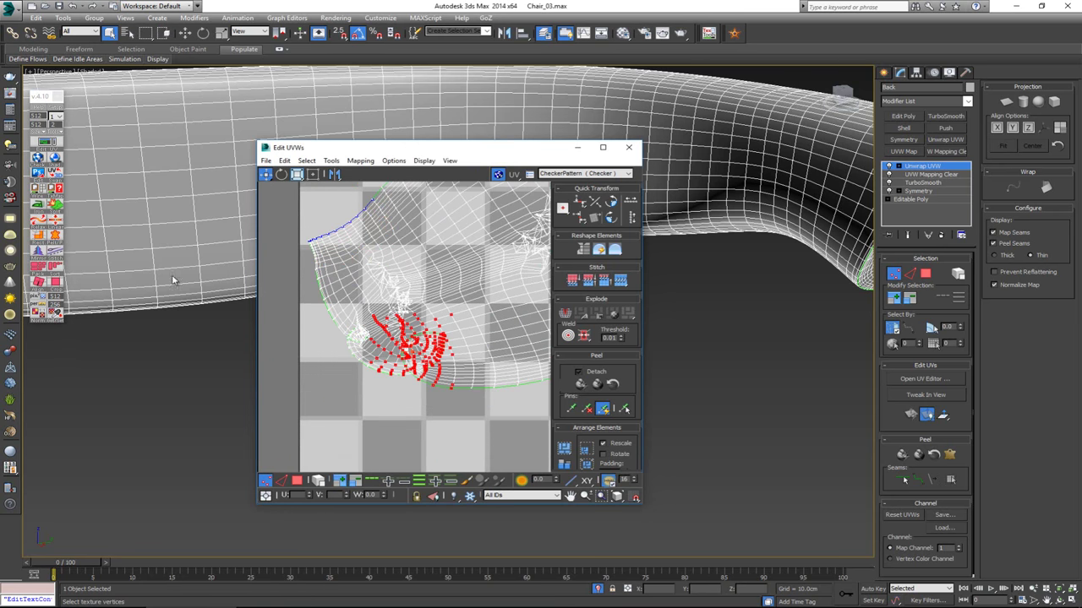
pyautogui.click(38, 218)
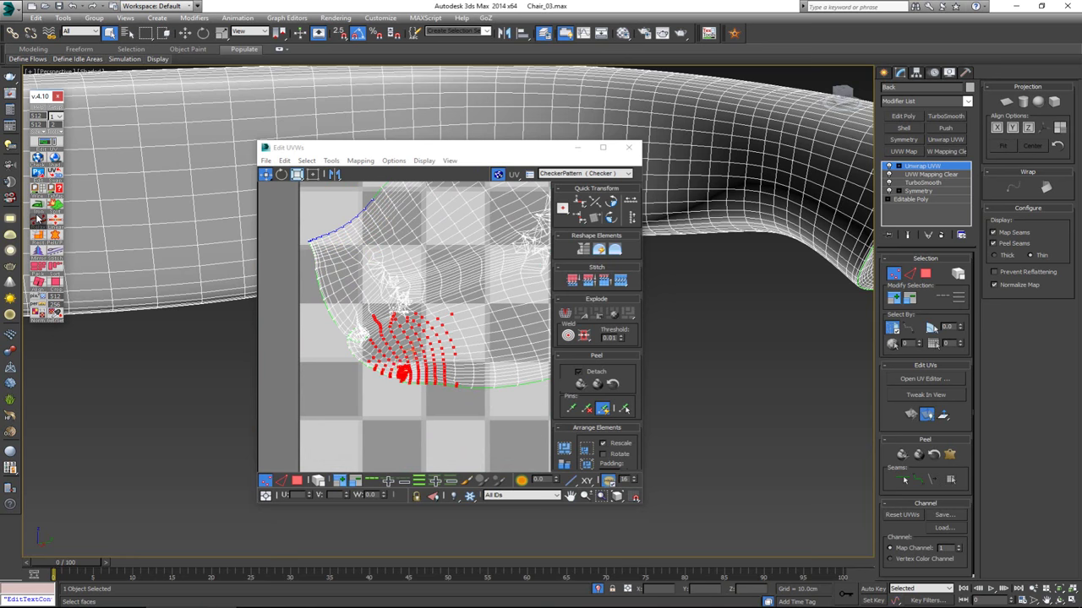
# Select the crowded vertices along the lower left boundary of the backrest island and relax them
pyautogui.moveTo(319, 304); pyautogui.dragTo(377, 362)
pyautogui.click(40, 206)
pyautogui.click(39, 207)
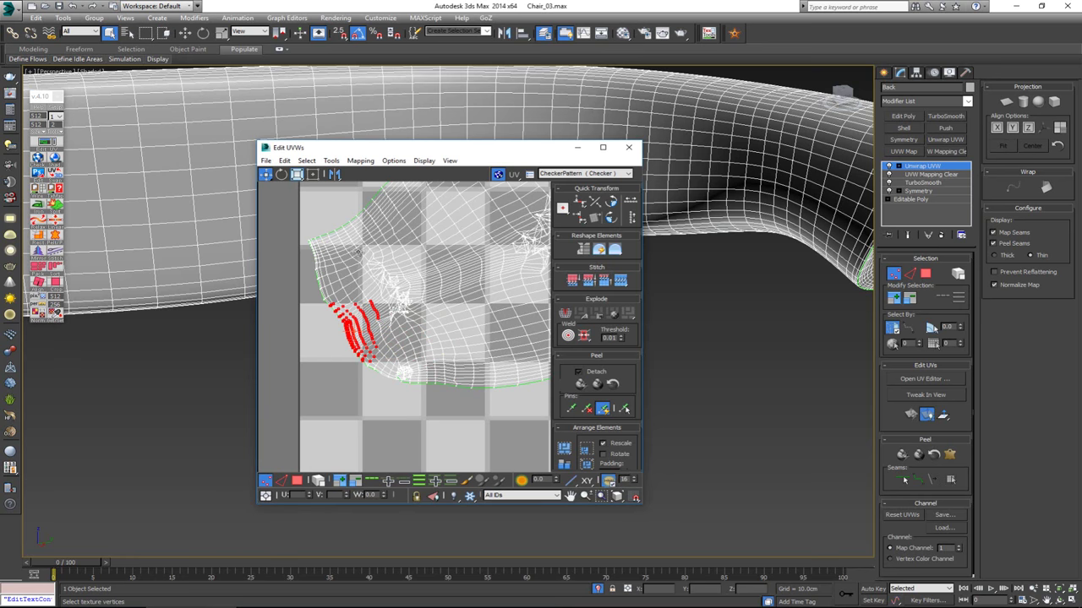
# Relax the tangled vertices inside the backrest island's left end by working through several overlapping vertex patches
pyautogui.moveTo(417, 318); pyautogui.dragTo(427, 335)
pyautogui.click(43, 222)
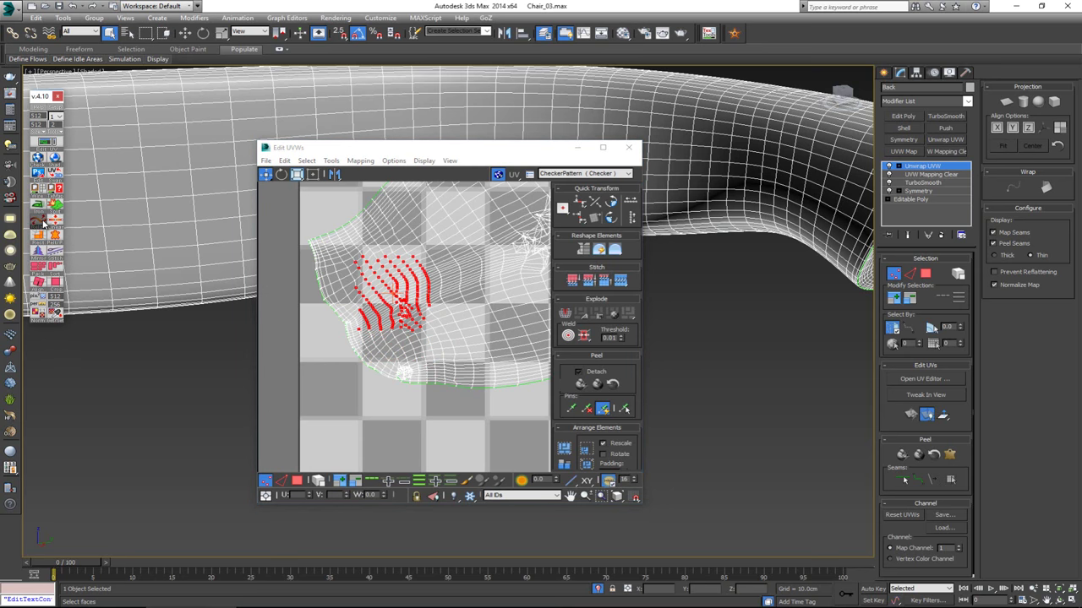
pyautogui.click(447, 333)
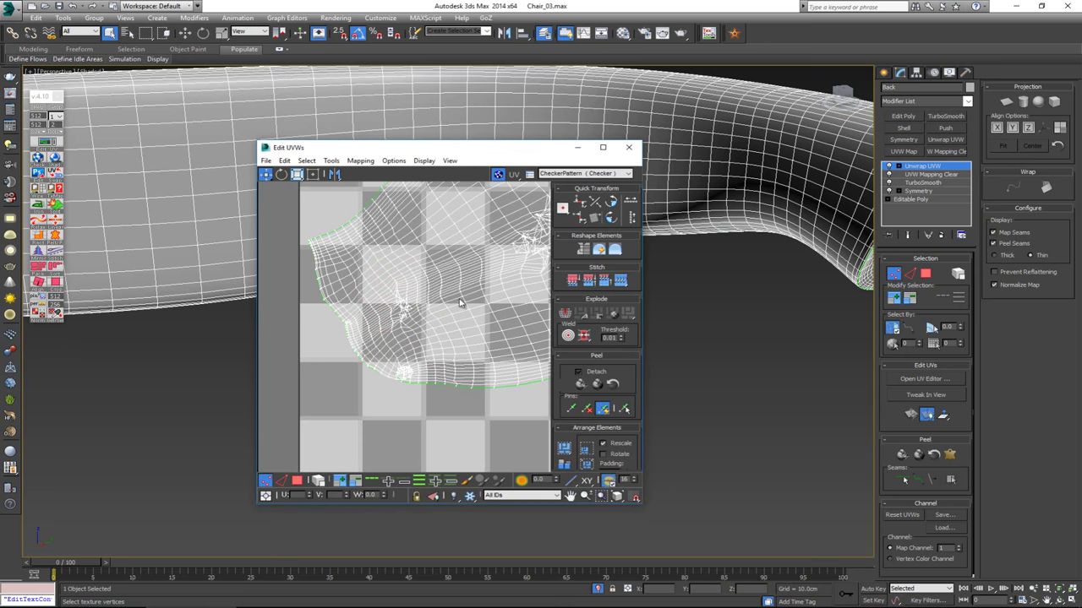
pyautogui.moveTo(391, 368); pyautogui.dragTo(383, 355)
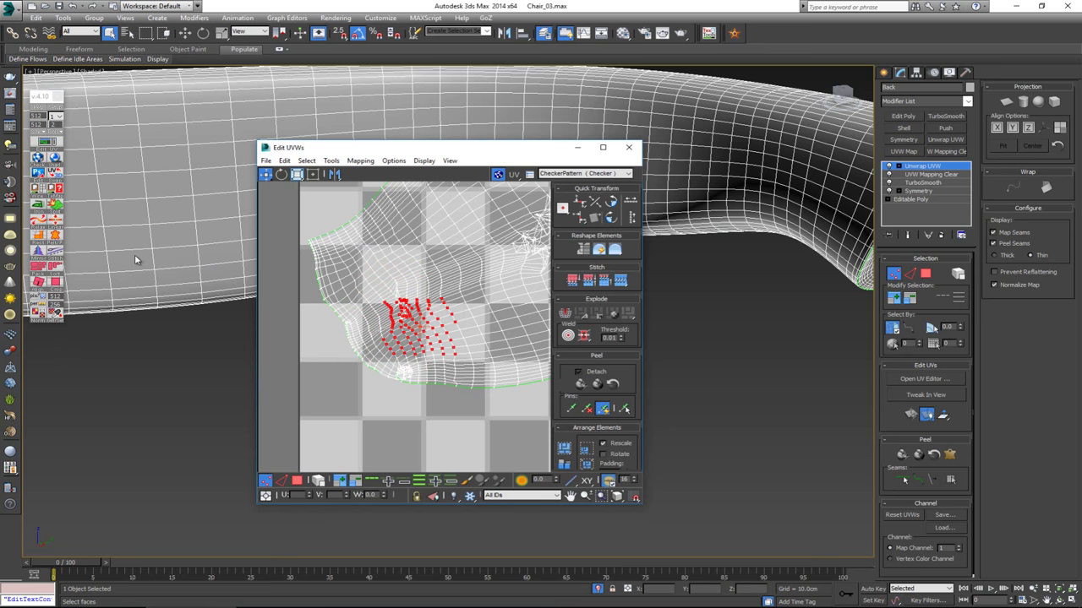
pyautogui.click(43, 224)
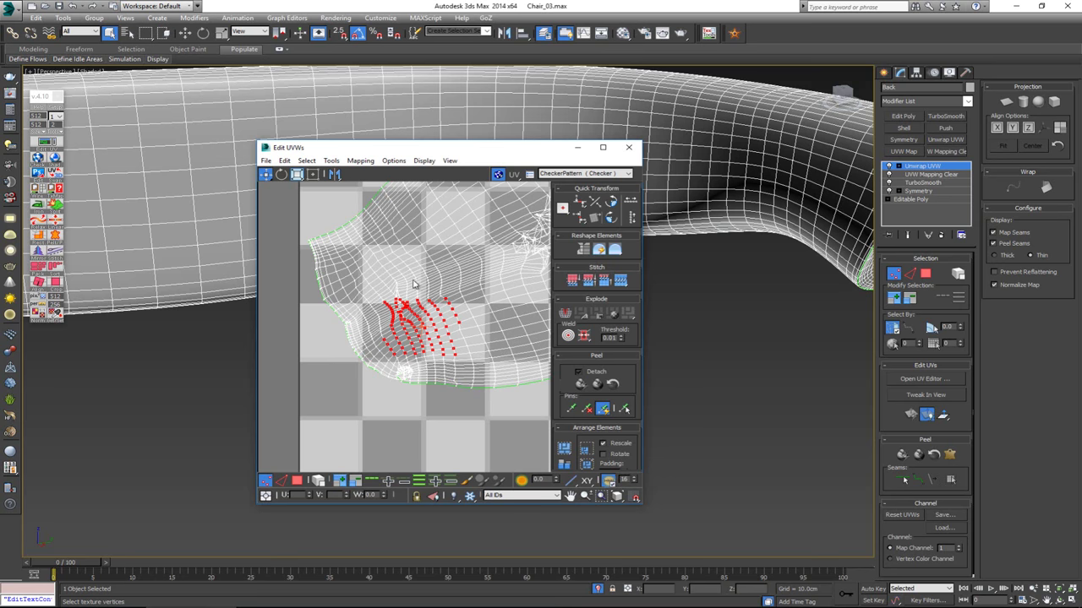
pyautogui.moveTo(363, 318); pyautogui.dragTo(363, 318)
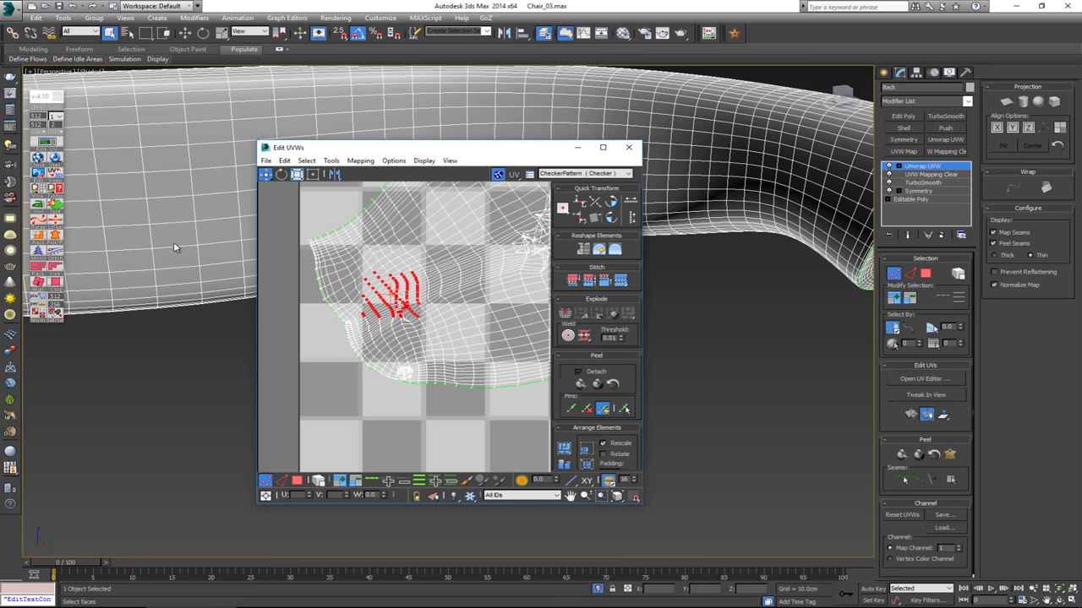
pyautogui.click(37, 224)
pyautogui.click(37, 226)
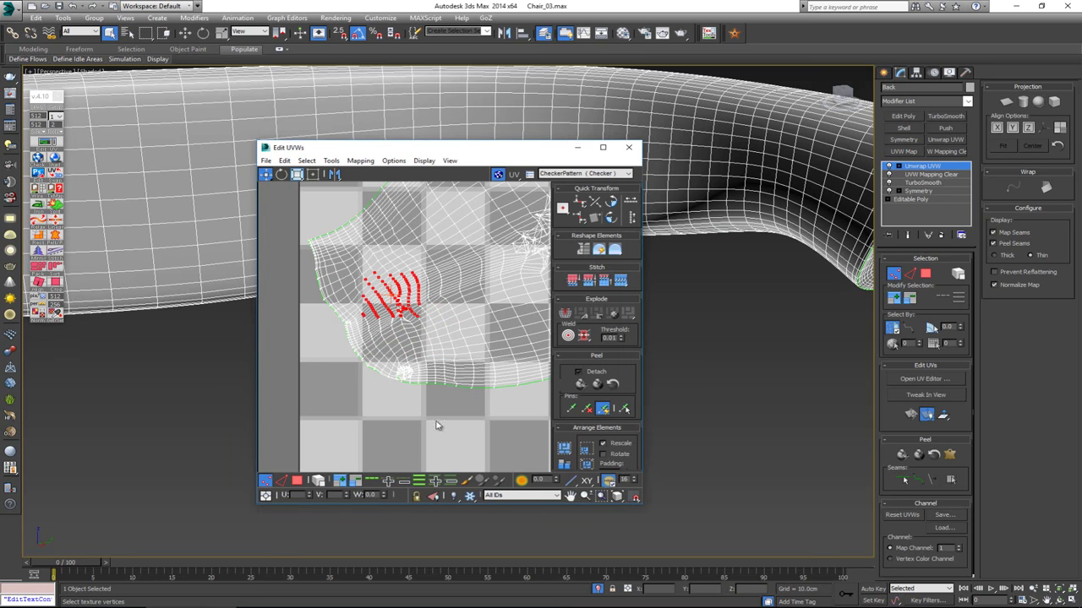
# Select the bunched vertices on the lower edge of the island's left end and relax them repeatedly
pyautogui.moveTo(372, 362); pyautogui.dragTo(416, 386)
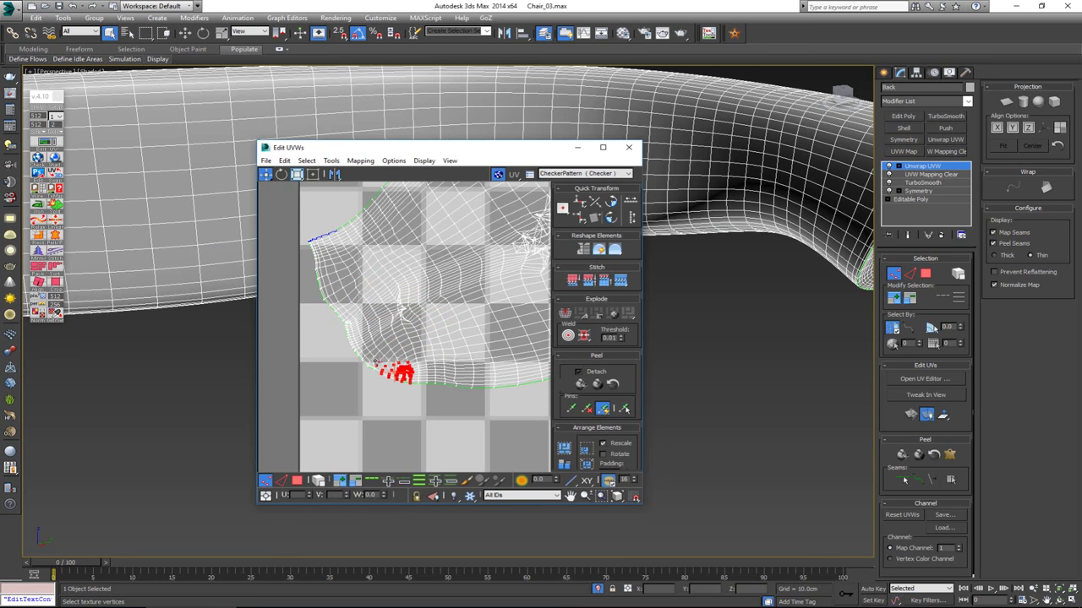
pyautogui.click(38, 225)
pyautogui.click(39, 225)
pyautogui.click(38, 225)
pyautogui.click(38, 225)
pyautogui.click(38, 225)
pyautogui.click(38, 225)
pyautogui.click(38, 226)
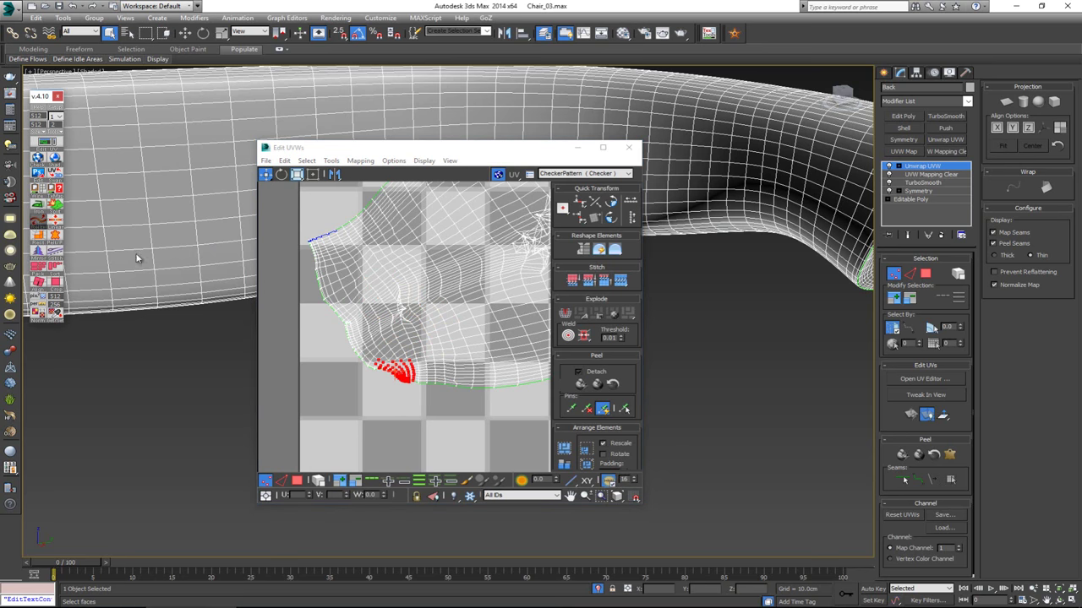
# Select a wider patch of vertices around the bunched lower edge and relax it several times to smooth the boundary
pyautogui.click(407, 394)
pyautogui.scroll(3, 405, 391)
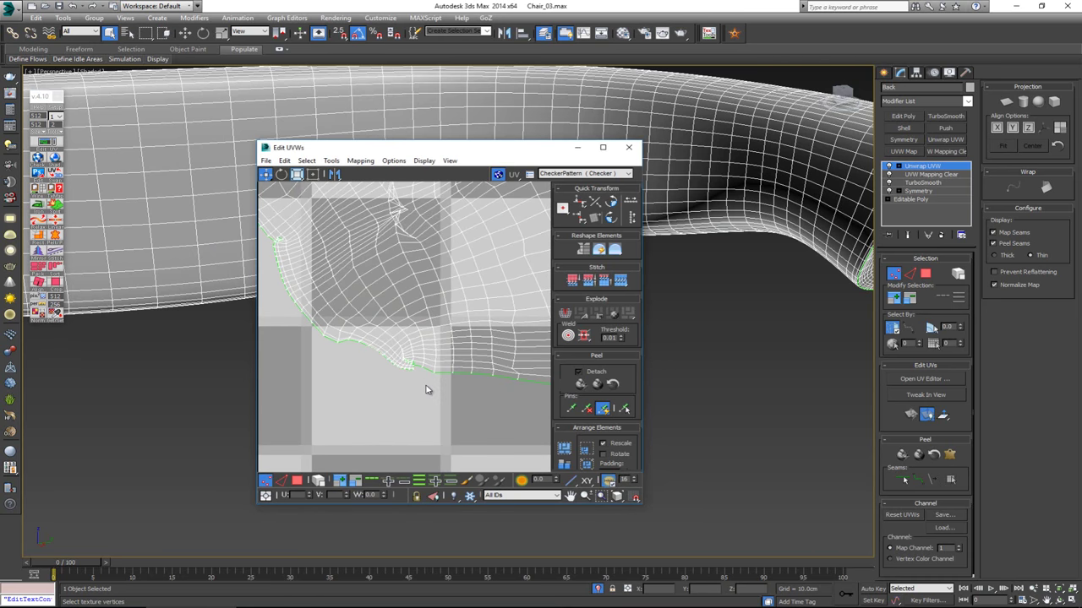
pyautogui.moveTo(347, 333); pyautogui.dragTo(304, 313)
pyautogui.click(40, 220)
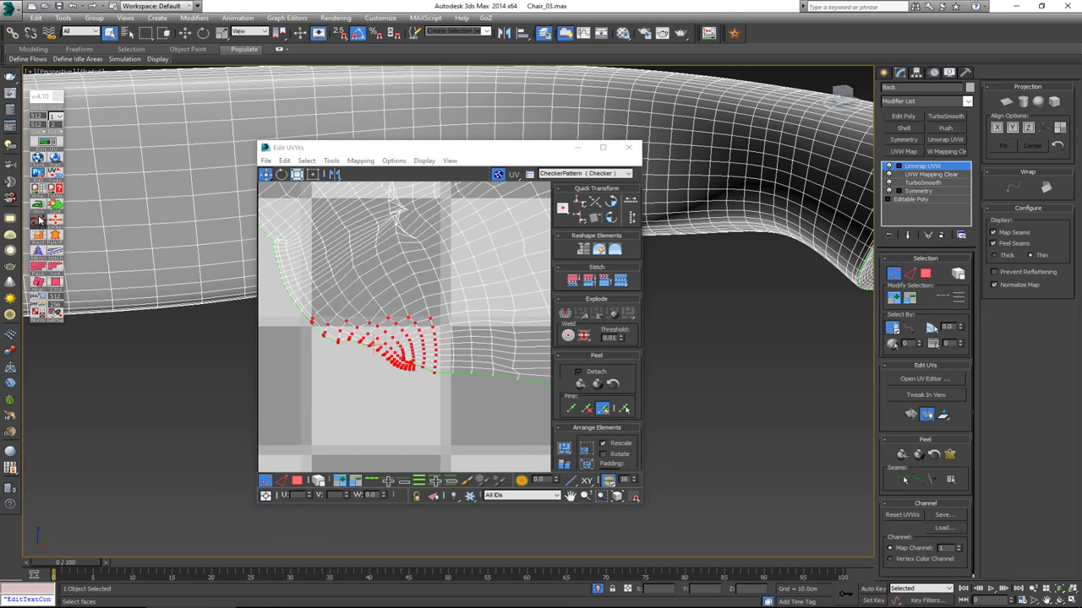
pyautogui.click(39, 219)
pyautogui.click(40, 220)
pyautogui.click(519, 398)
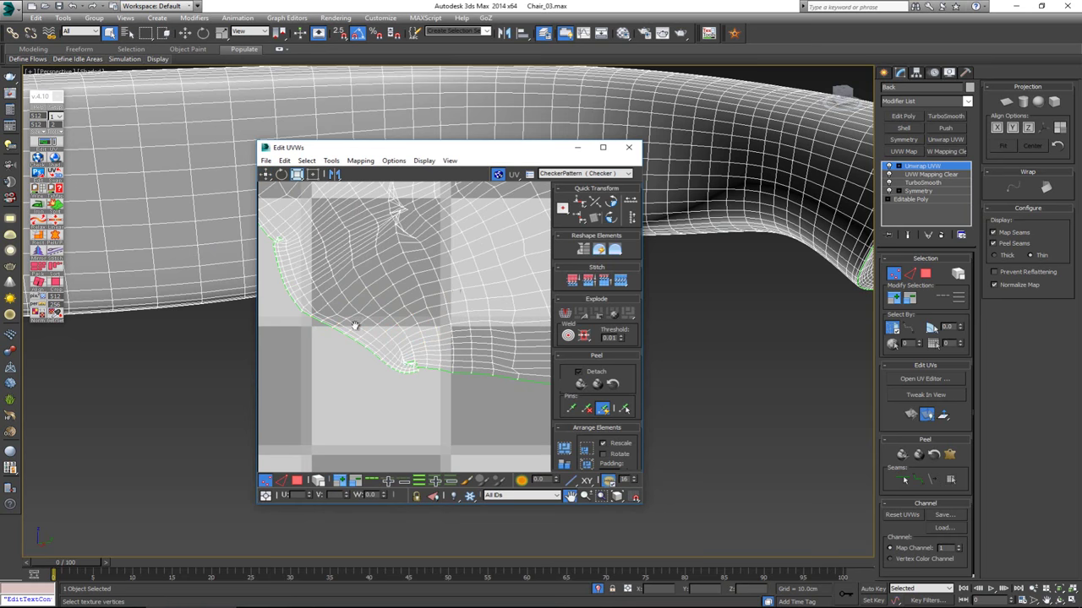
# Select the pinched vertices around the notch on the backrest island's lower edge and relax them twice
pyautogui.moveTo(355, 326); pyautogui.dragTo(459, 335, button='middle')
pyautogui.scroll(-4, 459, 334)
pyautogui.moveTo(534, 335); pyautogui.dragTo(355, 286, button='middle')
pyautogui.scroll(3, 358, 290)
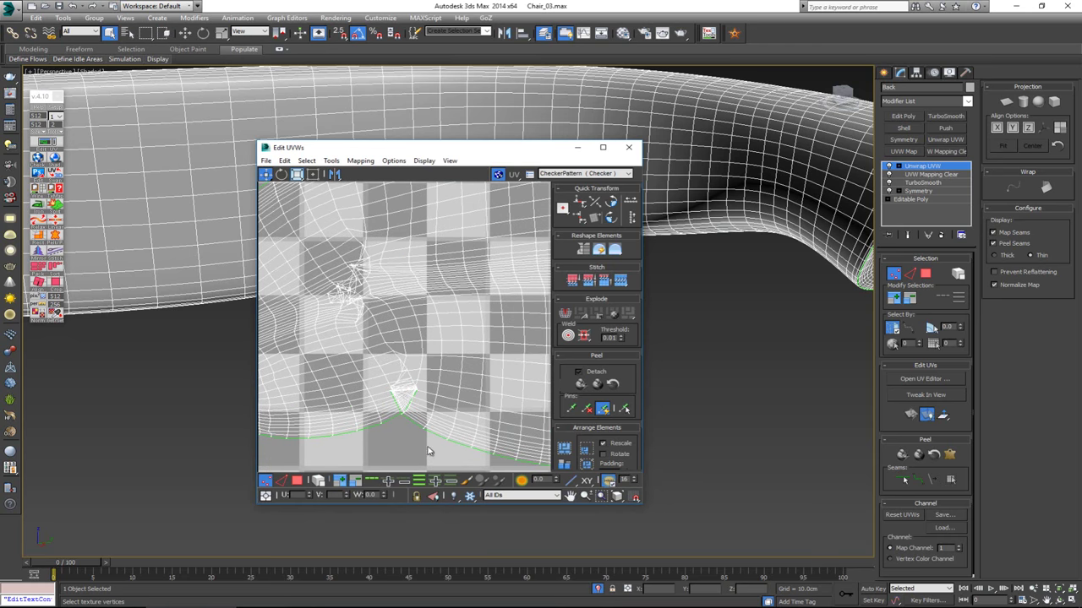
pyautogui.moveTo(376, 353); pyautogui.dragTo(432, 430)
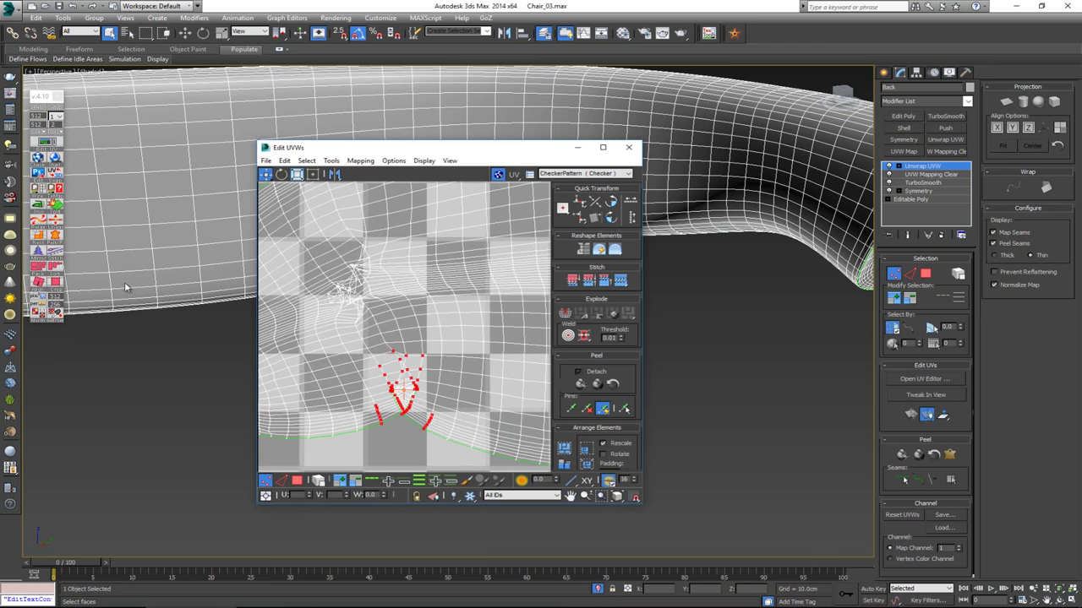
pyautogui.click(42, 221)
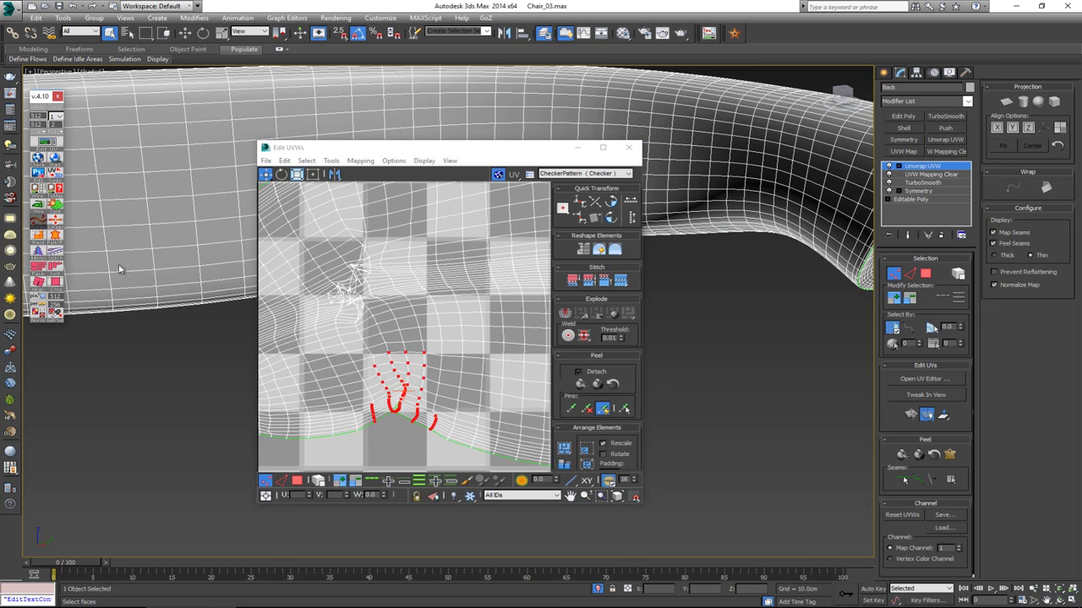
pyautogui.click(41, 222)
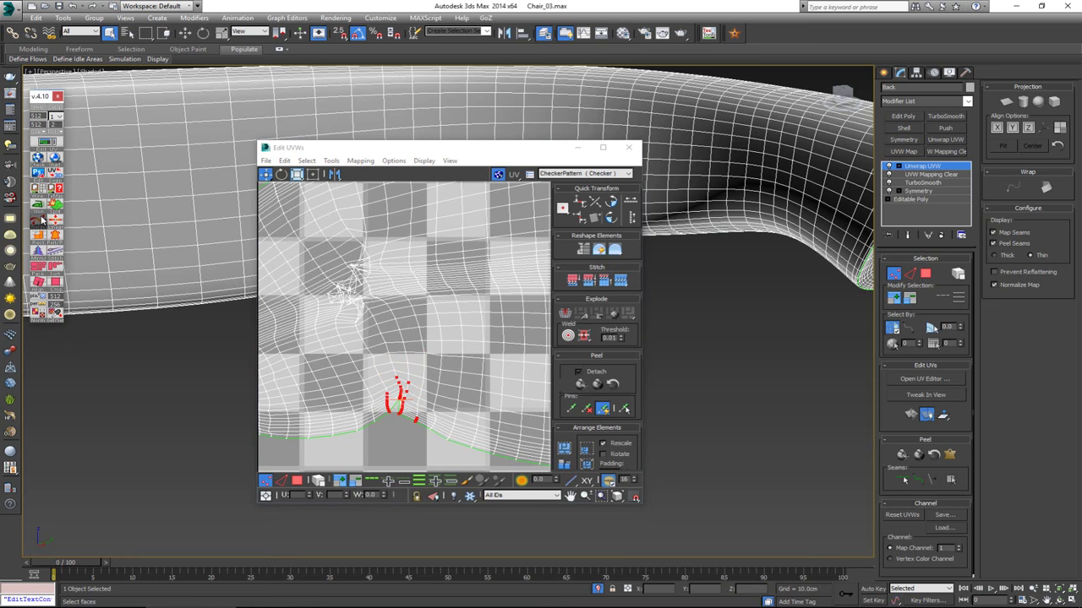
# Select the faces of all backrest UV islands, rescale the elements relative to each other, and pack them in the texture tile
pyautogui.scroll(-4, 366, 369)
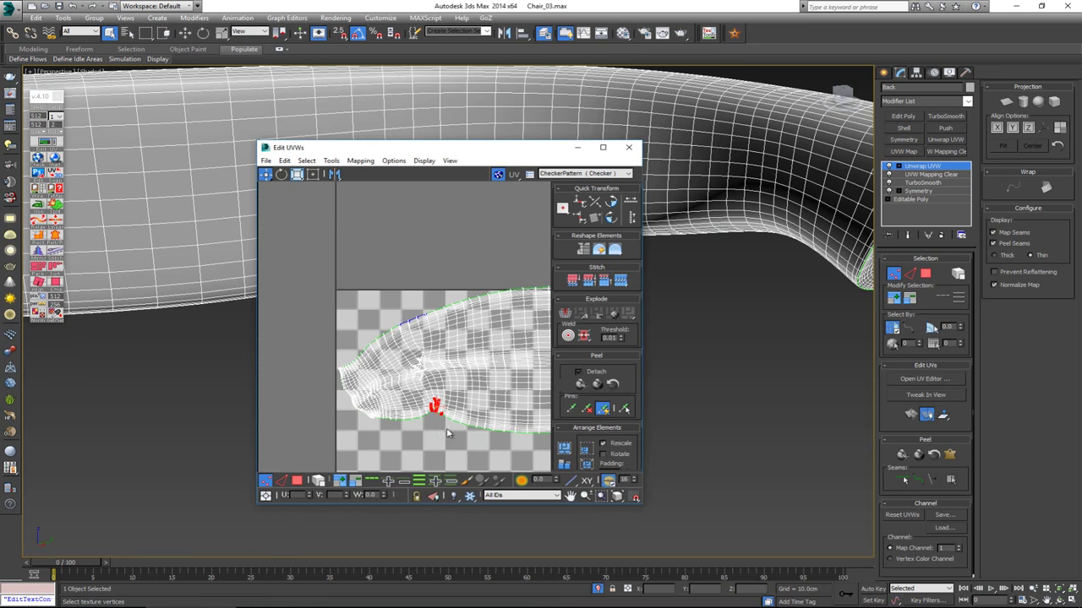
pyautogui.scroll(4, 364, 355)
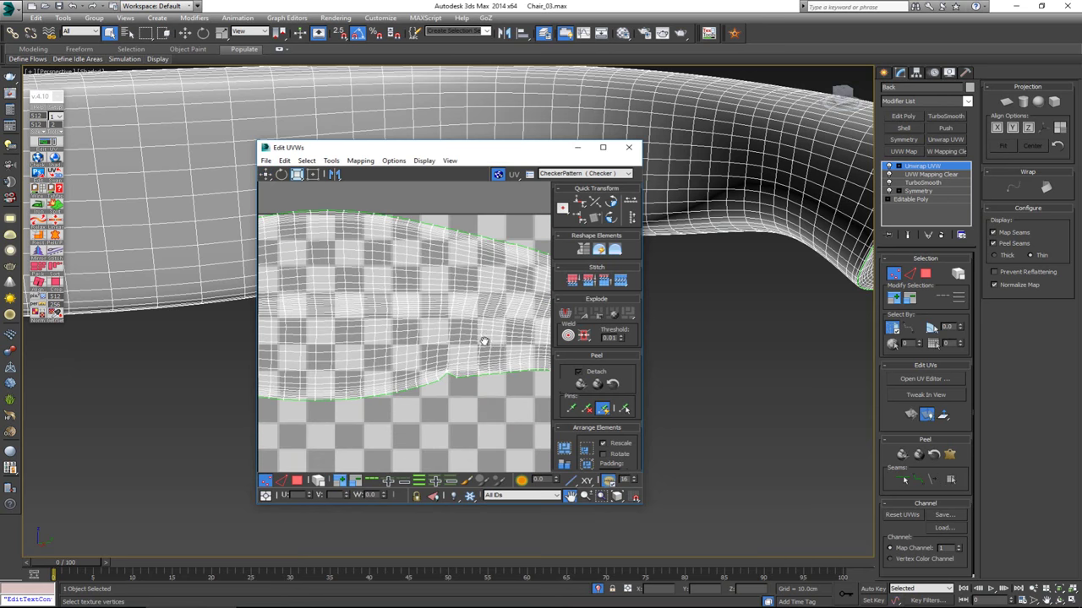
pyautogui.moveTo(349, 285); pyautogui.dragTo(498, 315, button='middle')
pyautogui.scroll(-3, 486, 319)
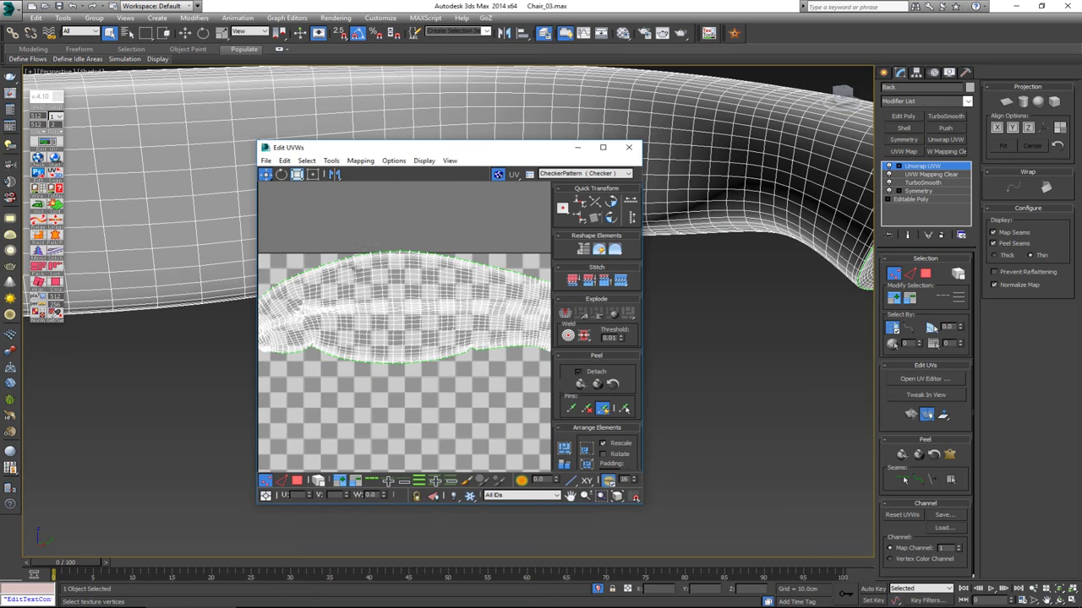
pyautogui.scroll(-2, 377, 304)
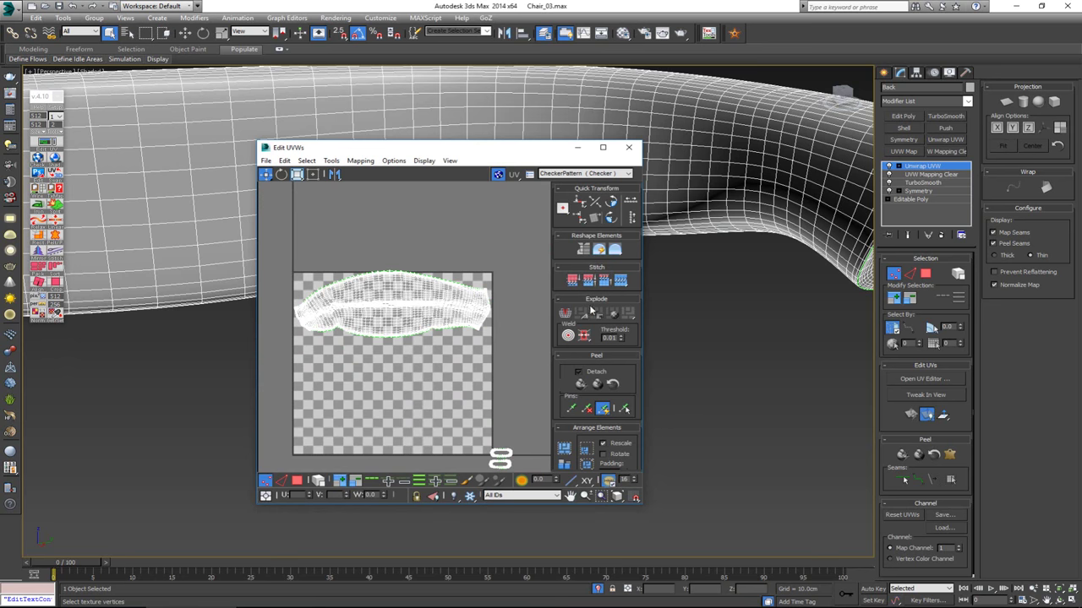
pyautogui.scroll(-1, 397, 318)
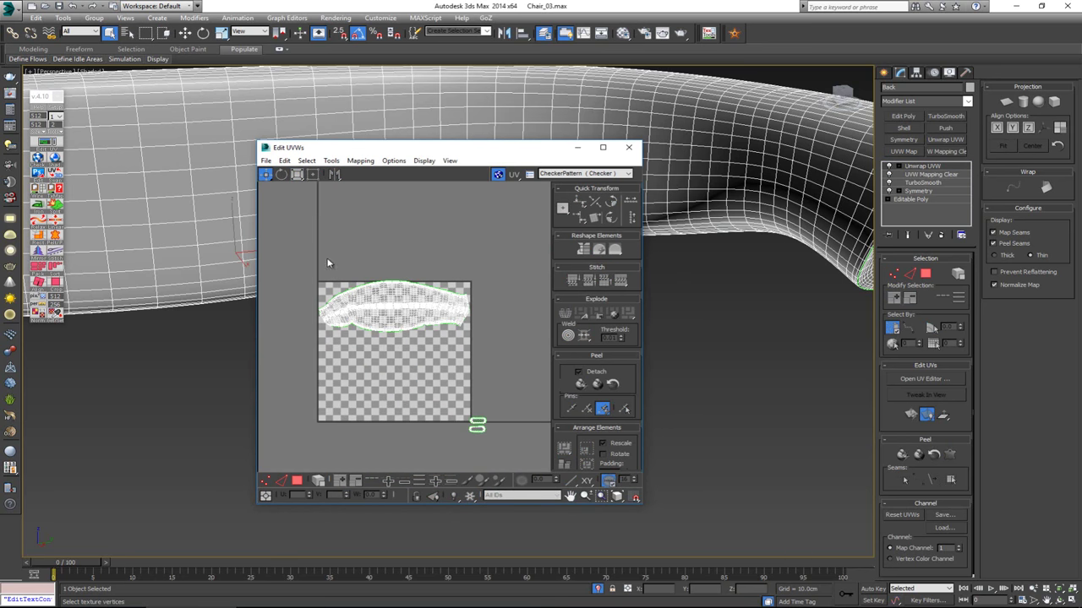
pyautogui.click(351, 293)
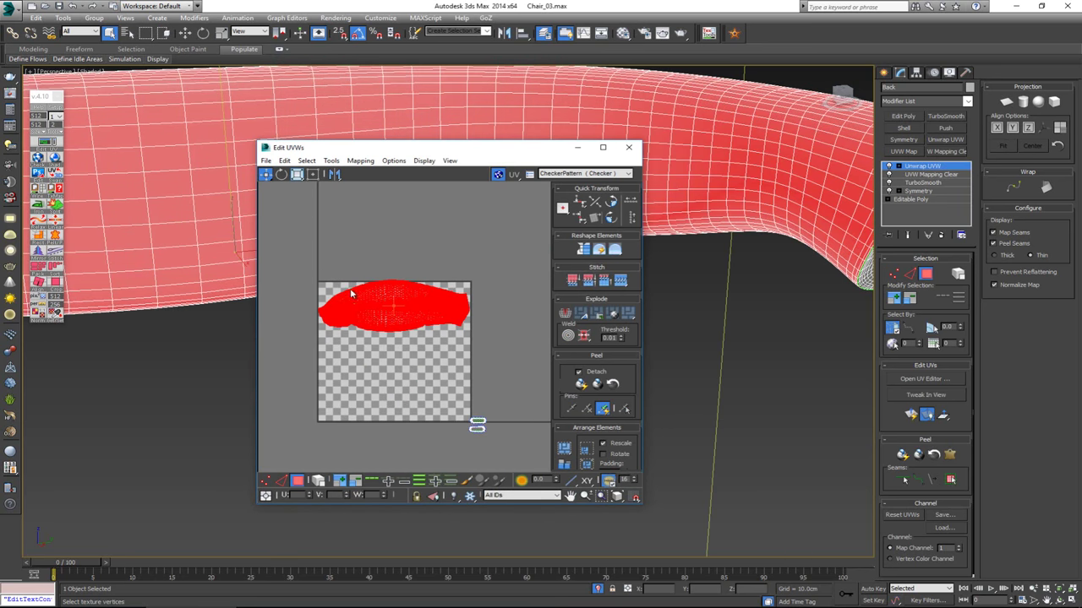
pyautogui.moveTo(542, 458); pyautogui.dragTo(544, 460)
pyautogui.click(563, 464)
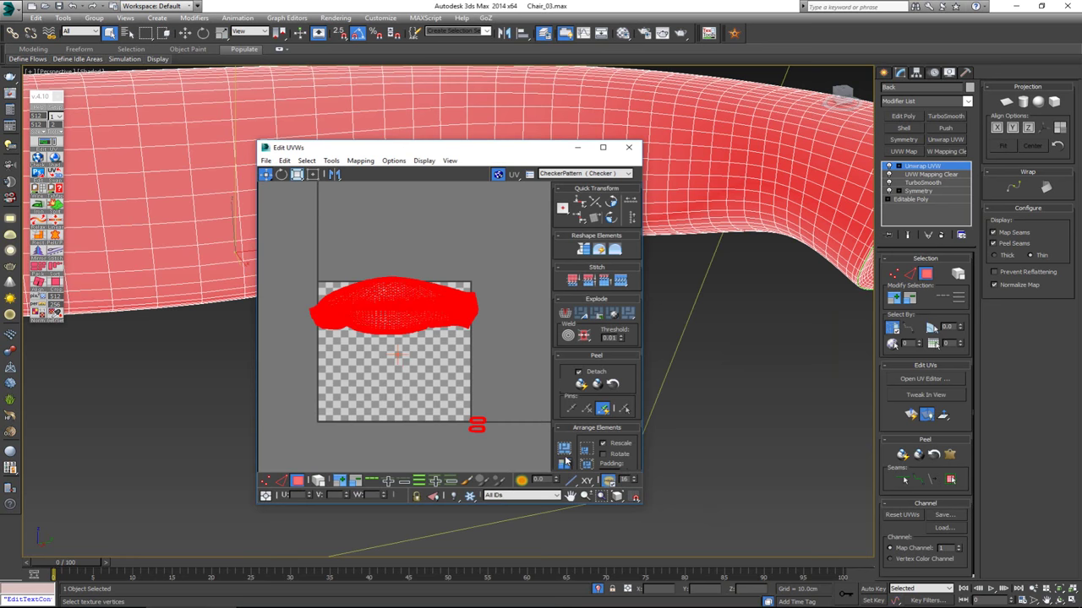
pyautogui.click(565, 453)
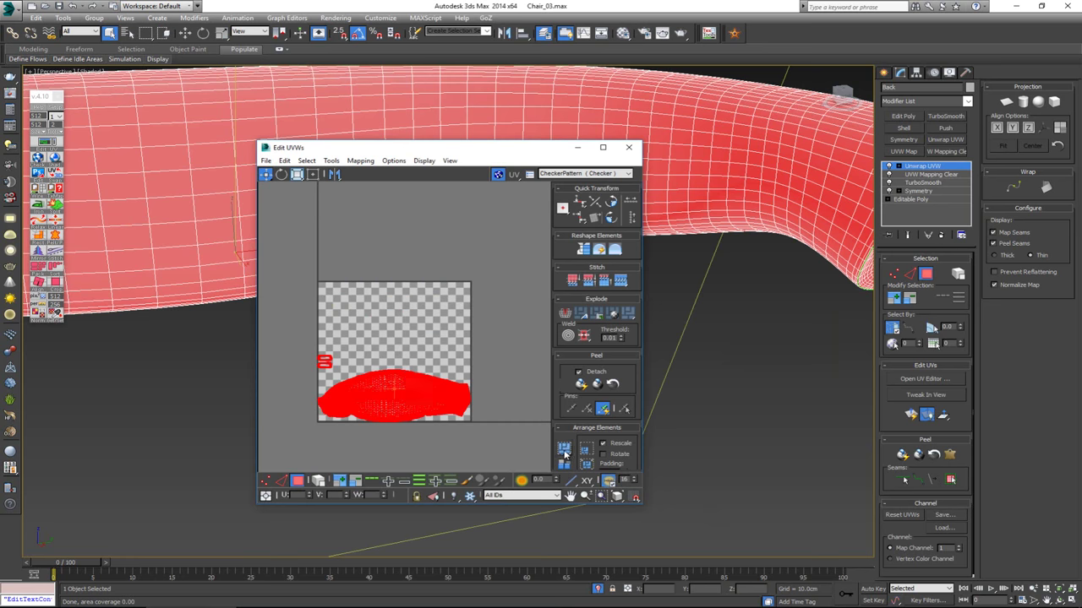
pyautogui.click(386, 338)
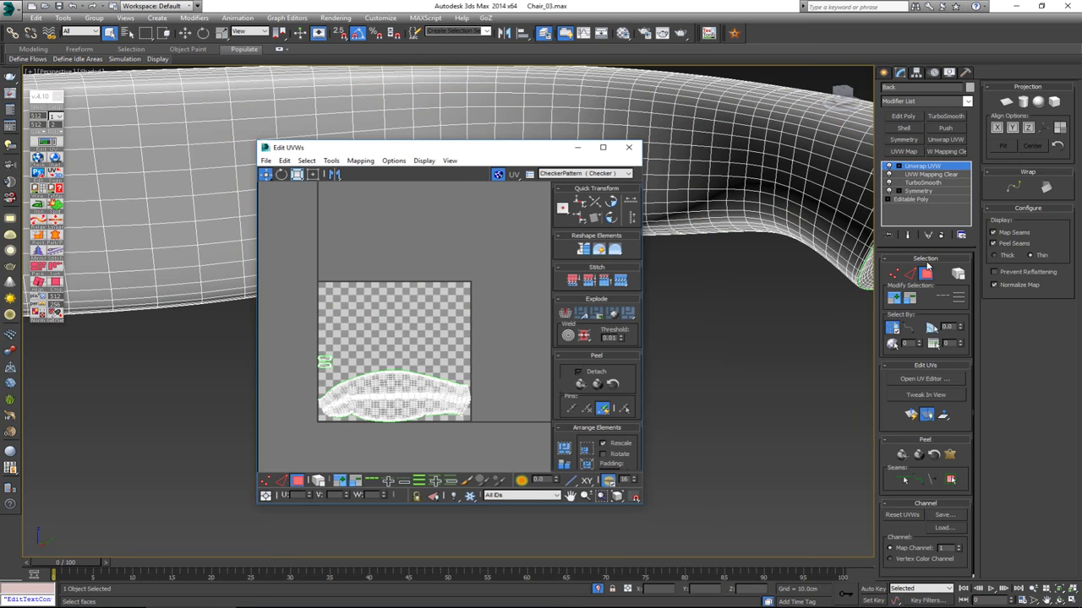
# Leave face editing, close the UV editor and end the backrest's isolation to bring back the whole chair
pyautogui.click(927, 267)
pyautogui.click(628, 147)
pyautogui.rightClick(632, 264)
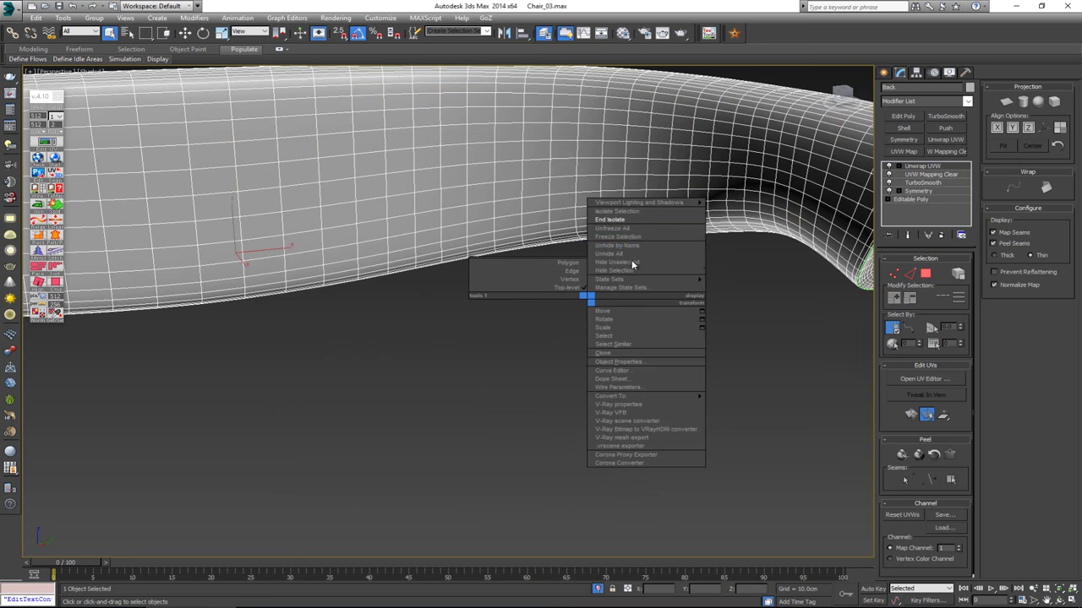
pyautogui.click(610, 219)
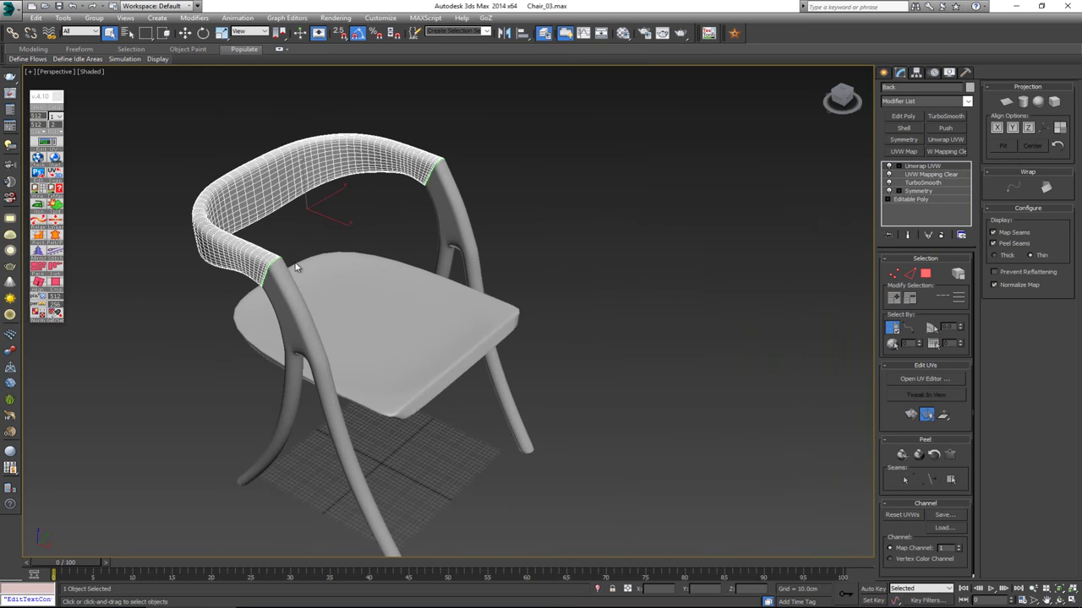
# Select the chair's seat, isolate it and turn the view to its underside
pyautogui.click(382, 265)
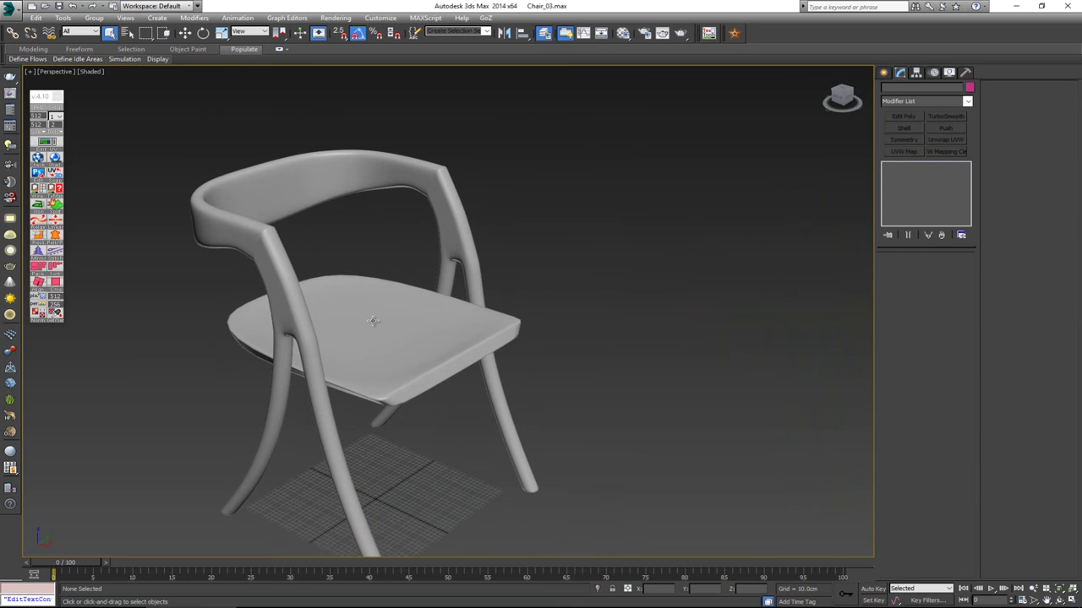
pyautogui.click(392, 368)
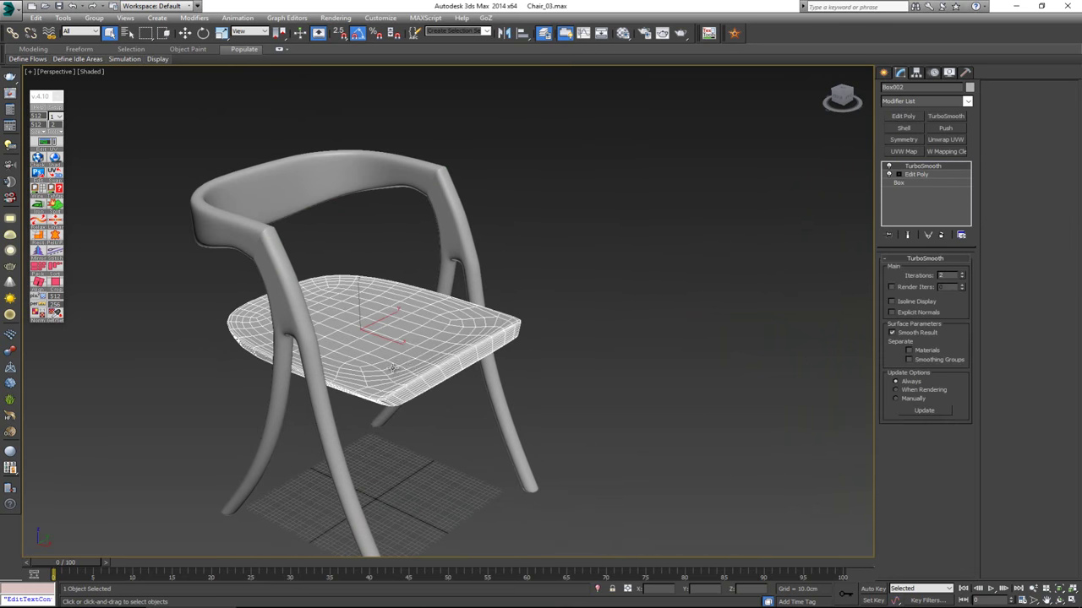
pyautogui.hotkey('alt', 'q')
pyautogui.keyDown('alt'); pyautogui.moveTo(412, 376); pyautogui.dragTo(486, 240, button='middle'); pyautogui.keyUp('alt')
pyautogui.scroll(3, 484, 241)
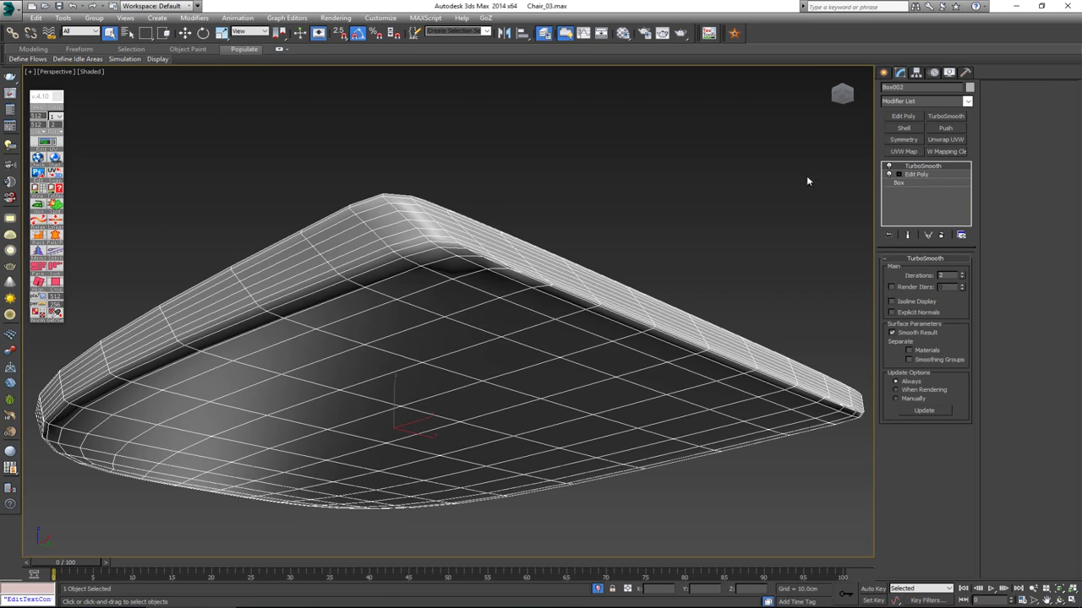
# Add a UVW Mapping Clear and an Unwrap UVW modifier to the seat and switch to edge selection
pyautogui.click(946, 152)
pyautogui.click(946, 140)
pyautogui.press('3')
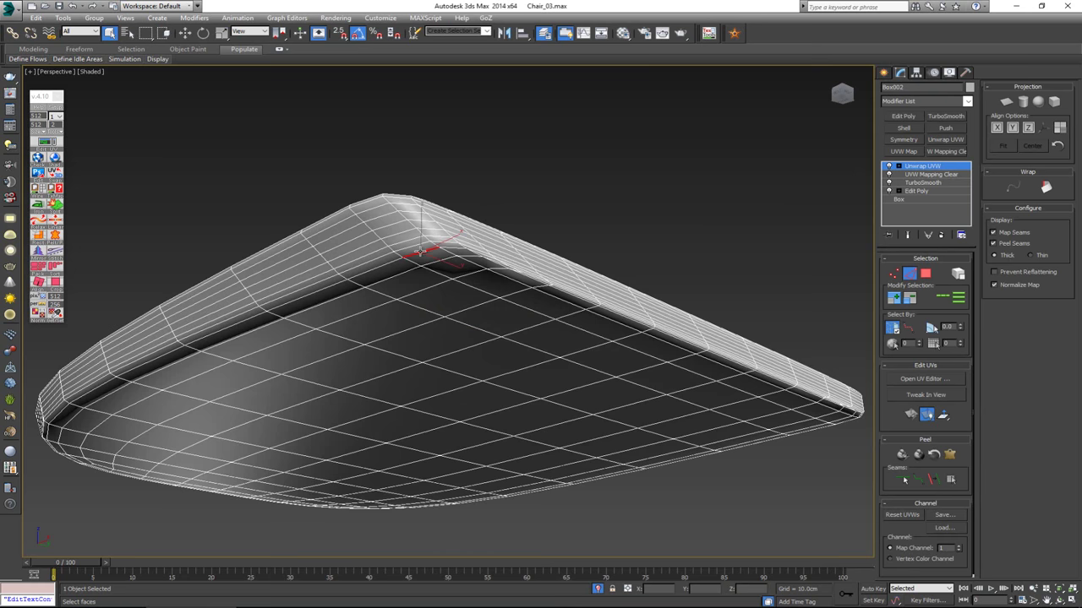
# Select the edge loop around the perimeter of the seat's underside and convert it to a peel seam
pyautogui.keyDown('alt'); pyautogui.moveTo(566, 288); pyautogui.dragTo(423, 278, button='middle'); pyautogui.keyUp('alt')
pyautogui.moveTo(589, 274); pyautogui.dragTo(649, 338, button='middle')
pyautogui.click(946, 306)
pyautogui.keyDown('alt'); pyautogui.moveTo(535, 318); pyautogui.dragTo(600, 364, button='middle'); pyautogui.keyUp('alt')
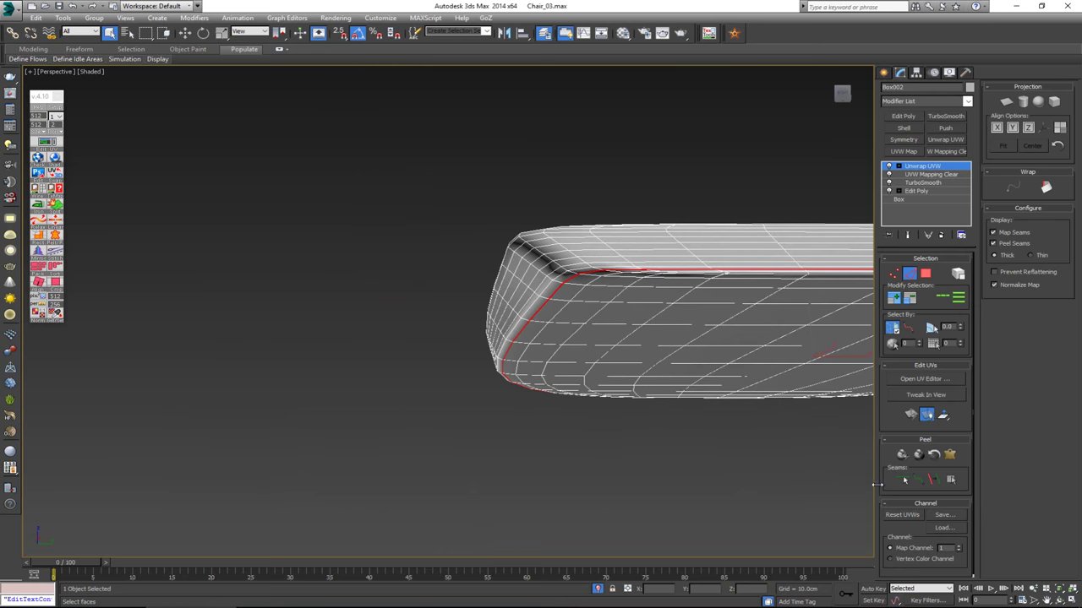
pyautogui.click(933, 479)
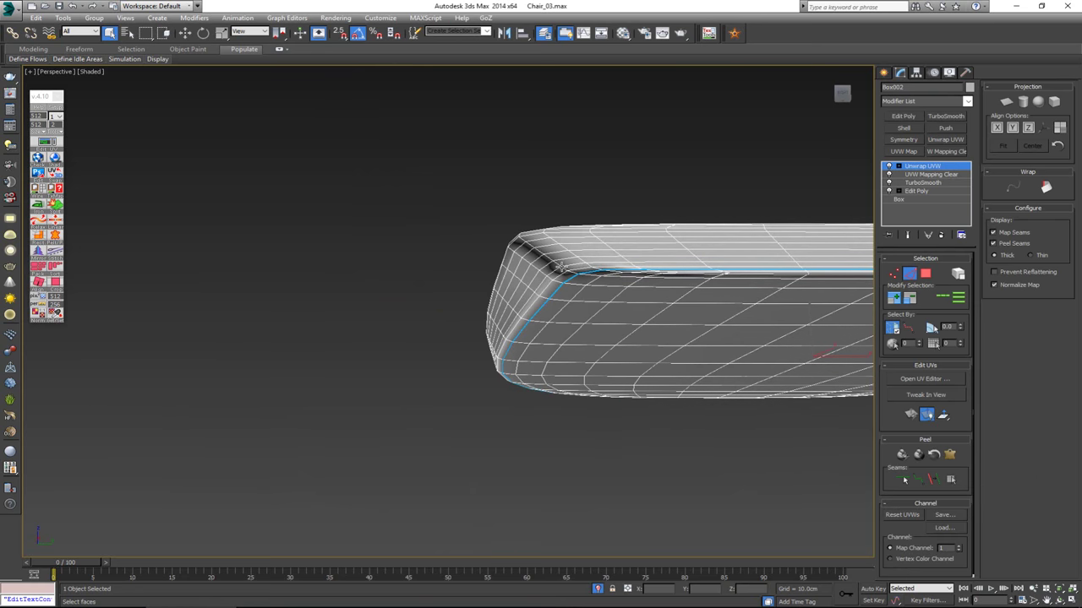
# Select the chain of edges running from the bottom seam up one front corner of the seat
pyautogui.moveTo(584, 292)
pyautogui.keyDown('alt'); pyautogui.mouseDown(button='middle')
pyautogui.moveTo(603, 259)
pyautogui.moveTo(602, 281)
pyautogui.mouseUp(button='middle'); pyautogui.keyUp('alt')
pyautogui.scroll(5, 571, 270)
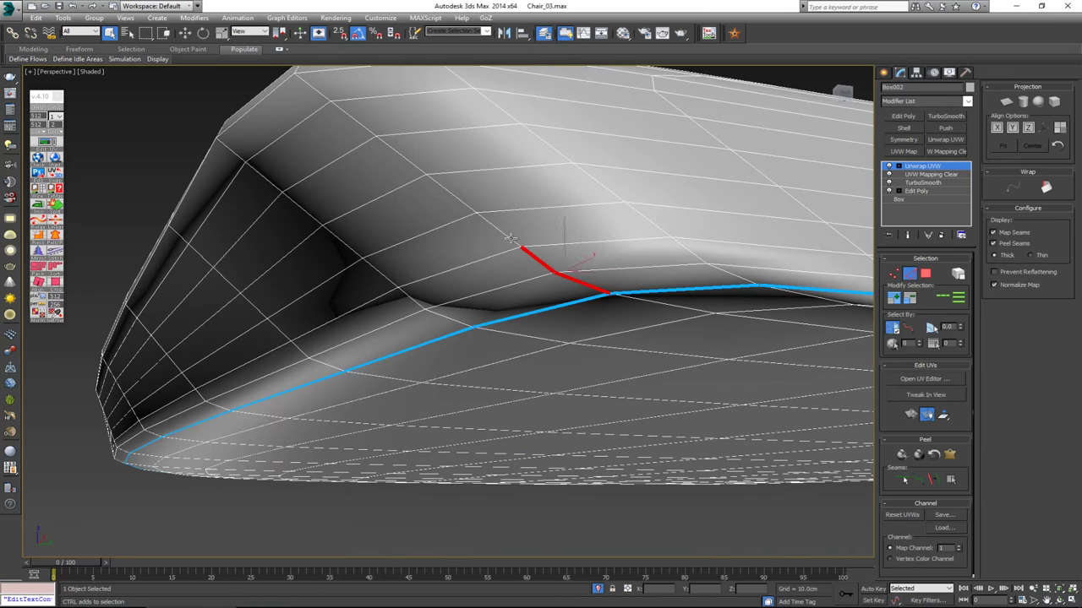
pyautogui.keyDown('ctrl'); pyautogui.click(353, 122); pyautogui.keyUp('ctrl')
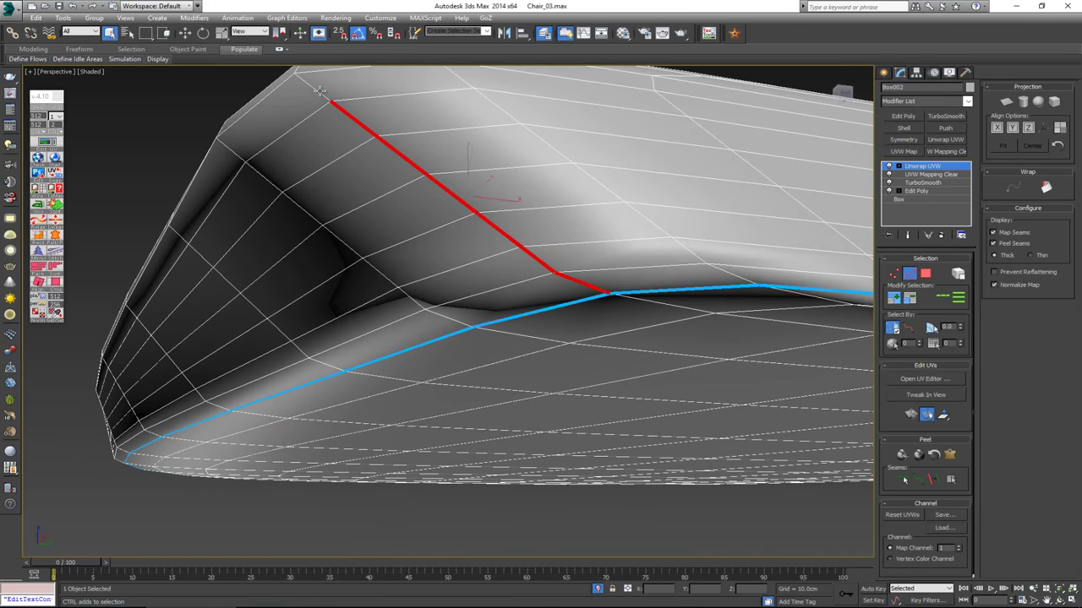
pyautogui.keyDown('ctrl'); pyautogui.click(317, 91); pyautogui.keyUp('ctrl')
pyautogui.keyDown('alt'); pyautogui.moveTo(342, 124); pyautogui.dragTo(375, 208, button='middle'); pyautogui.keyUp('alt')
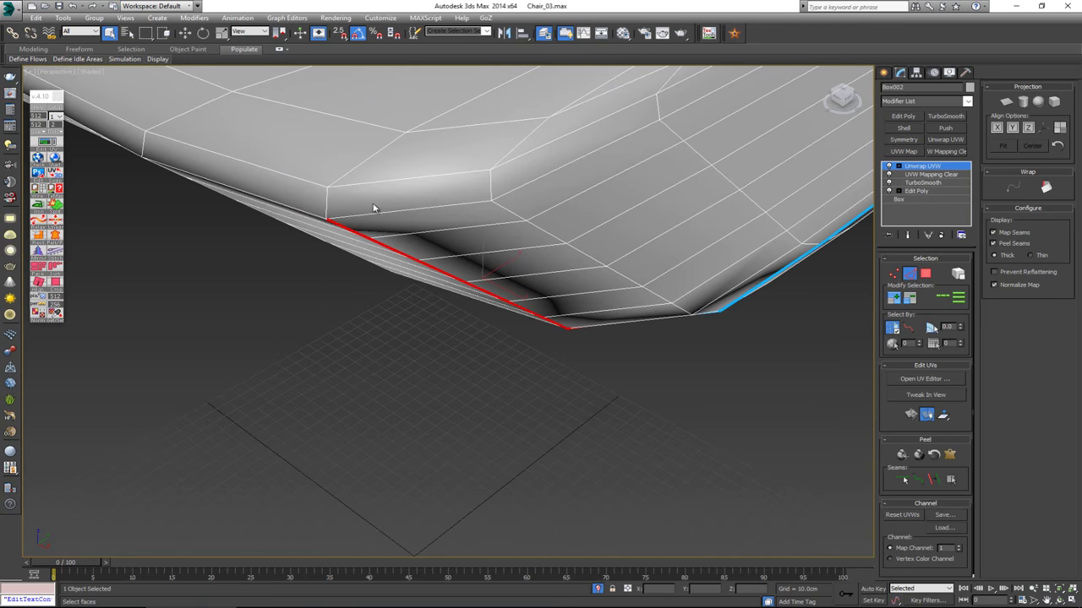
# Add the matching edges on the seat's opposite front corner and convert both corner chains to seams
pyautogui.scroll(-6, 600, 229)
pyautogui.keyDown('alt'); pyautogui.moveTo(599, 226); pyautogui.dragTo(475, 202, button='middle'); pyautogui.keyUp('alt')
pyautogui.scroll(4, 701, 345)
pyautogui.keyDown('alt'); pyautogui.moveTo(686, 319); pyautogui.dragTo(625, 270, button='middle'); pyautogui.keyUp('alt')
pyautogui.scroll(5, 519, 242)
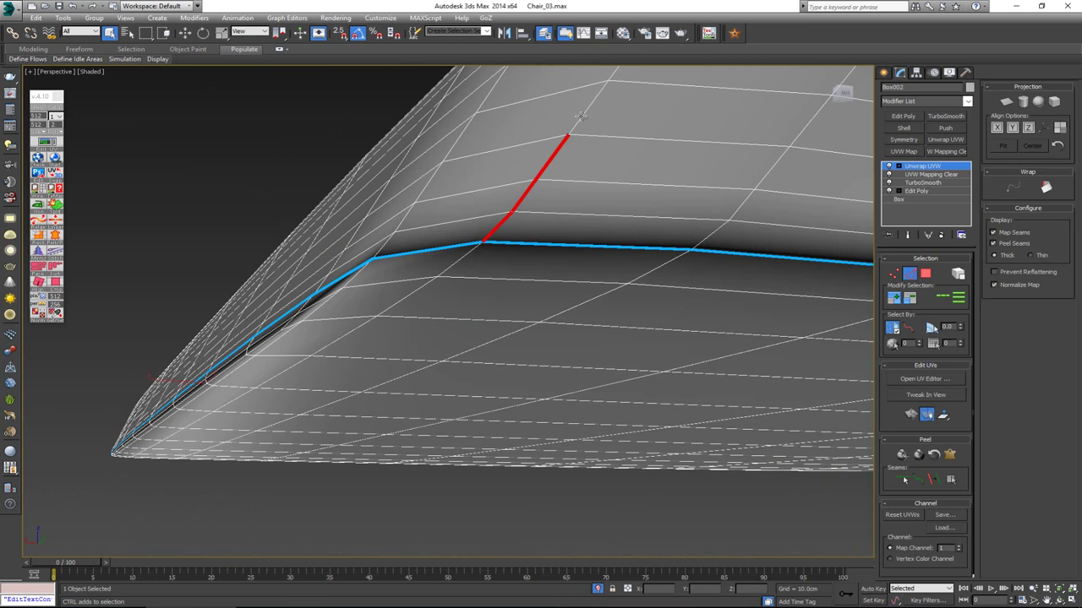
pyautogui.keyDown('alt'); pyautogui.moveTo(622, 86); pyautogui.dragTo(625, 159, button='middle'); pyautogui.keyUp('alt')
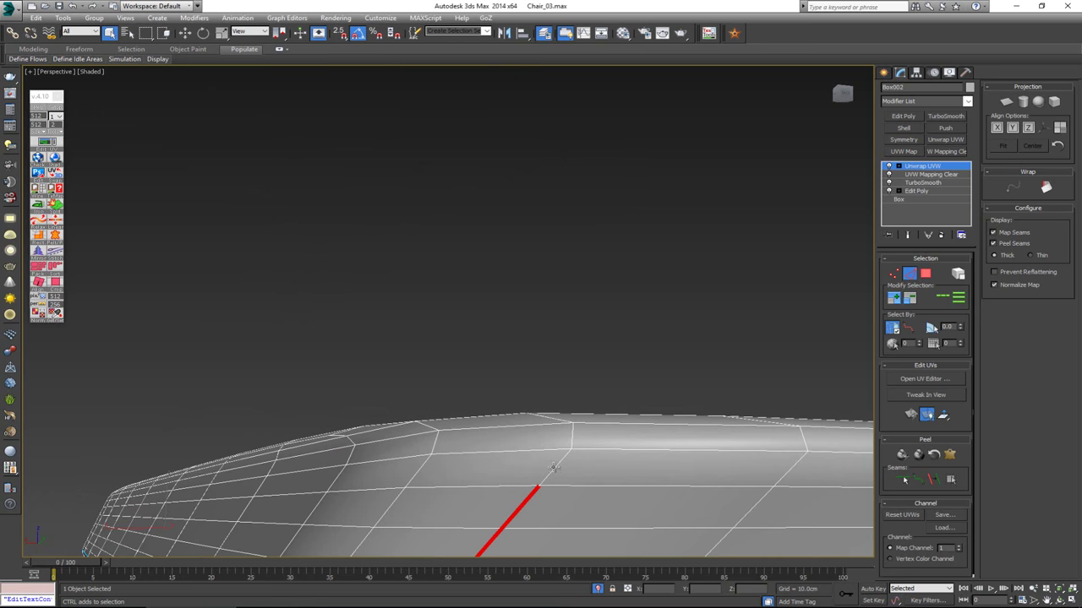
pyautogui.hotkey('shift', 'z')
pyautogui.hotkey('shift', 'z')
pyautogui.hotkey('shift', 'z')
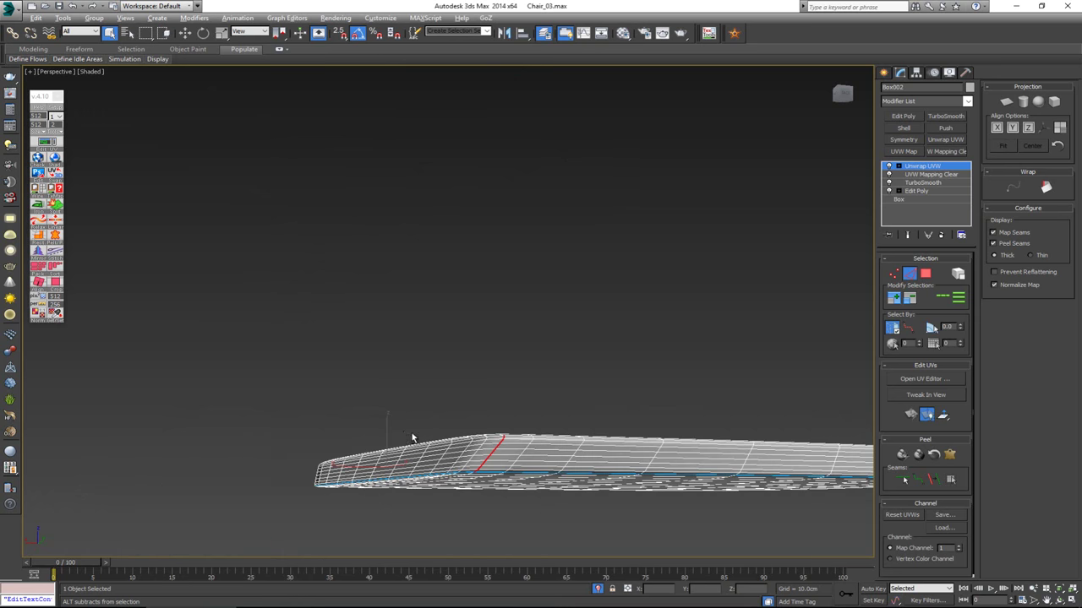
pyautogui.hotkey('shift', 'z')
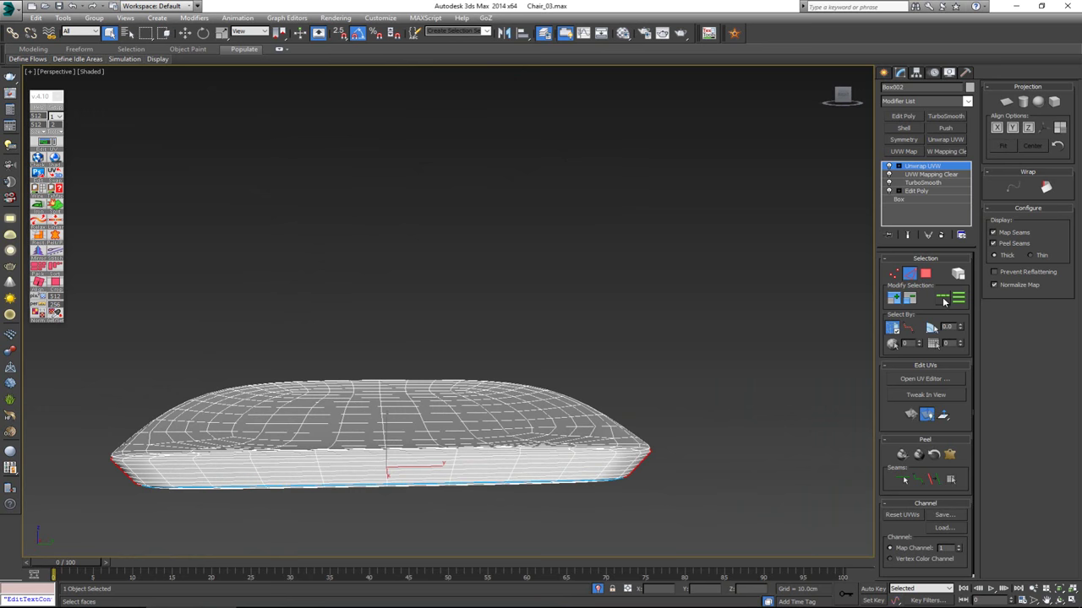
pyautogui.click(933, 481)
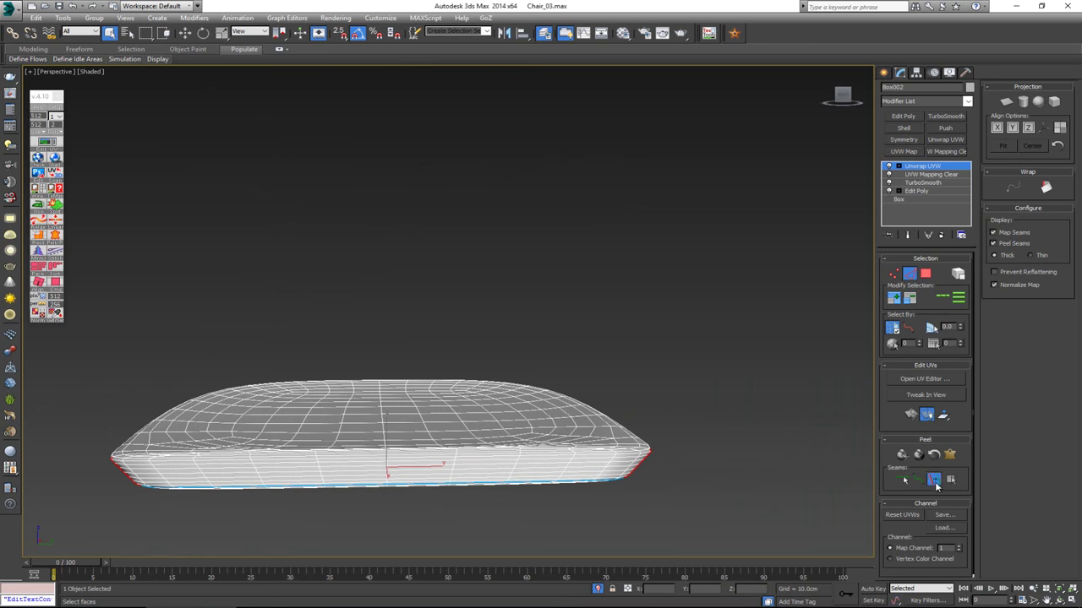
# Quick Peel the seat's underside faces within the seams and move their island outside the texture tile
pyautogui.keyDown('alt'); pyautogui.moveTo(499, 385); pyautogui.dragTo(684, 287, button='middle'); pyautogui.keyUp('alt')
pyautogui.press('3')
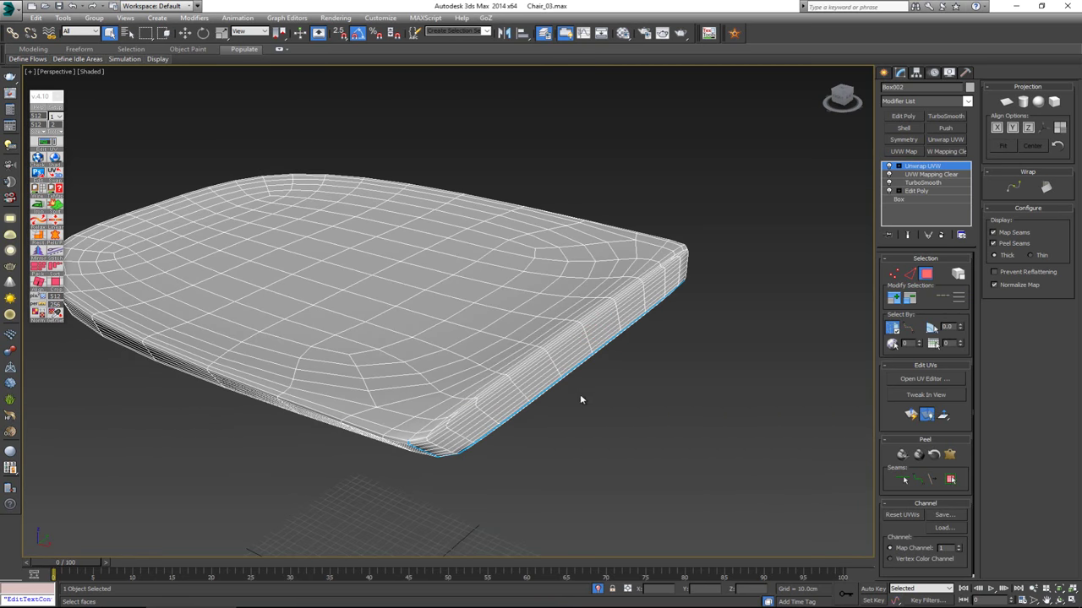
pyautogui.keyDown('alt'); pyautogui.moveTo(581, 397); pyautogui.dragTo(566, 354); pyautogui.keyUp('alt')
pyautogui.keyDown('alt'); pyautogui.moveTo(567, 354); pyautogui.dragTo(565, 345, button='middle'); pyautogui.keyUp('alt')
pyautogui.click(465, 257)
pyautogui.hotkey('ctrl', 'a')
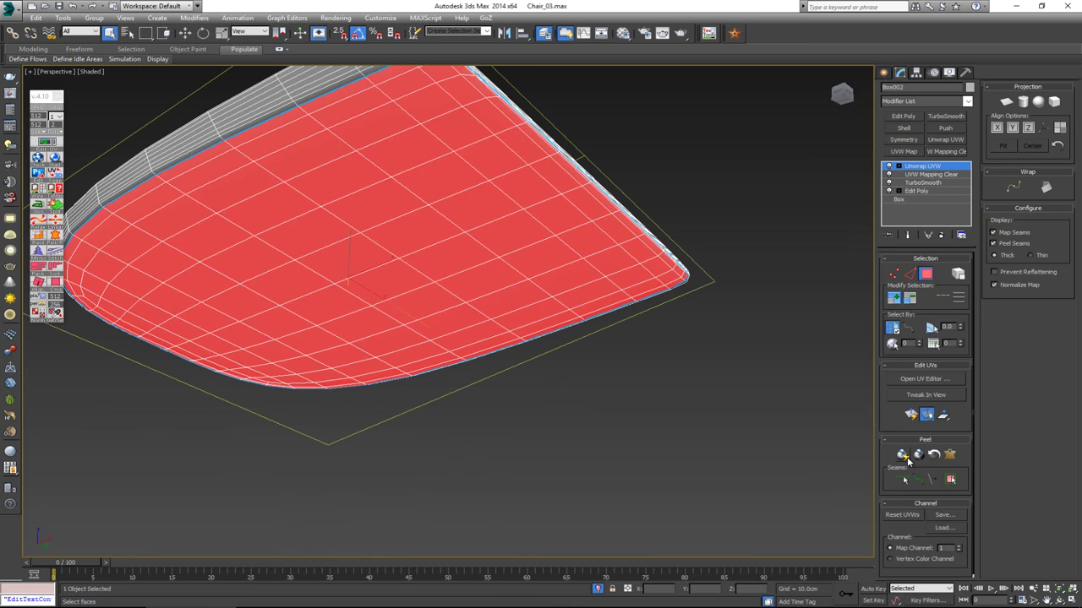
pyautogui.click(902, 454)
pyautogui.scroll(-3, 249, 233)
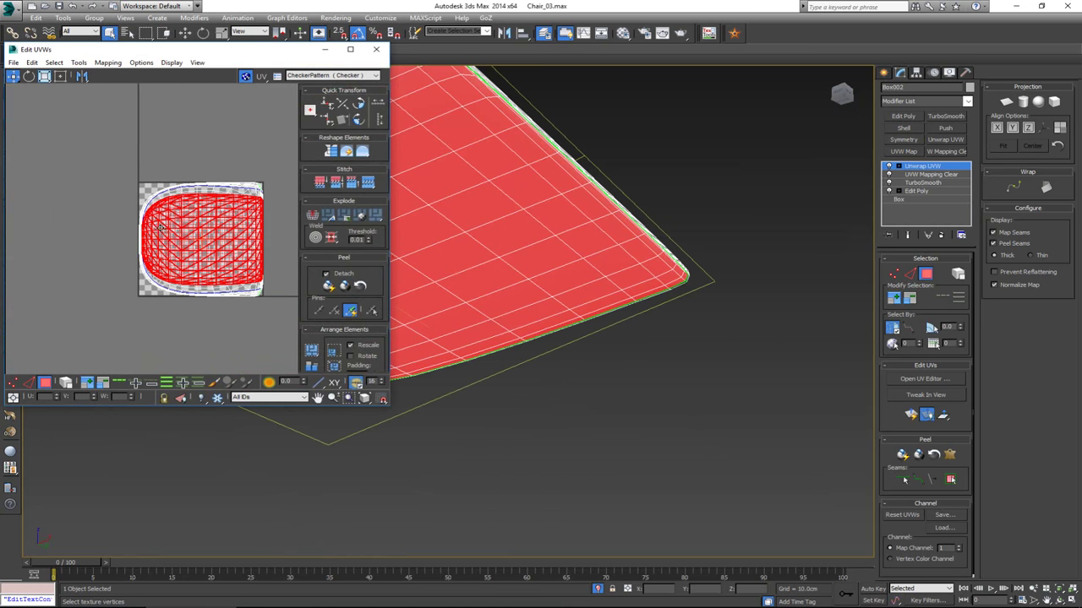
pyautogui.moveTo(194, 237); pyautogui.dragTo(54, 211)
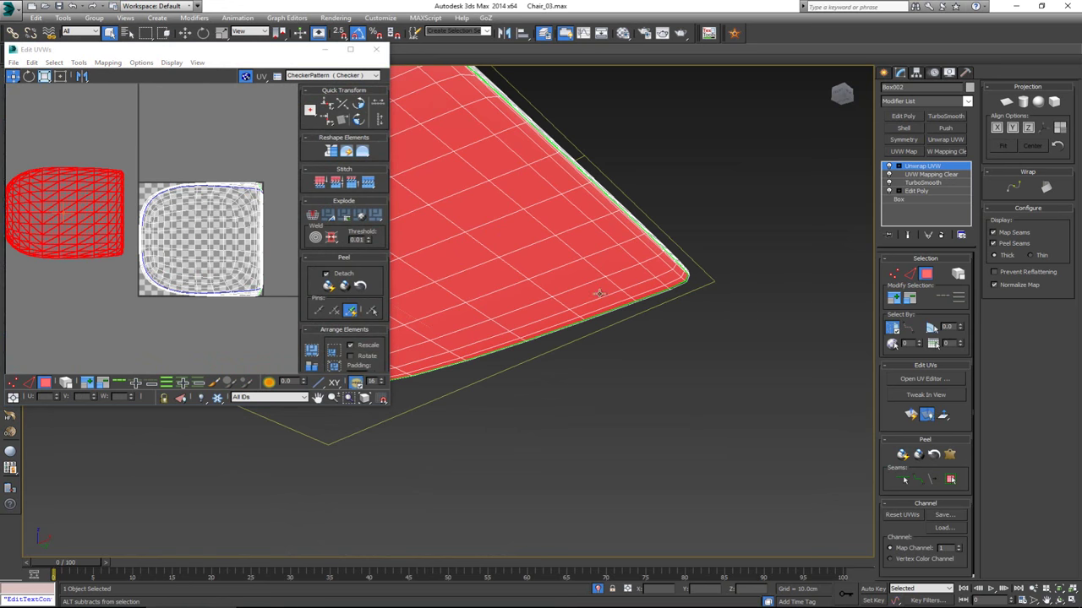
# Expand a face selection on the seat's top to the seams and Quick Peel the top and side faces
pyautogui.keyDown('alt'); pyautogui.moveTo(621, 254); pyautogui.dragTo(592, 326, button='middle'); pyautogui.keyUp('alt')
pyautogui.click(536, 308)
pyautogui.click(952, 479)
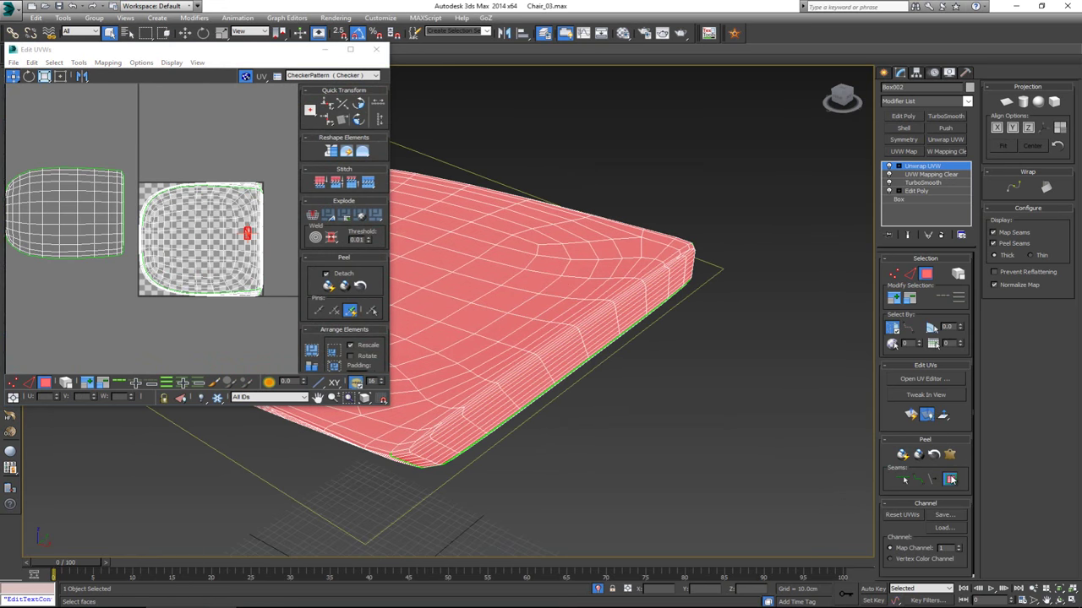
pyautogui.click(902, 455)
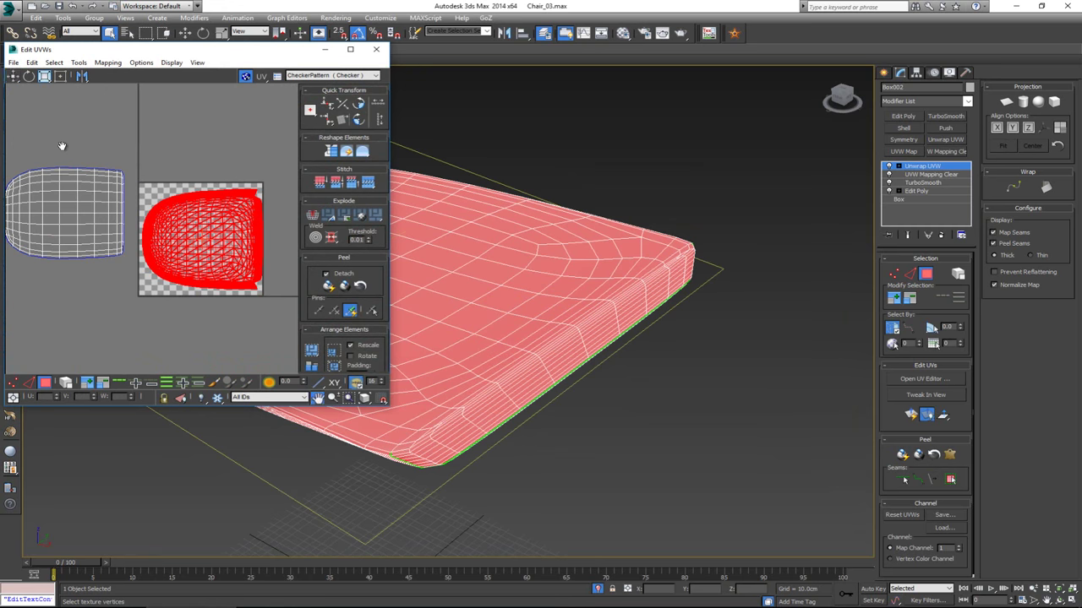
# Pack both seat islands into the texture tile, leave face selection and close the UV editor
pyautogui.scroll(-2, 63, 145)
pyautogui.moveTo(16, 159); pyautogui.dragTo(288, 336)
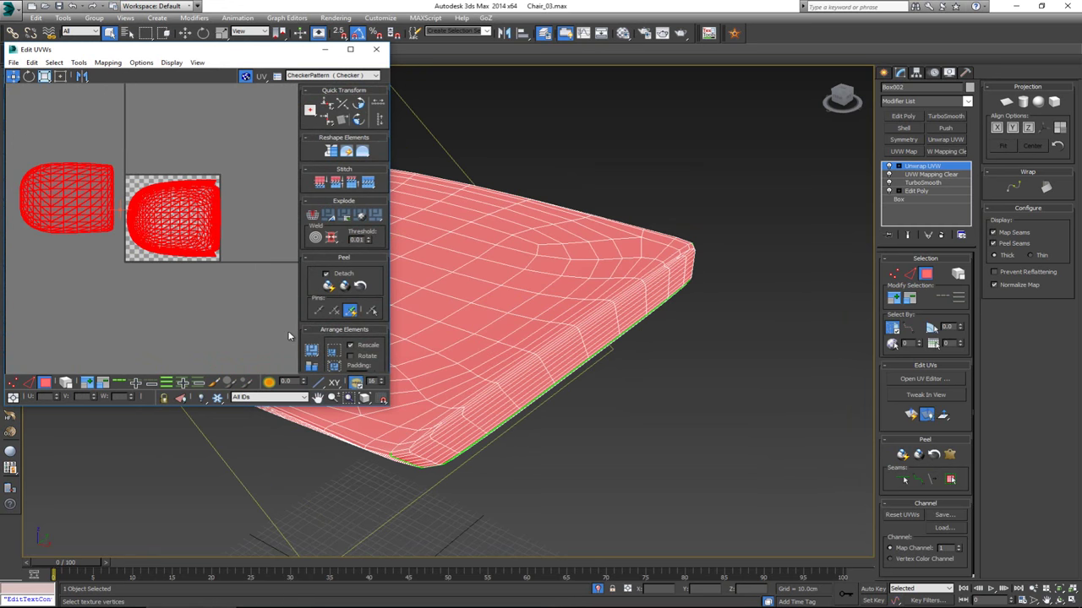
pyautogui.click(311, 365)
pyautogui.click(694, 310)
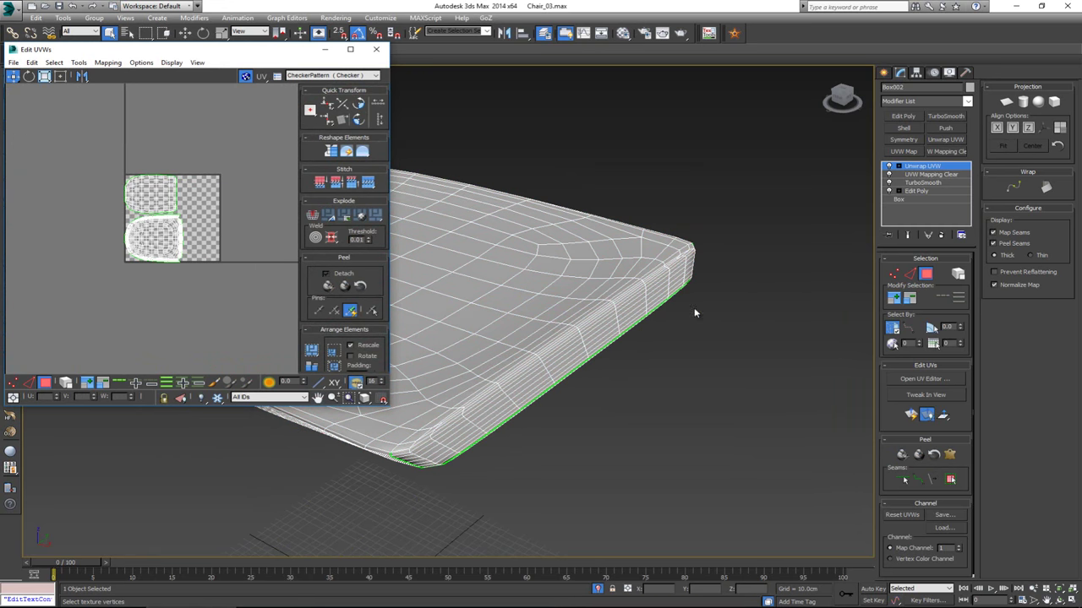
pyautogui.click(927, 273)
pyautogui.rightClick(567, 225)
pyautogui.click(589, 152)
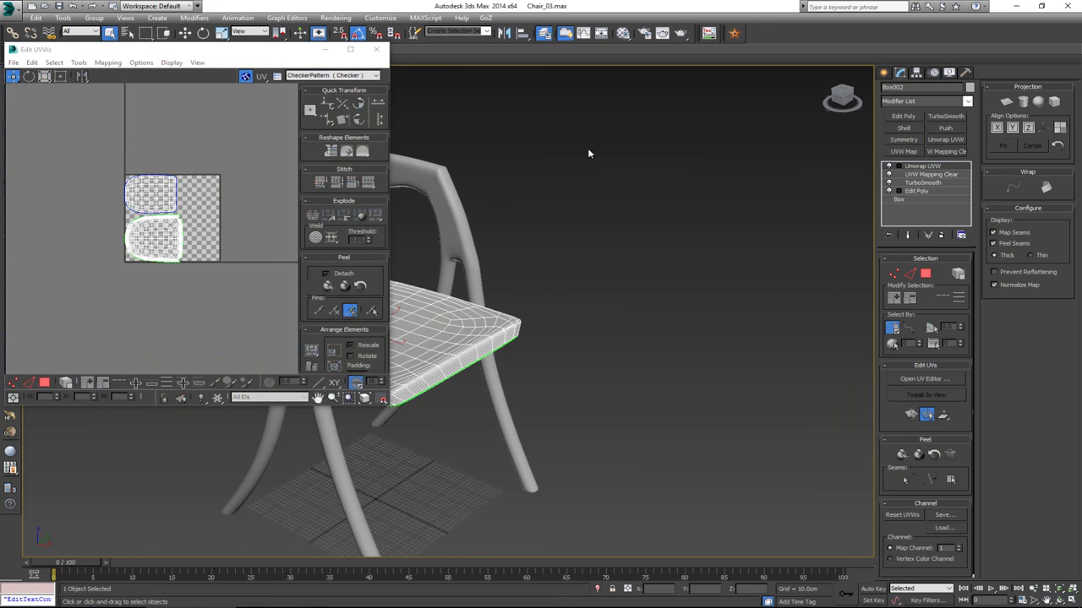
pyautogui.click(377, 50)
# Delete the leg frame that has not been unwrapped, on the far side of the chair
pyautogui.moveTo(533, 245)
pyautogui.keyDown('alt'); pyautogui.mouseDown(button='middle')
pyautogui.moveTo(405, 233)
pyautogui.moveTo(517, 243)
pyautogui.mouseUp(button='middle'); pyautogui.keyUp('alt')
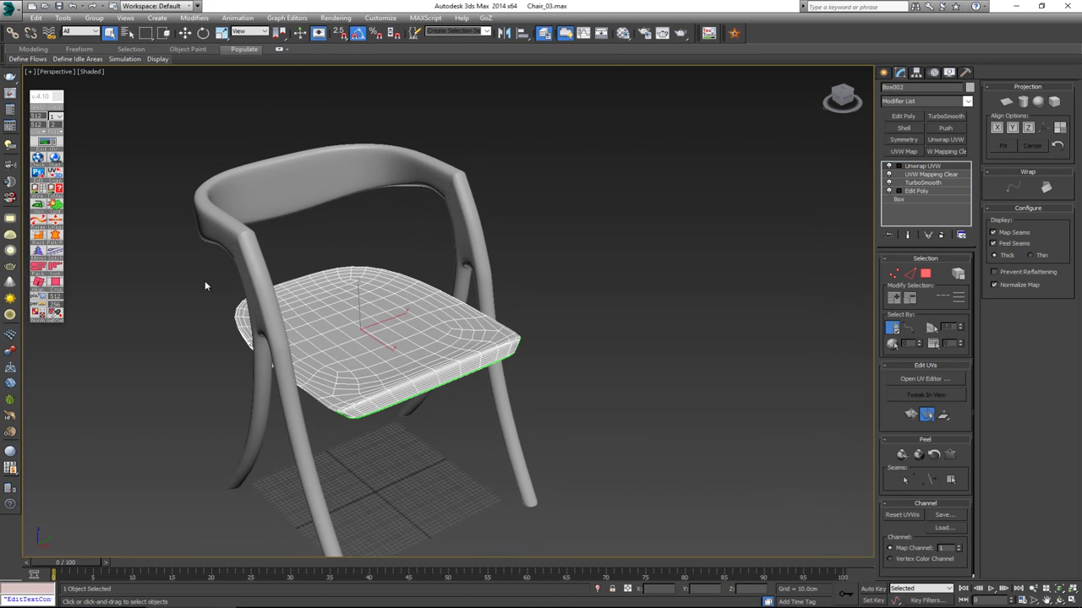
pyautogui.click(470, 239)
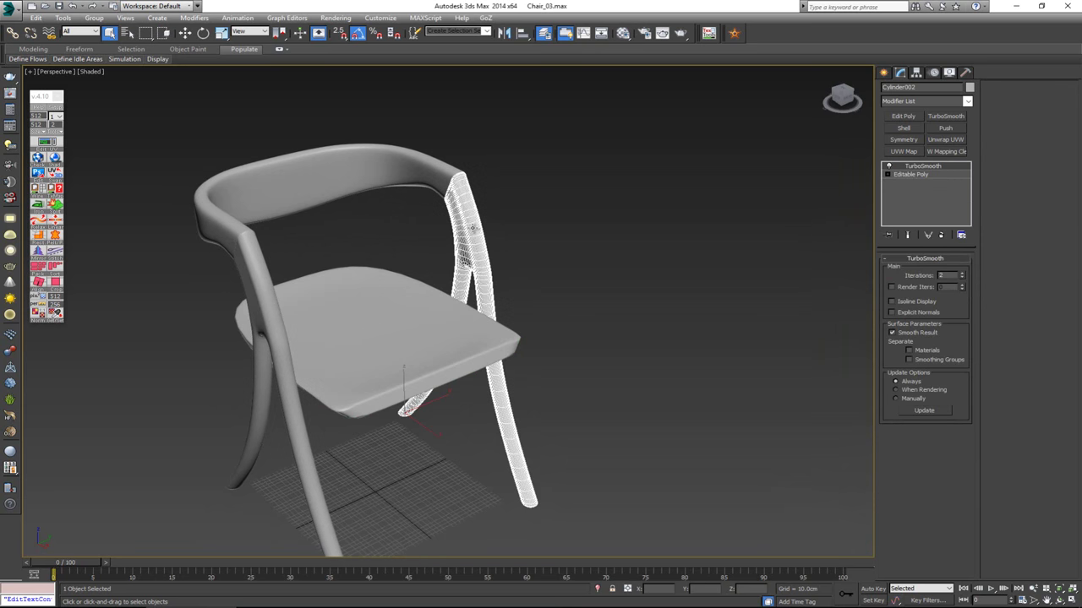
pyautogui.moveTo(374, 277); pyautogui.dragTo(440, 244, button='middle')
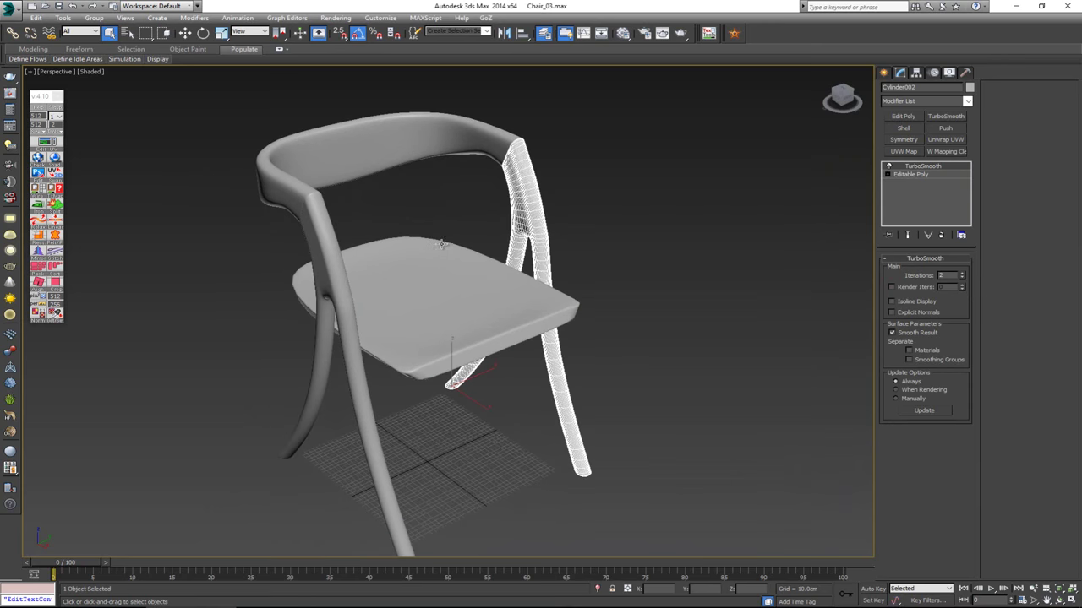
pyautogui.press('Delete')
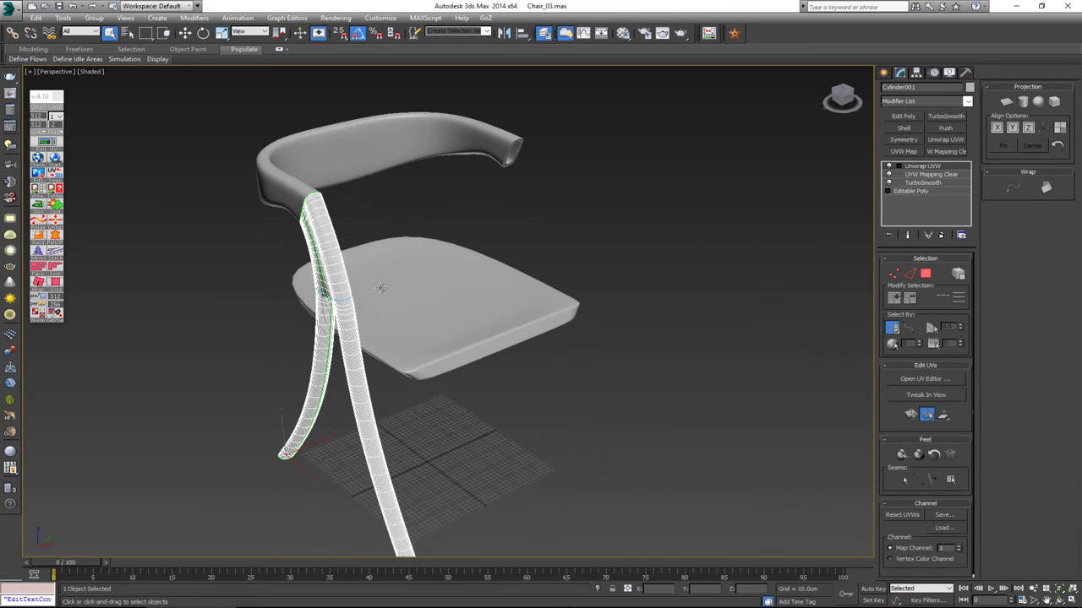
# Clone the unwrapped leg frame to the opposite side of the chair as a single independent copy
pyautogui.keyDown('alt'); pyautogui.moveTo(338, 364); pyautogui.dragTo(368, 379, button='middle'); pyautogui.keyUp('alt')
pyautogui.press('w')
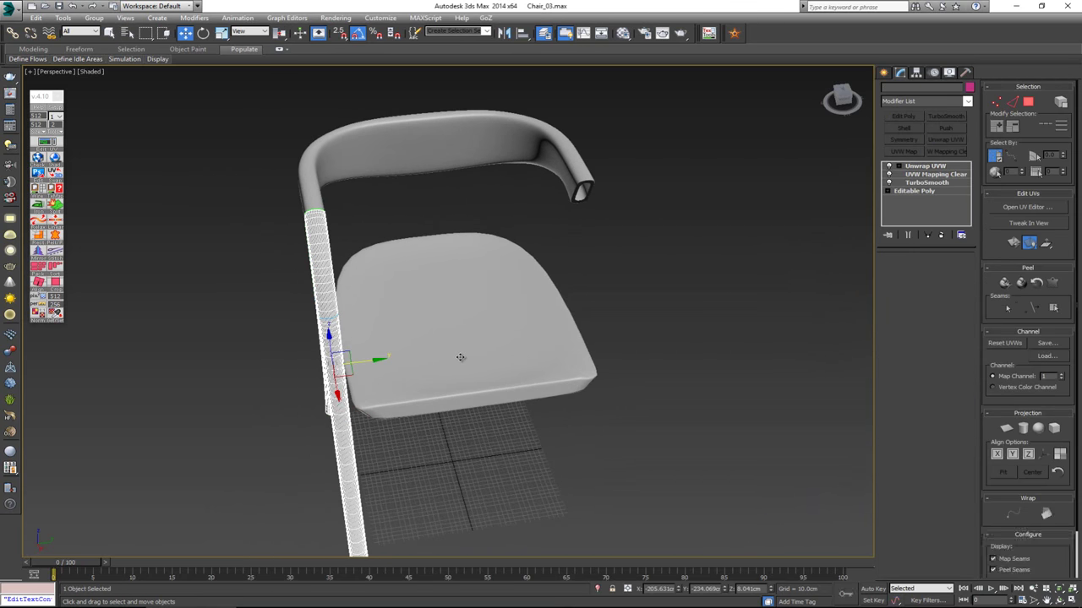
pyautogui.click(591, 354)
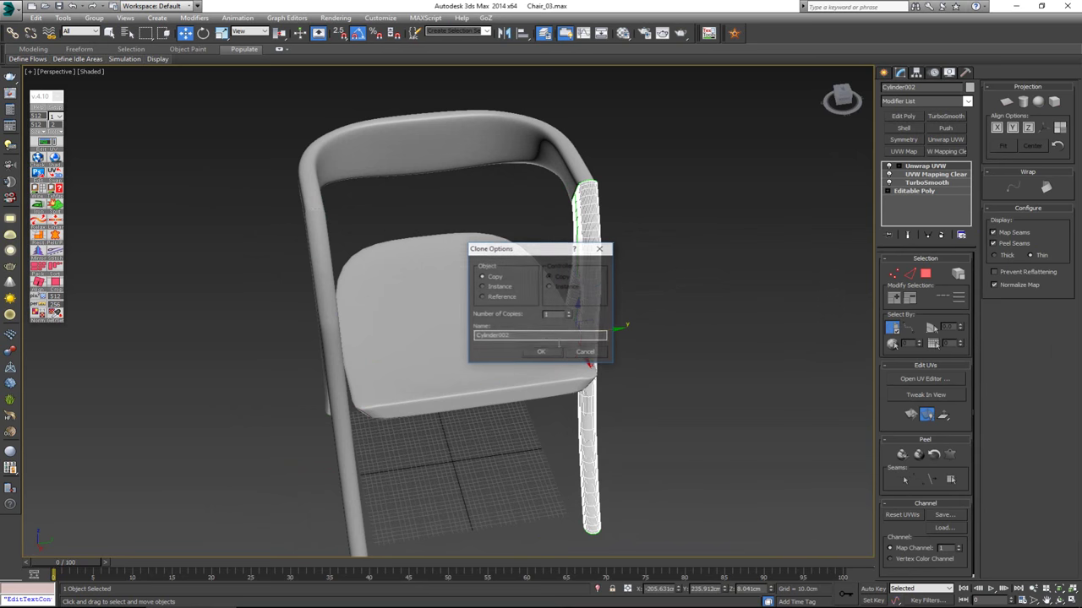
pyautogui.click(546, 355)
# Shift the cloned leg frame about -2.59 cm along Y to line it up with the end of the backrest
pyautogui.moveTo(589, 185); pyautogui.dragTo(464, 171, button='middle')
pyautogui.scroll(4, 464, 172)
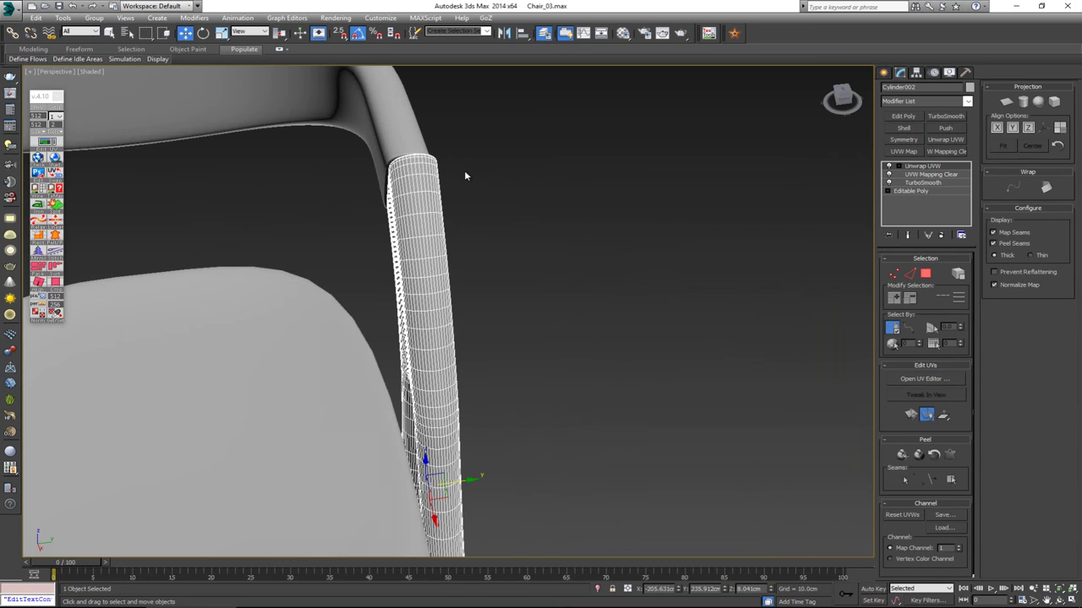
pyautogui.scroll(2, 409, 190)
pyautogui.scroll(5, 420, 200)
pyautogui.scroll(-4, 423, 211)
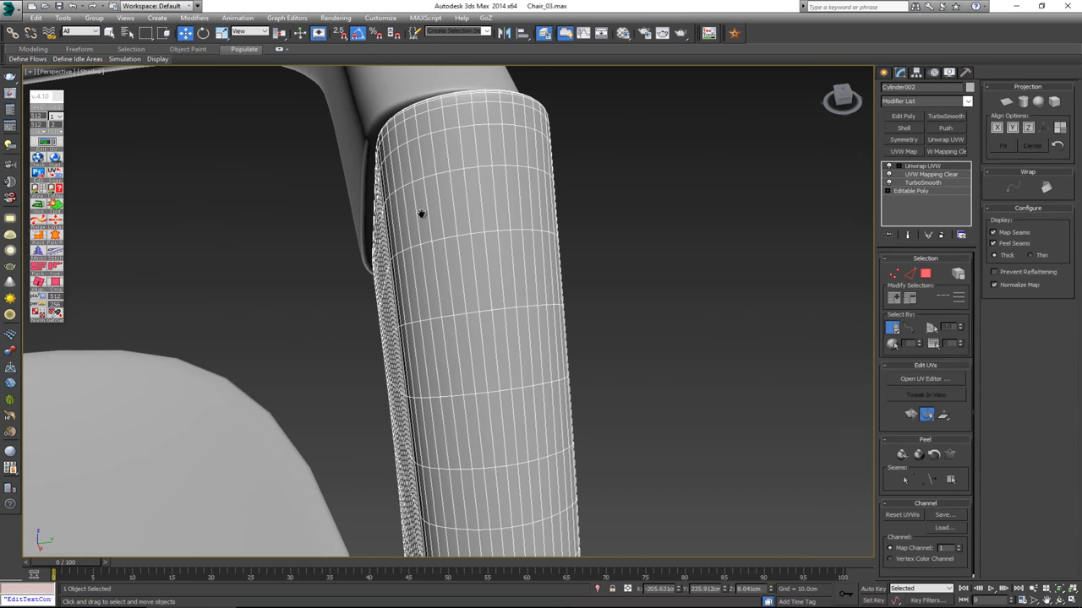
pyautogui.scroll(2, 456, 245)
pyautogui.moveTo(477, 263); pyautogui.dragTo(472, 264)
pyautogui.hotkey('ctrl', 'z')
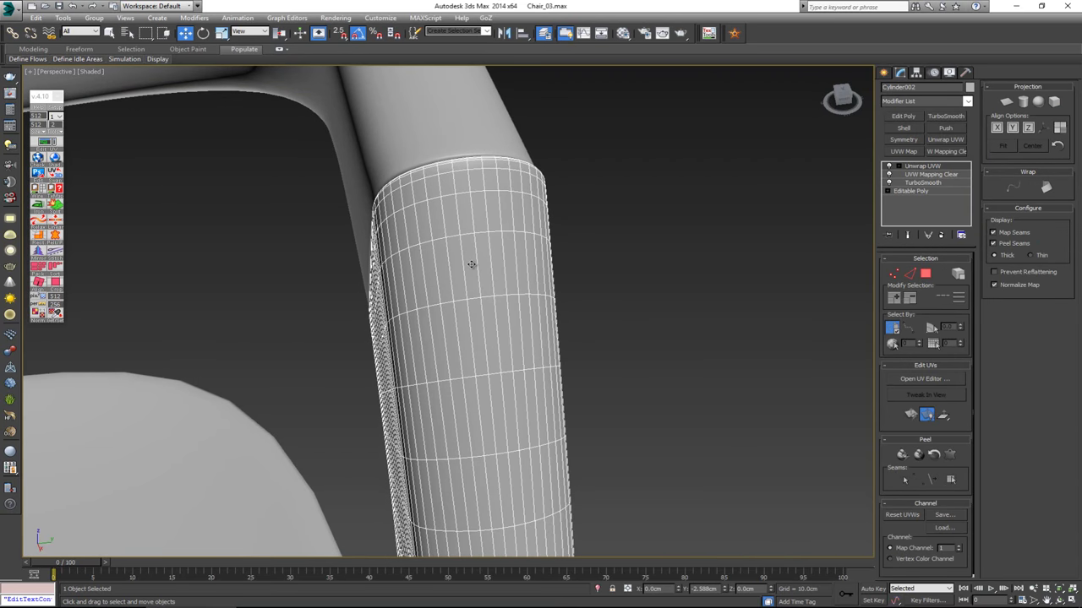
# Examine how the cloned leg frame joins the backrest and compare it with the original frame
pyautogui.keyDown('alt'); pyautogui.moveTo(427, 266); pyautogui.dragTo(441, 213, button='middle'); pyautogui.keyUp('alt')
pyautogui.scroll(-5, 408, 286)
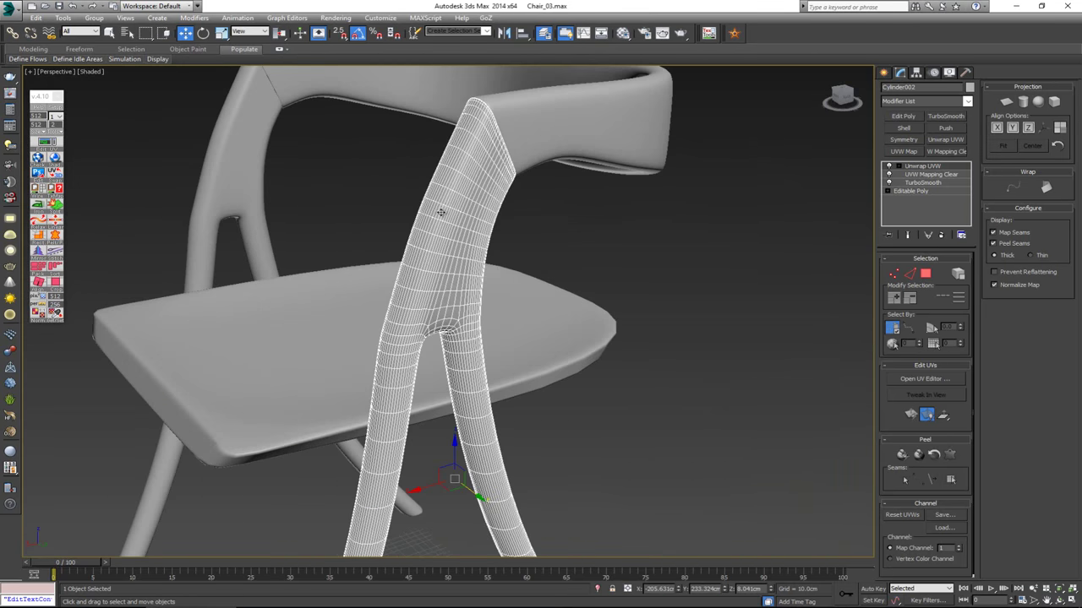
pyautogui.scroll(-6, 464, 379)
pyautogui.click(572, 335)
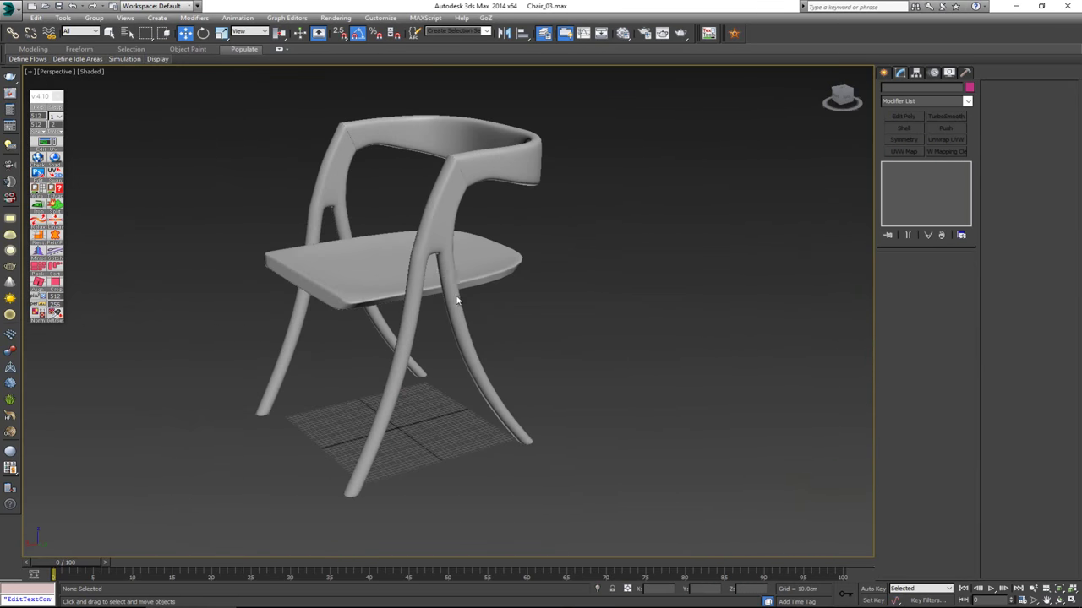
pyautogui.click(440, 231)
pyautogui.keyDown('alt'); pyautogui.moveTo(441, 231); pyautogui.dragTo(505, 272, button='middle'); pyautogui.keyUp('alt')
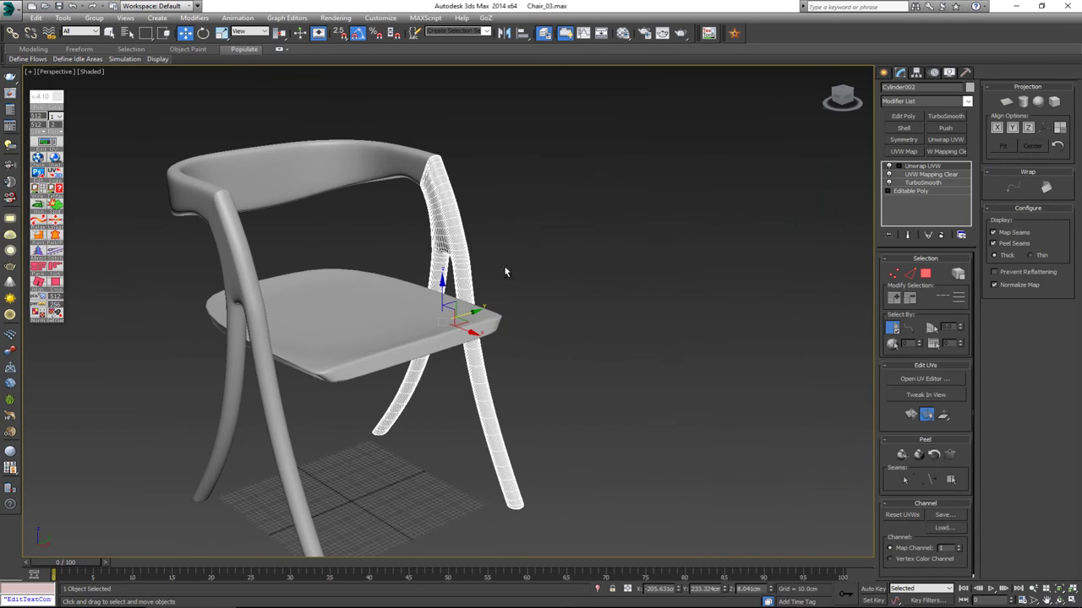
pyautogui.click(251, 303)
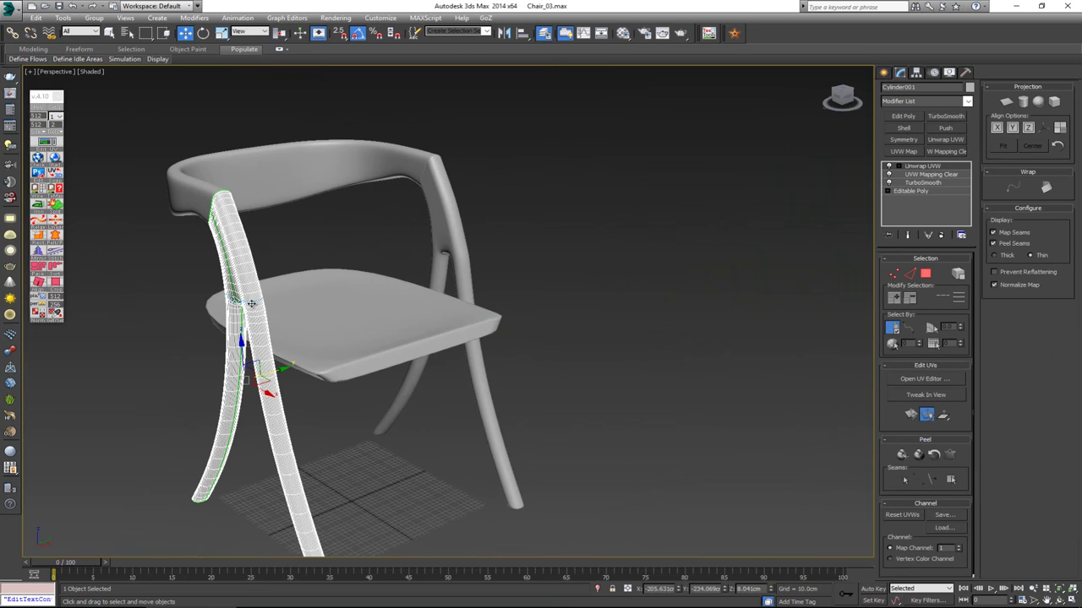
pyautogui.click(450, 264)
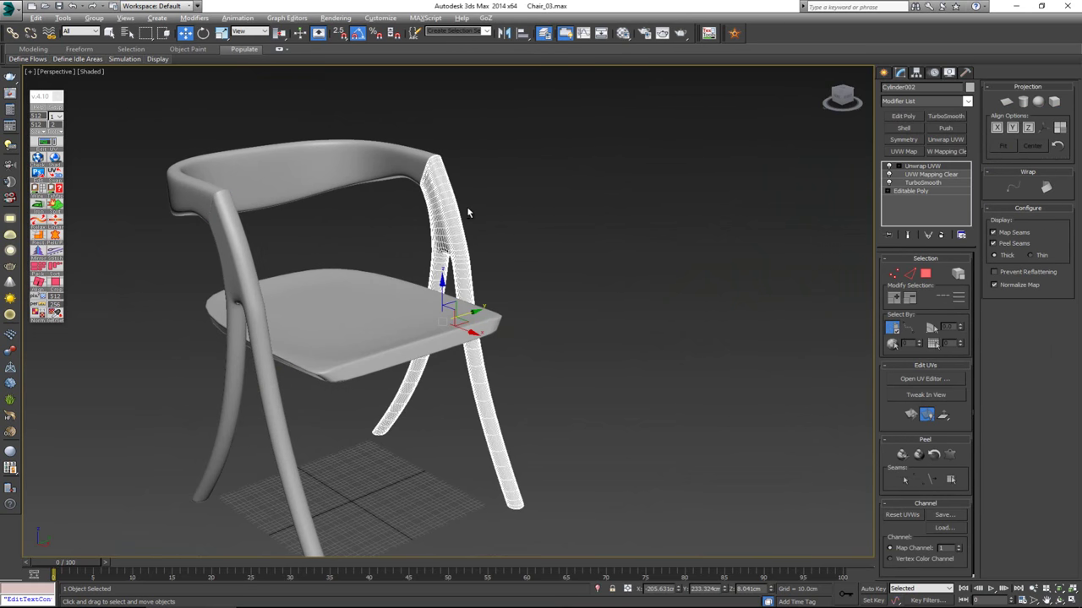
pyautogui.keyDown('alt'); pyautogui.moveTo(468, 213); pyautogui.dragTo(402, 245, button='middle'); pyautogui.keyUp('alt')
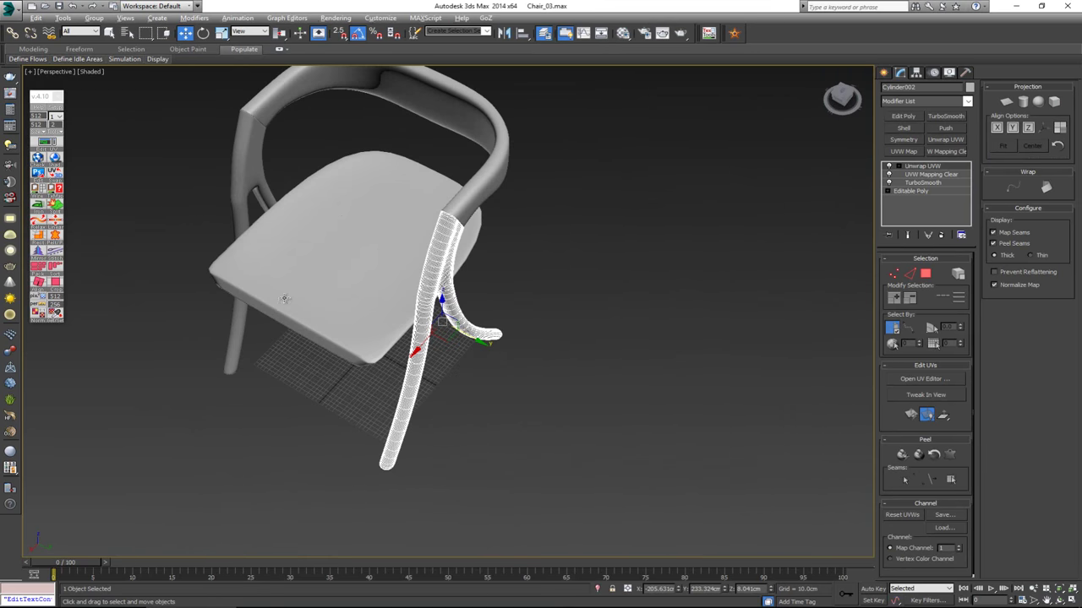
pyautogui.keyDown('alt'); pyautogui.moveTo(284, 298); pyautogui.dragTo(541, 255, button='middle'); pyautogui.keyUp('alt')
pyautogui.click(541, 254)
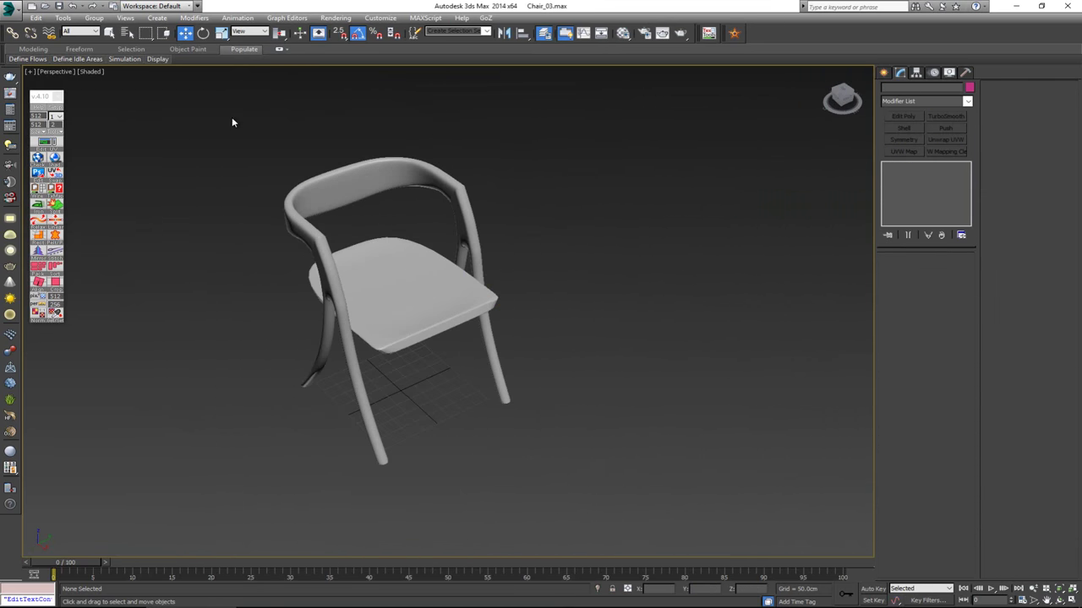
# Apply one shared Unwrap UVW modifier to all four chair parts and open its UV editor
pyautogui.moveTo(447, 356); pyautogui.dragTo(610, 500)
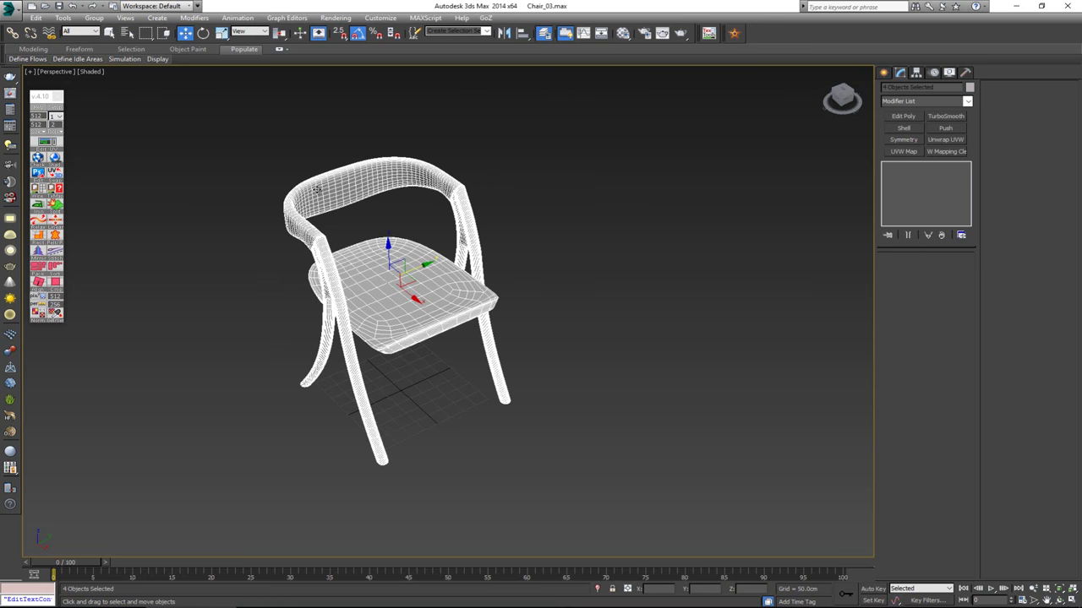
pyautogui.click(941, 140)
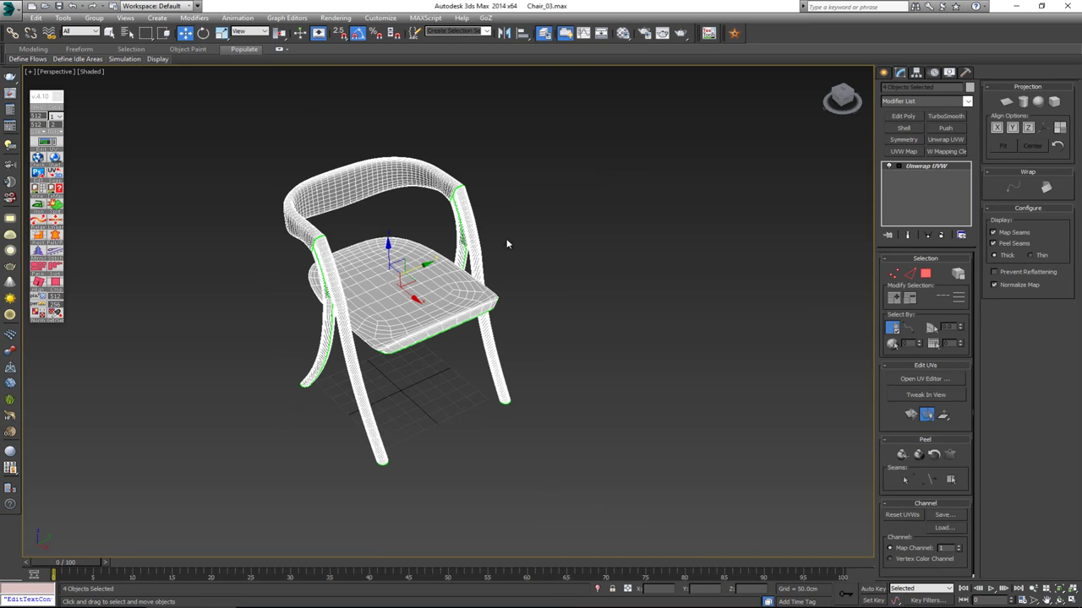
pyautogui.click(923, 378)
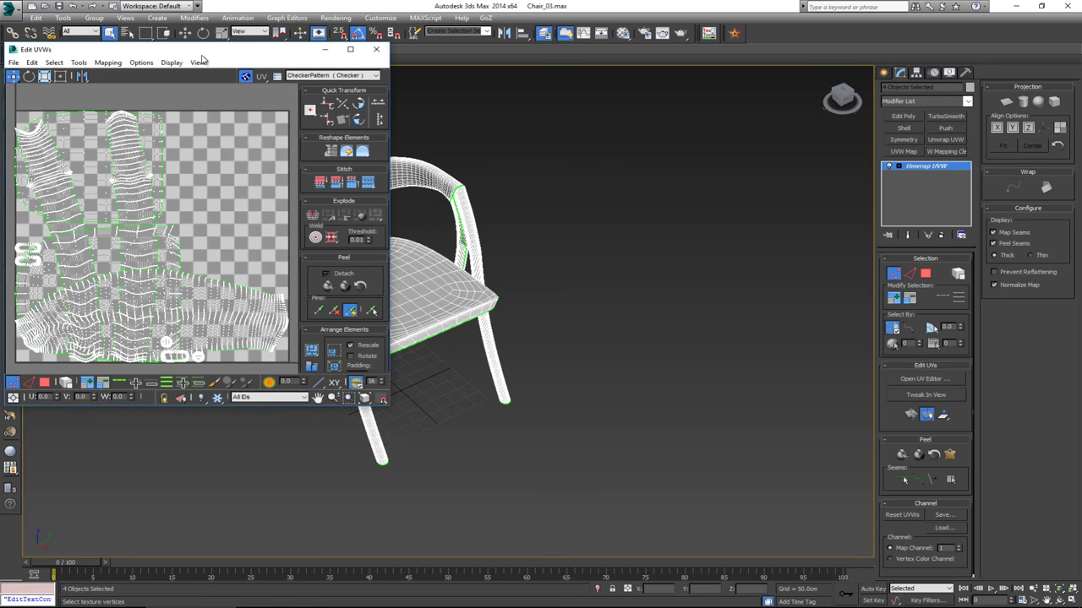
pyautogui.moveTo(201, 59); pyautogui.dragTo(403, 69)
pyautogui.scroll(-3, 339, 177)
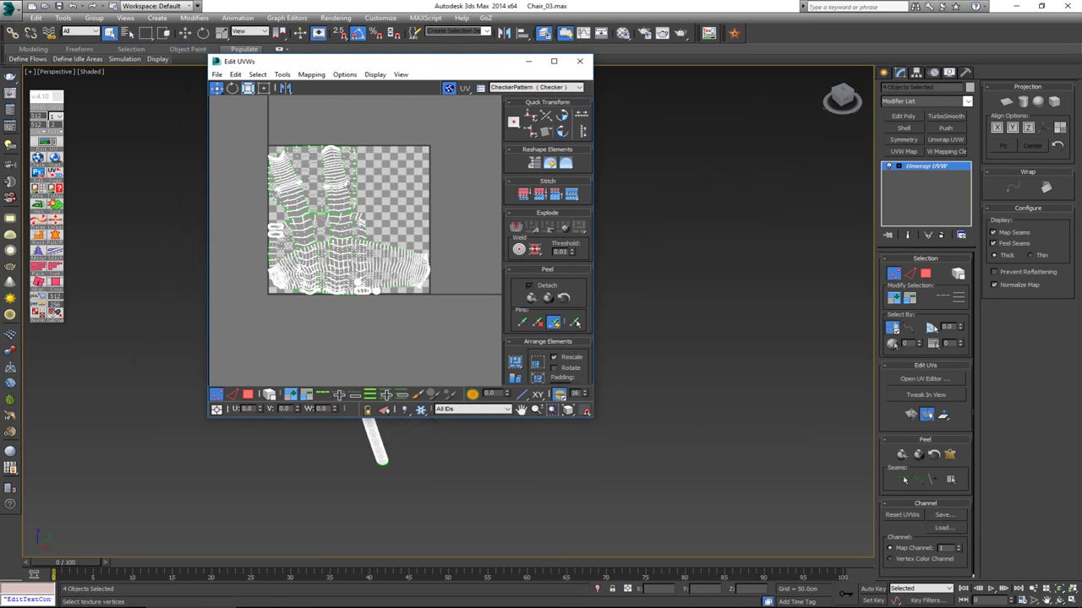
# Select the faces of every chair island and arrange them in the texture tile with Pack: Custom
pyautogui.click(249, 395)
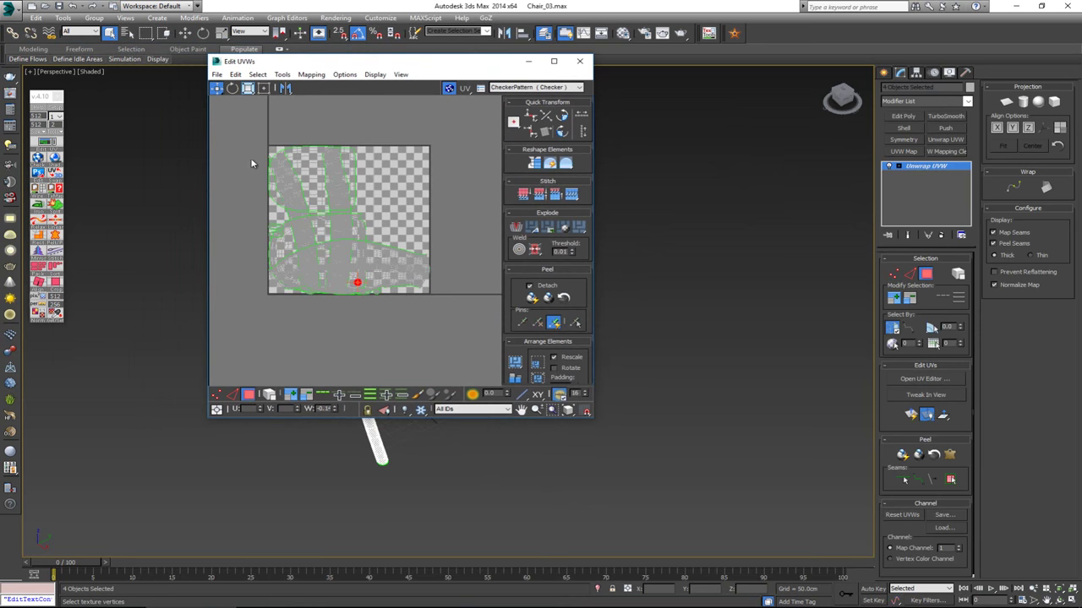
pyautogui.moveTo(240, 116); pyautogui.dragTo(471, 326)
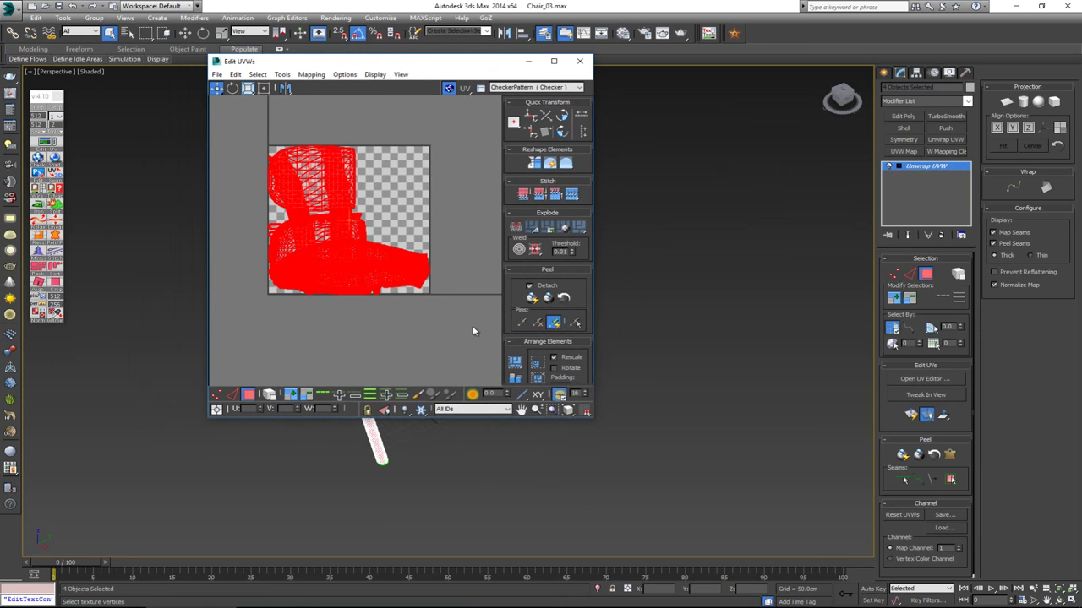
pyautogui.click(515, 378)
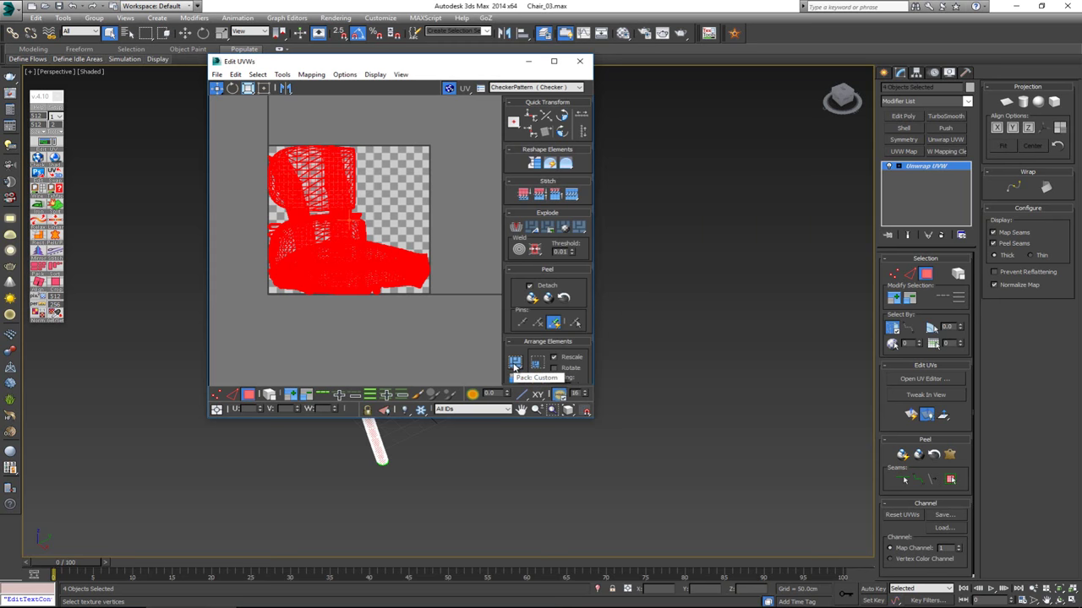
pyautogui.click(513, 364)
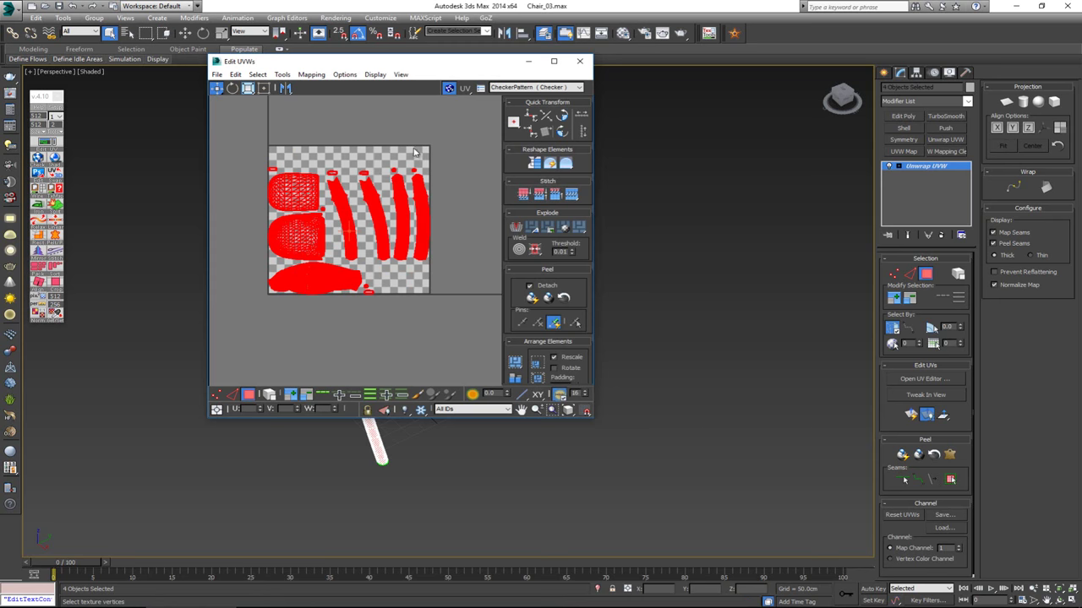
# Move the small island above the seat islands beside the small island above the first leg strip
pyautogui.scroll(5, 418, 229)
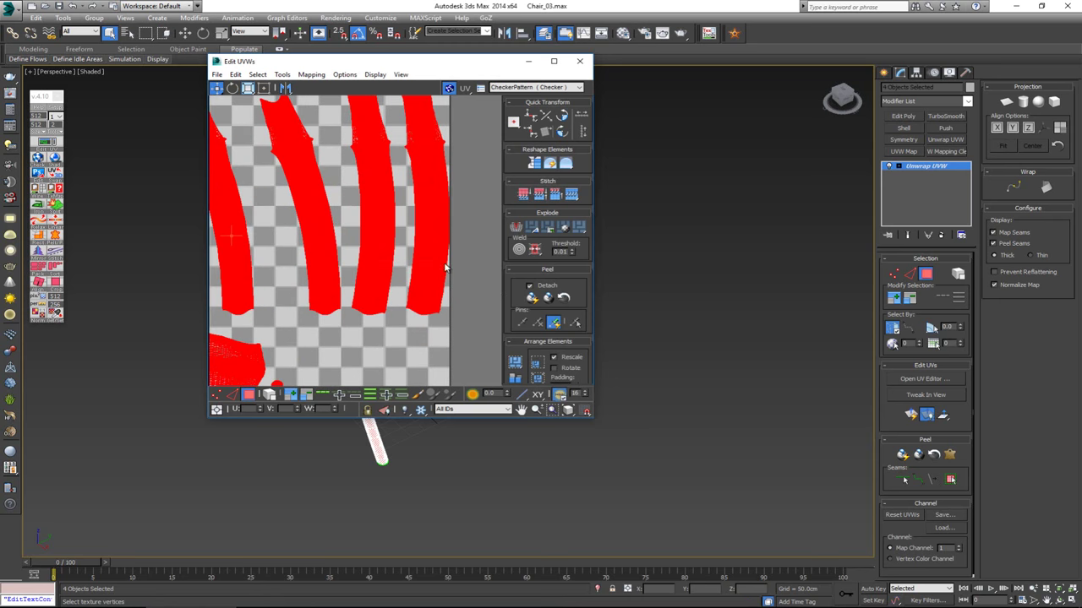
pyautogui.click(458, 357)
pyautogui.scroll(-4, 293, 255)
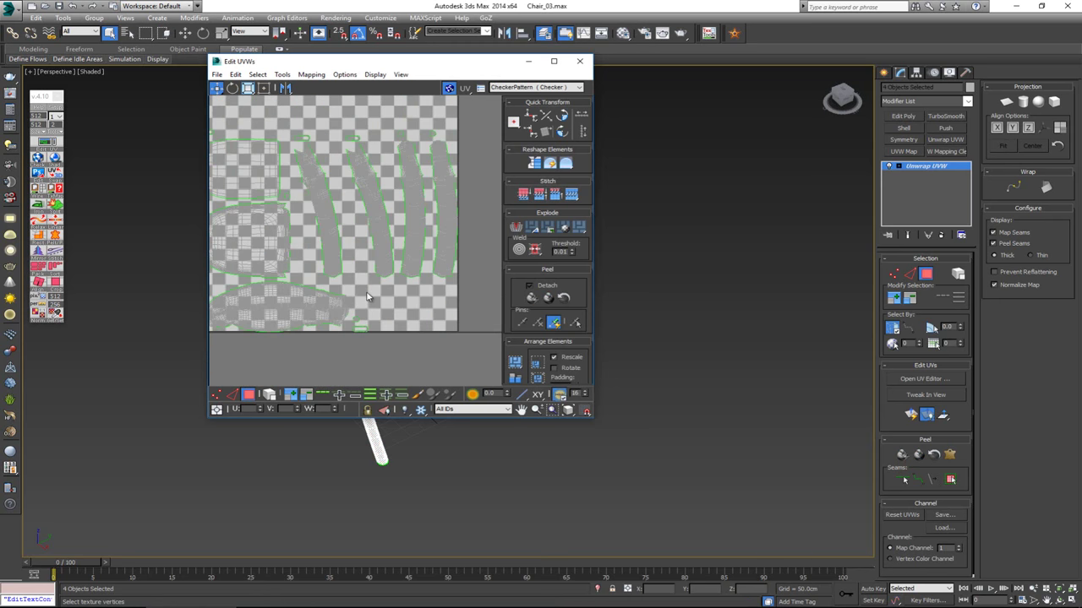
pyautogui.moveTo(292, 255); pyautogui.dragTo(331, 298, button='middle')
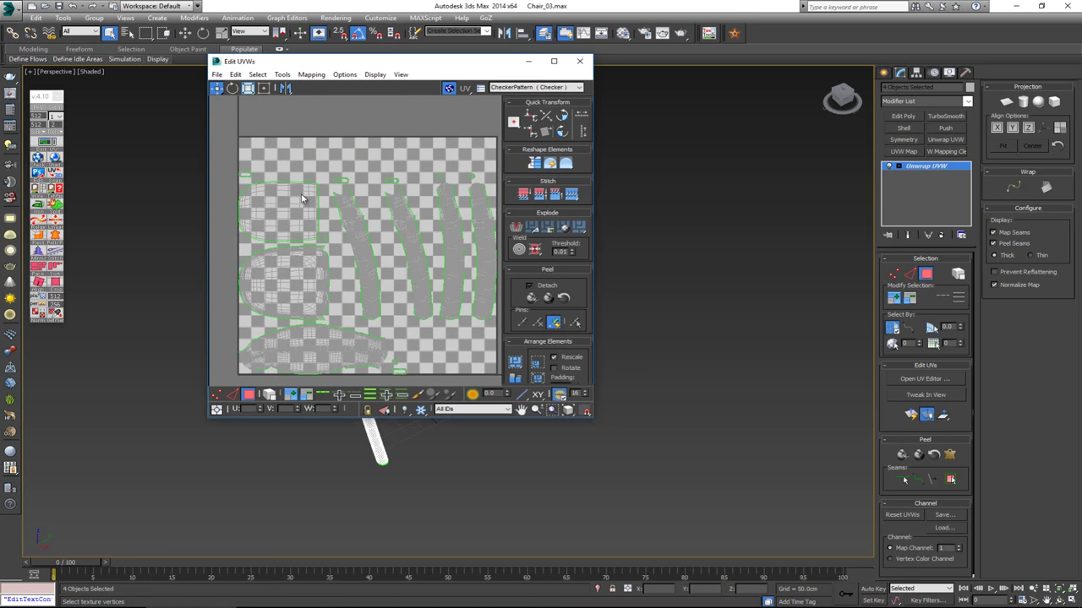
pyautogui.click(237, 180)
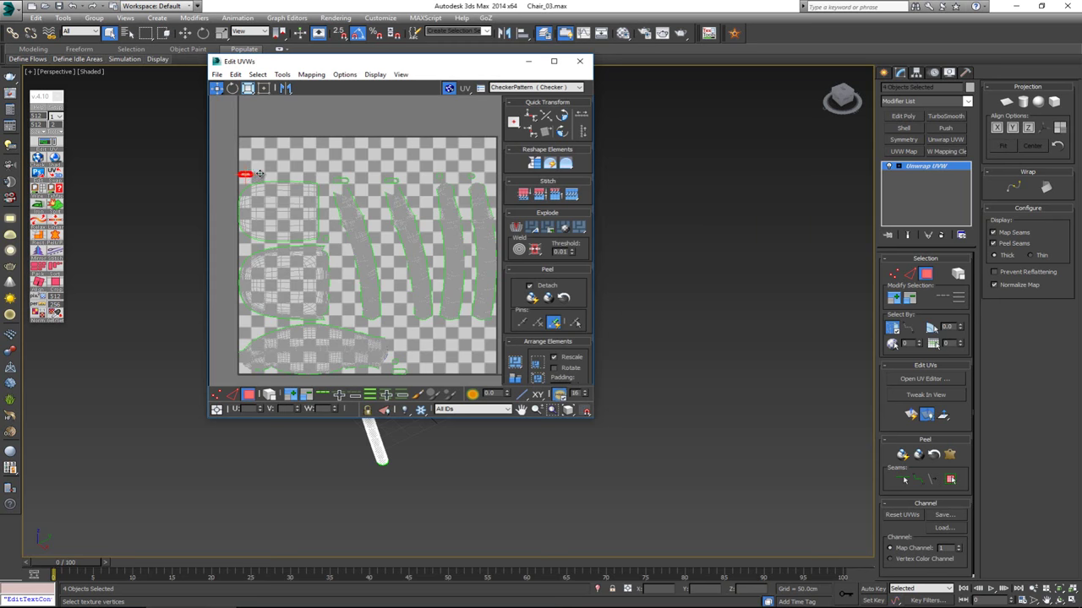
pyautogui.moveTo(260, 173); pyautogui.dragTo(344, 170)
pyautogui.click(365, 161)
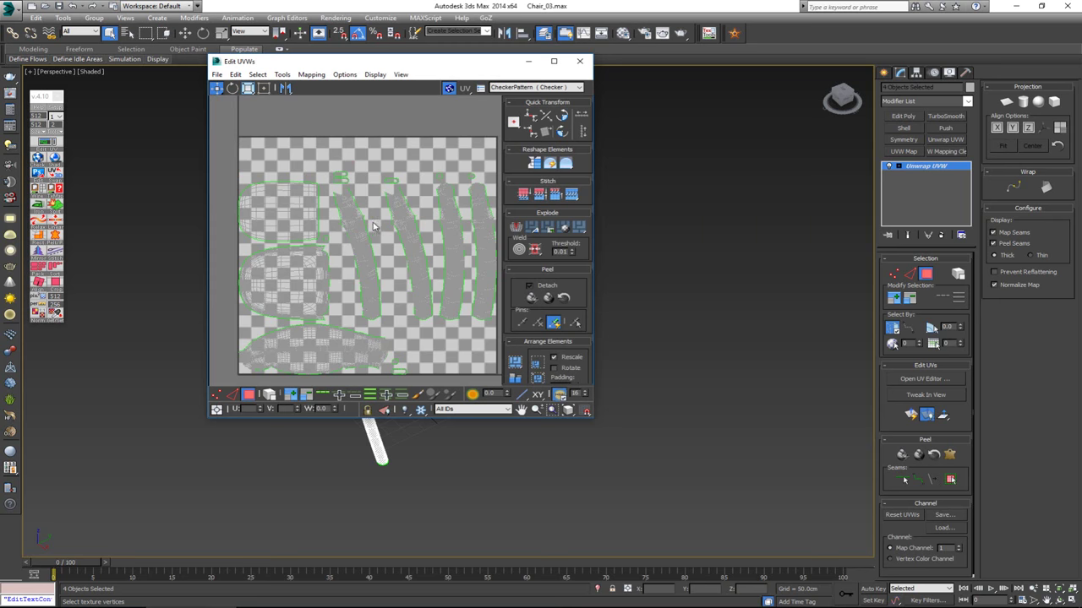
pyautogui.scroll(-2, 434, 253)
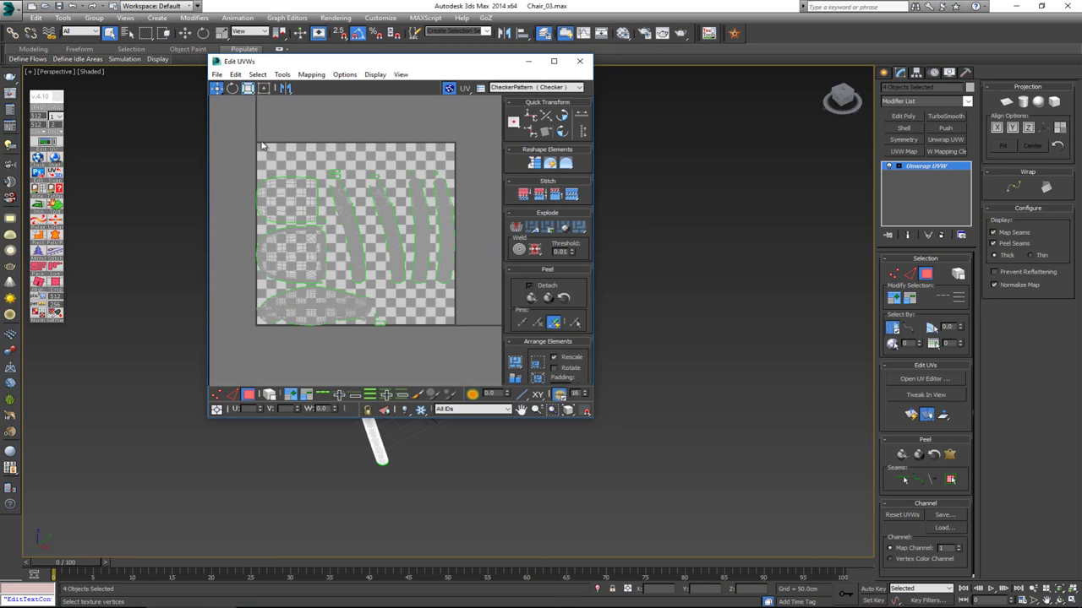
pyautogui.moveTo(245, 138); pyautogui.dragTo(471, 344)
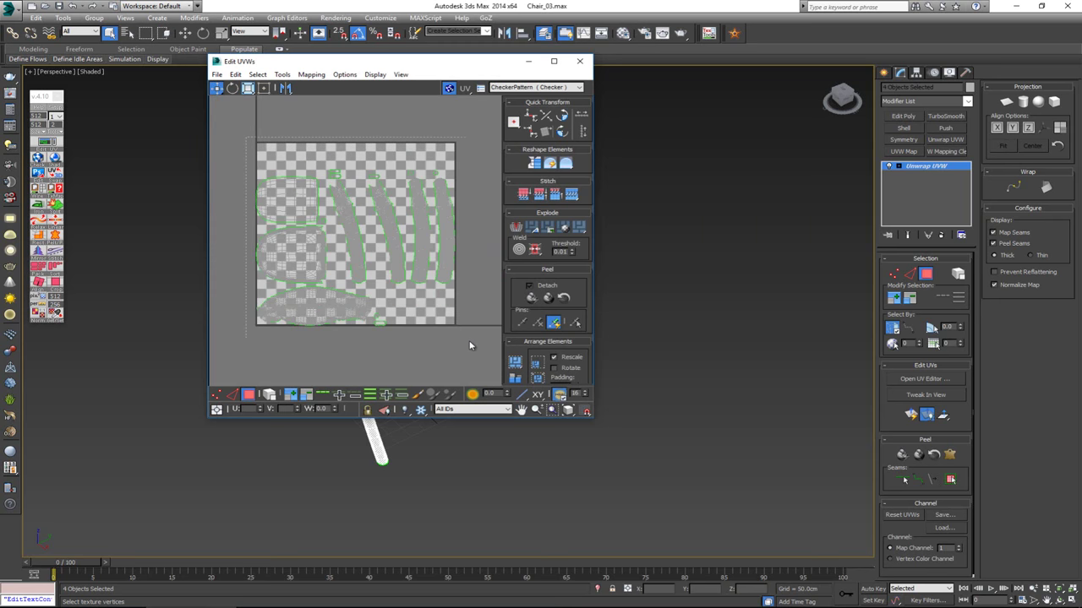
pyautogui.click(377, 237)
pyautogui.scroll(3, 322, 228)
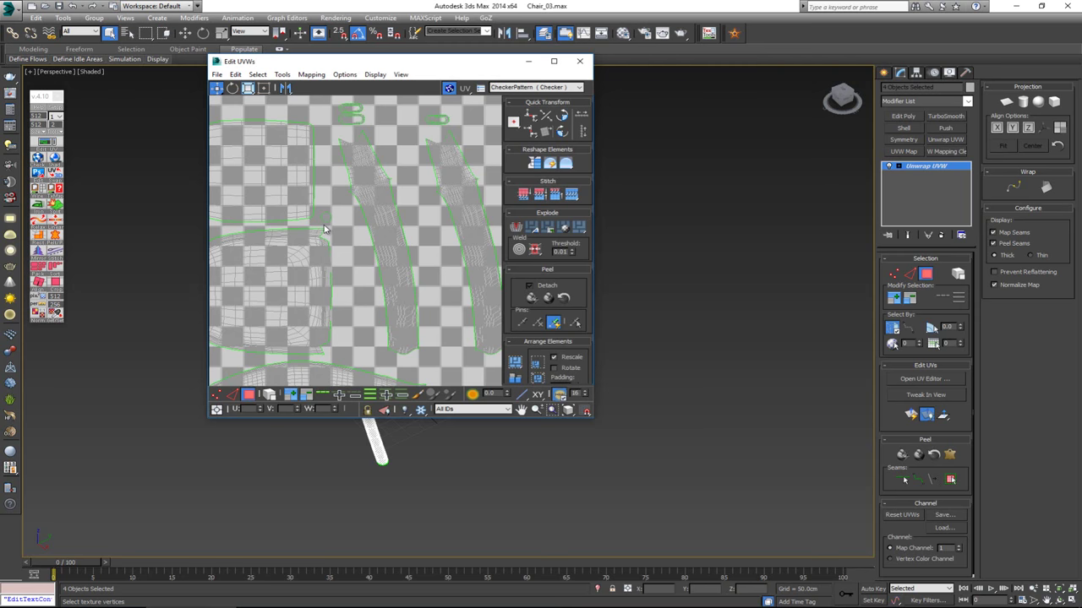
# Leave face selection, close the UV editor and deselect the chair parts
pyautogui.scroll(-5, 323, 228)
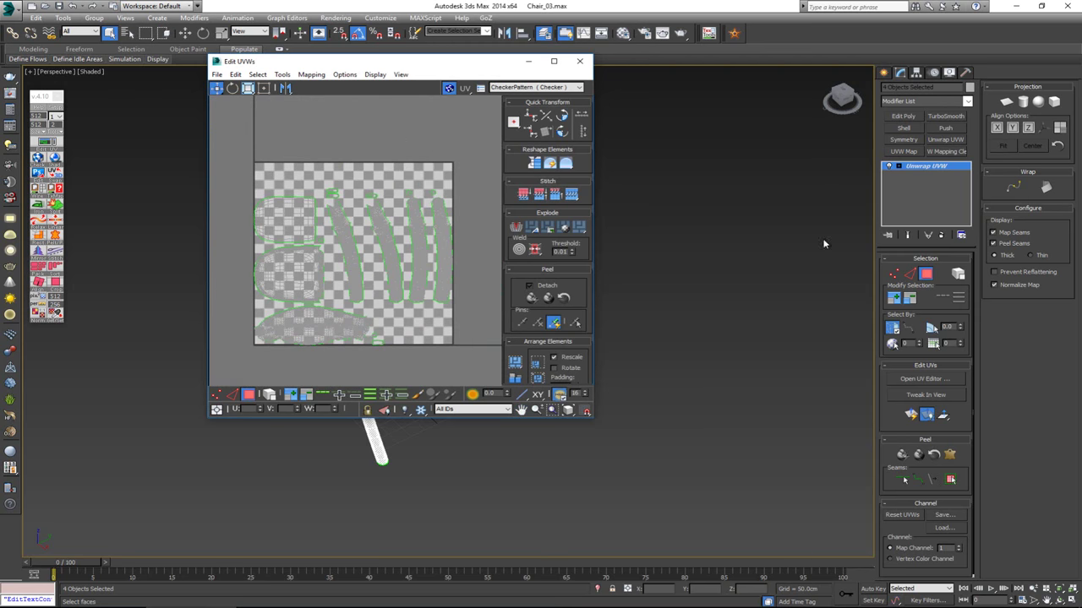
pyautogui.click(926, 275)
pyautogui.click(580, 61)
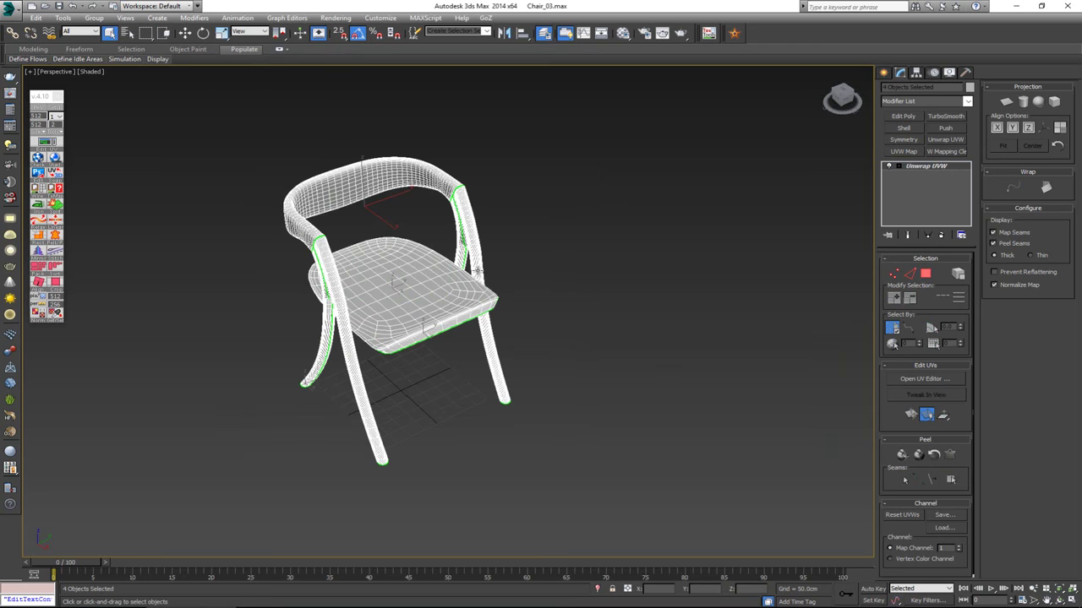
pyautogui.keyDown('alt'); pyautogui.moveTo(456, 220); pyautogui.dragTo(475, 201, button='middle'); pyautogui.keyUp('alt')
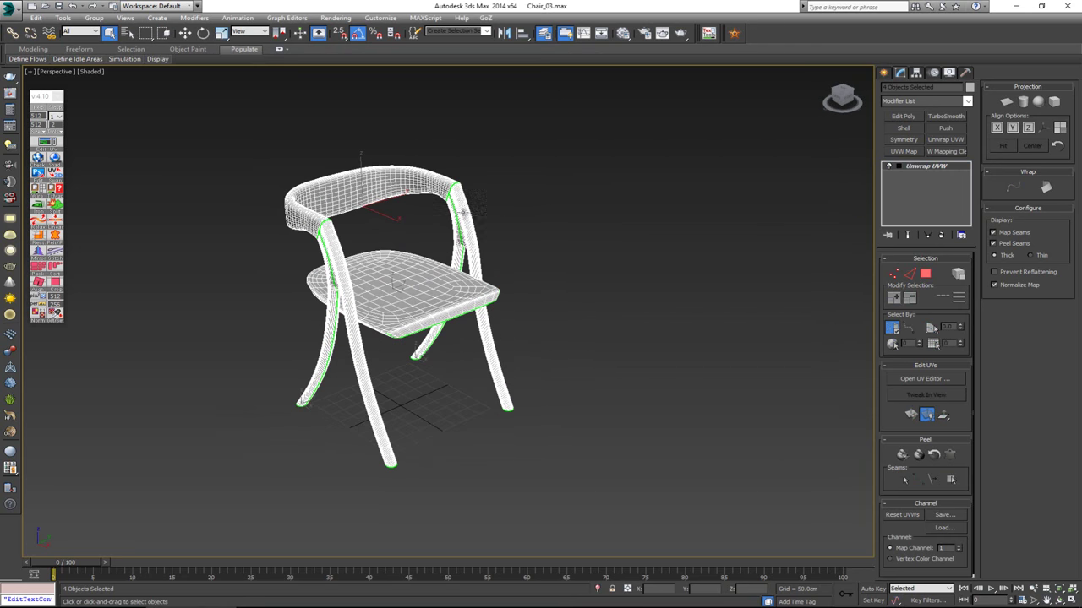
pyautogui.click(57, 93)
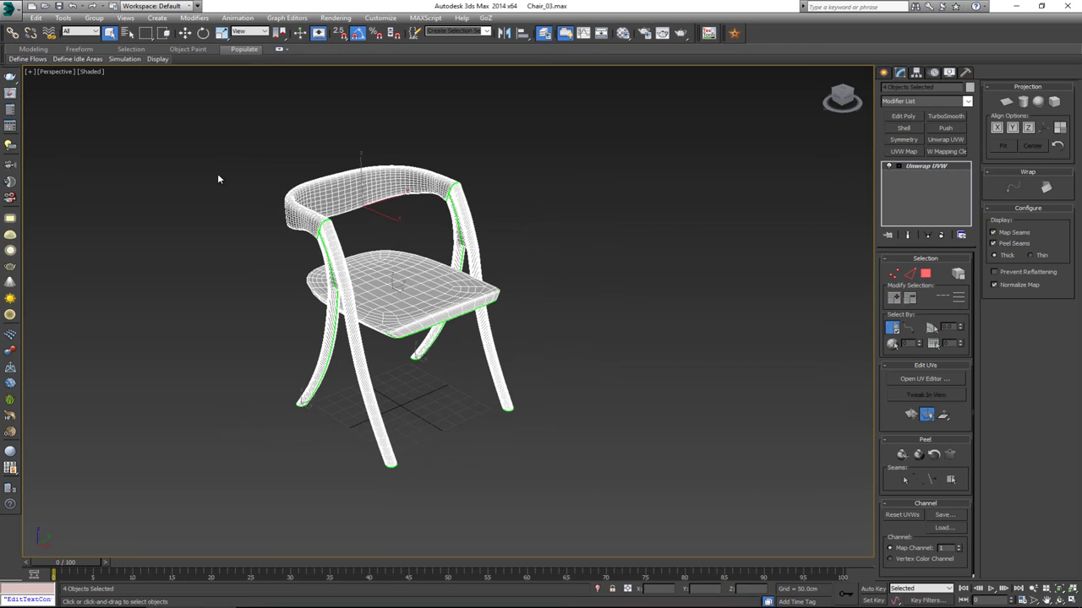
pyautogui.click(217, 173)
pyautogui.scroll(2, 389, 251)
pyautogui.scroll(-3, 389, 251)
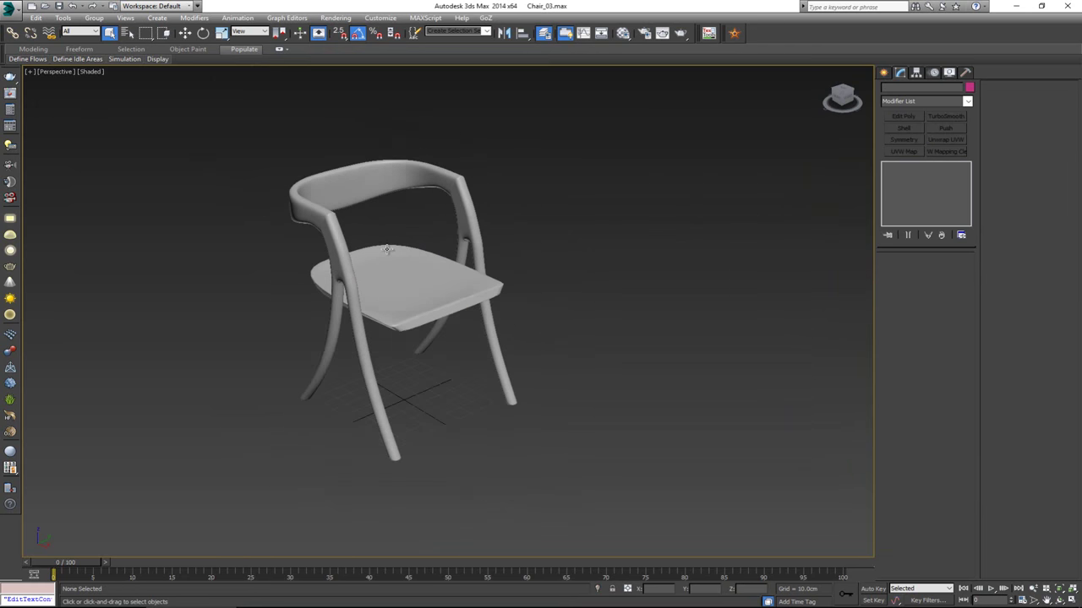
# Assign the wood Material #19 to all four chair parts
pyautogui.press('m')
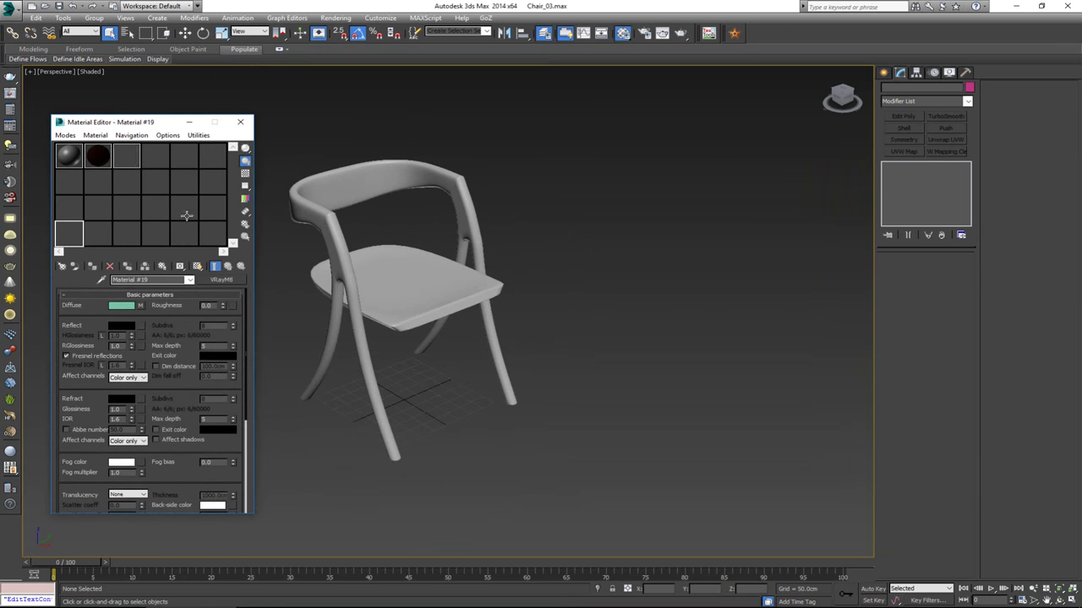
pyautogui.moveTo(561, 131); pyautogui.dragTo(438, 301)
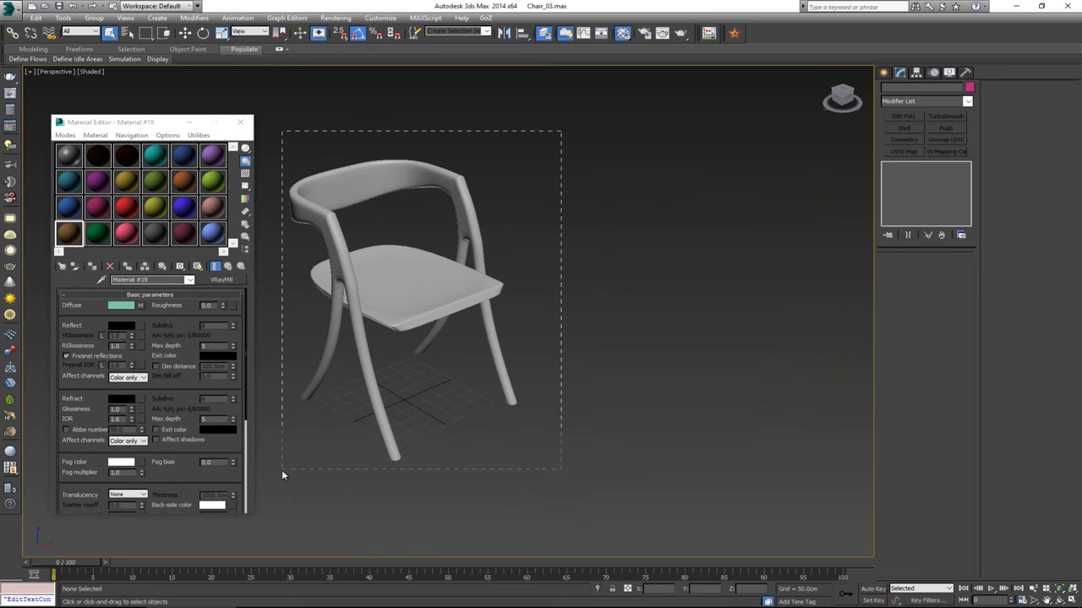
pyautogui.moveTo(281, 470); pyautogui.dragTo(283, 471)
pyautogui.click(93, 267)
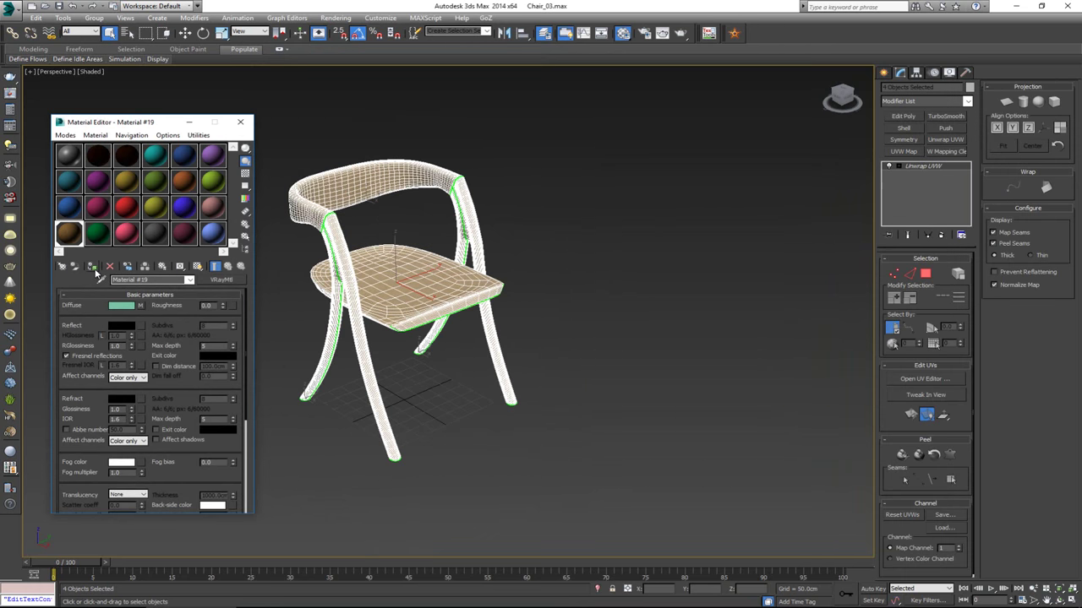
pyautogui.click(374, 217)
pyautogui.press('m')
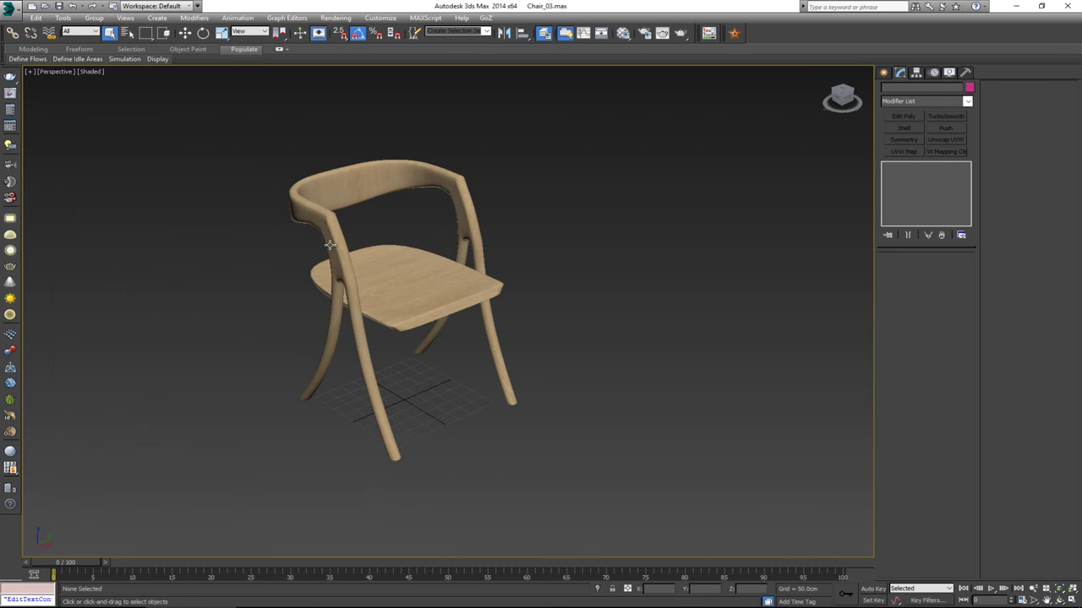
# Examine the wood grain on the backrest, the leg frame joint and the seat edge for seams and flow
pyautogui.scroll(5, 356, 301)
pyautogui.keyDown('alt'); pyautogui.moveTo(355, 304); pyautogui.dragTo(404, 298, button='middle'); pyautogui.keyUp('alt')
pyautogui.moveTo(475, 225); pyautogui.dragTo(519, 304, button='middle')
pyautogui.scroll(3, 480, 285)
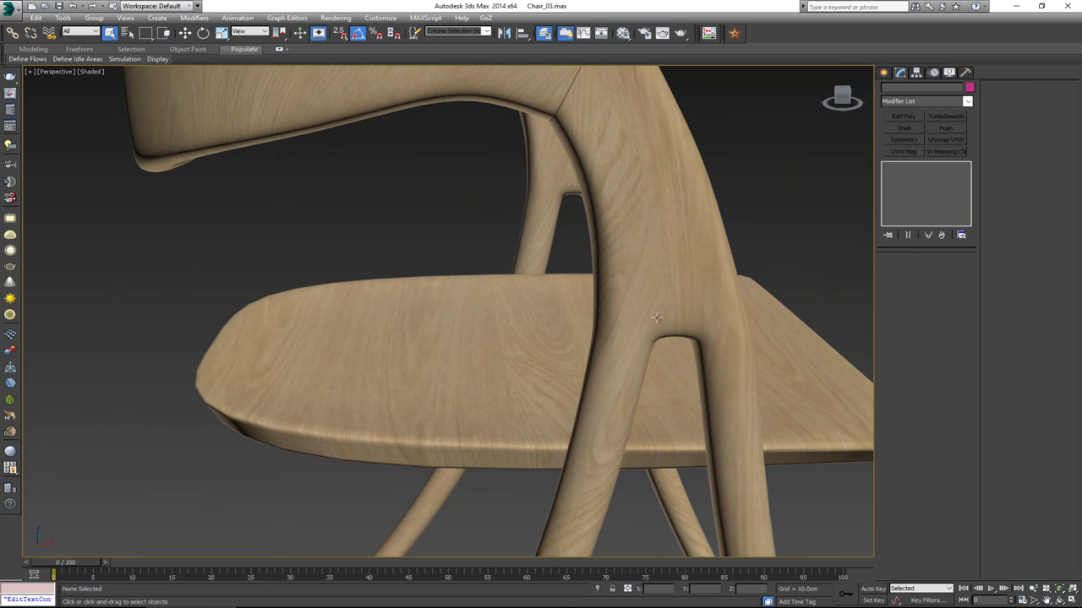
pyautogui.keyDown('alt'); pyautogui.moveTo(671, 312); pyautogui.dragTo(646, 378, button='middle'); pyautogui.keyUp('alt')
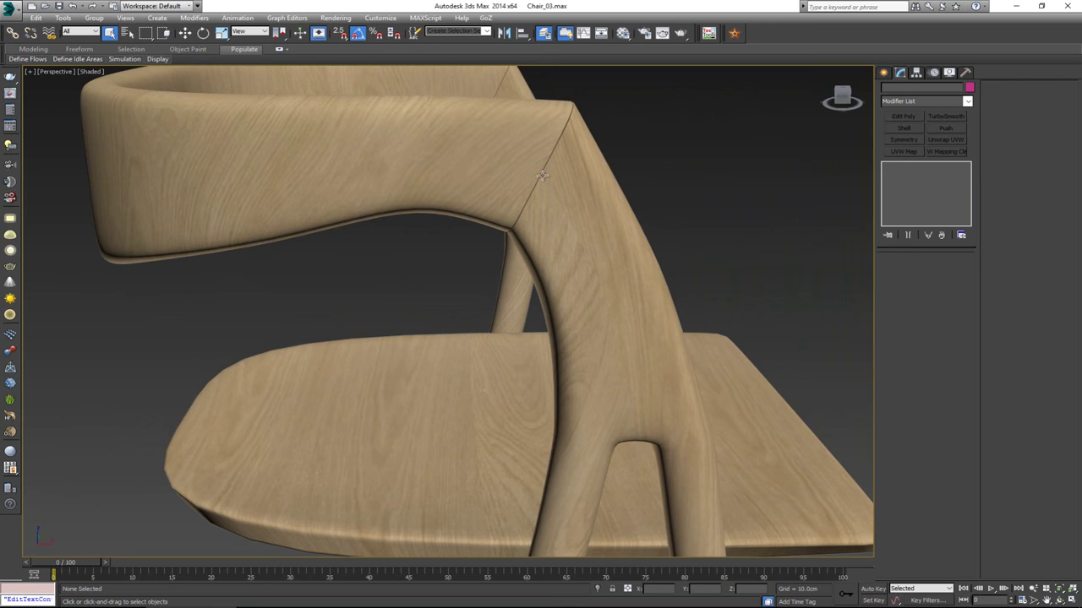
pyautogui.keyDown('alt'); pyautogui.moveTo(628, 437); pyautogui.dragTo(642, 266, button='middle'); pyautogui.keyUp('alt')
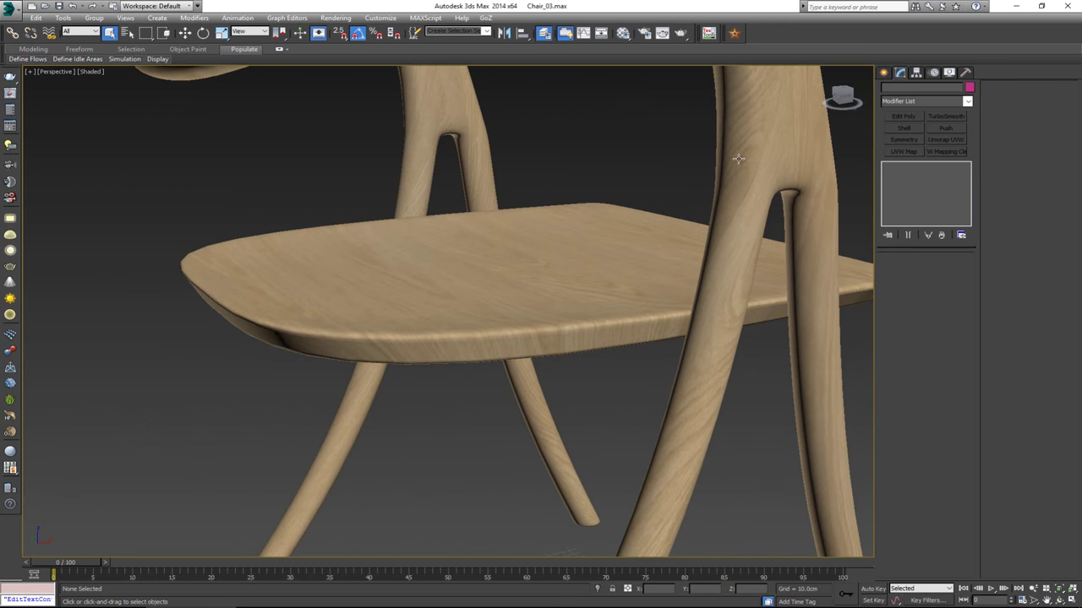
pyautogui.keyDown('alt'); pyautogui.moveTo(747, 211); pyautogui.dragTo(643, 290, button='middle'); pyautogui.keyUp('alt')
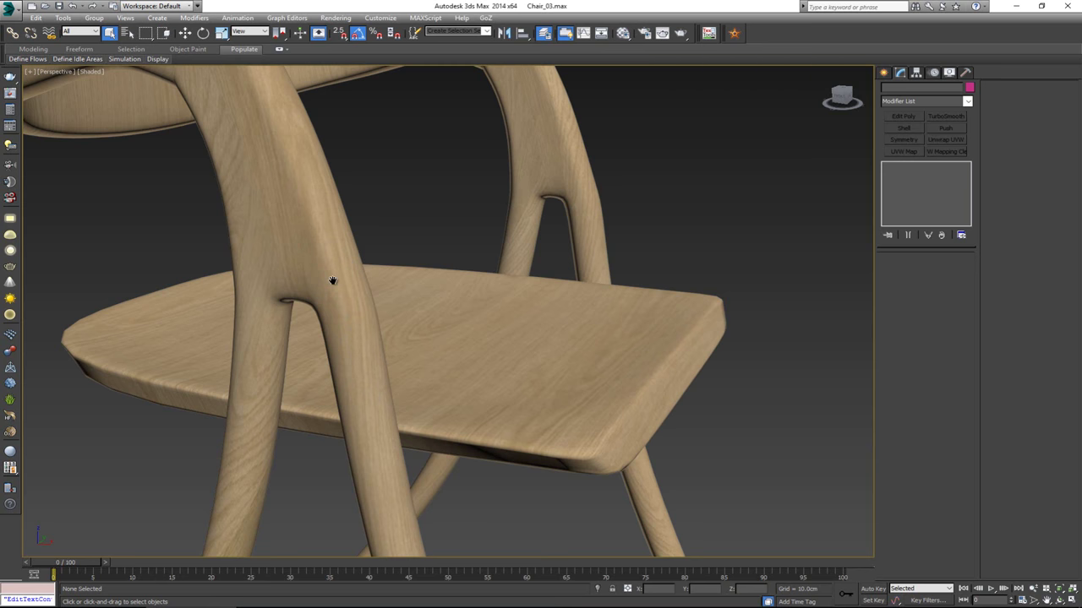
pyautogui.scroll(-5, 333, 283)
pyautogui.scroll(2, 368, 351)
pyautogui.keyDown('alt'); pyautogui.moveTo(367, 351); pyautogui.dragTo(387, 352, button='middle'); pyautogui.keyUp('alt')
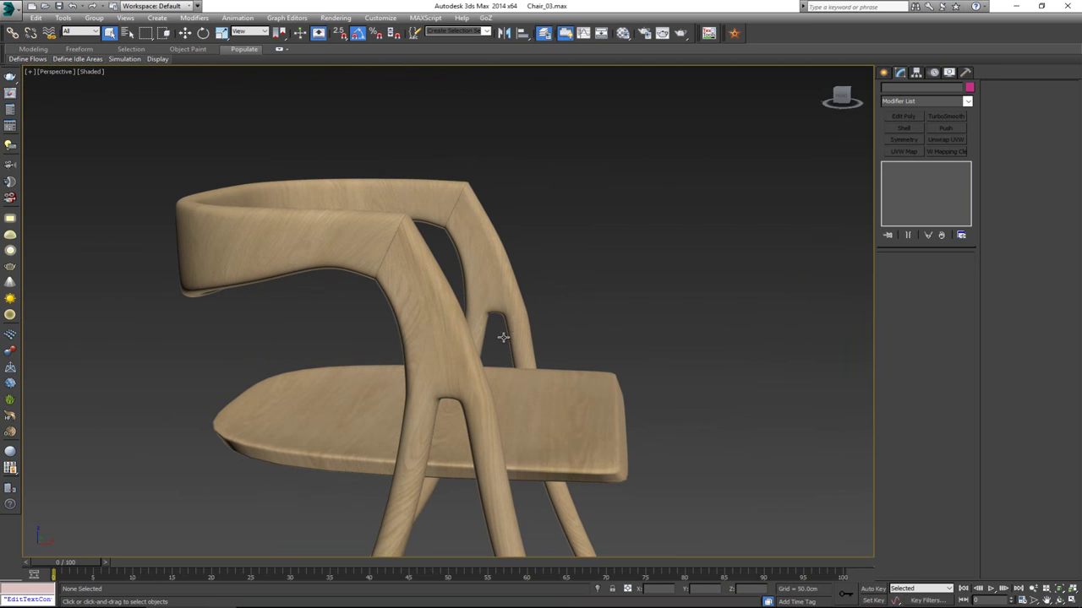
pyautogui.moveTo(503, 337)
pyautogui.keyDown('alt'); pyautogui.mouseDown(button='middle')
pyautogui.moveTo(372, 346)
pyautogui.moveTo(498, 341)
pyautogui.mouseUp(button='middle'); pyautogui.keyUp('alt')
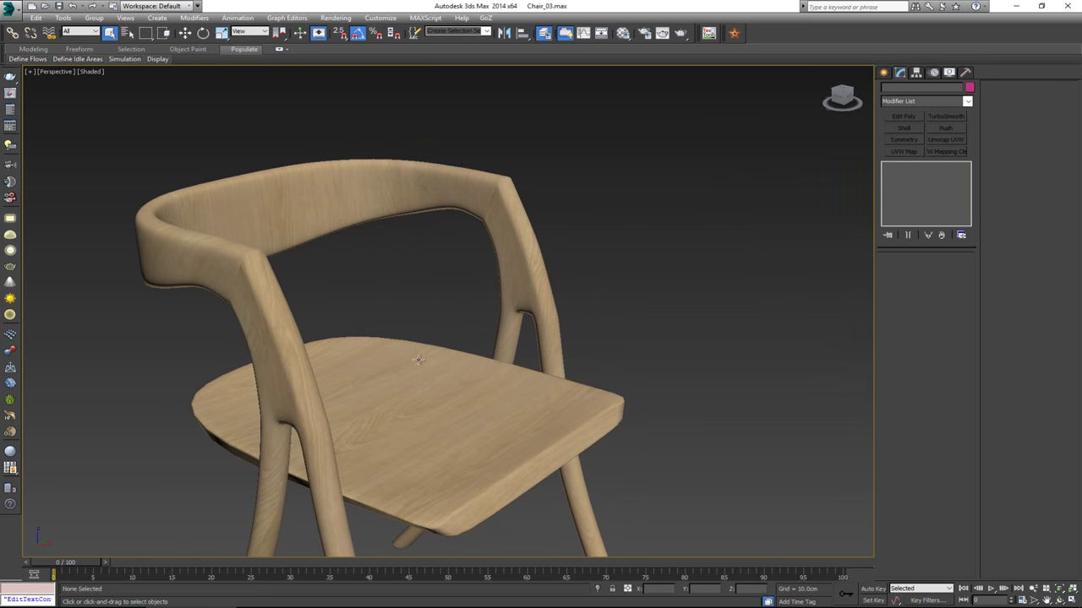
# Compare the grain direction on both leg frames, the opposite backrest joint and the seat's top face
pyautogui.click(267, 363)
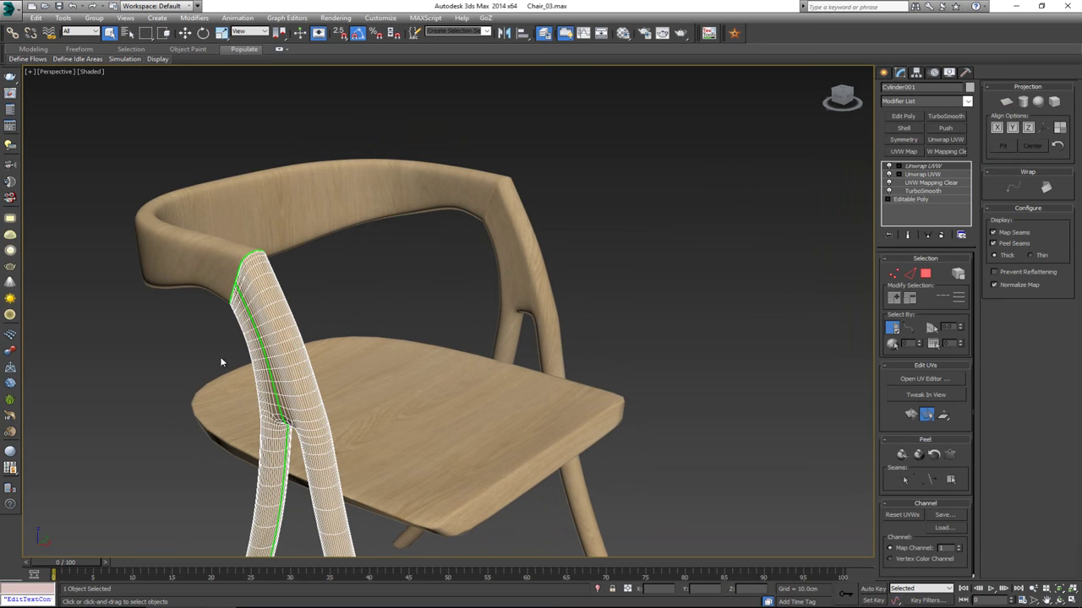
pyautogui.click(672, 257)
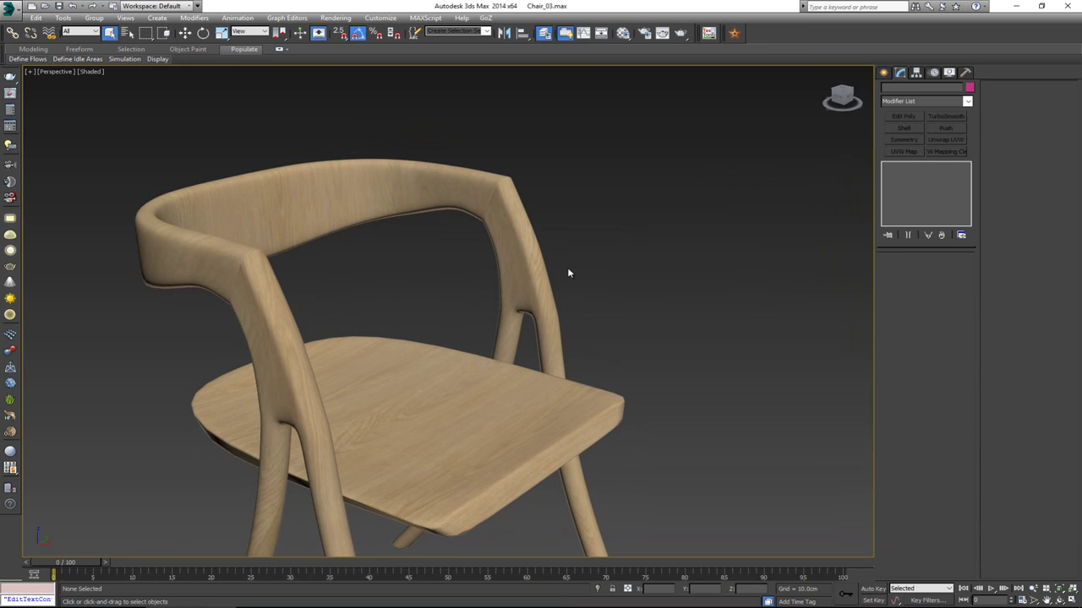
pyautogui.keyDown('alt'); pyautogui.moveTo(292, 368); pyautogui.dragTo(335, 356, button='middle'); pyautogui.keyUp('alt')
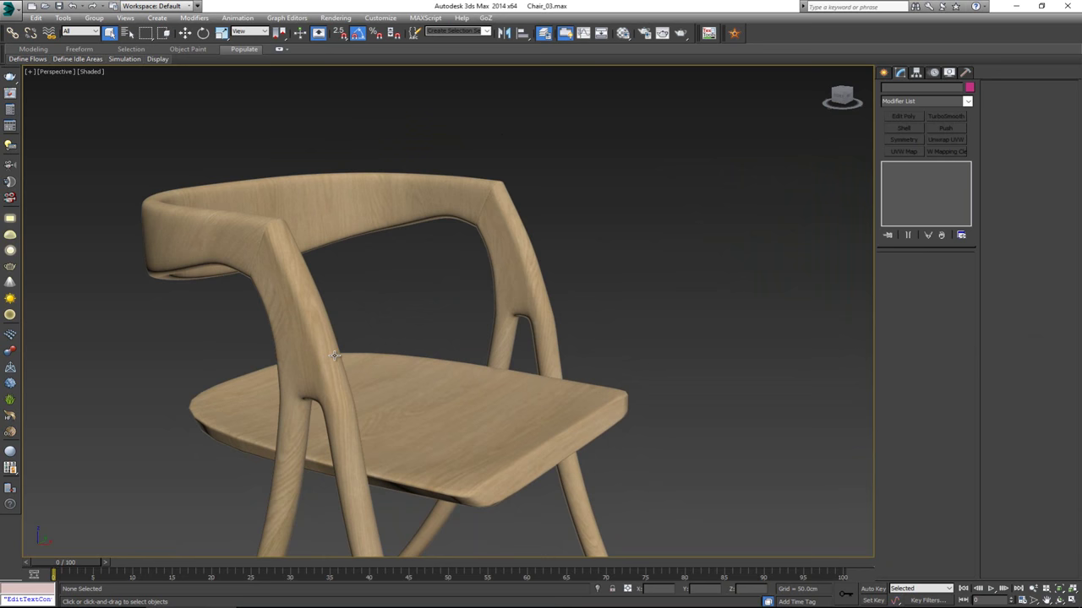
pyautogui.keyDown('alt'); pyautogui.moveTo(514, 258); pyautogui.dragTo(417, 285, button='middle'); pyautogui.keyUp('alt')
pyautogui.scroll(3, 484, 316)
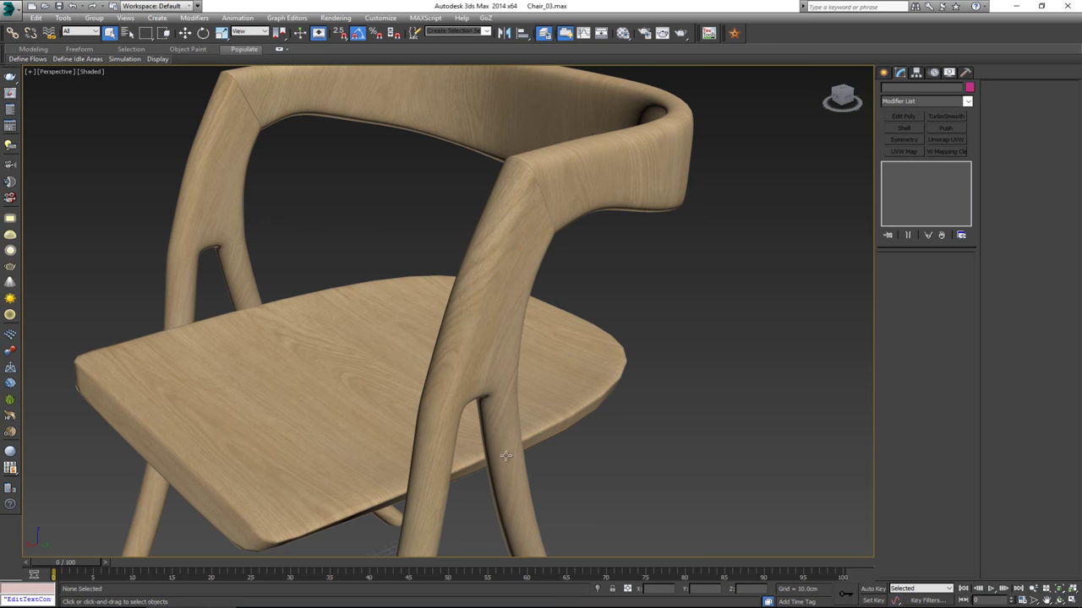
pyautogui.keyDown('alt'); pyautogui.moveTo(500, 358); pyautogui.dragTo(459, 327, button='middle'); pyautogui.keyUp('alt')
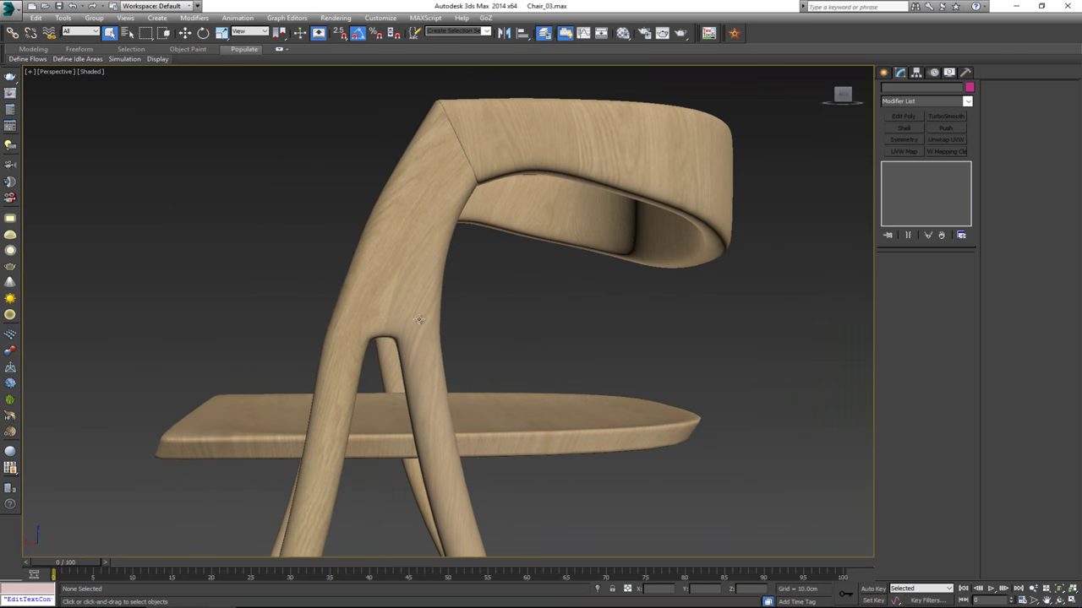
pyautogui.keyDown('alt'); pyautogui.moveTo(360, 293); pyautogui.dragTo(338, 258, button='middle'); pyautogui.keyUp('alt')
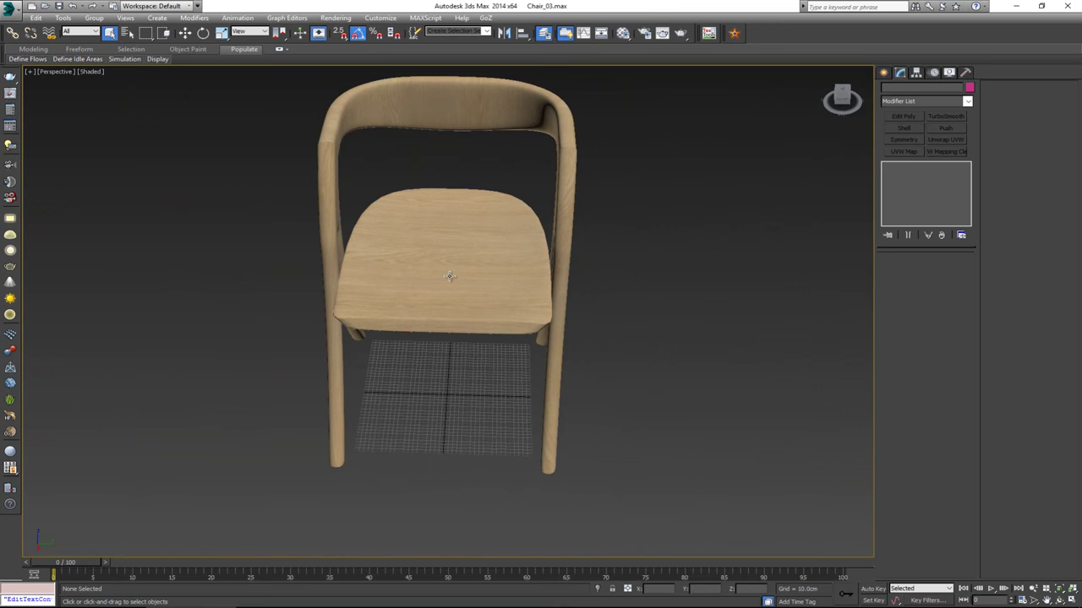
pyautogui.scroll(4, 449, 276)
pyautogui.keyDown('alt'); pyautogui.moveTo(449, 276); pyautogui.dragTo(430, 297, button='middle'); pyautogui.keyUp('alt')
pyautogui.scroll(-4, 449, 343)
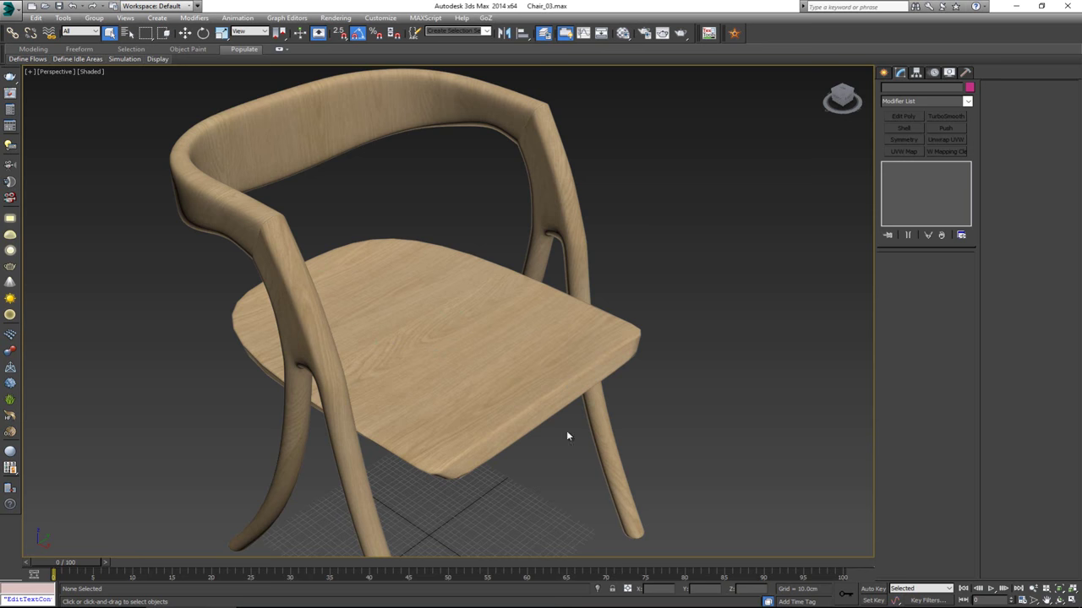
# Rotate the seat's top-face UV island slightly in the UV editor, then close the editor and deselect the seat
pyautogui.click(535, 312)
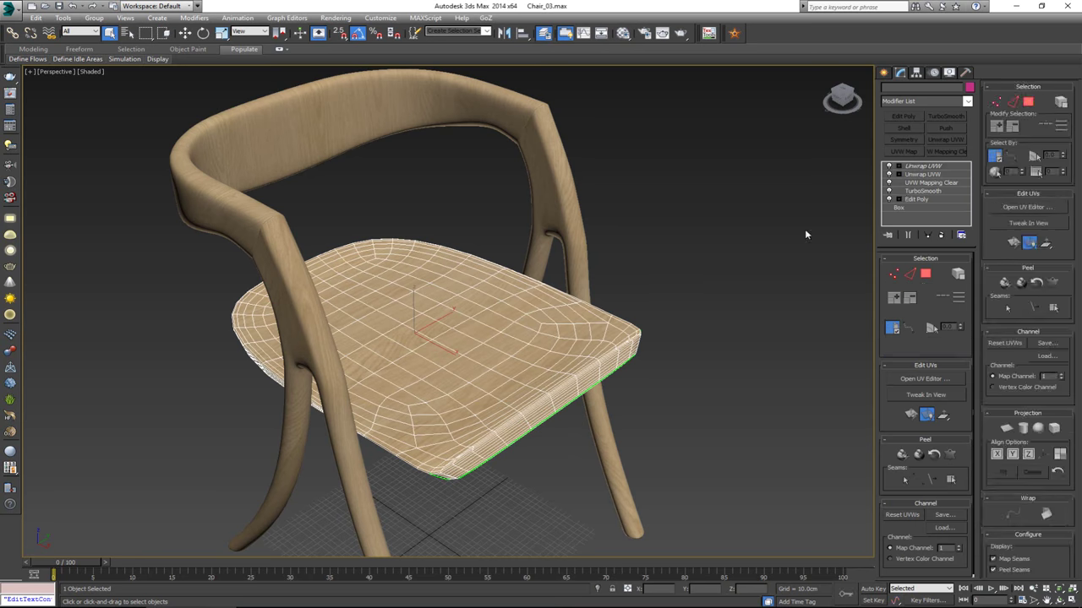
pyautogui.click(925, 378)
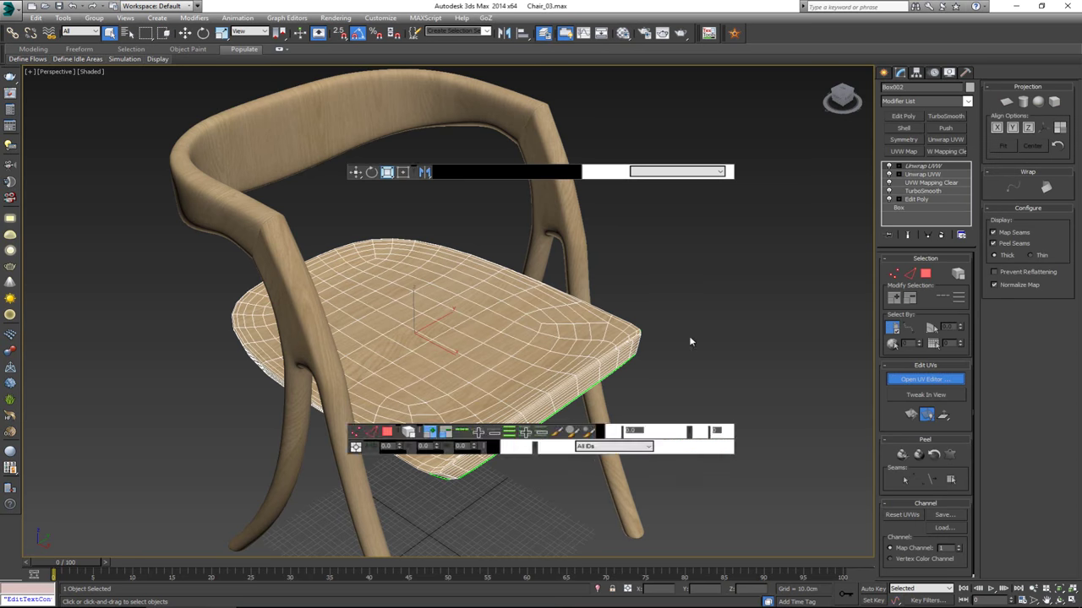
pyautogui.moveTo(403, 64); pyautogui.dragTo(345, 136)
pyautogui.moveTo(605, 346); pyautogui.dragTo(706, 310, button='middle')
pyautogui.click(355, 349)
pyautogui.press('e')
pyautogui.moveTo(255, 337); pyautogui.dragTo(260, 395)
pyautogui.scroll(3, 679, 317)
pyautogui.keyDown('alt'); pyautogui.moveTo(688, 316); pyautogui.dragTo(544, 100, button='middle'); pyautogui.keyUp('alt')
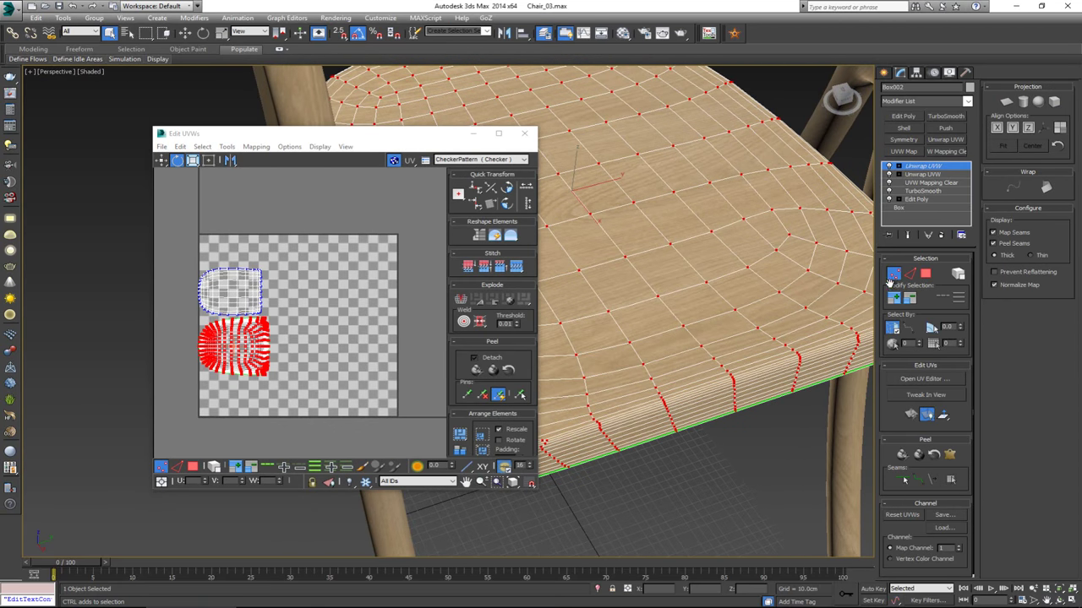
pyautogui.click(893, 274)
pyautogui.click(525, 133)
pyautogui.click(737, 466)
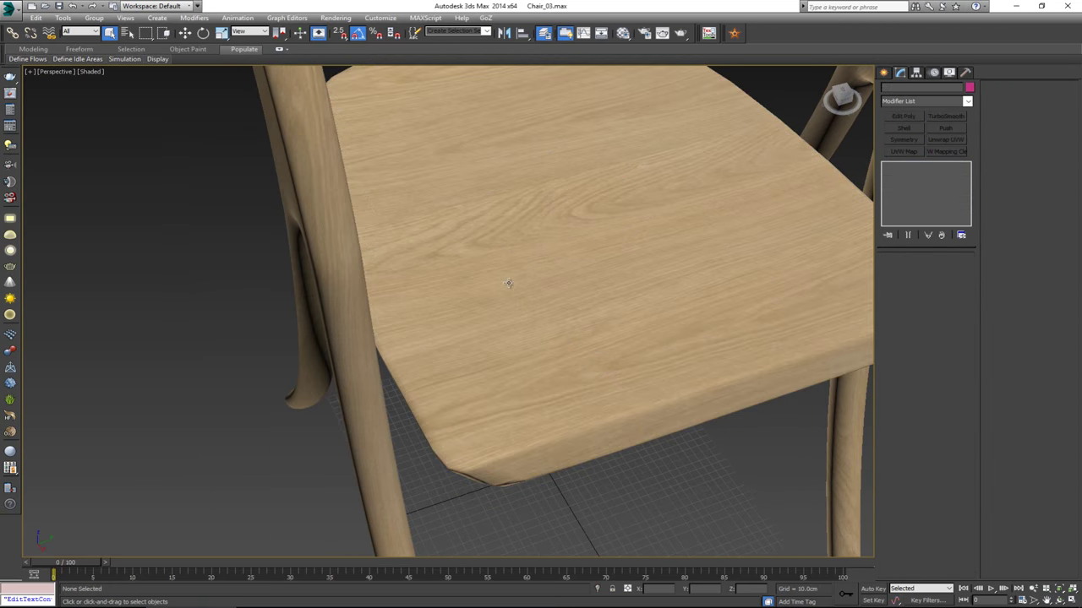
# Set the W angle of Material #19's diffuse bitmap to 90
pyautogui.scroll(-5, 500, 331)
pyautogui.press('m')
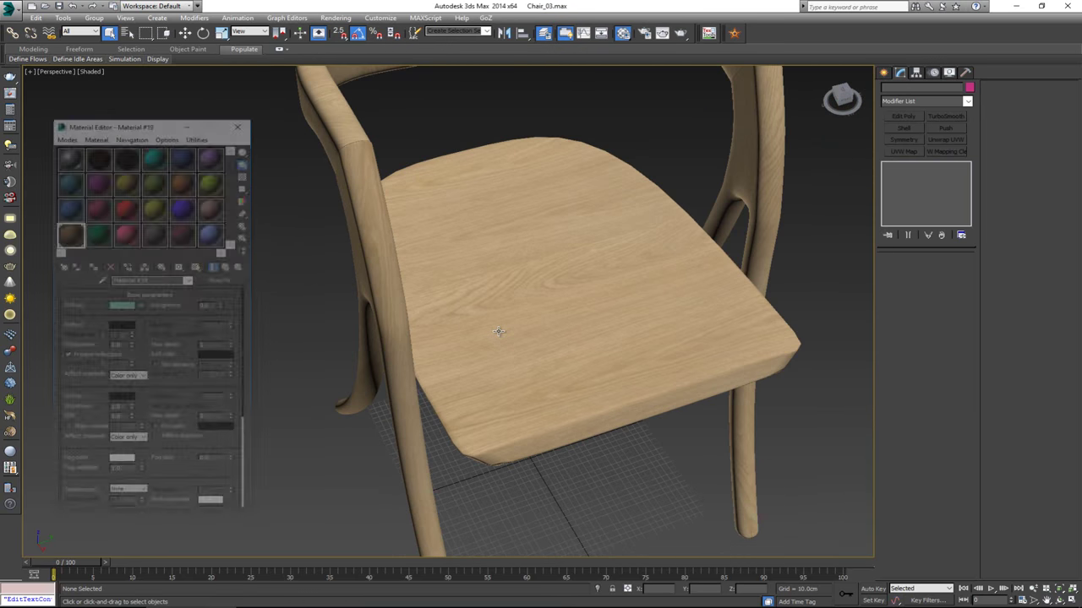
pyautogui.keyDown('alt'); pyautogui.moveTo(486, 338); pyautogui.dragTo(553, 303, button='middle'); pyautogui.keyUp('alt')
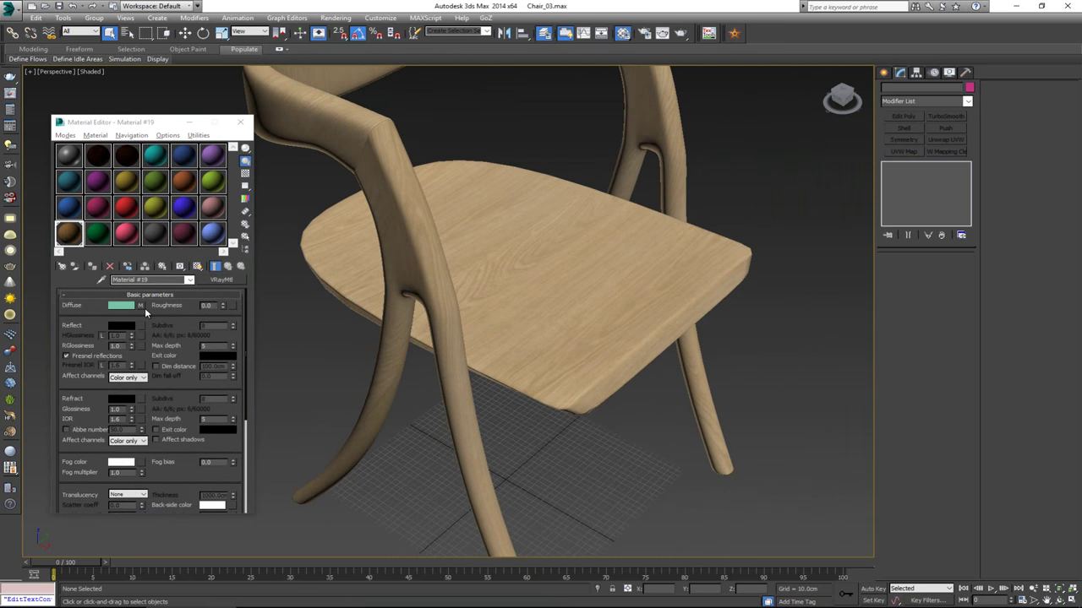
pyautogui.click(143, 306)
pyautogui.moveTo(191, 359); pyautogui.dragTo(186, 364)
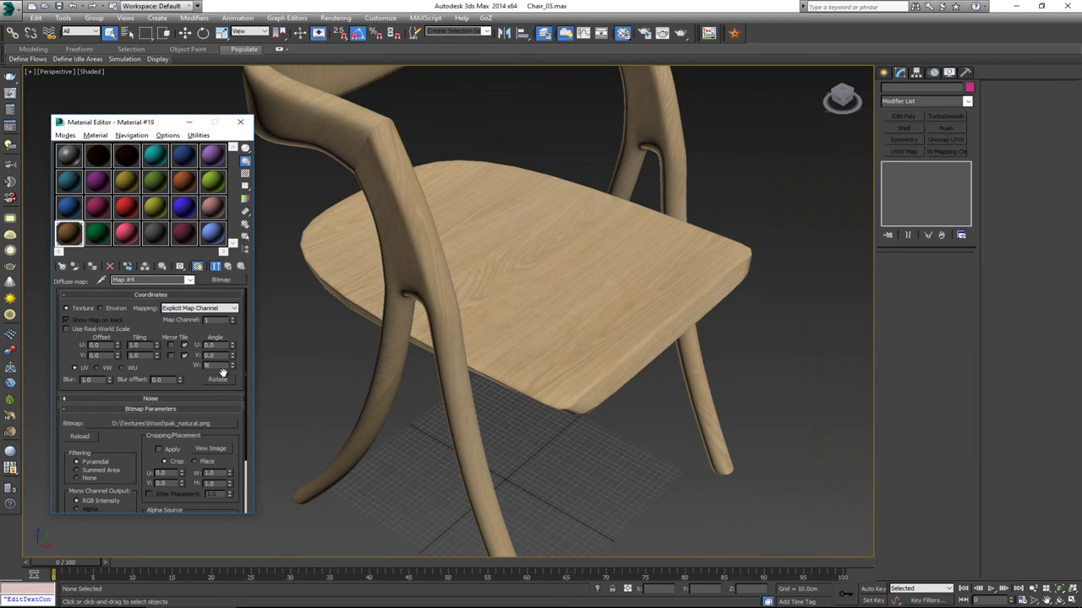
pyautogui.write('90')
pyautogui.press('Return')
# Examine the turned wood grain on the leg frames and seat, and close the Material Editor
pyautogui.keyDown('alt'); pyautogui.moveTo(338, 376); pyautogui.dragTo(499, 331, button='middle'); pyautogui.keyUp('alt')
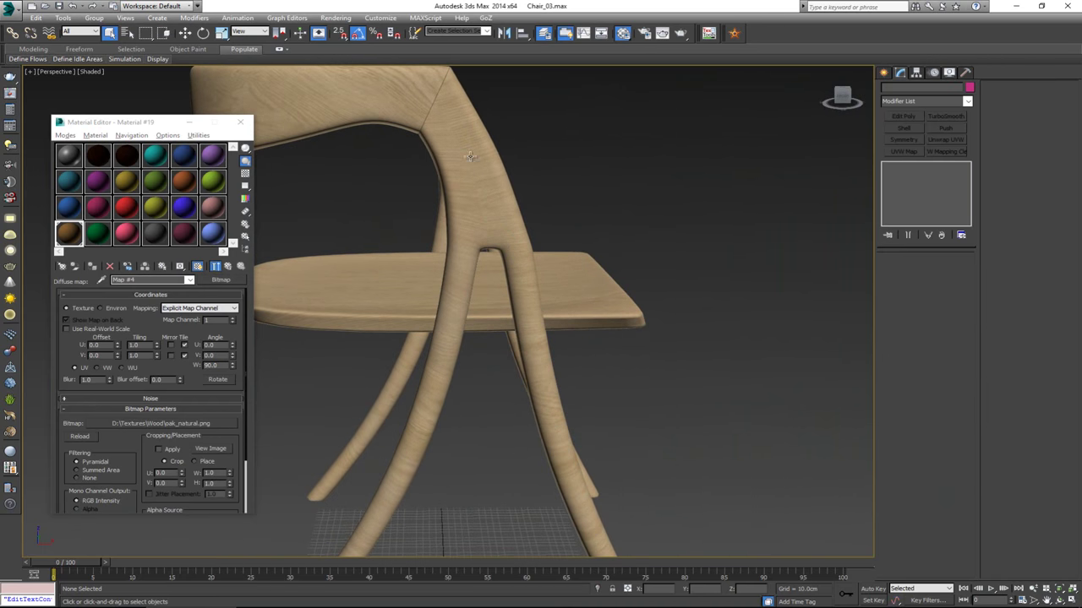
pyautogui.keyDown('alt'); pyautogui.moveTo(563, 273); pyautogui.dragTo(452, 328, button='middle'); pyautogui.keyUp('alt')
pyautogui.click(241, 122)
pyautogui.scroll(-3, 423, 245)
pyautogui.moveTo(429, 244); pyautogui.dragTo(427, 278, button='middle')
pyautogui.scroll(-2, 427, 277)
pyautogui.scroll(2, 426, 284)
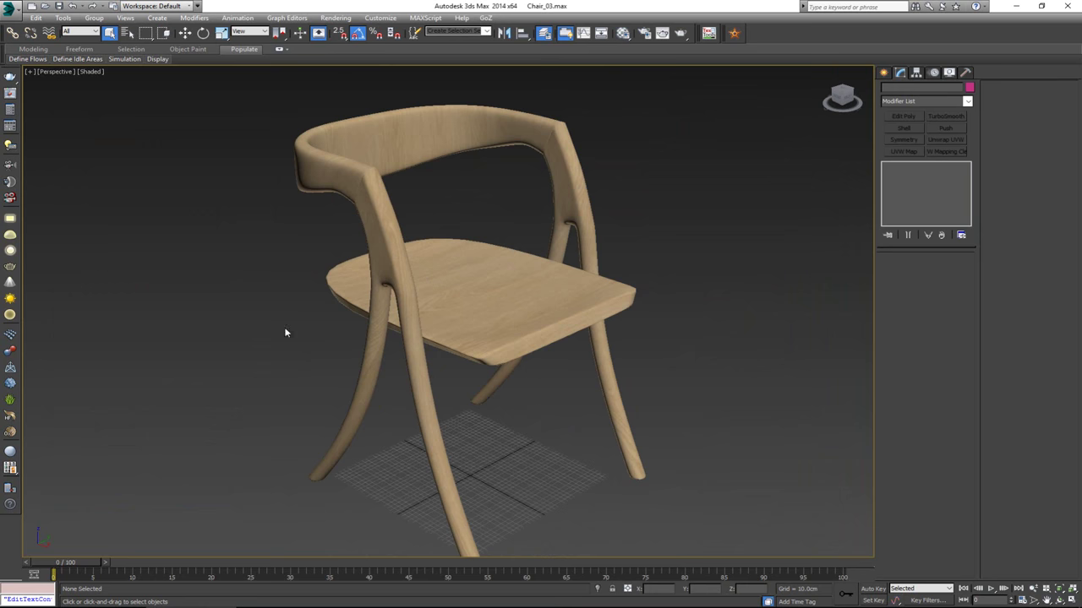